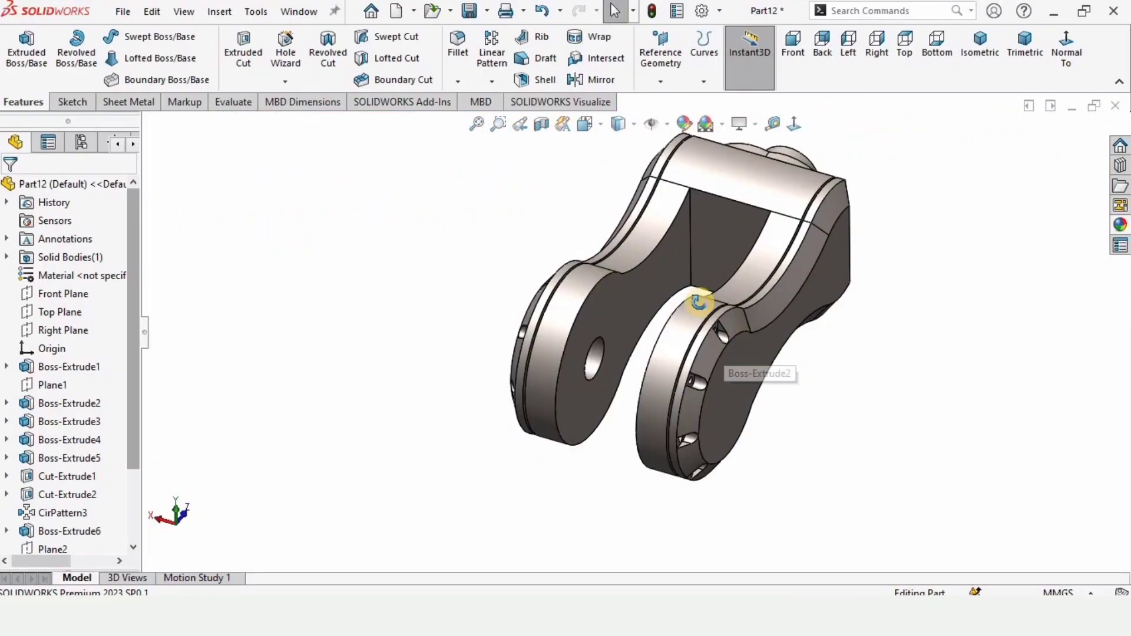
- Orbit the finished clevis link to look it over before starting a new part
{"action": "middle_click_drag", "start_coordinate": [702, 303], "coordinate": [867, 341]}
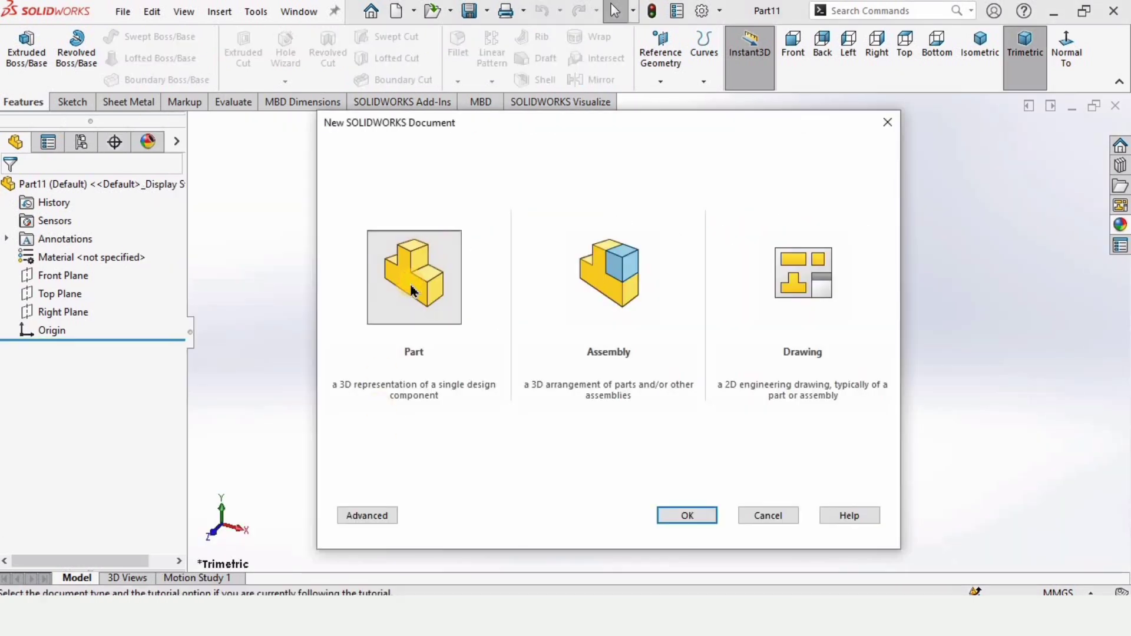
- Create the new part, confirm MMGS units, and apply the Plain White scene
{"action": "left_click", "coordinate": [666, 516]}
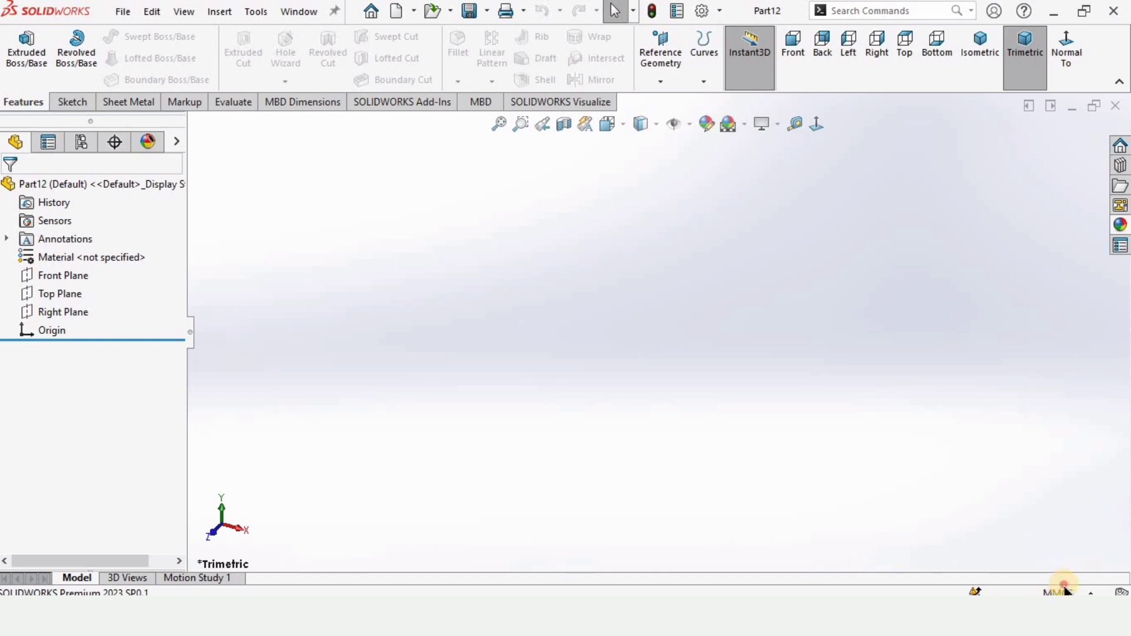
{"action": "left_click", "coordinate": [1071, 591]}
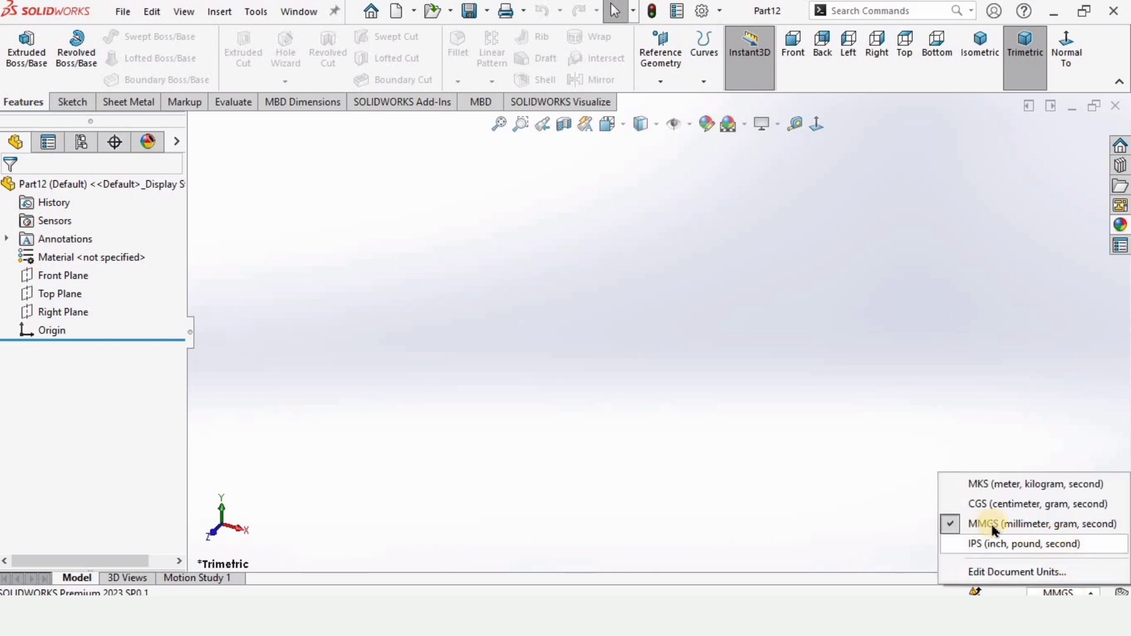
{"action": "left_click", "coordinate": [720, 190]}
{"action": "left_click", "coordinate": [743, 125]}
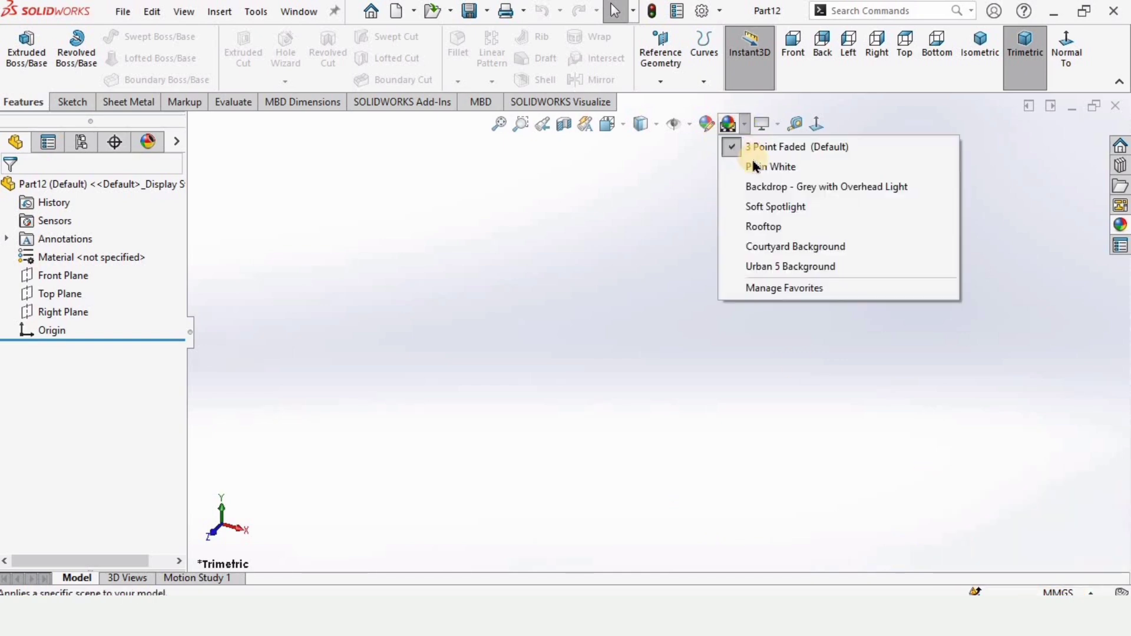
{"action": "left_click", "coordinate": [806, 169]}
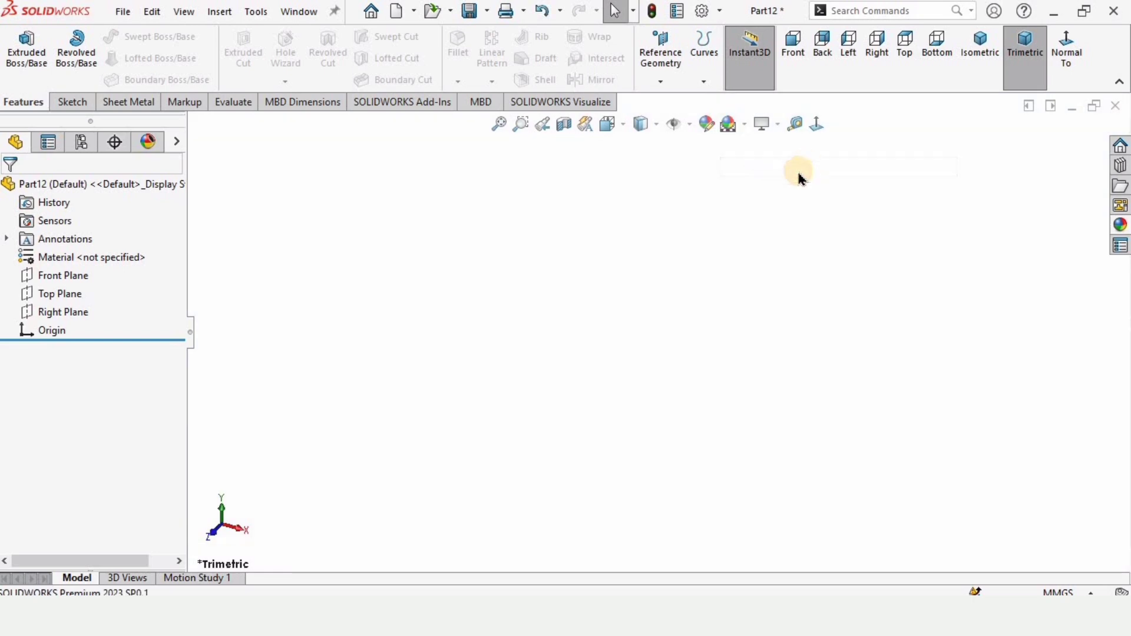
- Sketch a circle centred on the origin of the Front Plane
{"action": "left_click", "coordinate": [62, 280]}
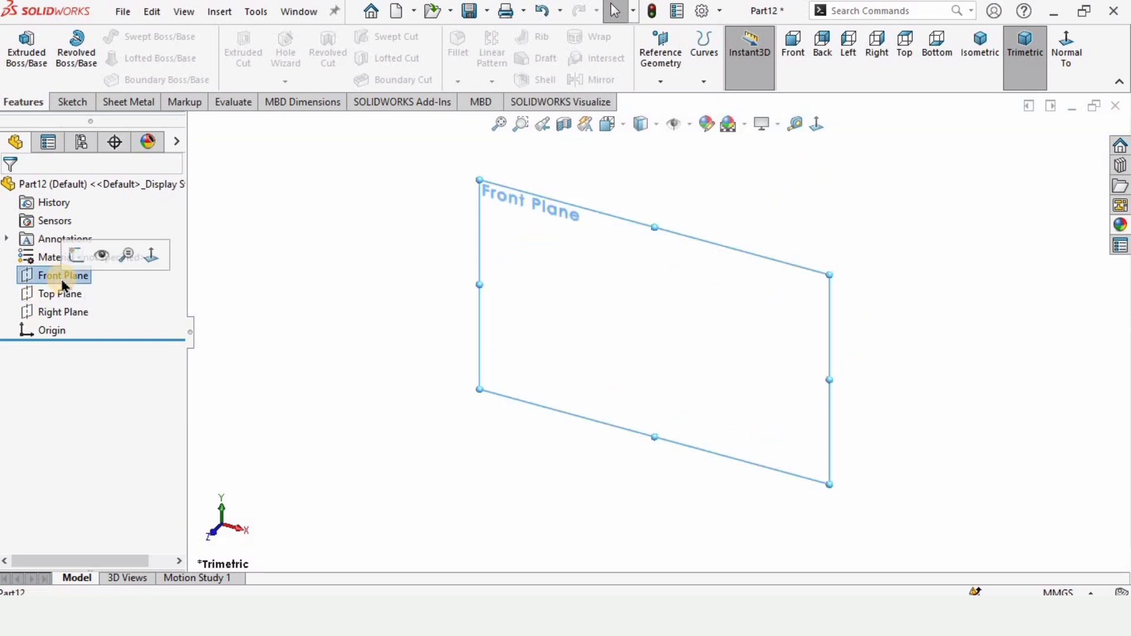
{"action": "left_click", "coordinate": [75, 255]}
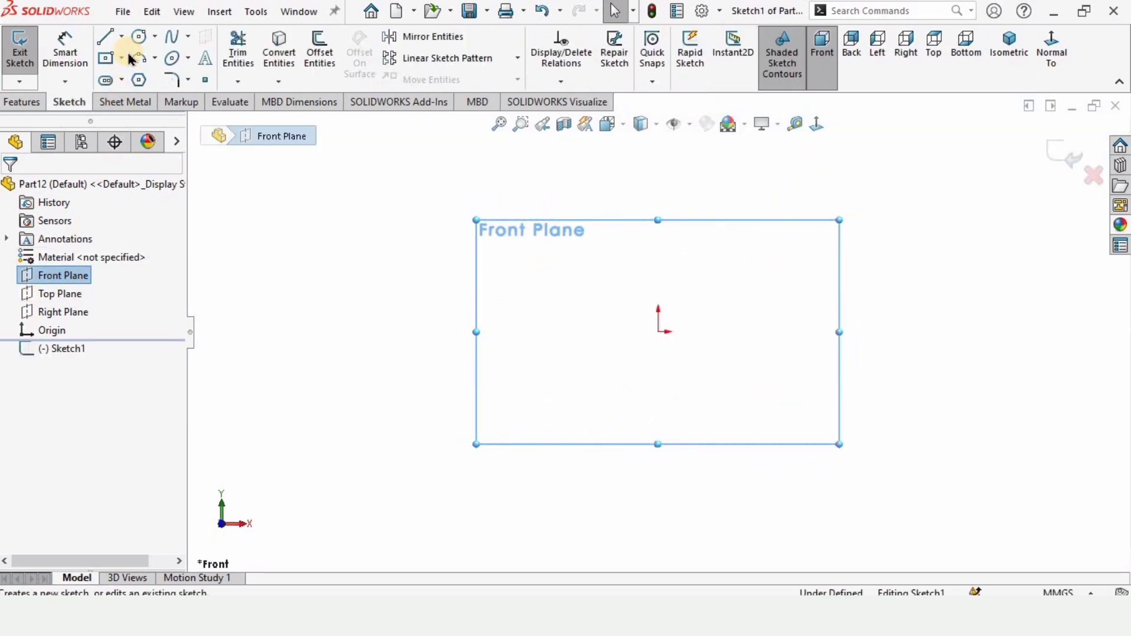
{"action": "left_click", "coordinate": [139, 39]}
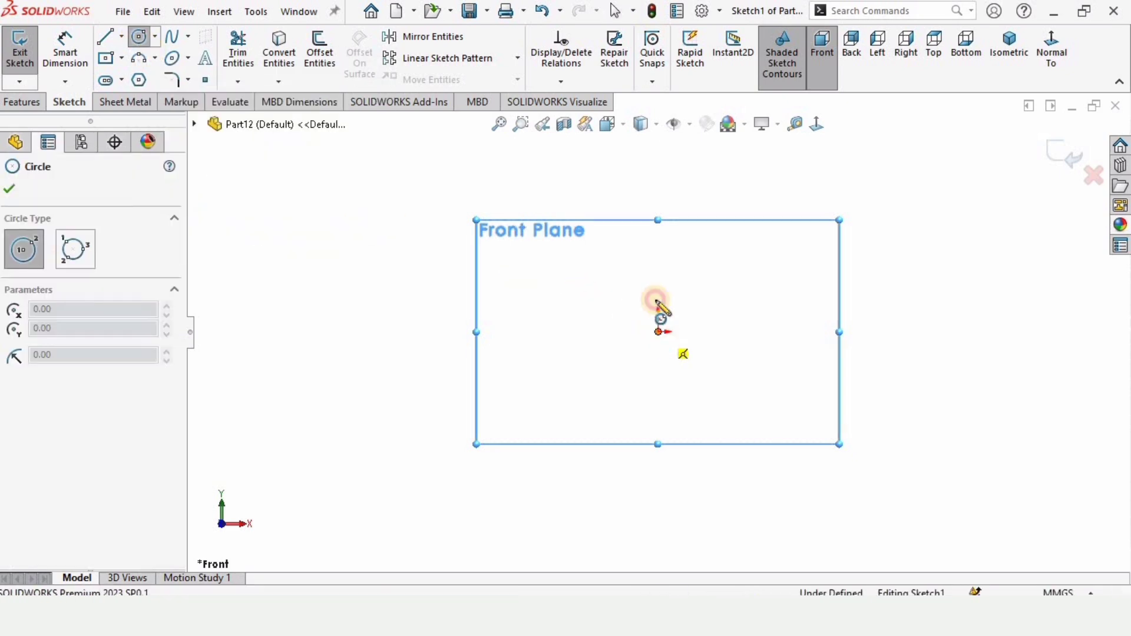
{"action": "left_click", "coordinate": [659, 332]}
{"action": "left_click", "coordinate": [636, 185]}
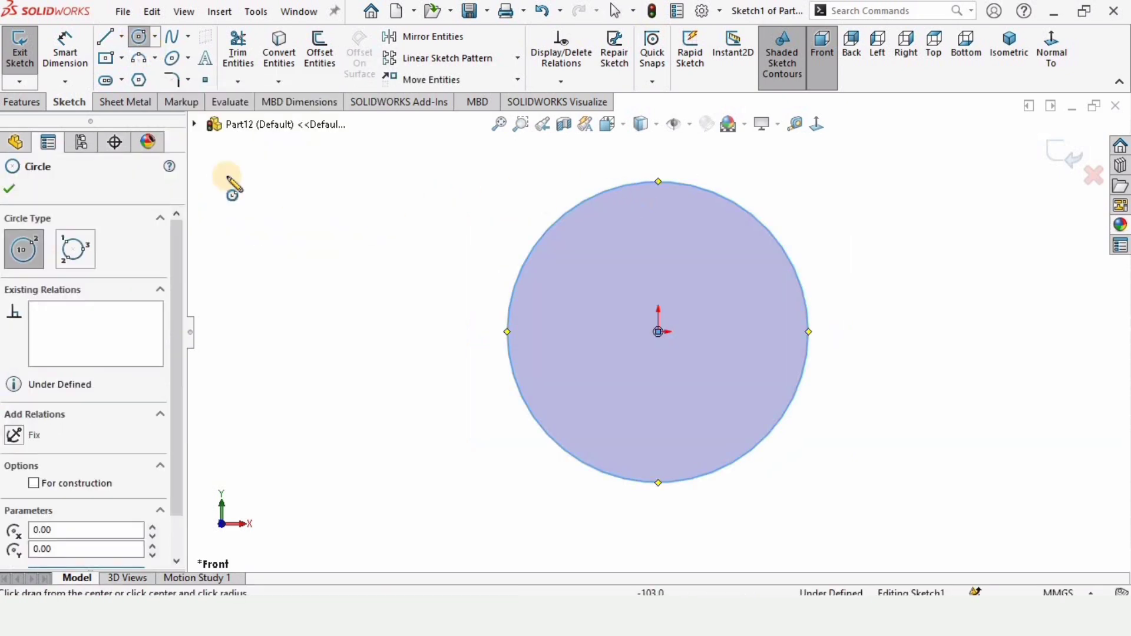
- Dimension the circle's diameter to 55 mm
{"action": "left_click", "coordinate": [78, 59]}
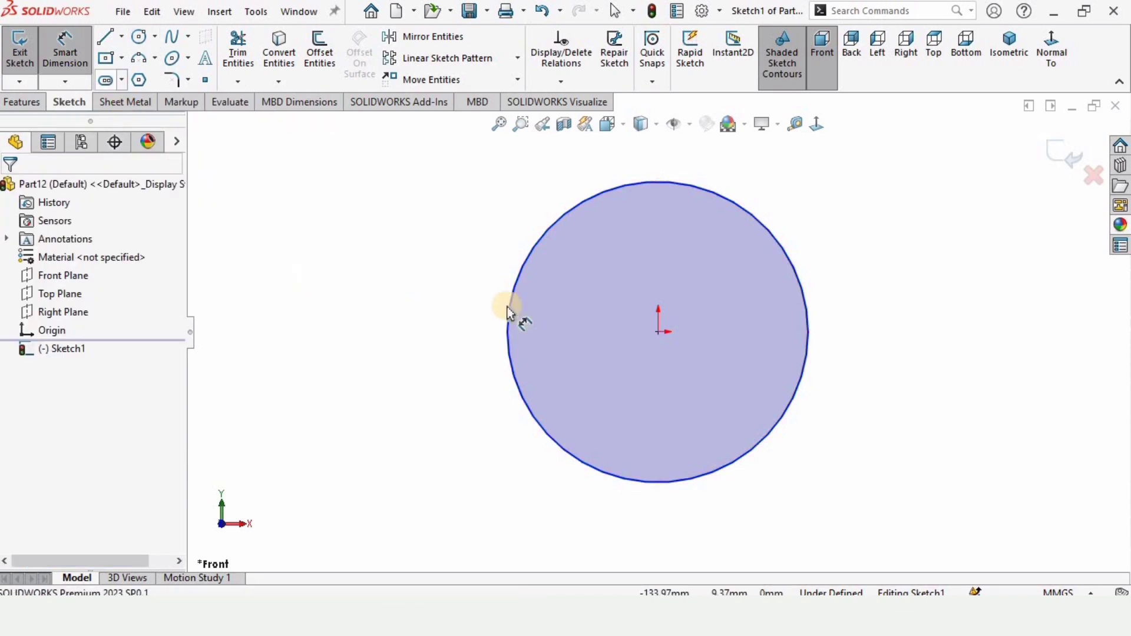
{"action": "left_click", "coordinate": [514, 297]}
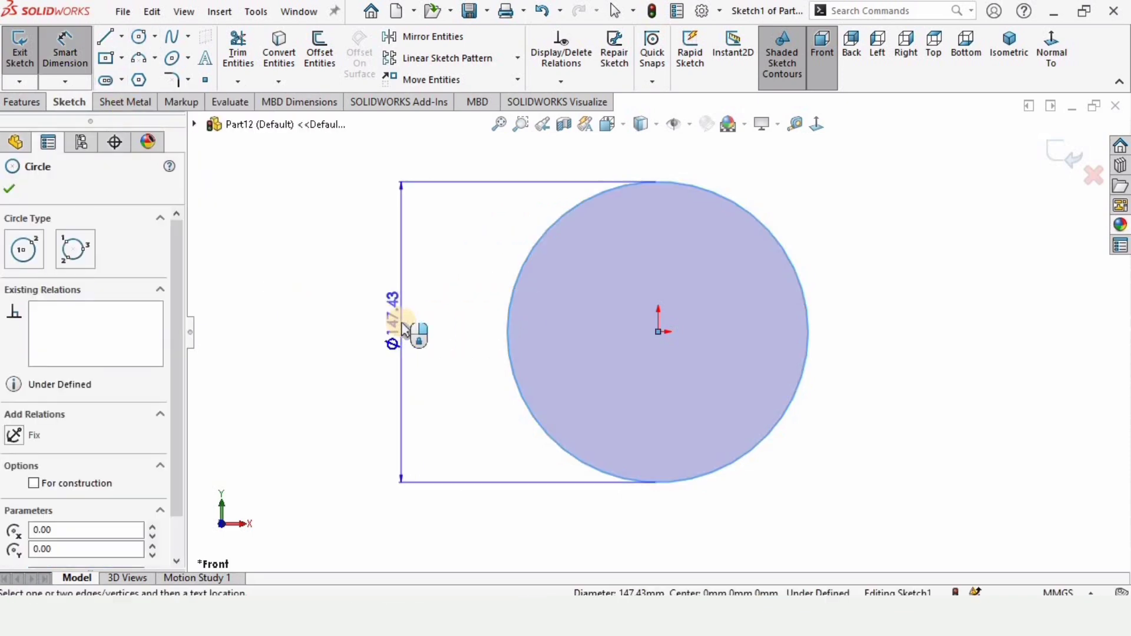
{"action": "left_click", "coordinate": [403, 330]}
{"action": "type", "text": "55"}
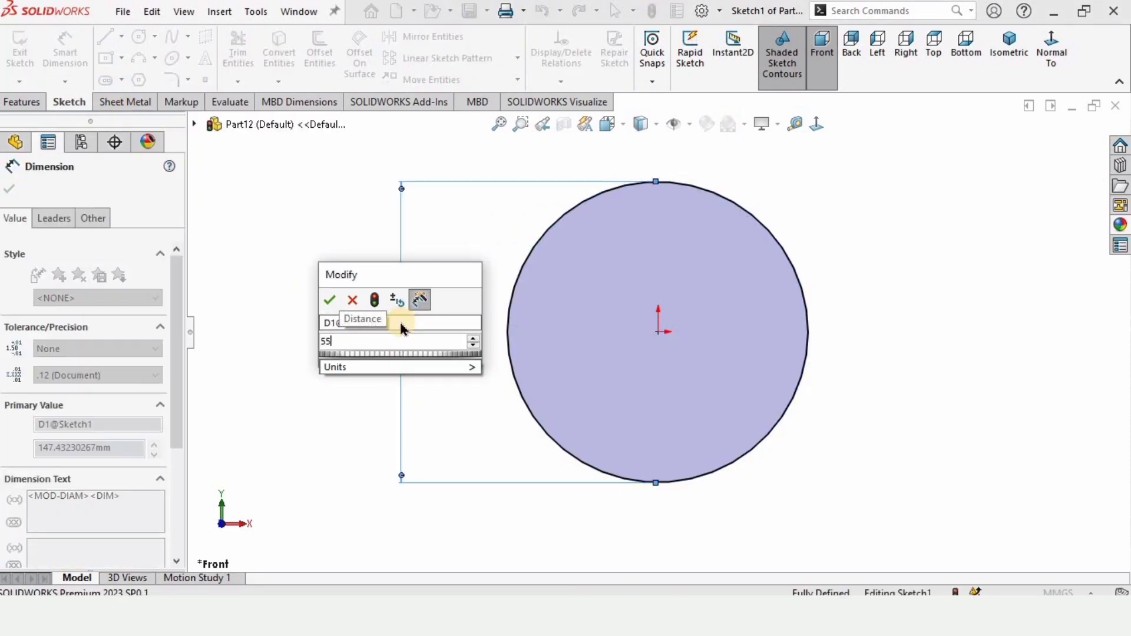
{"action": "key", "text": "Return"}
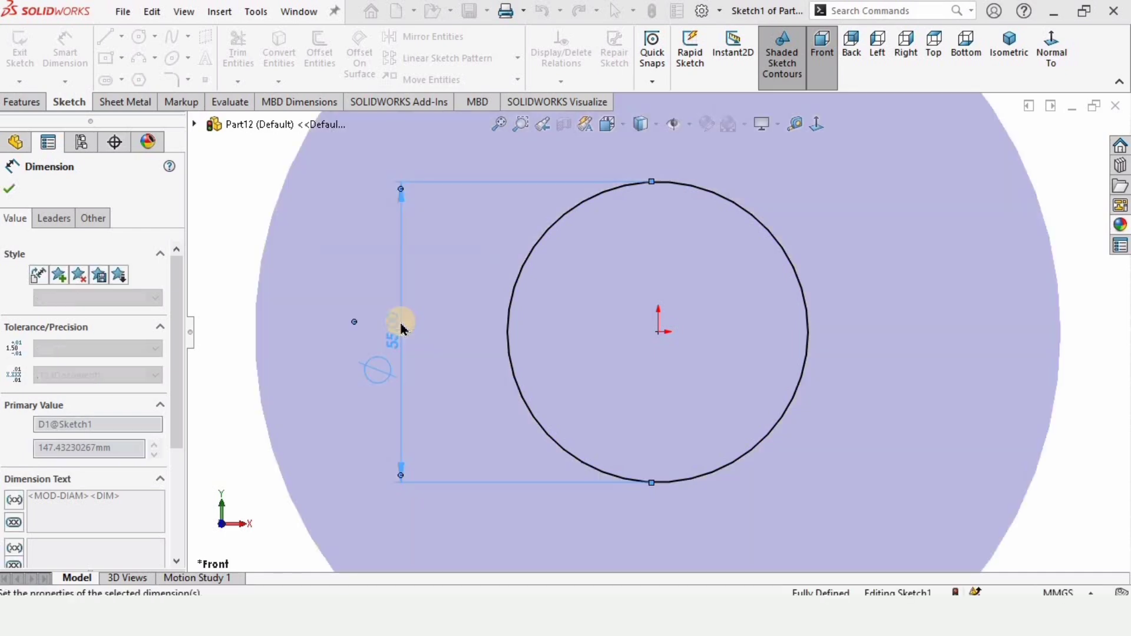
{"action": "left_click", "coordinate": [10, 190]}
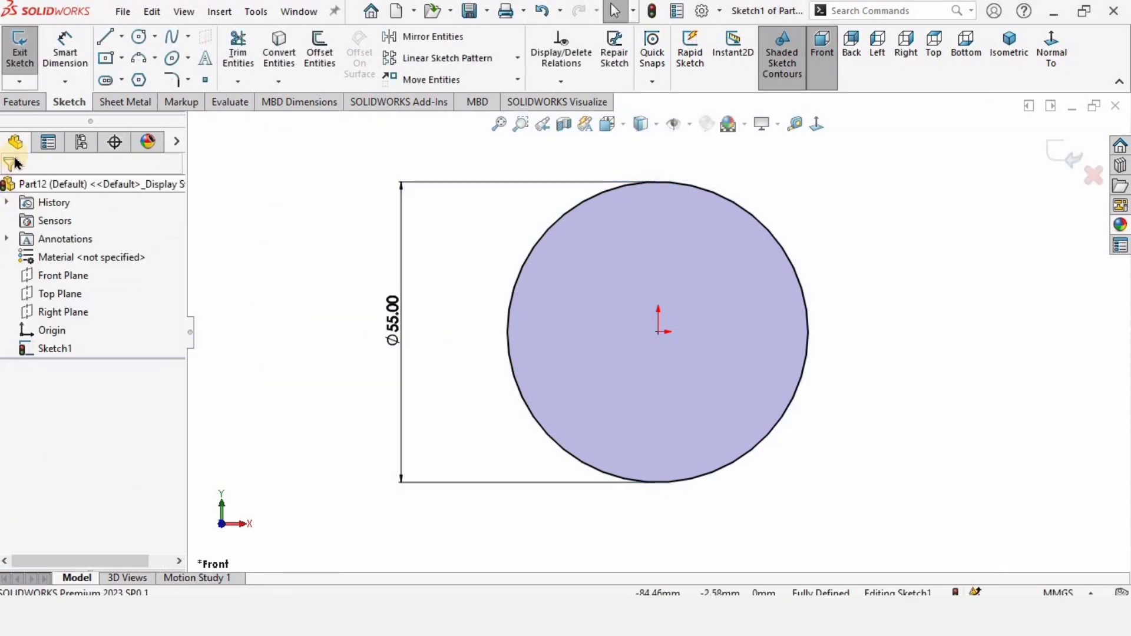
{"action": "left_click", "coordinate": [21, 102]}
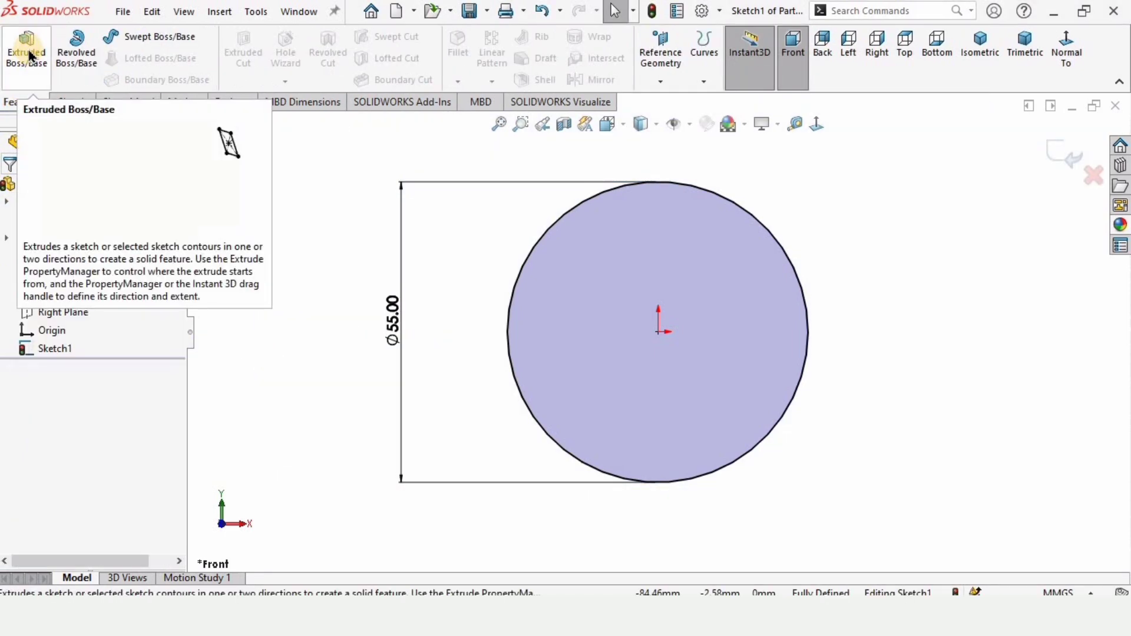
- Extrude the Ø55 mm circle into a 5 mm thick disc
{"action": "left_click", "coordinate": [27, 50]}
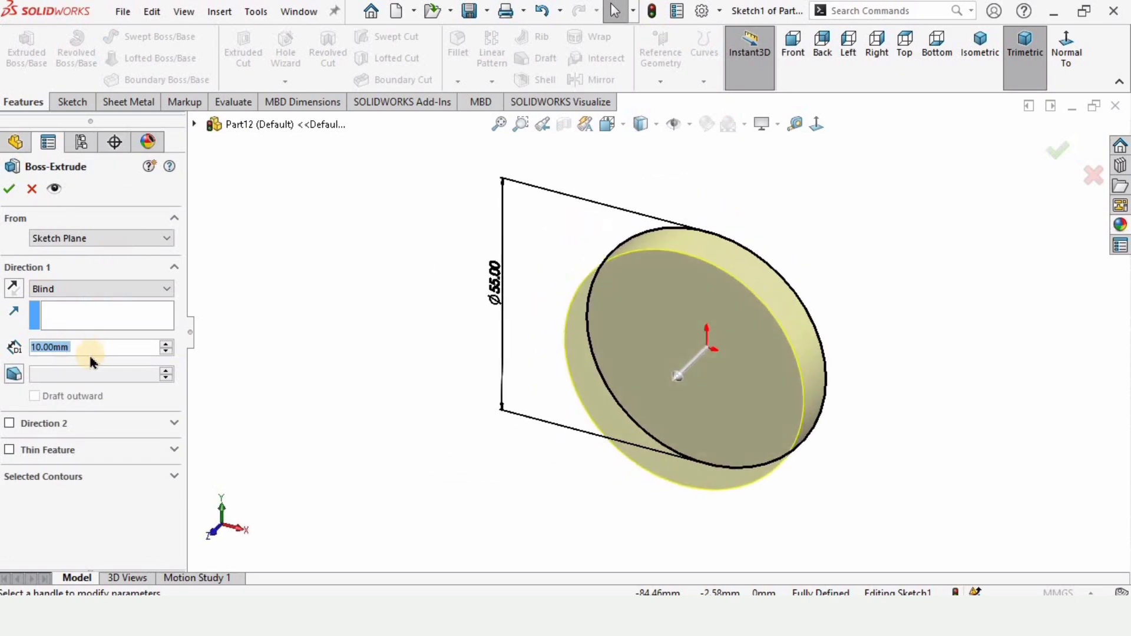
{"action": "left_click", "coordinate": [88, 348]}
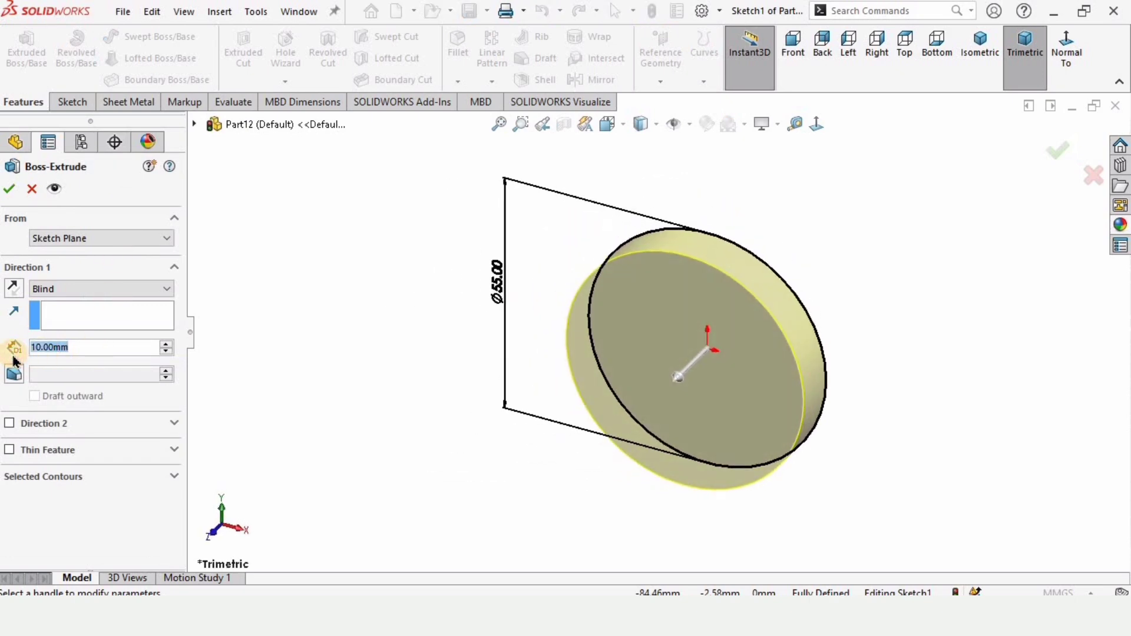
{"action": "key", "text": "BackSpace"}
{"action": "type", "text": "5"}
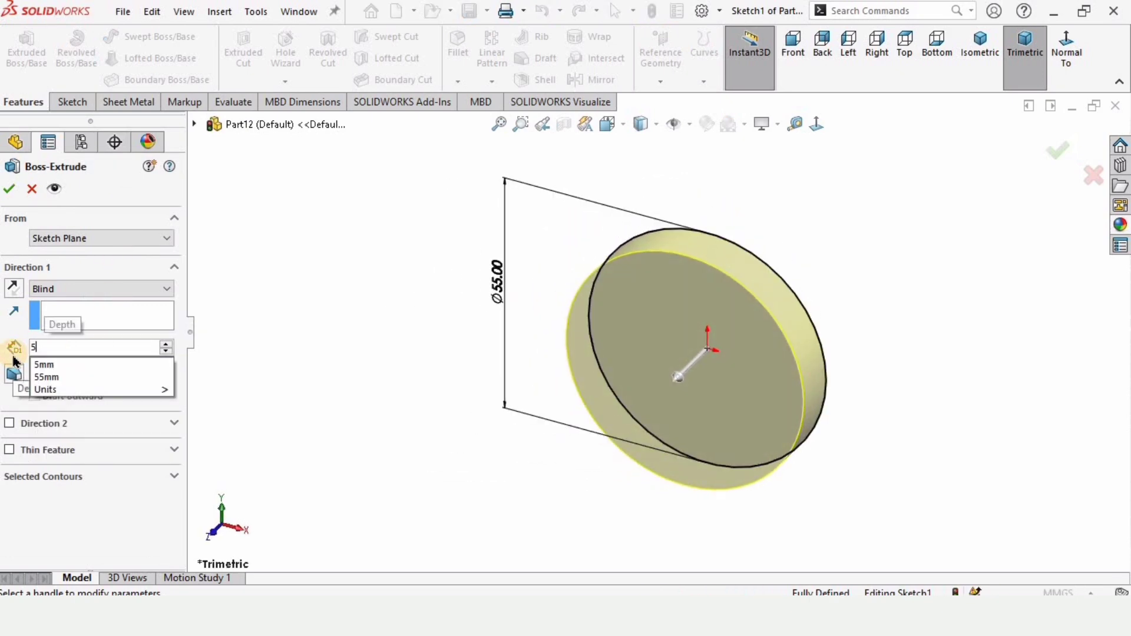
{"action": "key", "text": "Return"}
{"action": "left_click", "coordinate": [9, 190]}
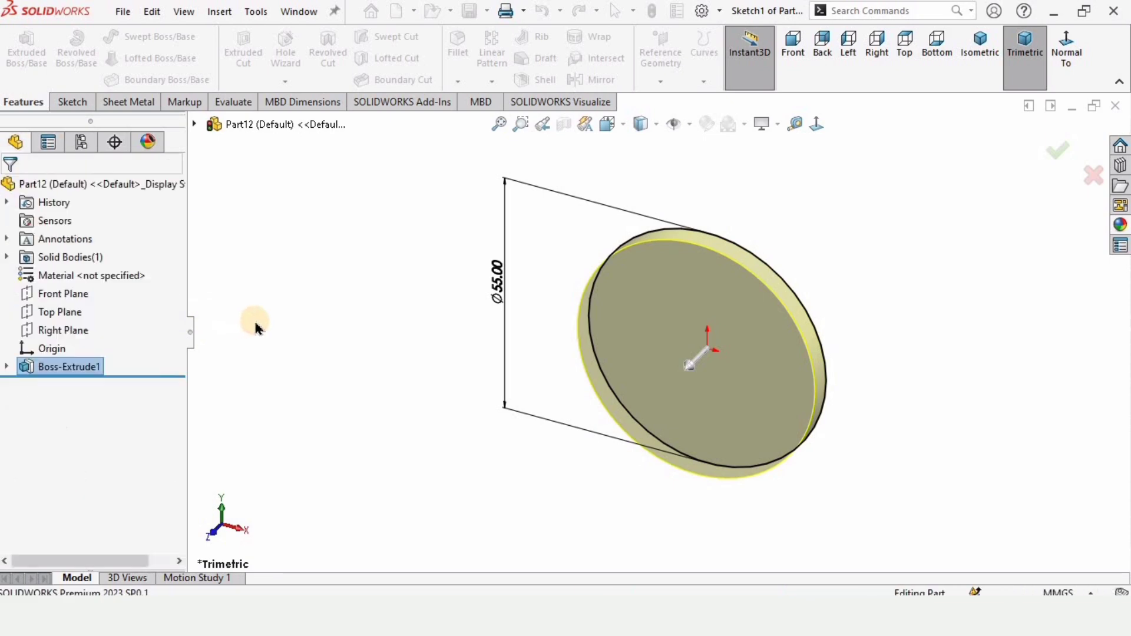
- Apply the matte steel appearance to the whole part
{"action": "left_click", "coordinate": [1121, 225]}
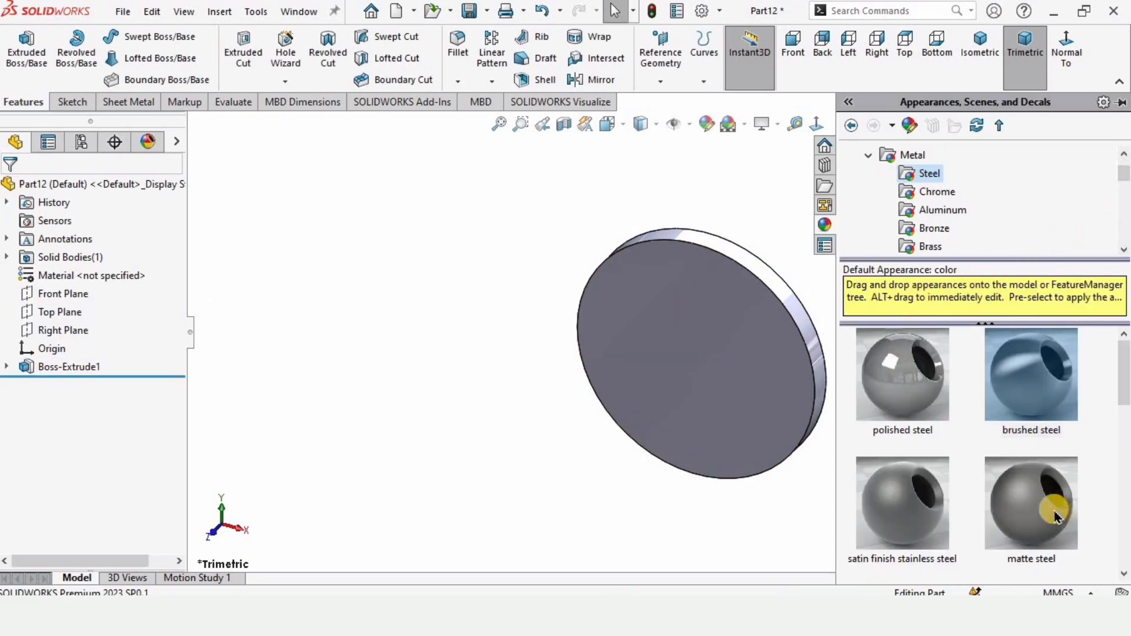
{"action": "left_click_drag", "start_coordinate": [1055, 516], "coordinate": [730, 373]}
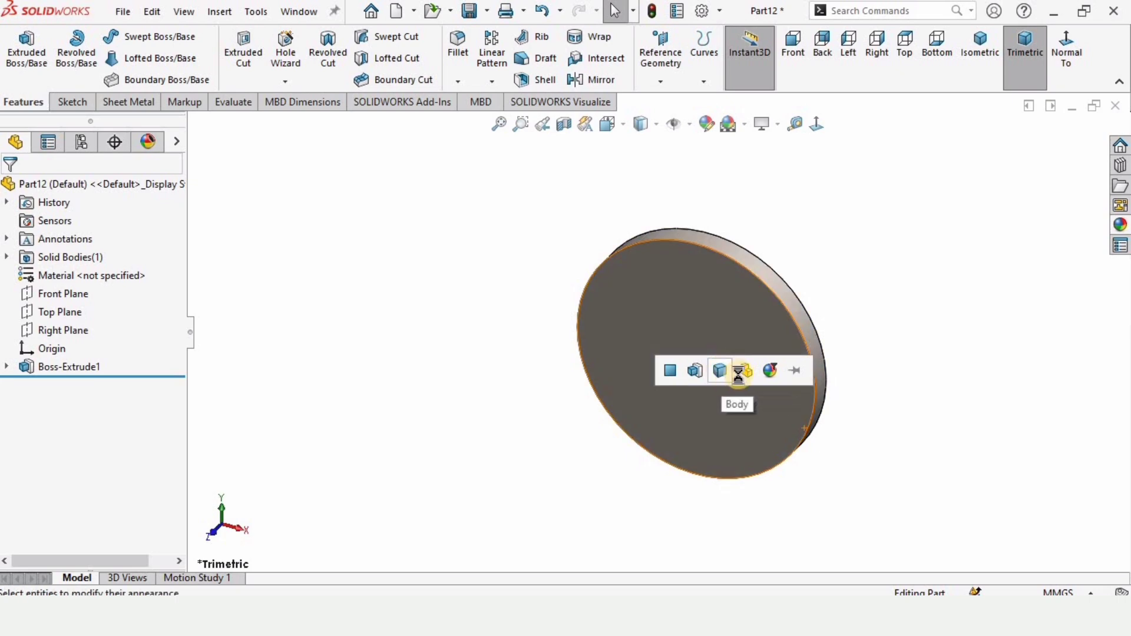
{"action": "left_click", "coordinate": [746, 378]}
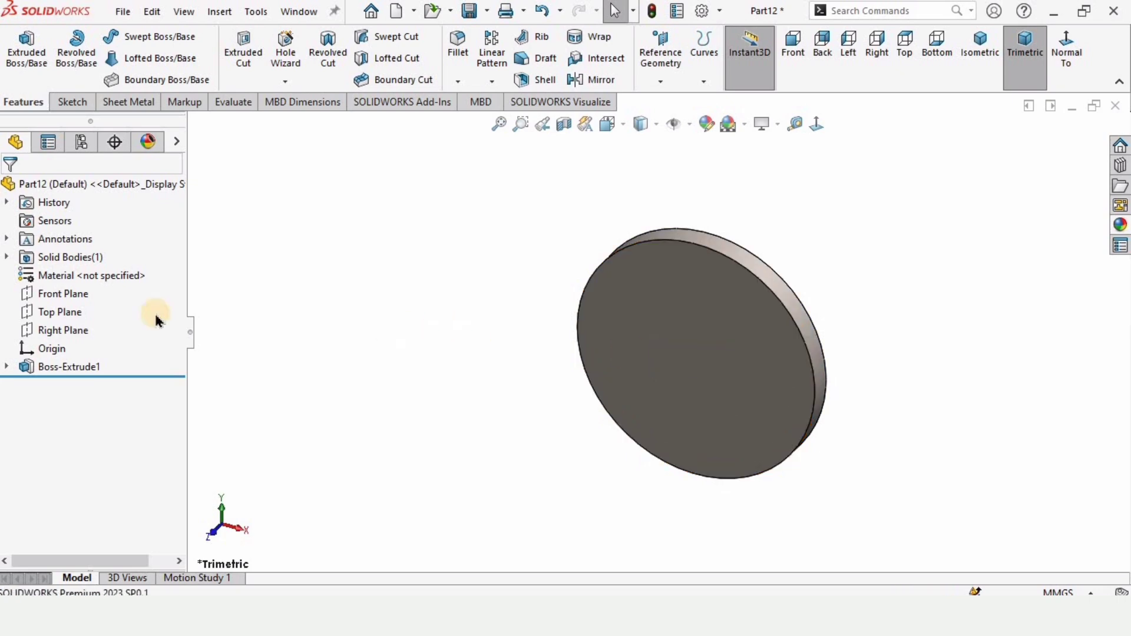
- Create Plane1 as a reference plane offset 27.5 mm from the Right Plane
{"action": "left_click", "coordinate": [72, 329]}
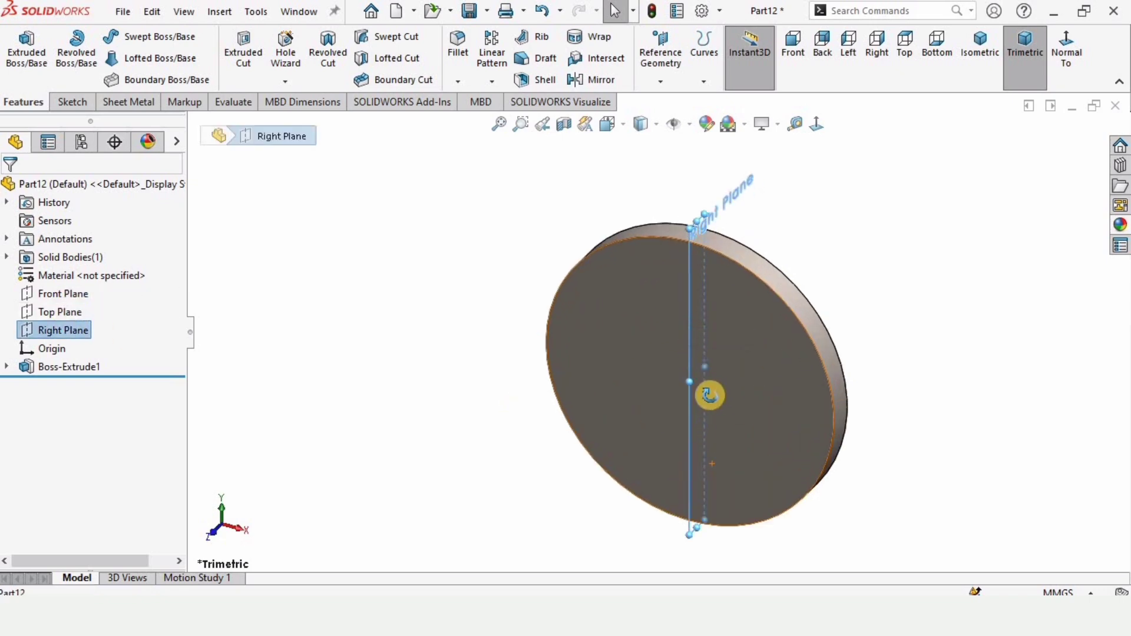
{"action": "middle_click_drag", "start_coordinate": [710, 394], "coordinate": [687, 514]}
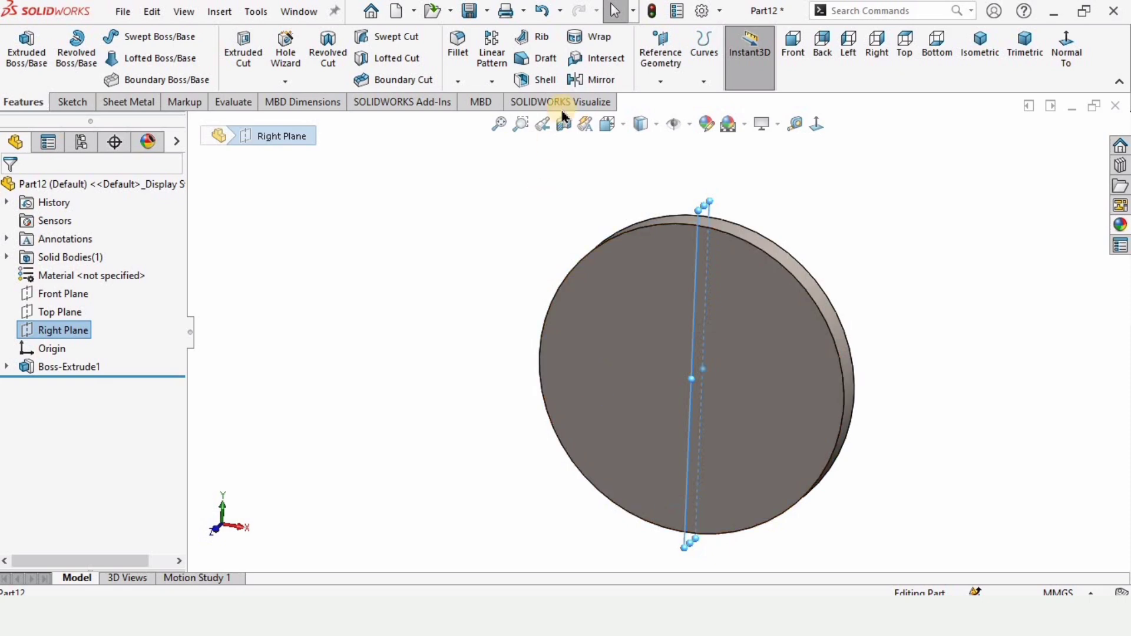
{"action": "left_click", "coordinate": [657, 82]}
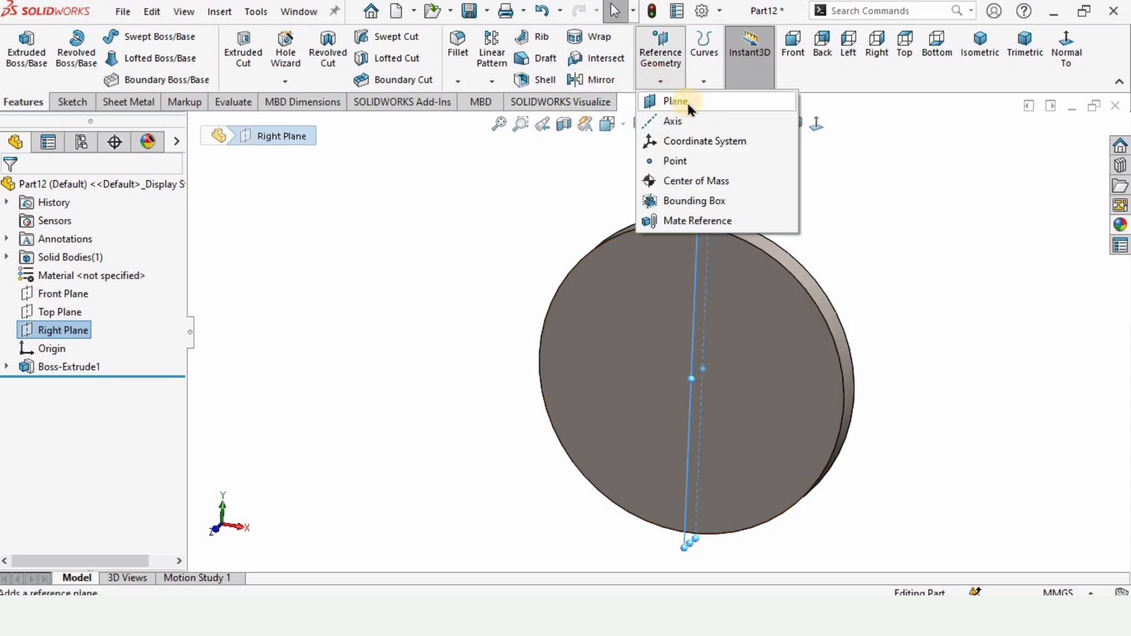
{"action": "left_click", "coordinate": [684, 100]}
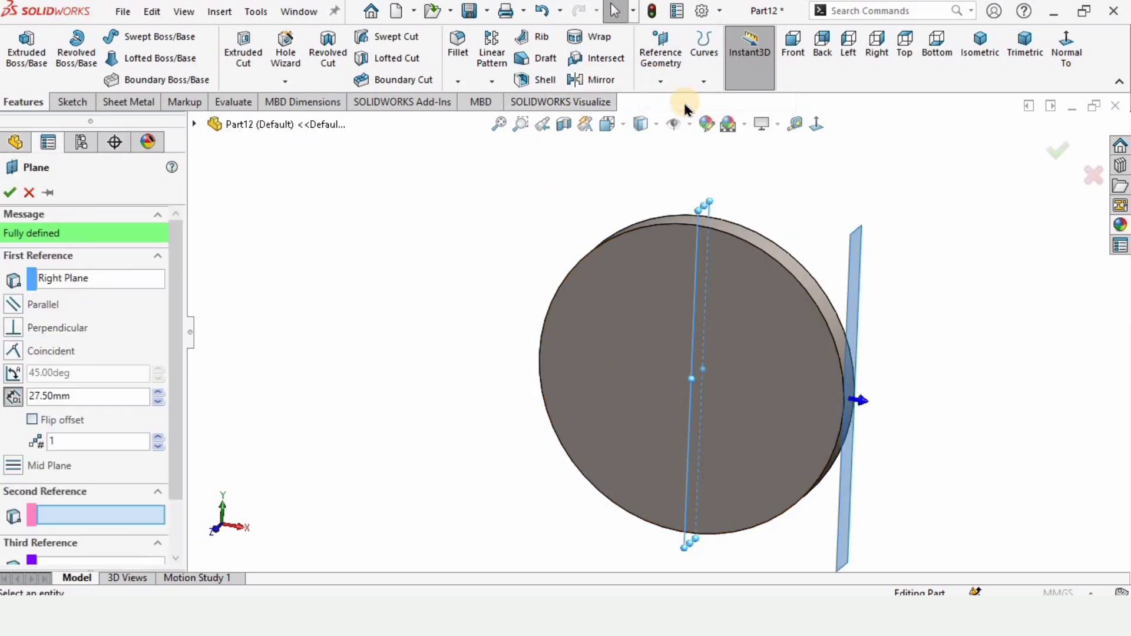
{"action": "left_click", "coordinate": [82, 285]}
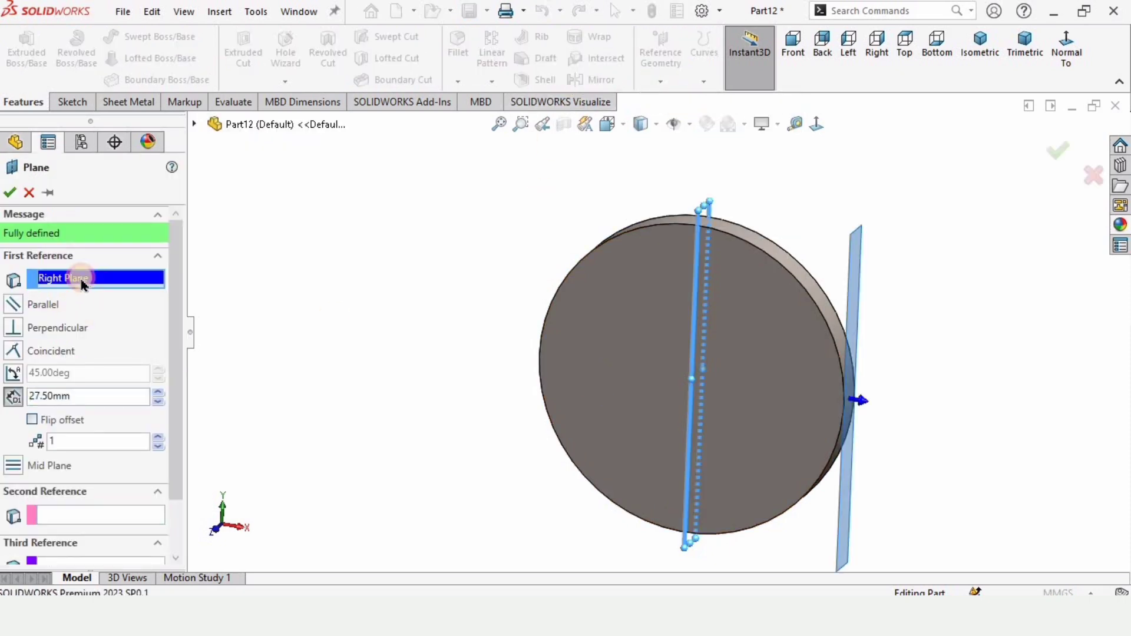
{"action": "left_click", "coordinate": [194, 124]}
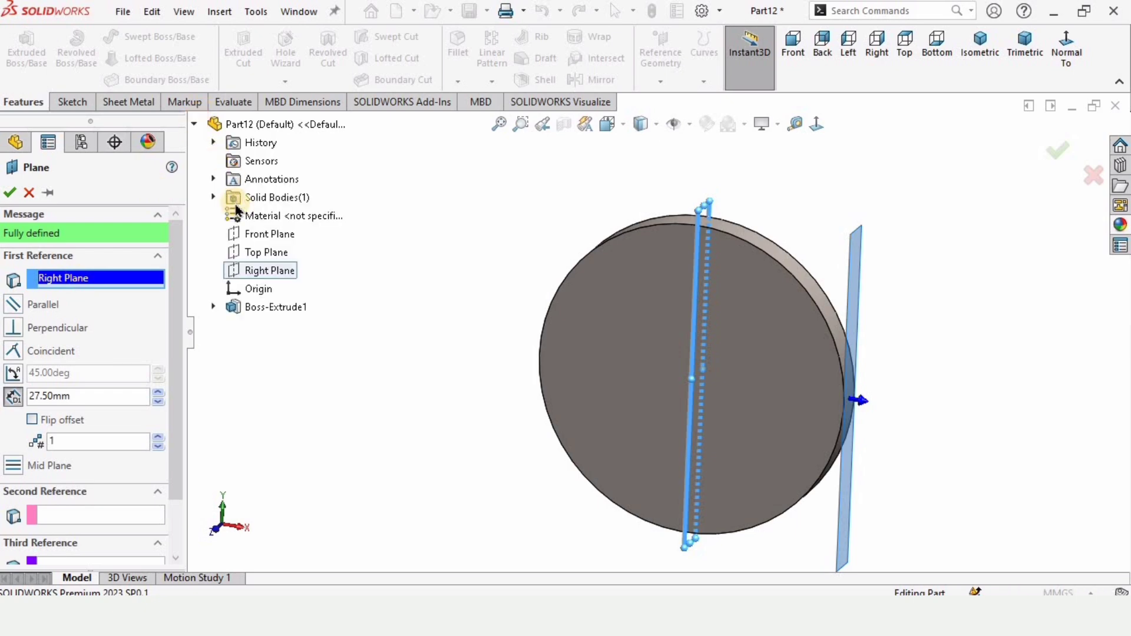
{"action": "left_click", "coordinate": [259, 272]}
{"action": "left_click", "coordinate": [259, 273]}
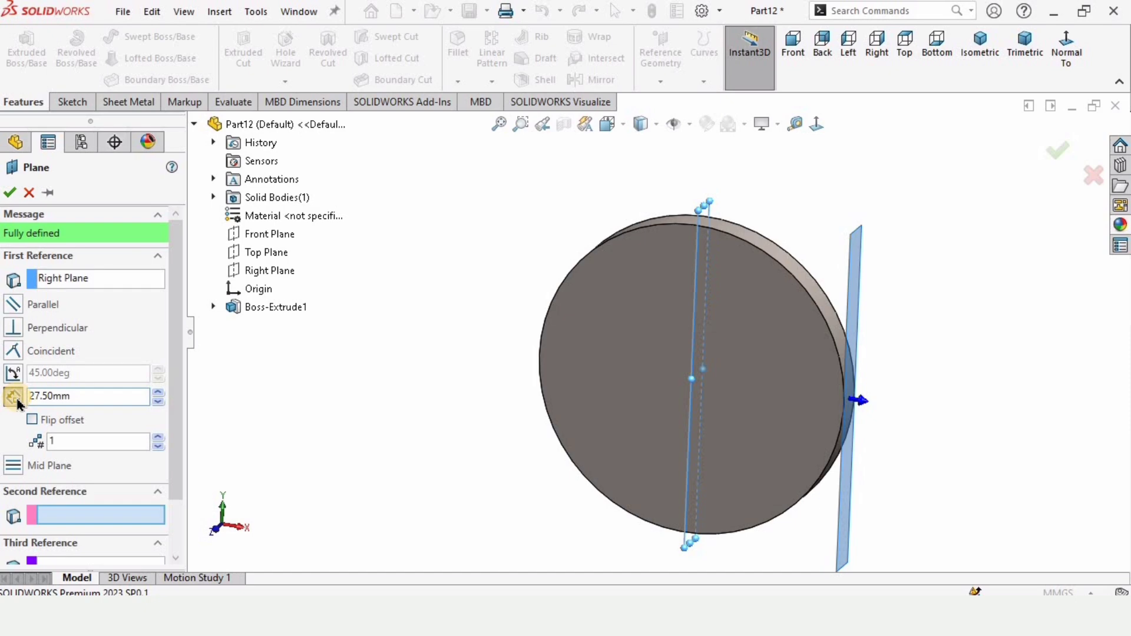
{"action": "left_click", "coordinate": [21, 194]}
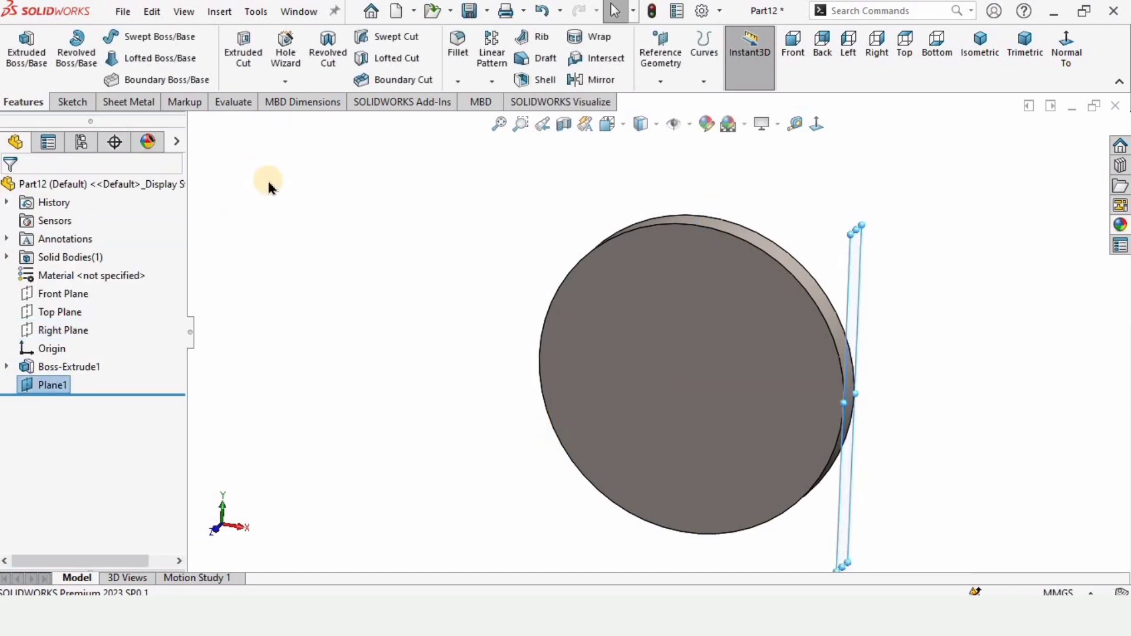
- Orbit the view to face Plane1 and select it
{"action": "middle_click_drag", "start_coordinate": [700, 301], "coordinate": [797, 330]}
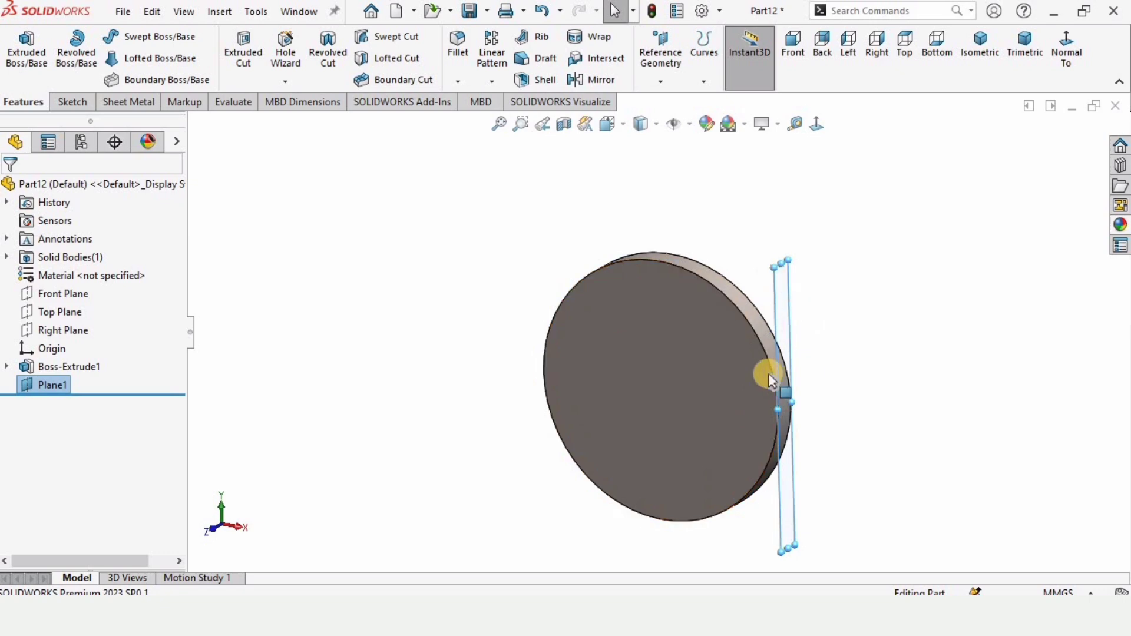
{"action": "middle_click_drag", "start_coordinate": [768, 377], "coordinate": [790, 426]}
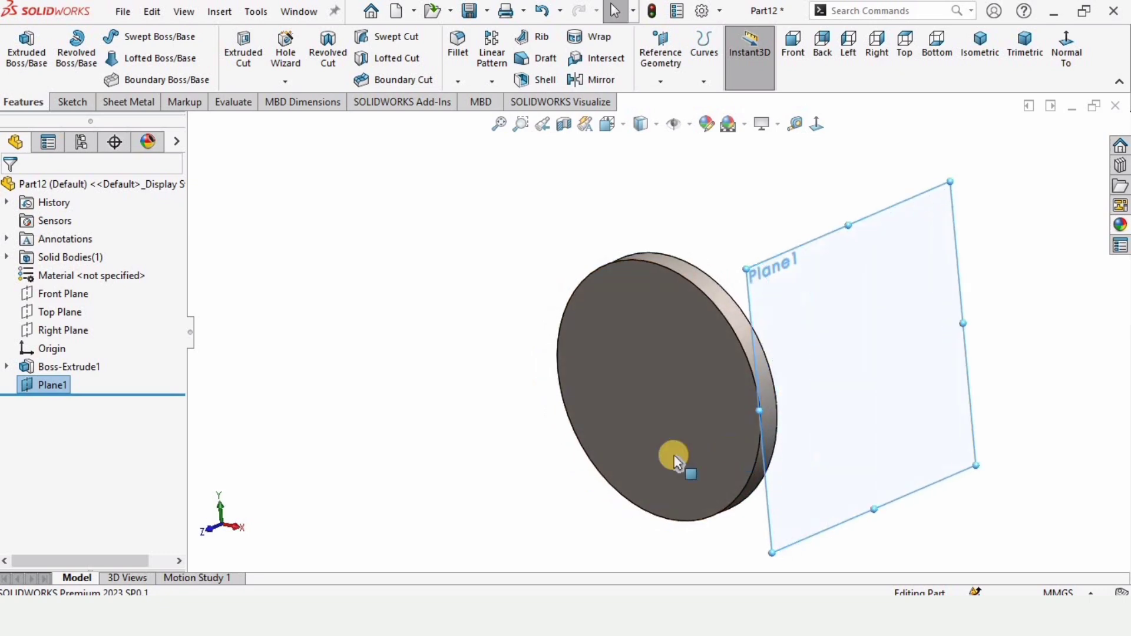
{"action": "left_click", "coordinate": [753, 412]}
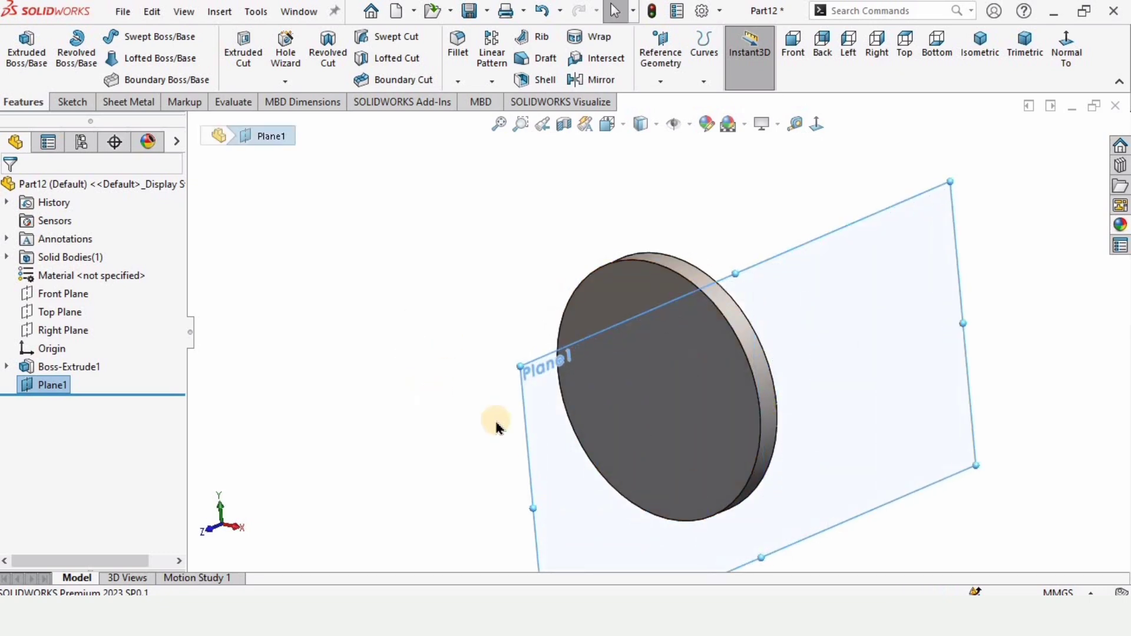
{"action": "middle_click_drag", "start_coordinate": [495, 420], "coordinate": [960, 295]}
{"action": "left_click", "coordinate": [930, 304]}
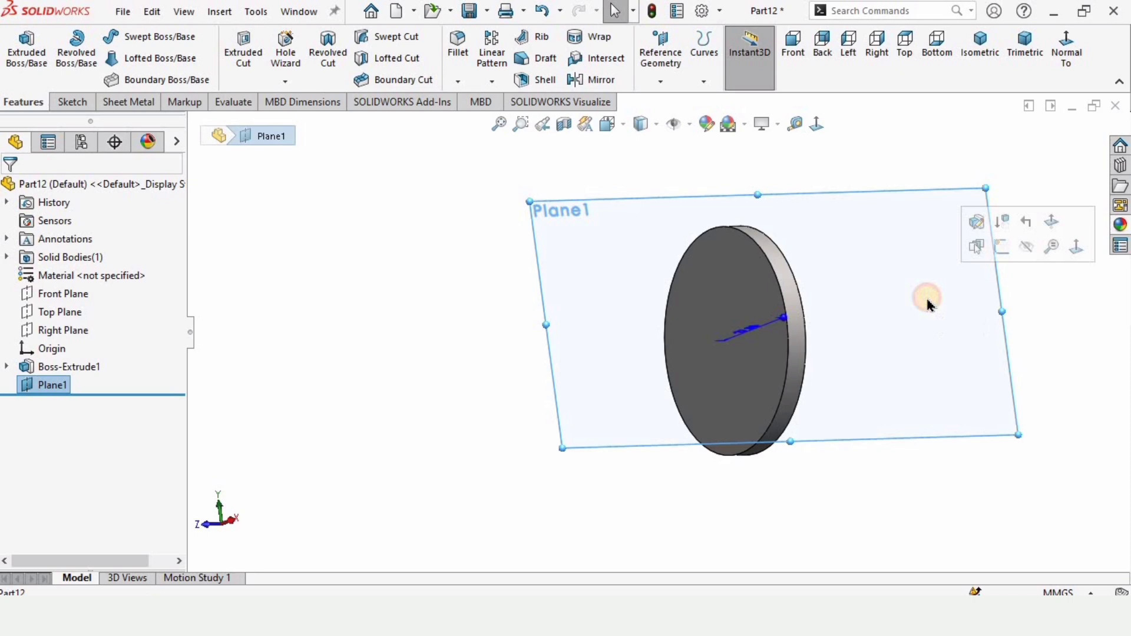
- Start a sketch on Plane1 and draw a centerline from the origin to the right
{"action": "left_click", "coordinate": [1002, 246]}
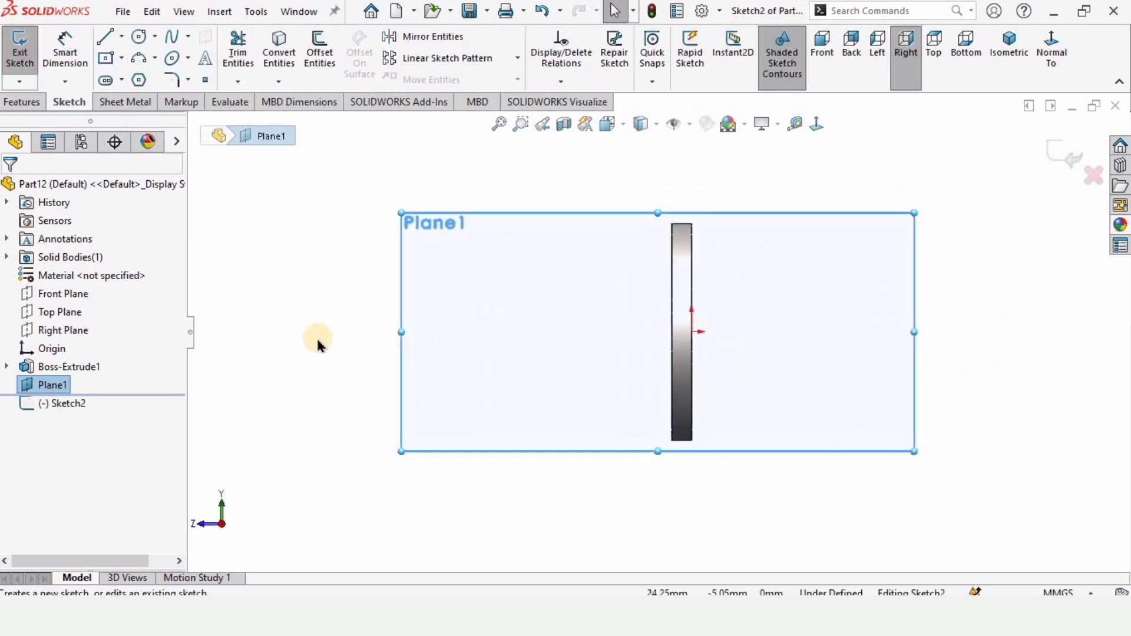
{"action": "left_click", "coordinate": [235, 312]}
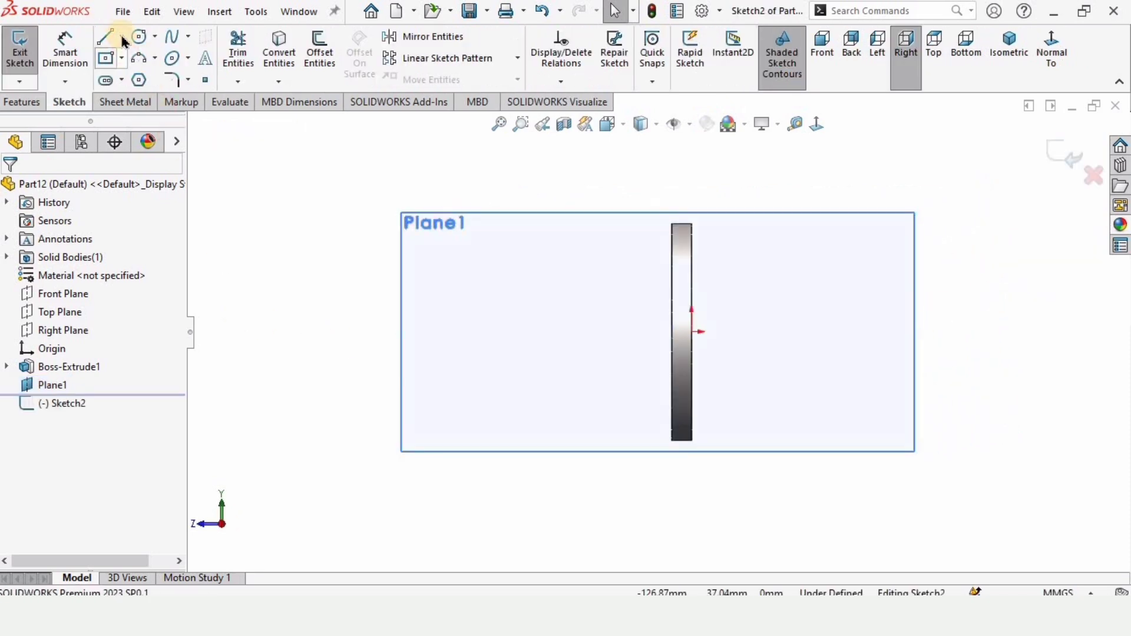
{"action": "left_click", "coordinate": [122, 38]}
{"action": "left_click", "coordinate": [144, 76]}
{"action": "scroll", "coordinate": [745, 328], "scroll_direction": "down", "scroll_amount": 2}
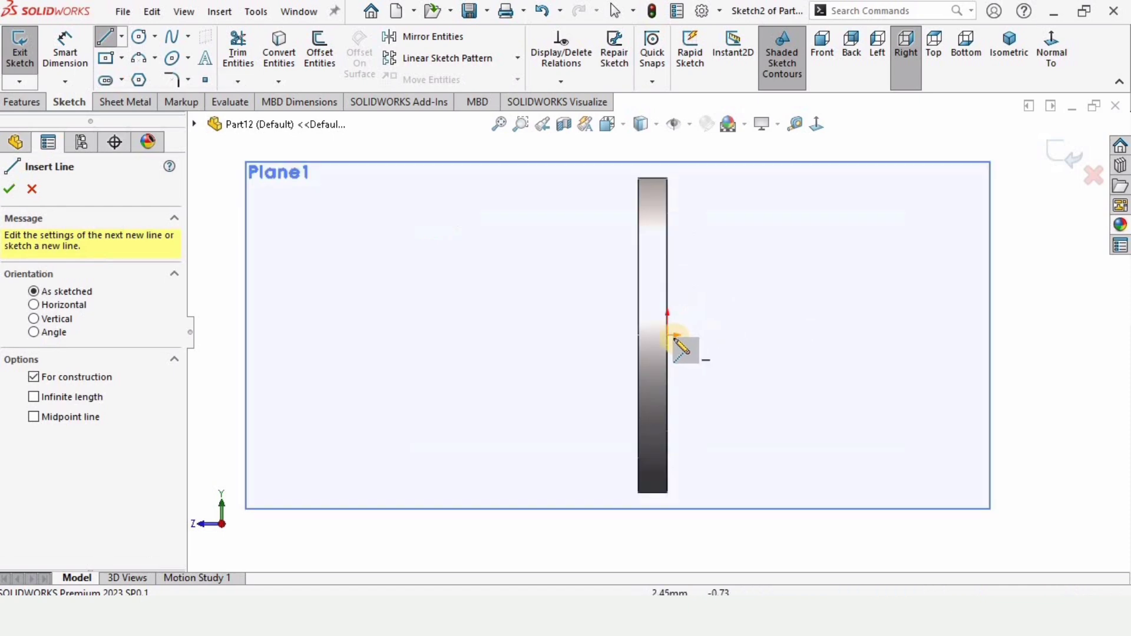
{"action": "left_click", "coordinate": [667, 335]}
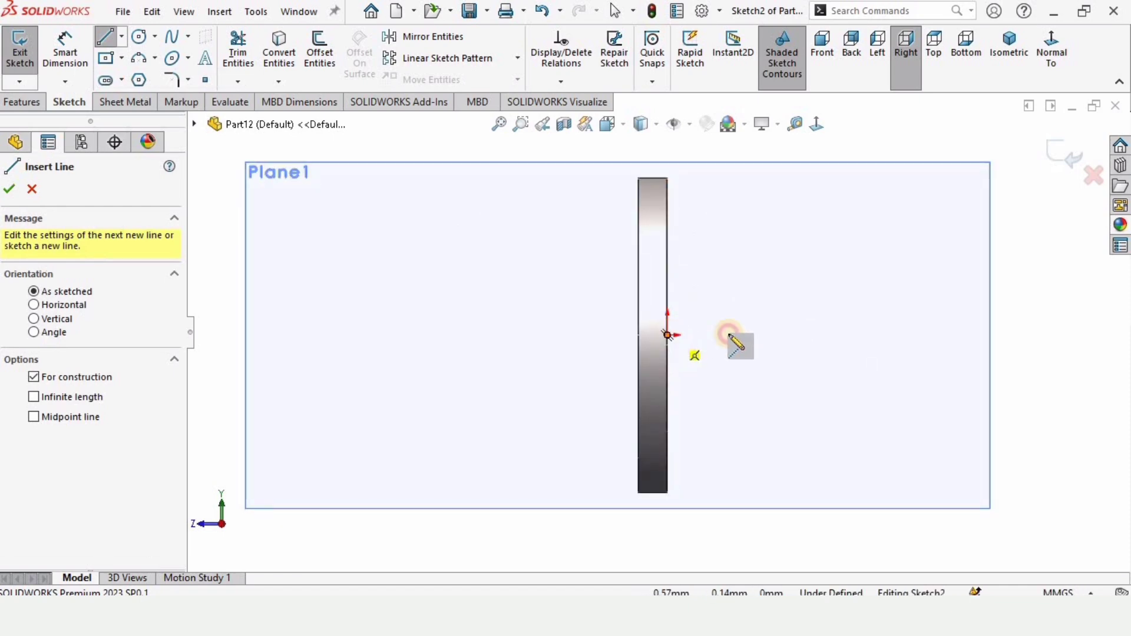
{"action": "left_click", "coordinate": [846, 336]}
{"action": "key", "text": "Escape"}
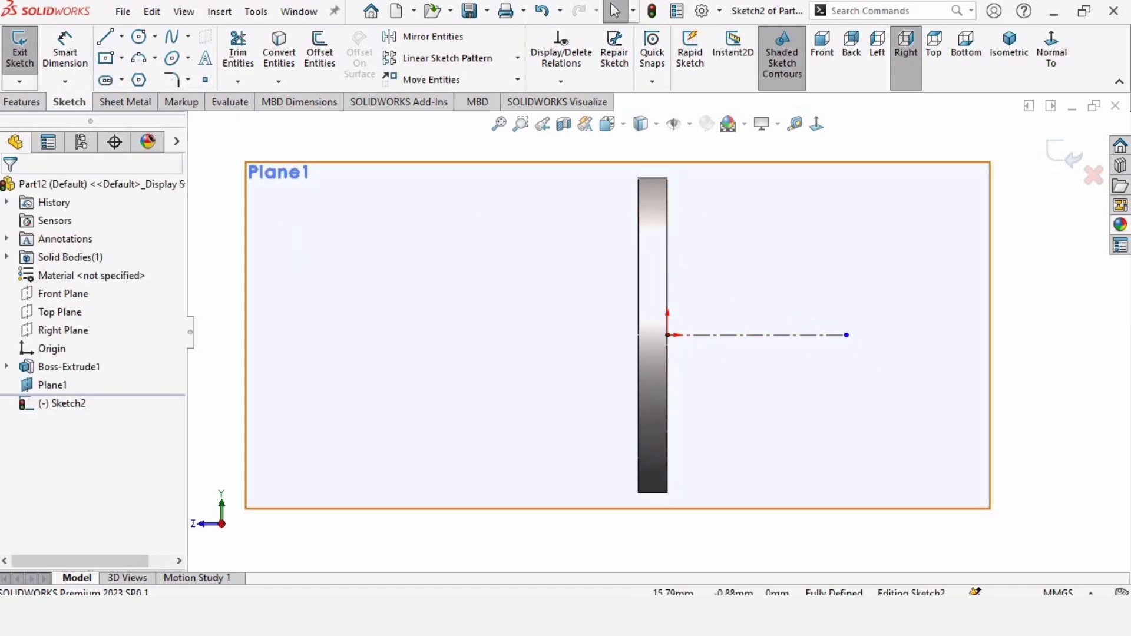
- Dimension the centerline to 23 mm
{"action": "left_click", "coordinate": [64, 49]}
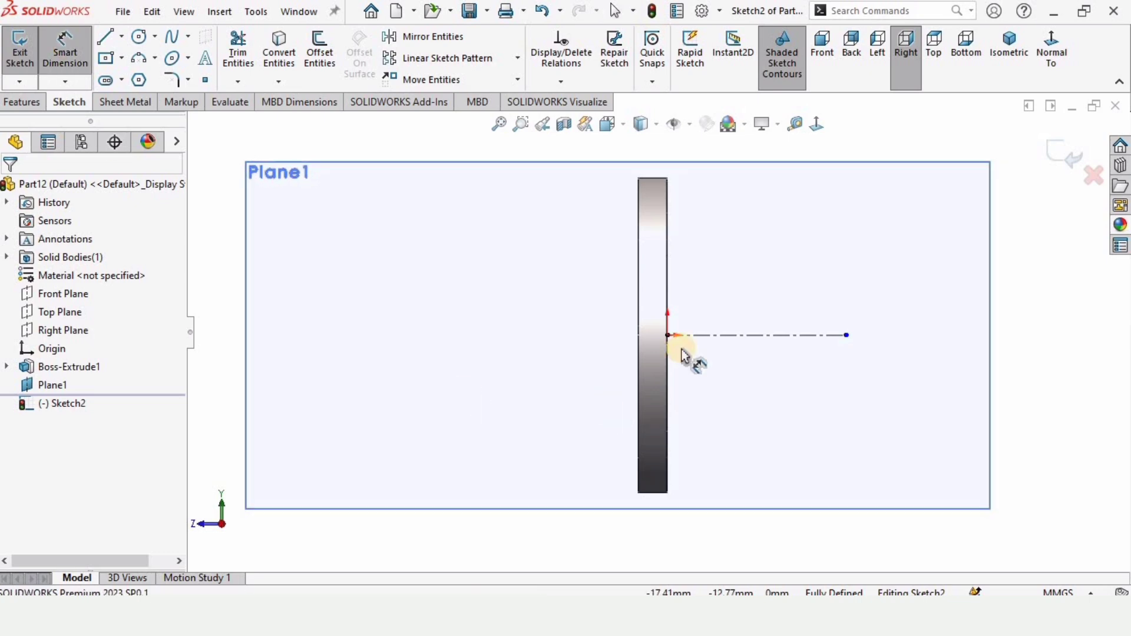
{"action": "left_click", "coordinate": [708, 337]}
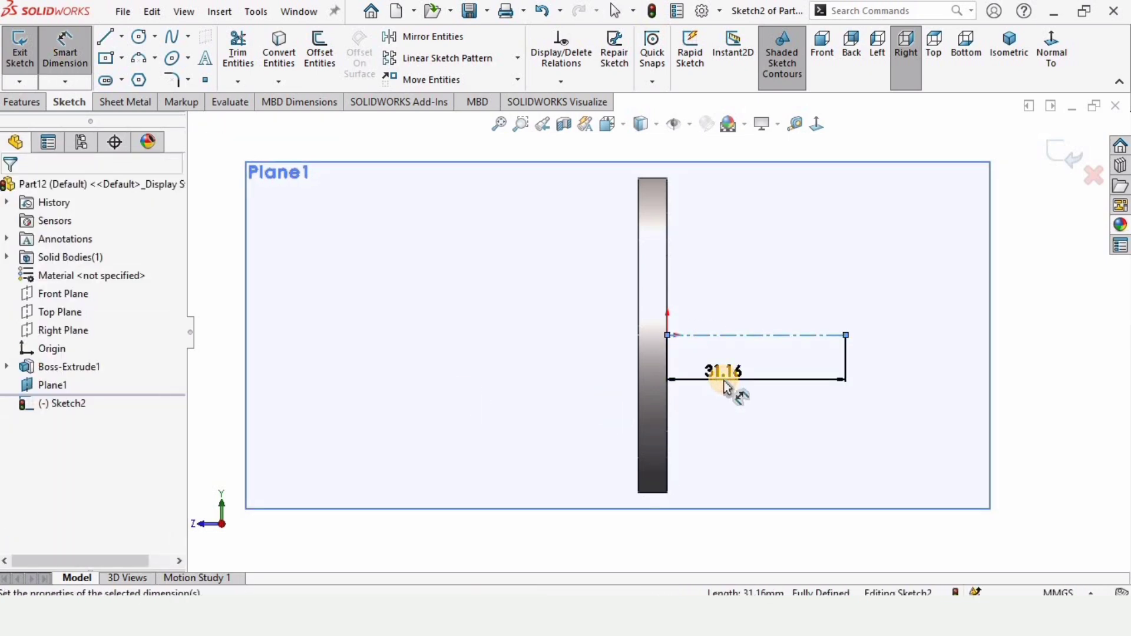
{"action": "left_click", "coordinate": [725, 386]}
{"action": "type", "text": "23"}
{"action": "key", "text": "Return"}
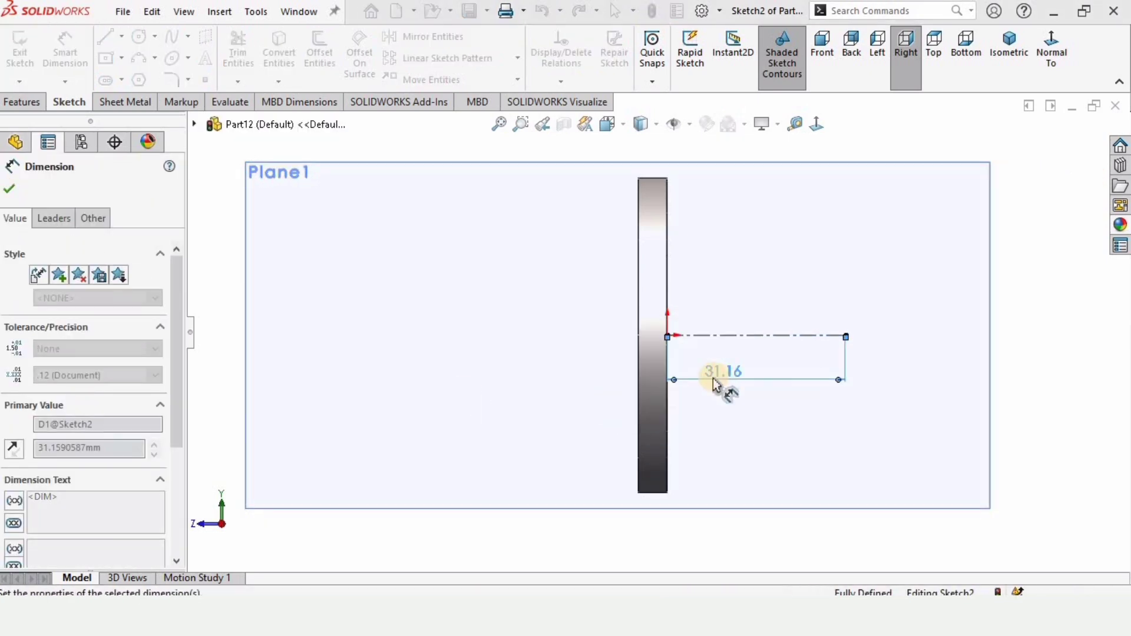
{"action": "key", "text": "Escape"}
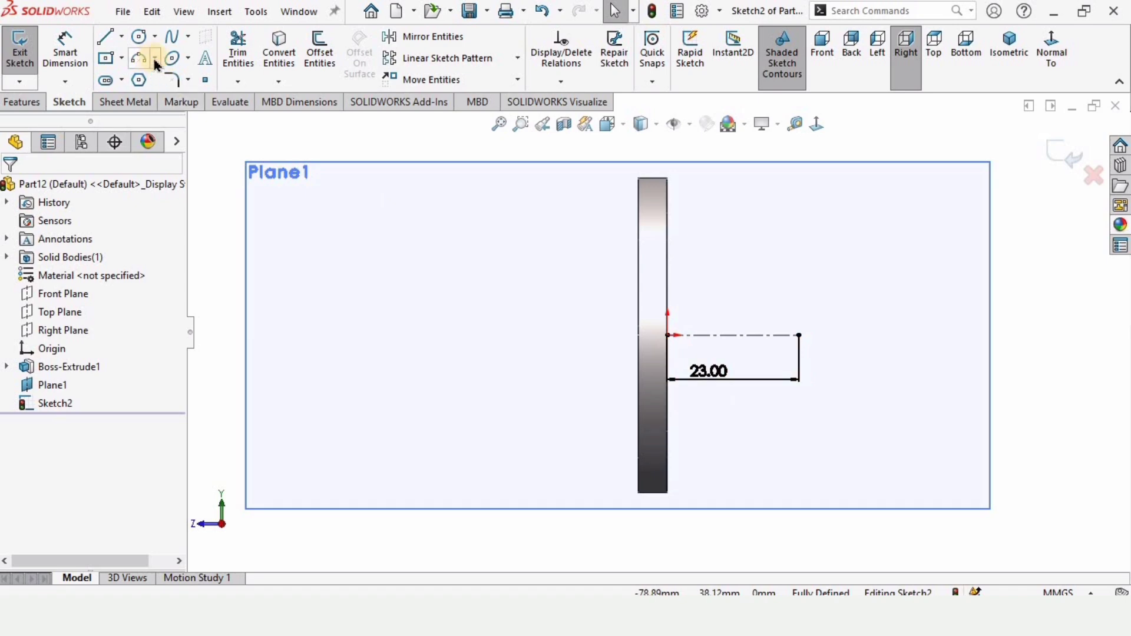
- Draw a three-point arc starting at the top of the disc
{"action": "left_click", "coordinate": [154, 58]}
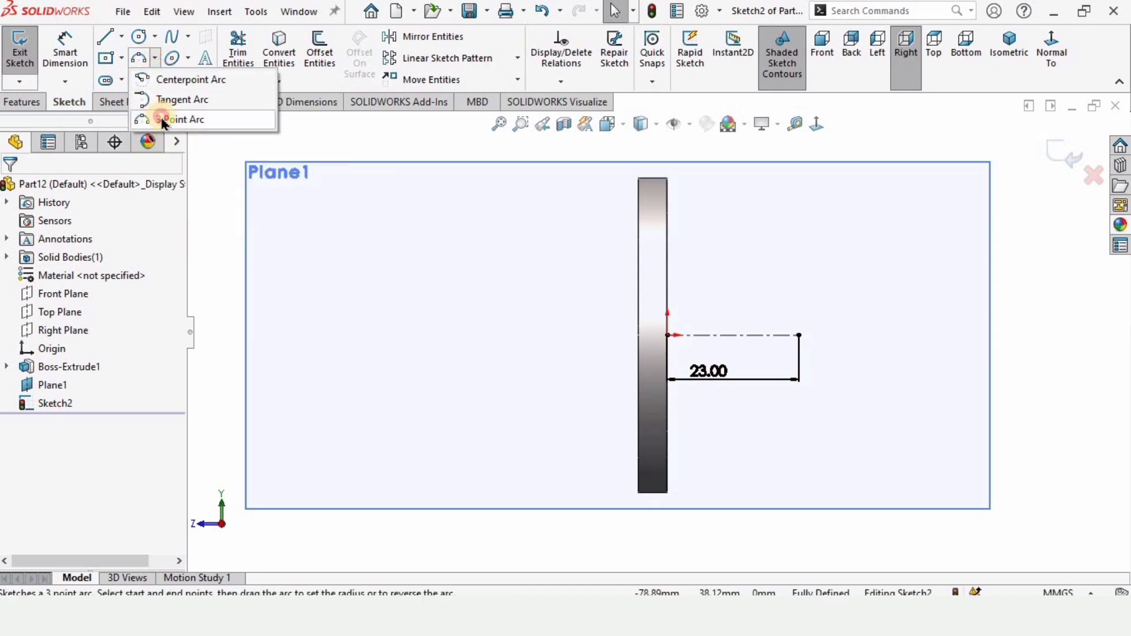
{"action": "left_click", "coordinate": [157, 116]}
{"action": "scroll", "coordinate": [715, 239], "scroll_direction": "up", "scroll_amount": 1}
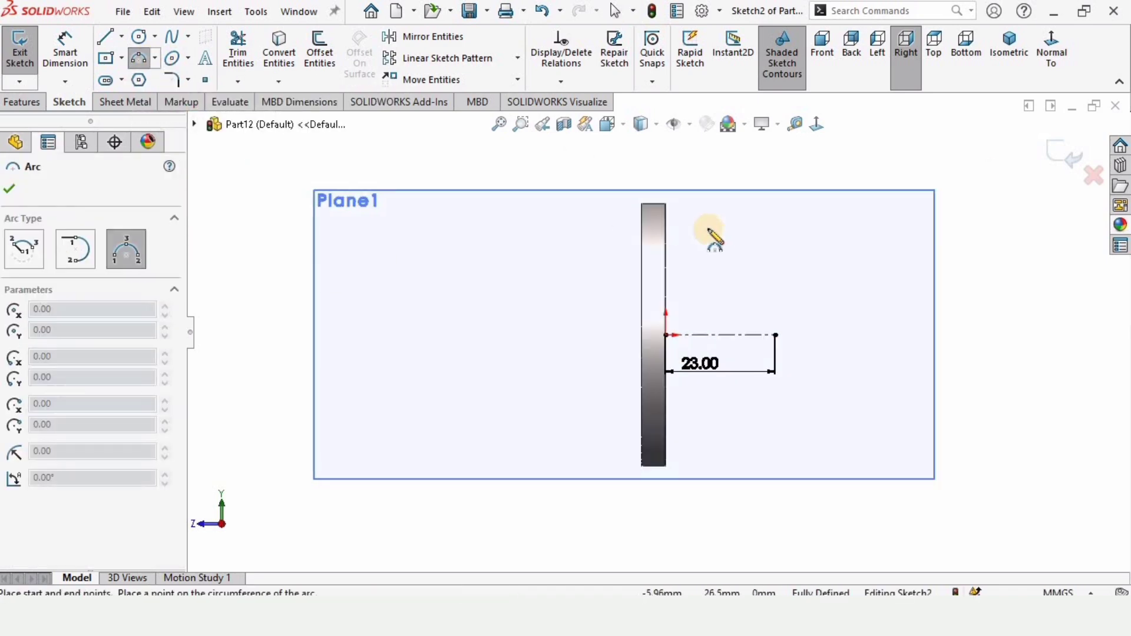
{"action": "left_click", "coordinate": [666, 204]}
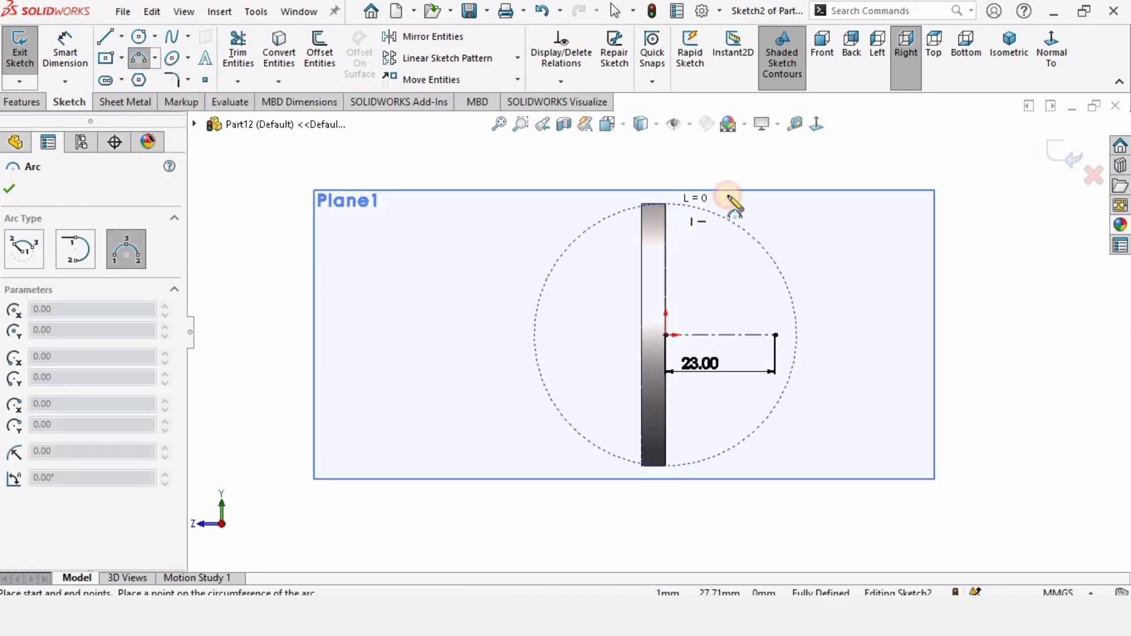
{"action": "left_click", "coordinate": [786, 204]}
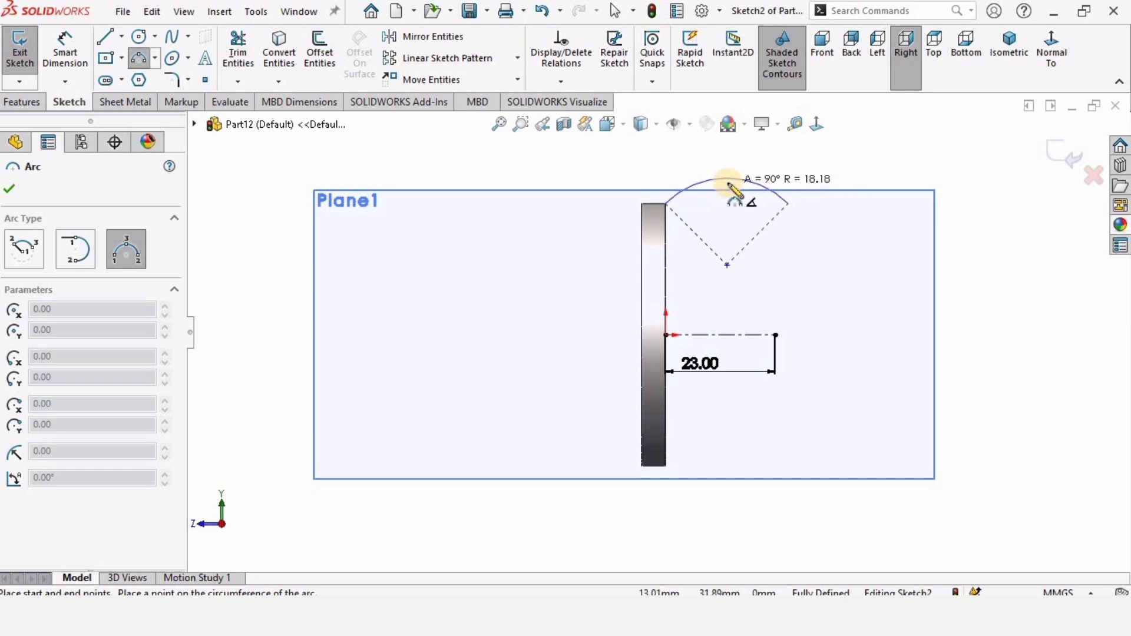
{"action": "left_click", "coordinate": [728, 178]}
{"action": "key", "text": "Escape"}
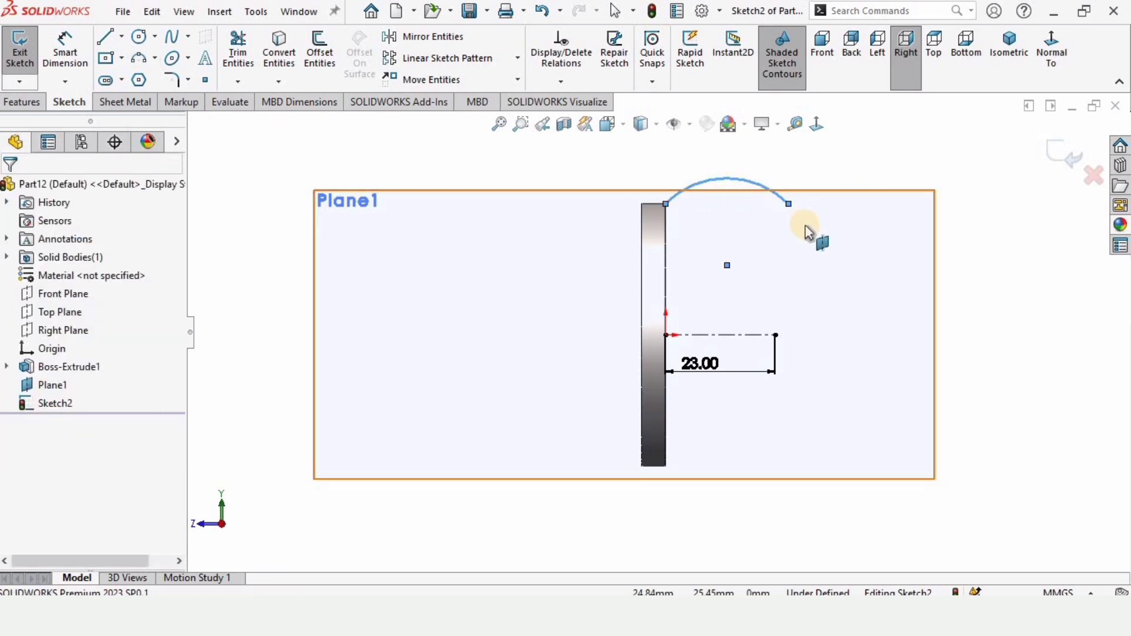
- Draw a second three-point arc continuing from the first arc's end
{"action": "scroll", "coordinate": [849, 277], "scroll_direction": "up", "scroll_amount": 3}
{"action": "scroll", "coordinate": [819, 290], "scroll_direction": "down", "scroll_amount": 2}
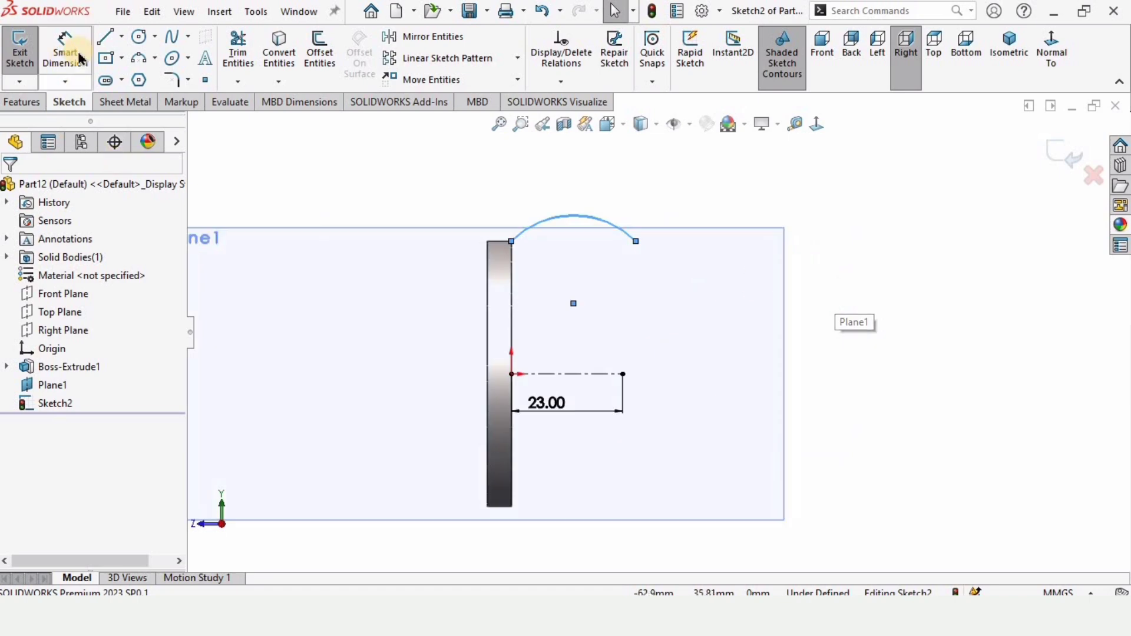
{"action": "left_click", "coordinate": [636, 241]}
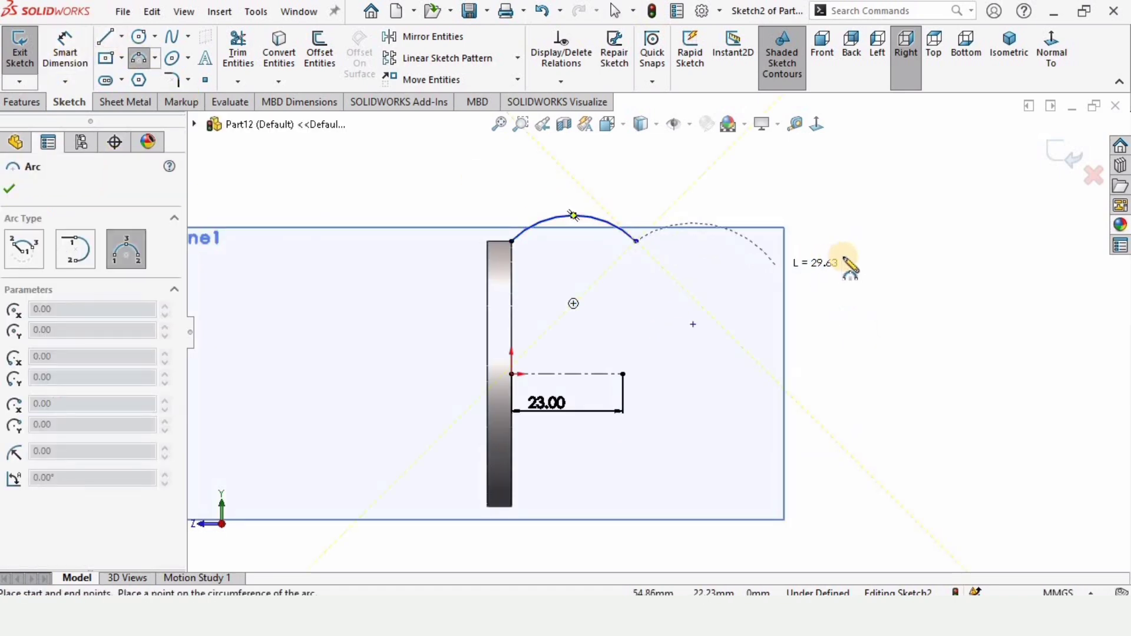
{"action": "left_click", "coordinate": [920, 241]}
{"action": "left_click", "coordinate": [801, 267]}
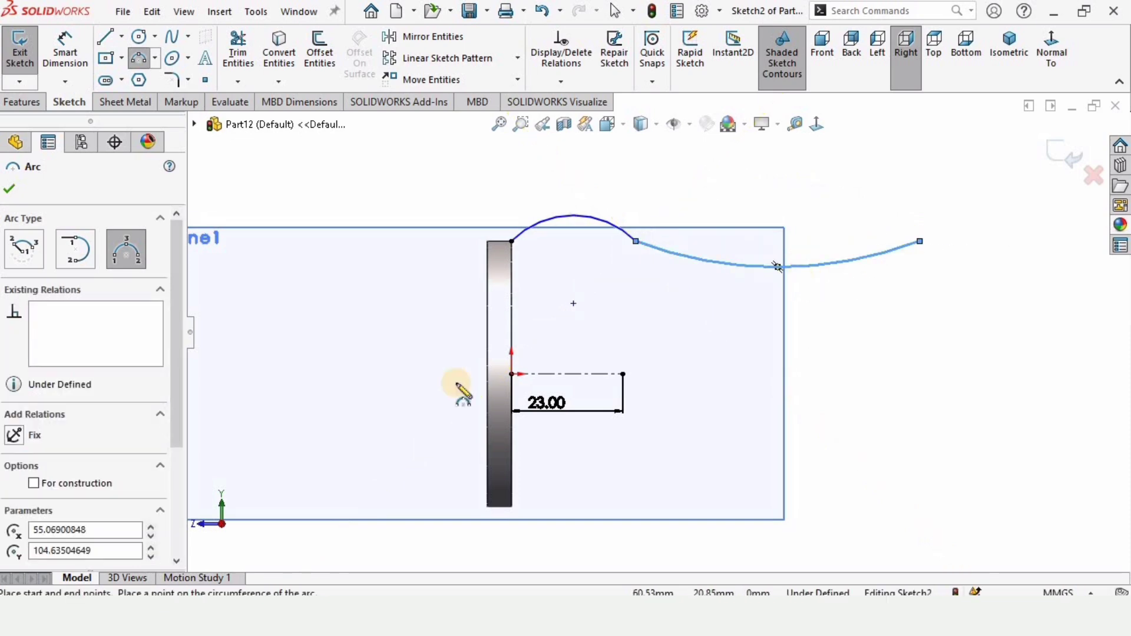
{"action": "scroll", "coordinate": [1002, 304], "scroll_direction": "up", "scroll_amount": 2}
{"action": "scroll", "coordinate": [825, 336], "scroll_direction": "down", "scroll_amount": 3}
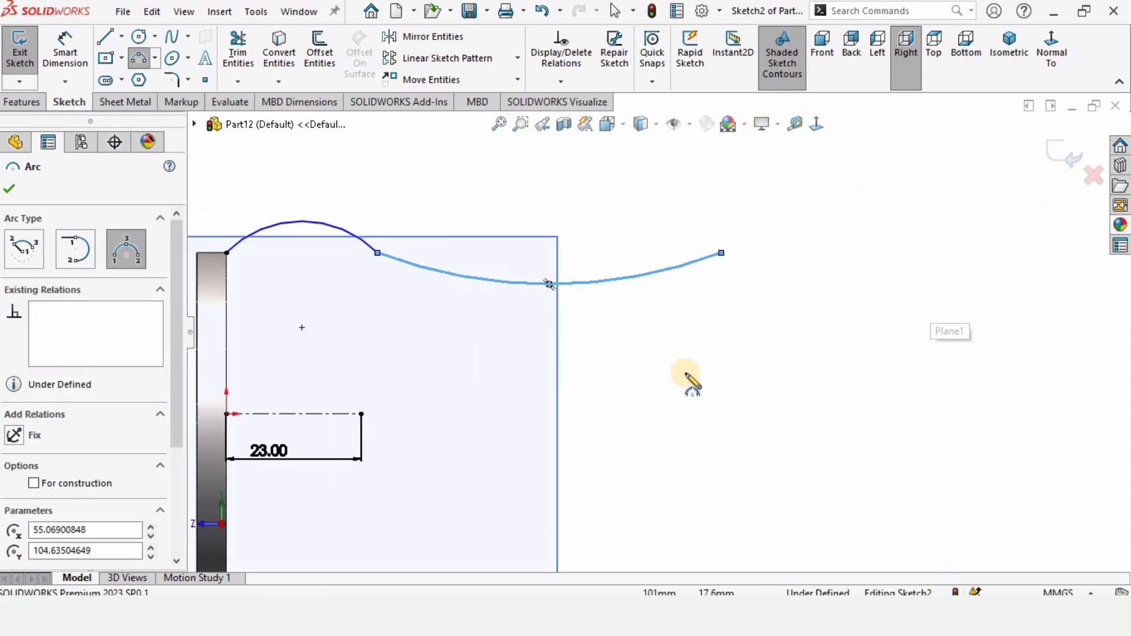
{"action": "scroll", "coordinate": [648, 425], "scroll_direction": "up", "scroll_amount": 2}
{"action": "key", "text": "Escape"}
{"action": "middle_click_drag", "start_coordinate": [380, 414], "coordinate": [397, 379], "text": "ctrl"}
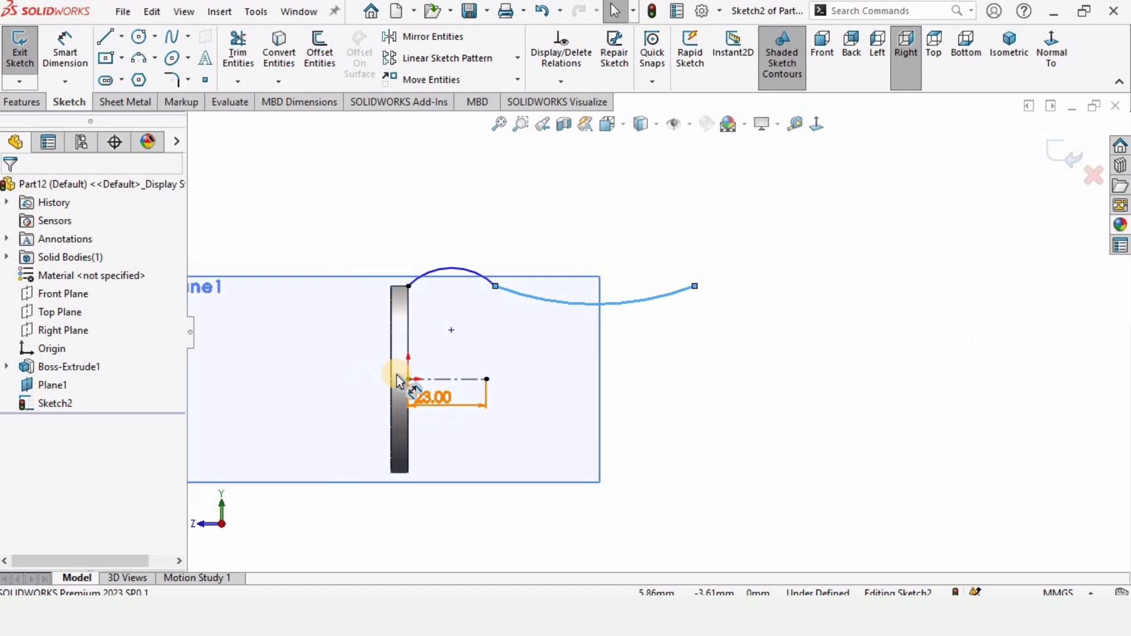
- Dimension the long curve's radius to 80 mm
{"action": "left_click", "coordinate": [59, 43]}
{"action": "left_click", "coordinate": [630, 286]}
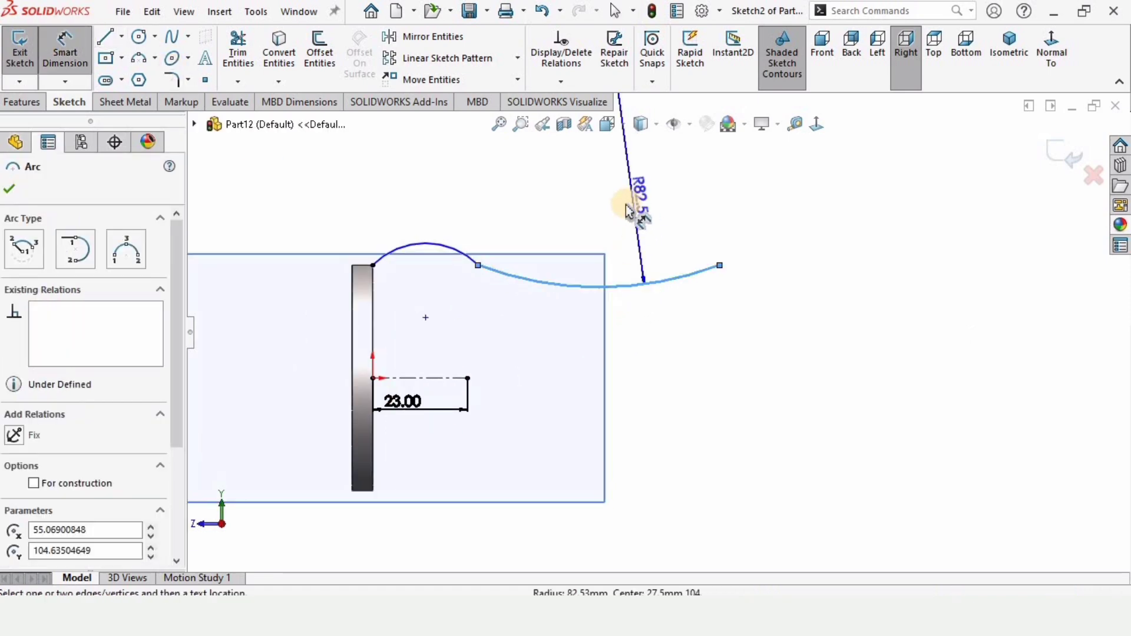
{"action": "left_click", "coordinate": [625, 205]}
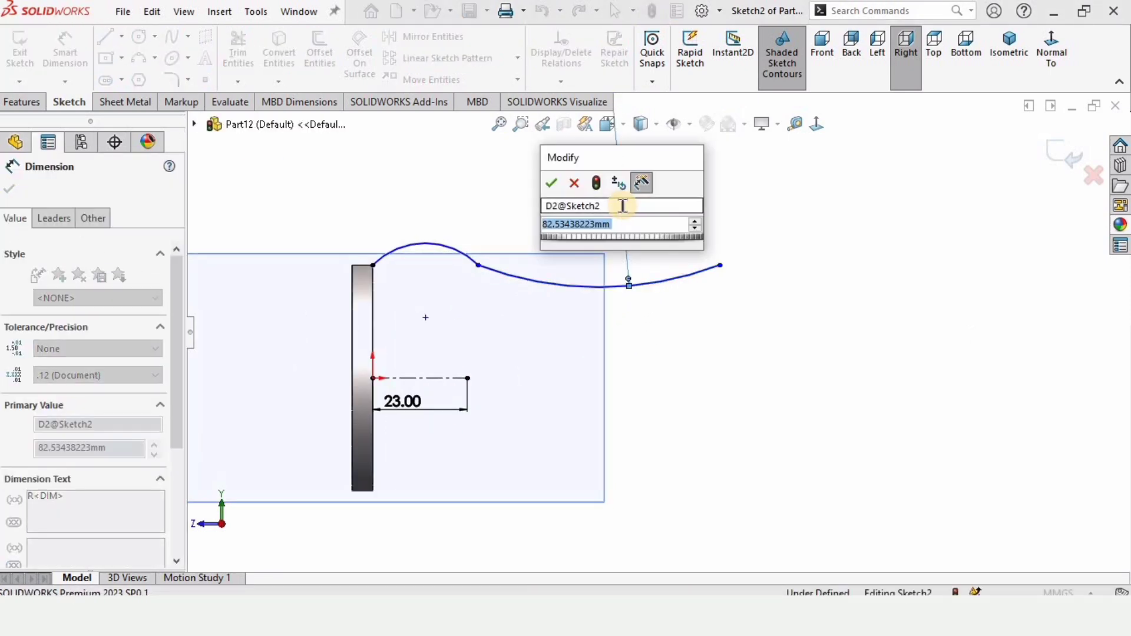
{"action": "type", "text": "80"}
{"action": "key", "text": "Return"}
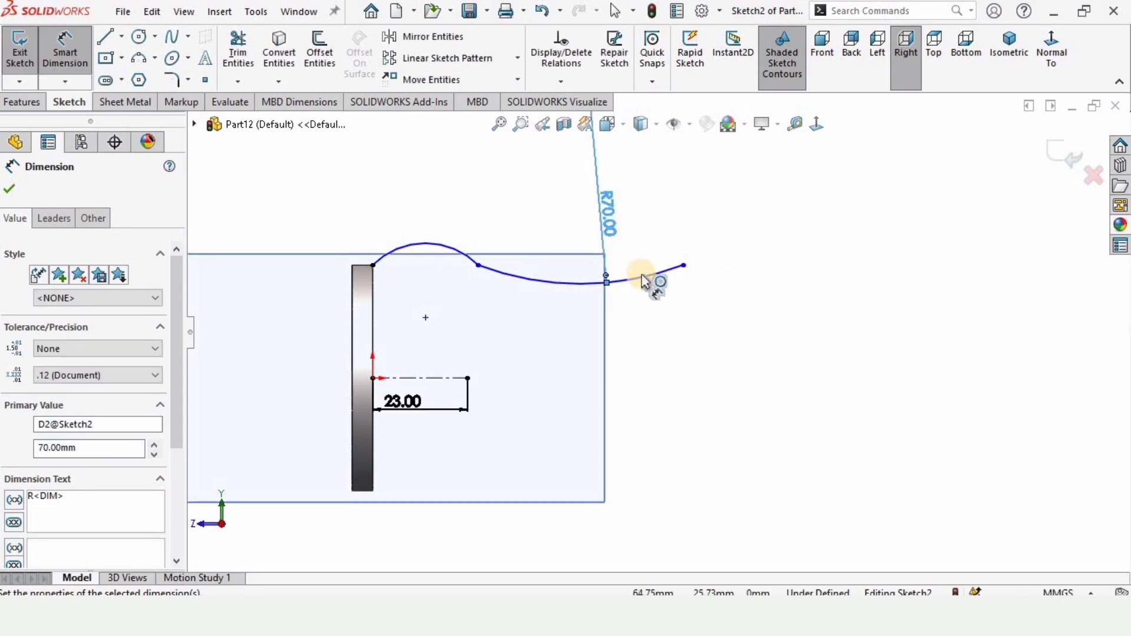
{"action": "key", "text": "Escape"}
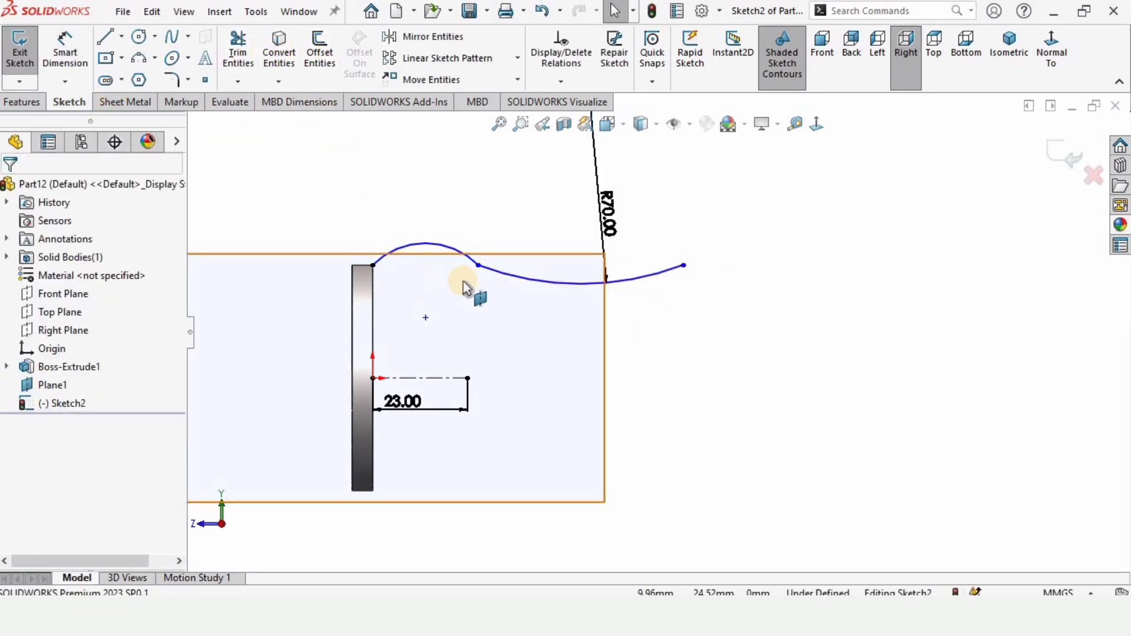
- Make the two curves tangent at the point where they meet
{"action": "scroll", "coordinate": [460, 265], "scroll_direction": "down", "scroll_amount": 1}
{"action": "scroll", "coordinate": [371, 287], "scroll_direction": "down", "scroll_amount": 2}
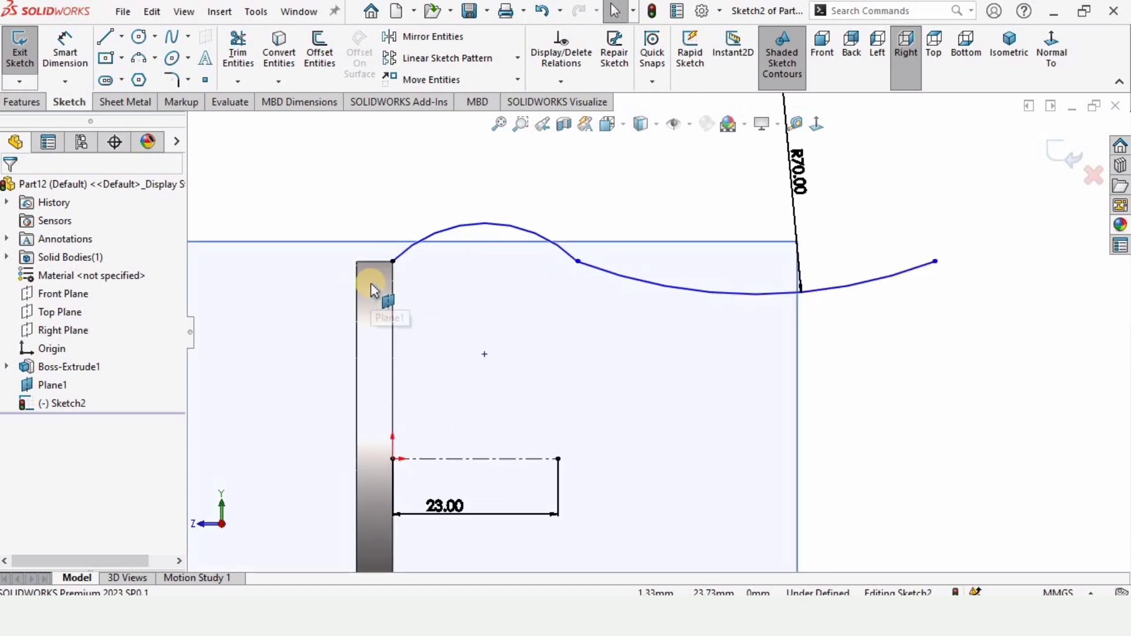
{"action": "scroll", "coordinate": [598, 312], "scroll_direction": "up", "scroll_amount": 1}
{"action": "left_click", "coordinate": [591, 278]}
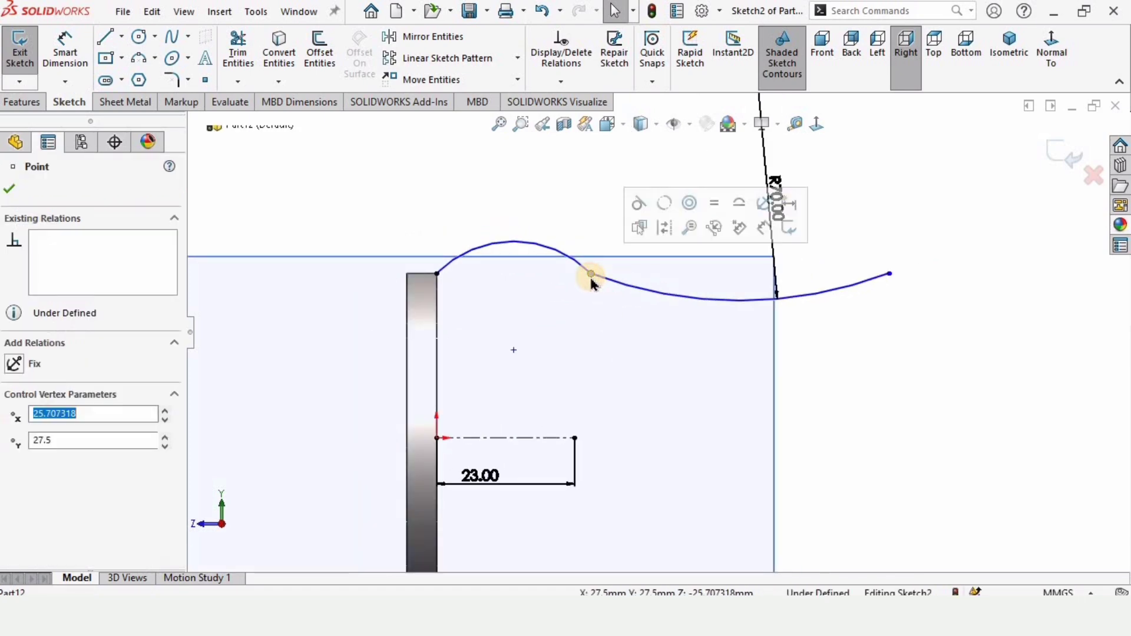
{"action": "left_click", "coordinate": [640, 205]}
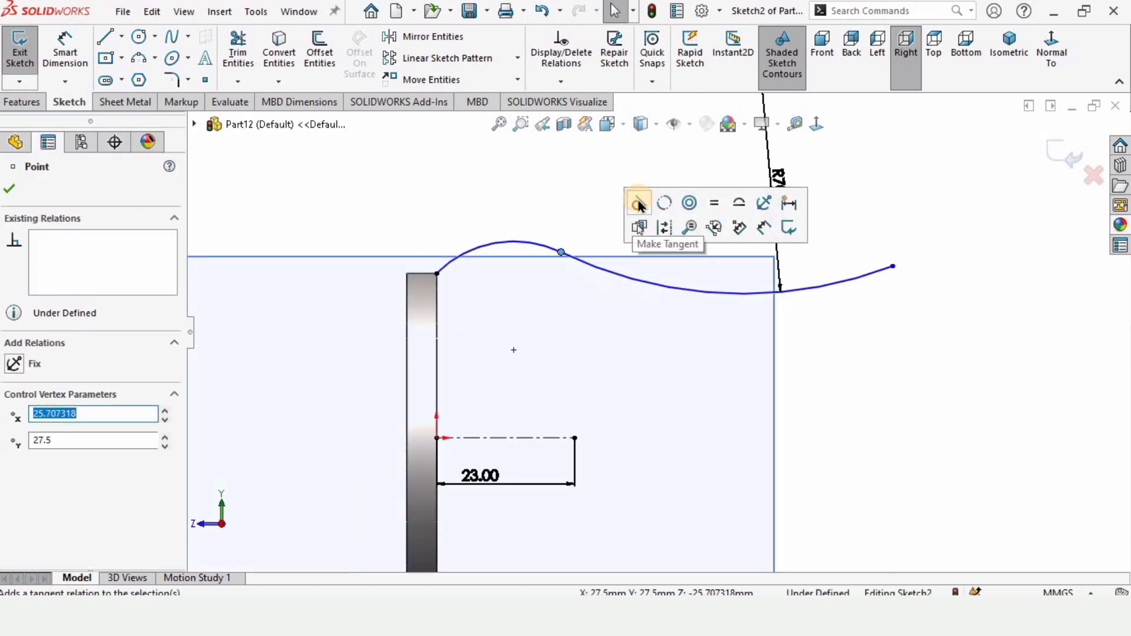
{"action": "scroll", "coordinate": [602, 385], "scroll_direction": "up", "scroll_amount": 2}
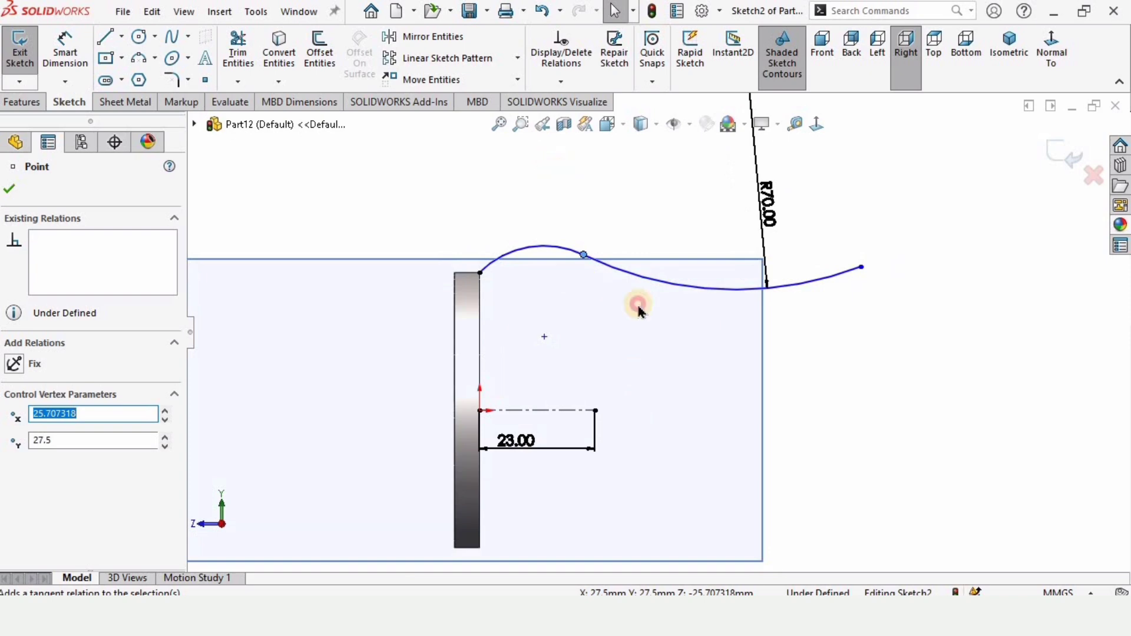
{"action": "key", "text": "Escape"}
- Make the upper curve's end and start points horizontal with its middle point
{"action": "left_click", "coordinate": [585, 257]}
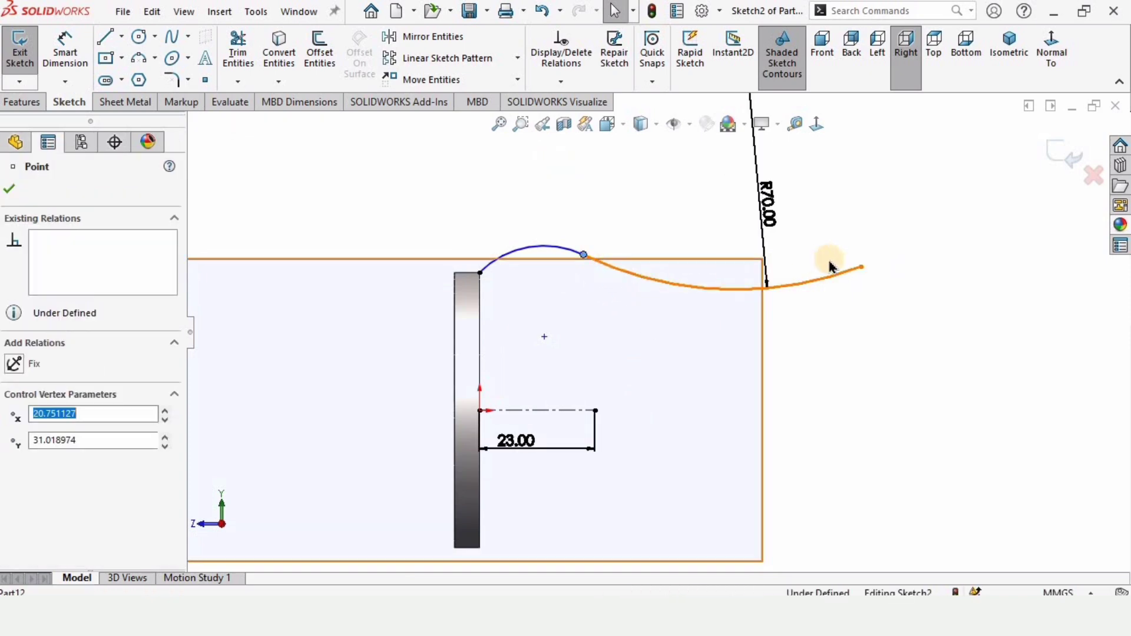
{"action": "left_click", "coordinate": [861, 268], "text": "ctrl"}
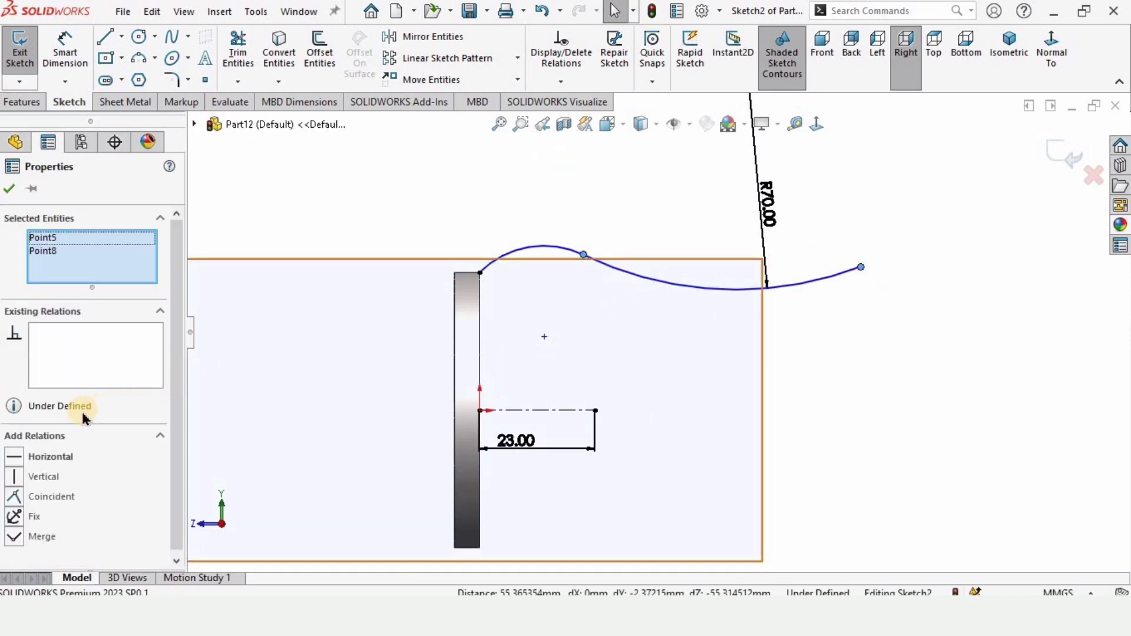
{"action": "left_click", "coordinate": [59, 457]}
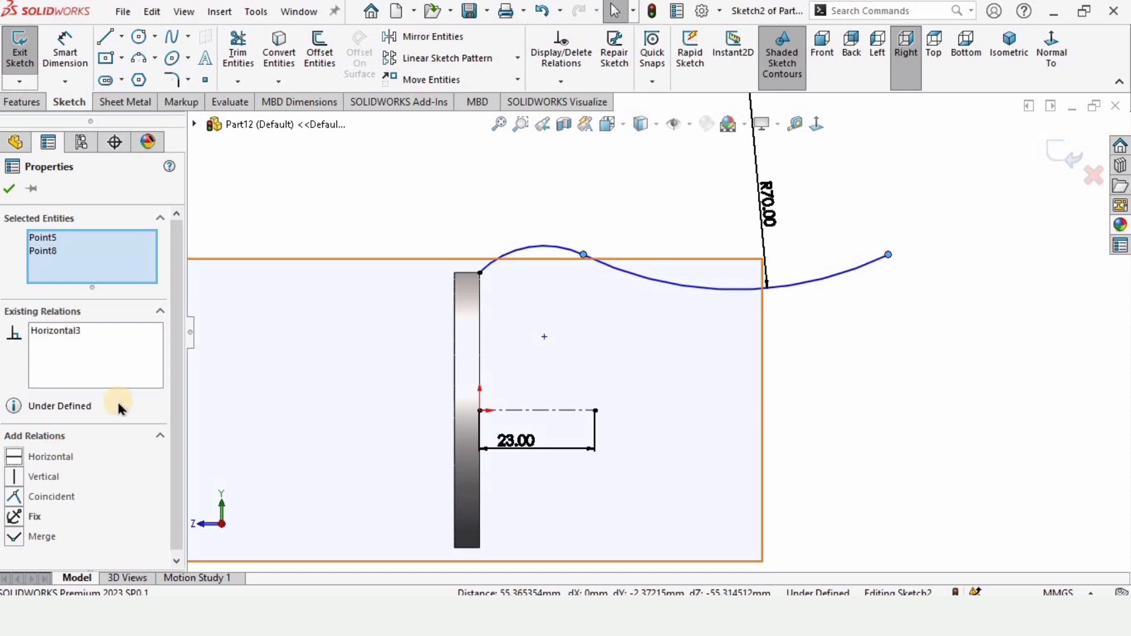
{"action": "left_click", "coordinate": [263, 217]}
{"action": "left_click", "coordinate": [586, 257]}
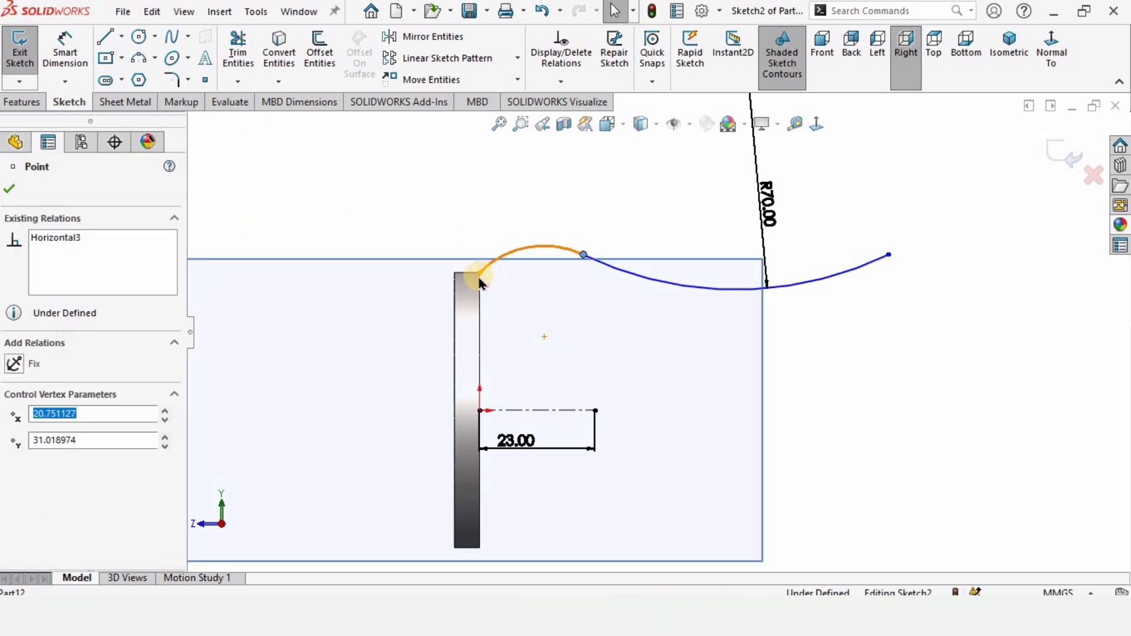
{"action": "left_click", "coordinate": [479, 273], "text": "ctrl"}
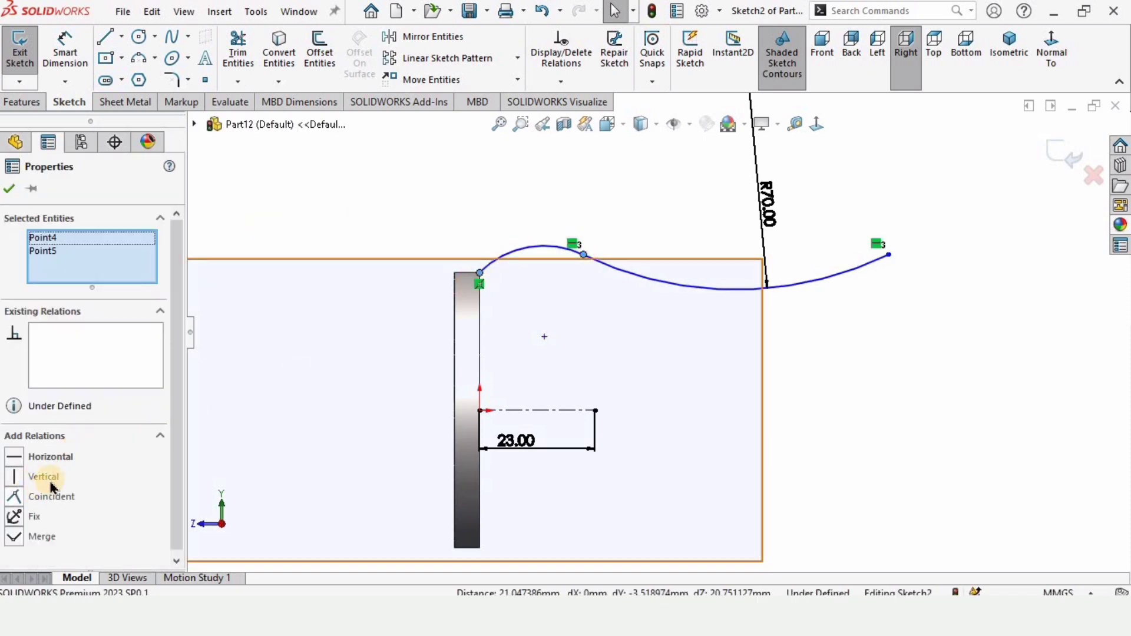
{"action": "left_click", "coordinate": [53, 457]}
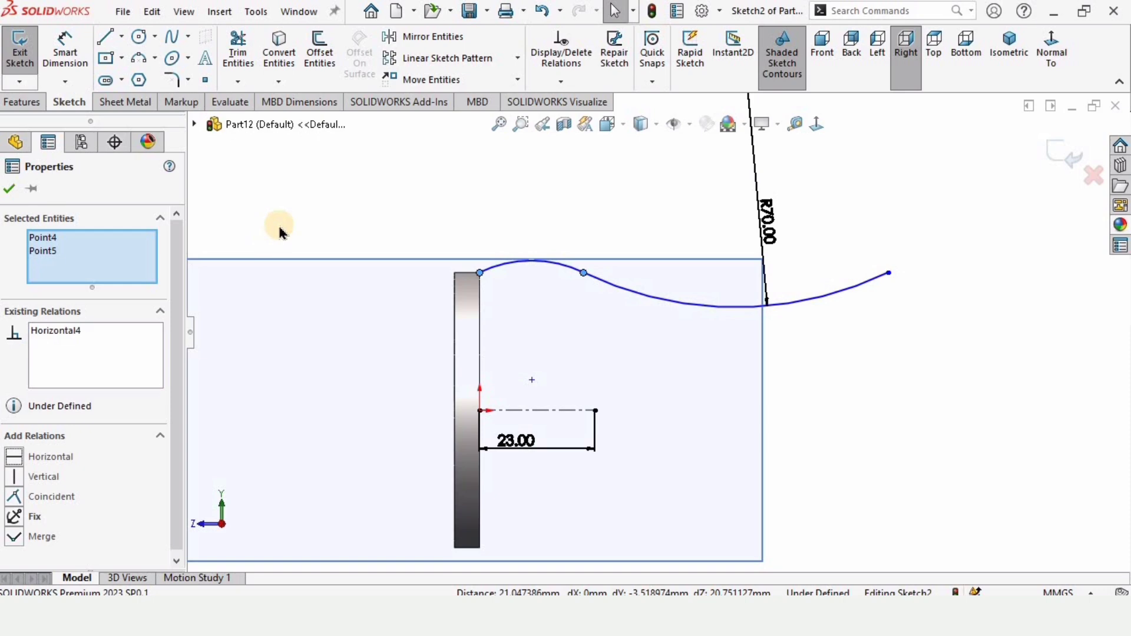
{"action": "left_click", "coordinate": [280, 232]}
{"action": "left_click", "coordinate": [433, 37]}
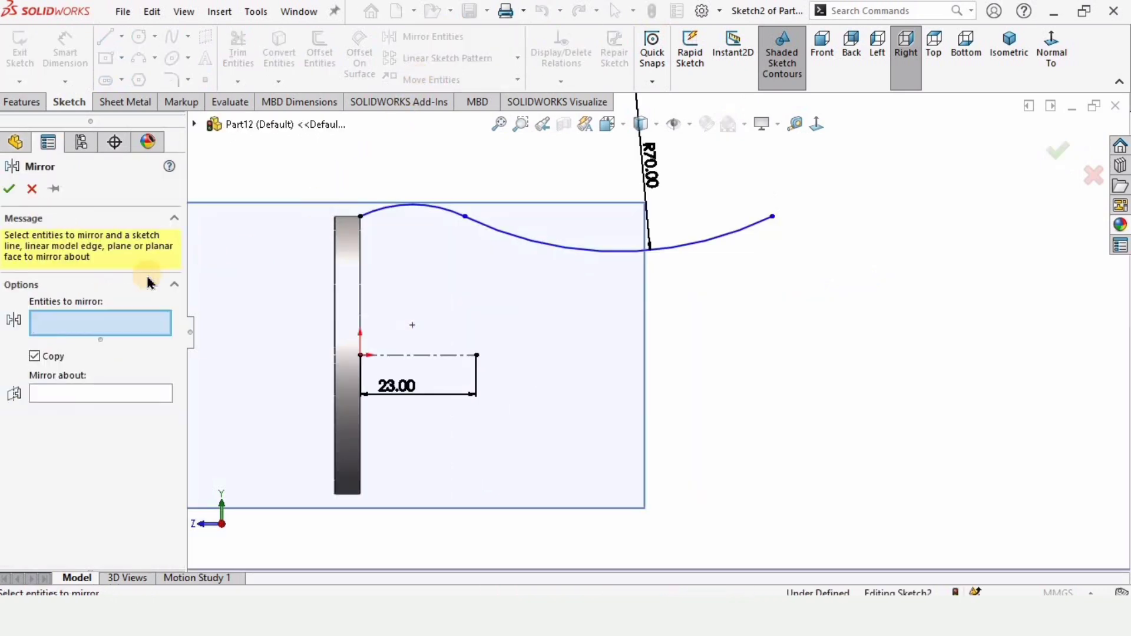
- Mirror Arc1 and Arc2 about the horizontal centerline Line1
{"action": "left_click", "coordinate": [114, 319]}
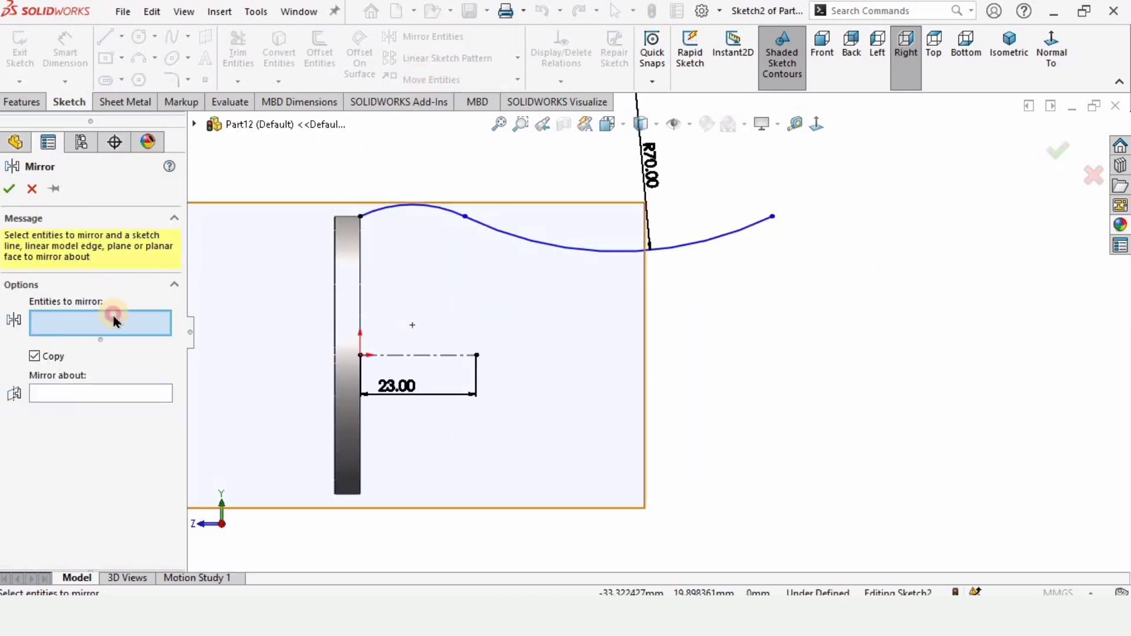
{"action": "left_click", "coordinate": [433, 210]}
{"action": "left_click", "coordinate": [538, 248]}
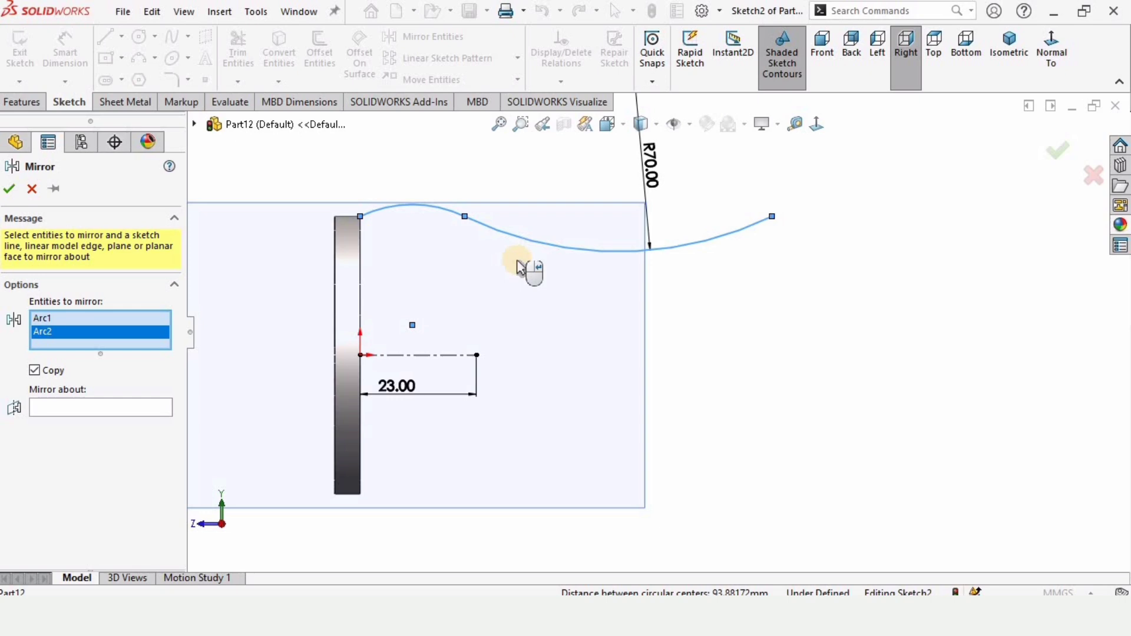
{"action": "left_click", "coordinate": [115, 408]}
{"action": "left_click", "coordinate": [437, 356]}
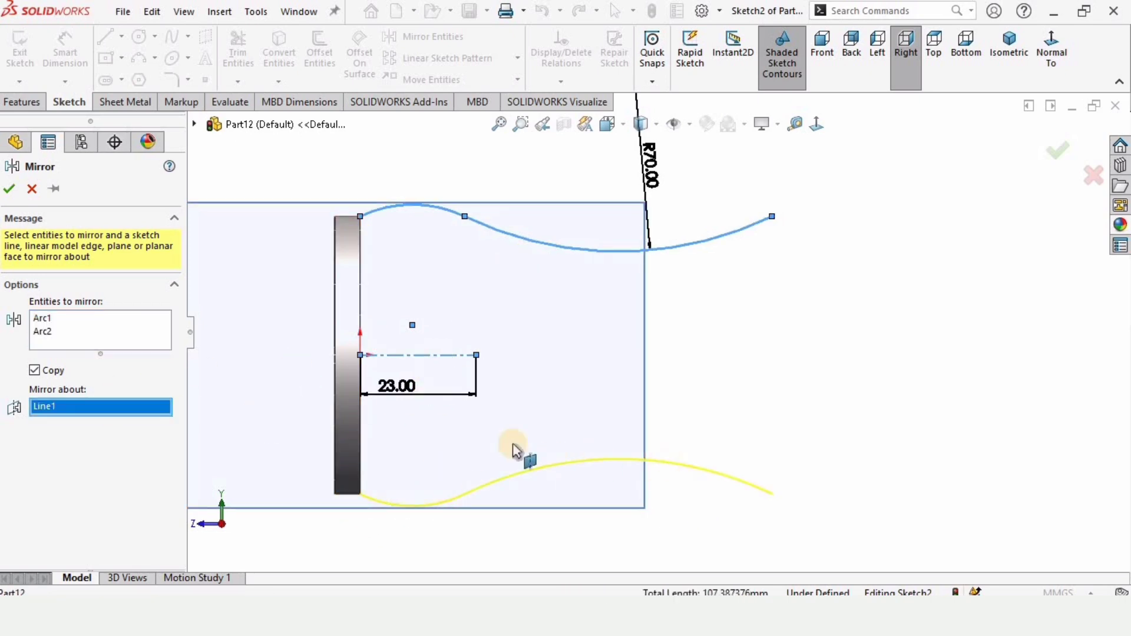
{"action": "key", "text": "Return"}
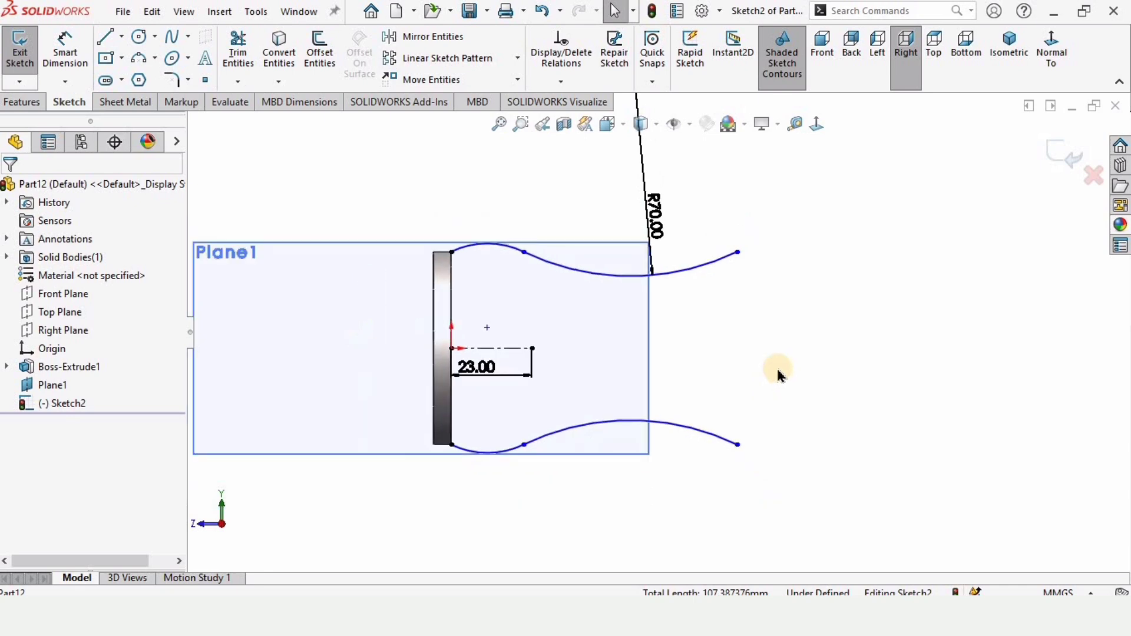
{"action": "scroll", "coordinate": [778, 376], "scroll_direction": "down", "scroll_amount": 1}
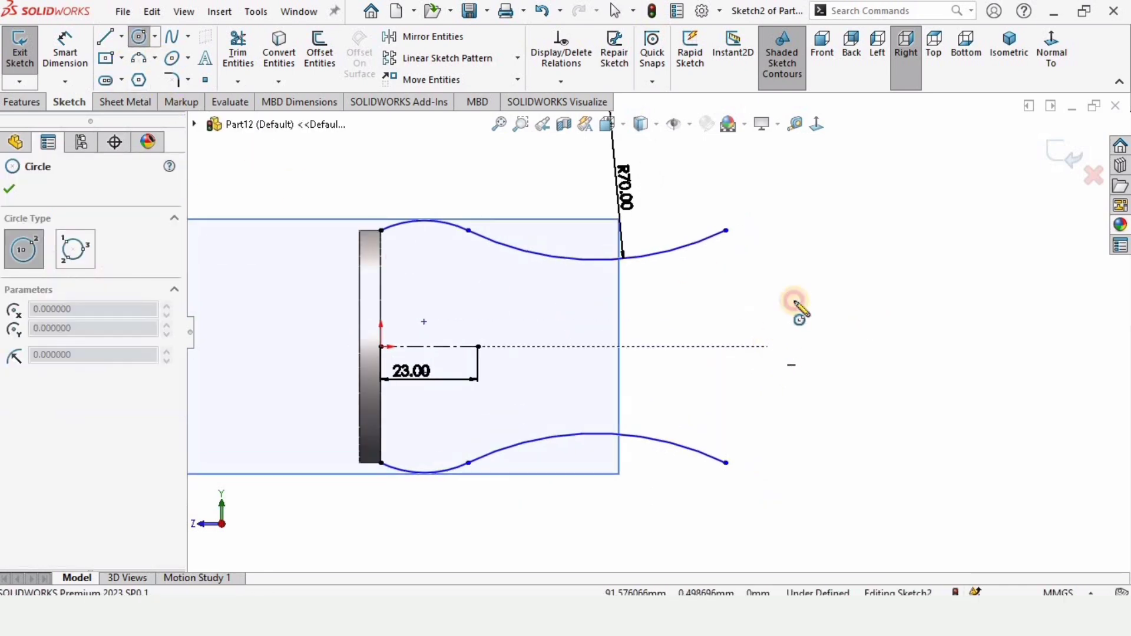
- Draw a circle right of the link with its centre horizontal to the origin
{"action": "left_click", "coordinate": [768, 346]}
{"action": "left_click", "coordinate": [808, 301]}
{"action": "key", "text": "Escape"}
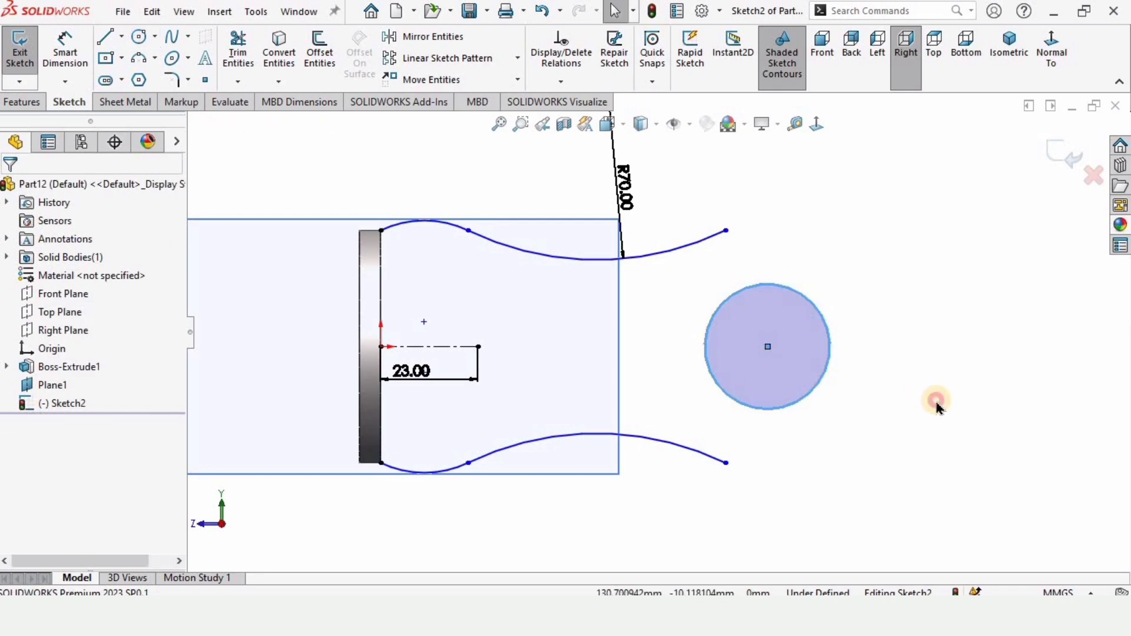
{"action": "left_click", "coordinate": [937, 405]}
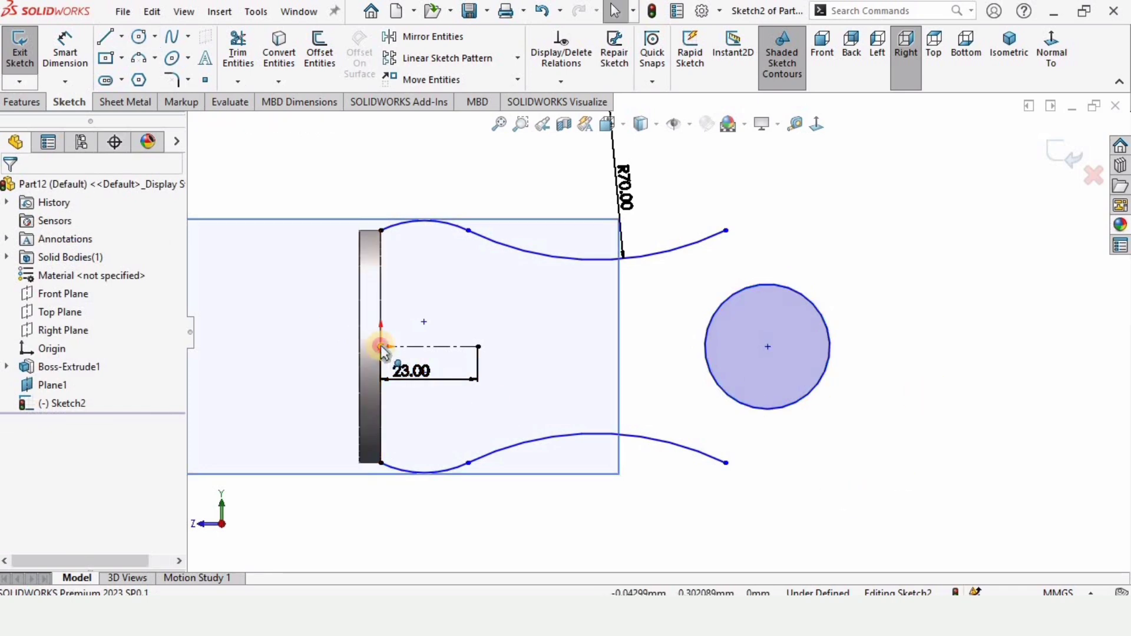
{"action": "left_click", "coordinate": [382, 349]}
{"action": "left_click", "coordinate": [768, 346], "text": "ctrl"}
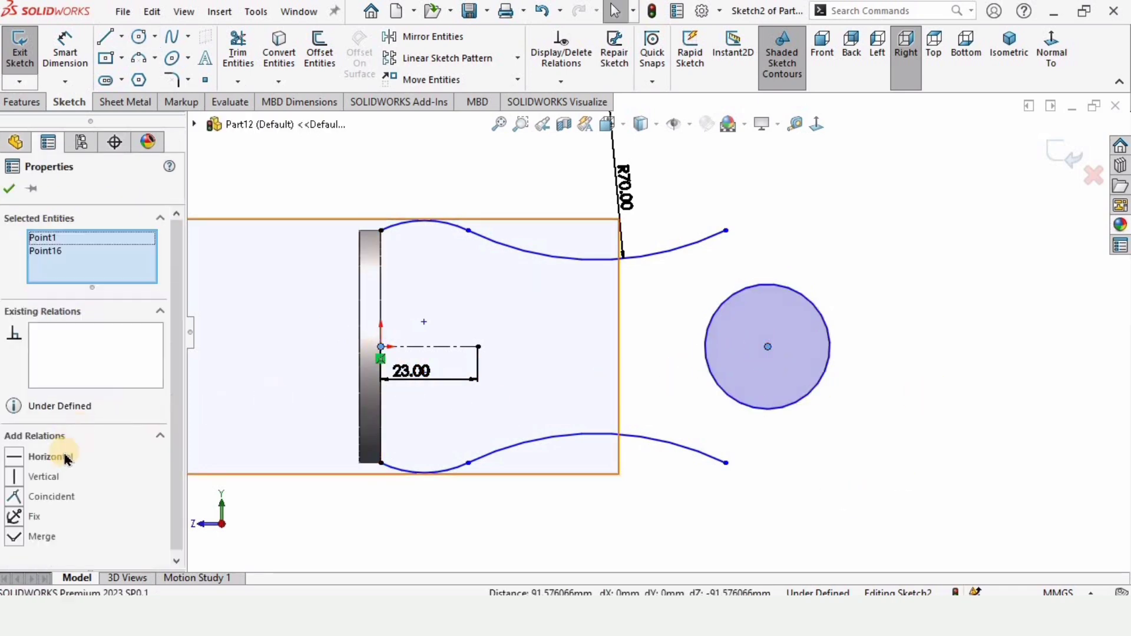
{"action": "left_click", "coordinate": [51, 458]}
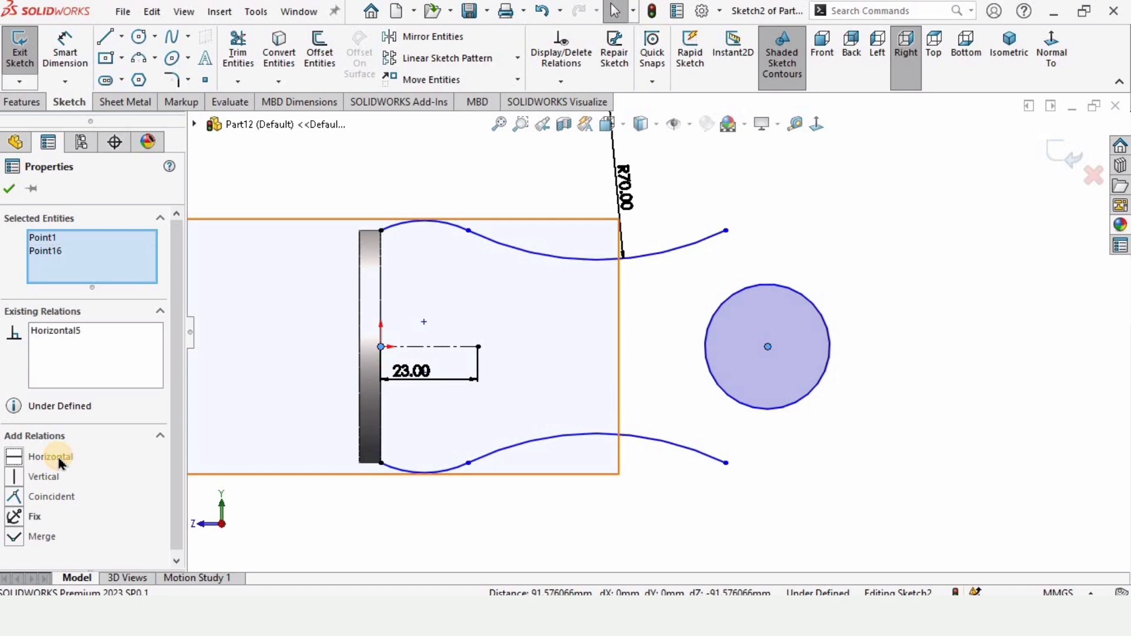
- Dimension the circle's diameter to 80 mm
{"action": "left_click", "coordinate": [65, 72]}
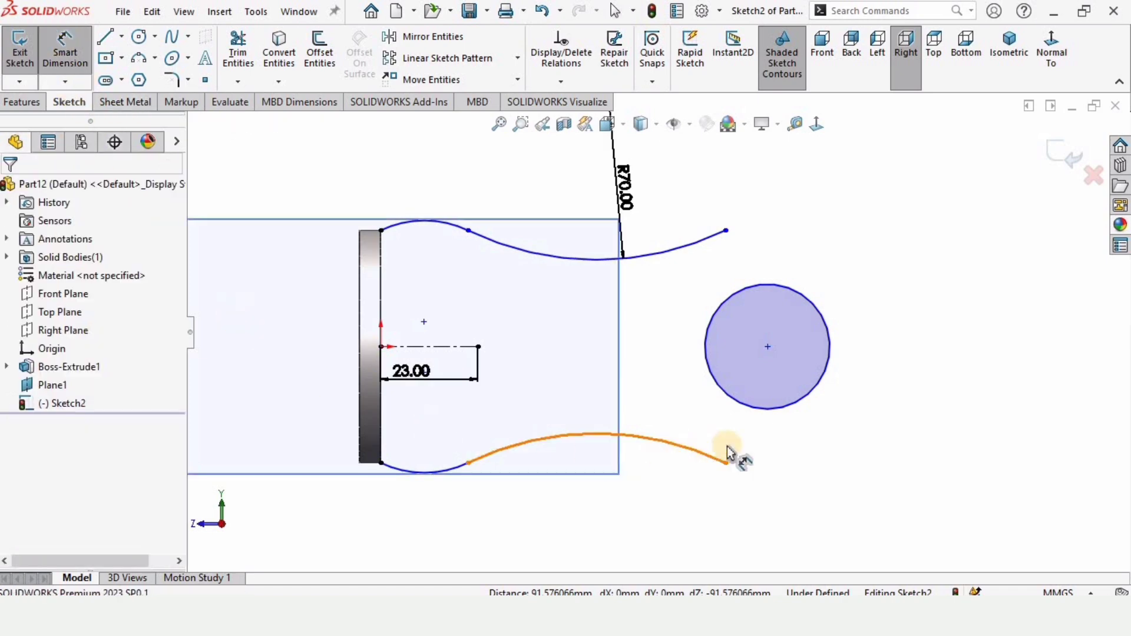
{"action": "left_click", "coordinate": [779, 433]}
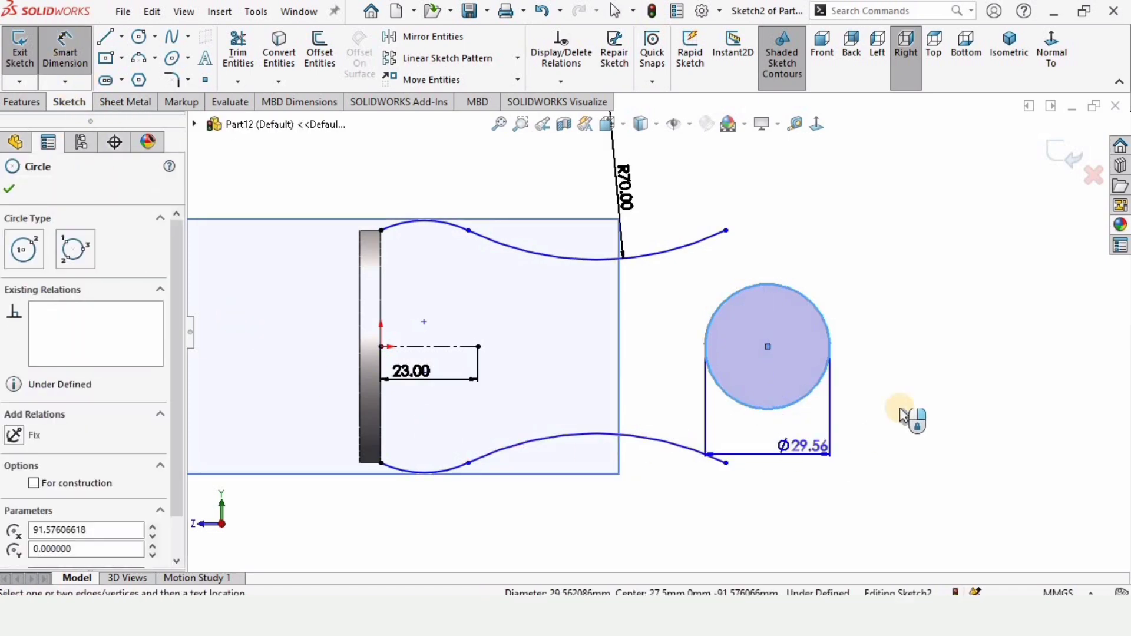
{"action": "left_click", "coordinate": [996, 364]}
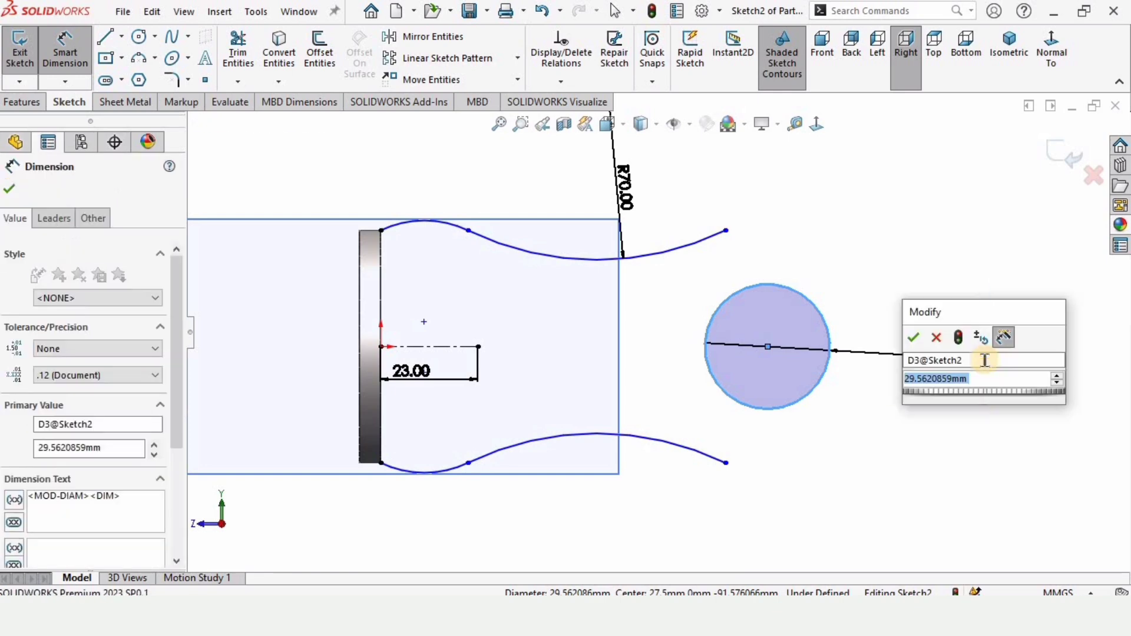
{"action": "type", "text": "80"}
{"action": "key", "text": "Return"}
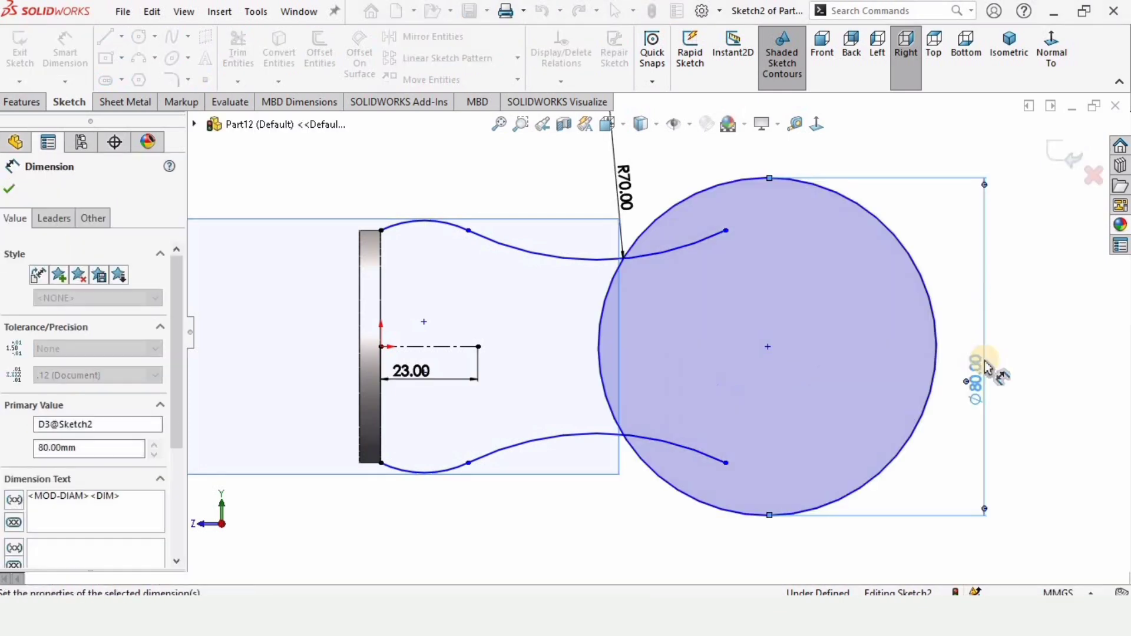
{"action": "key", "text": "Escape"}
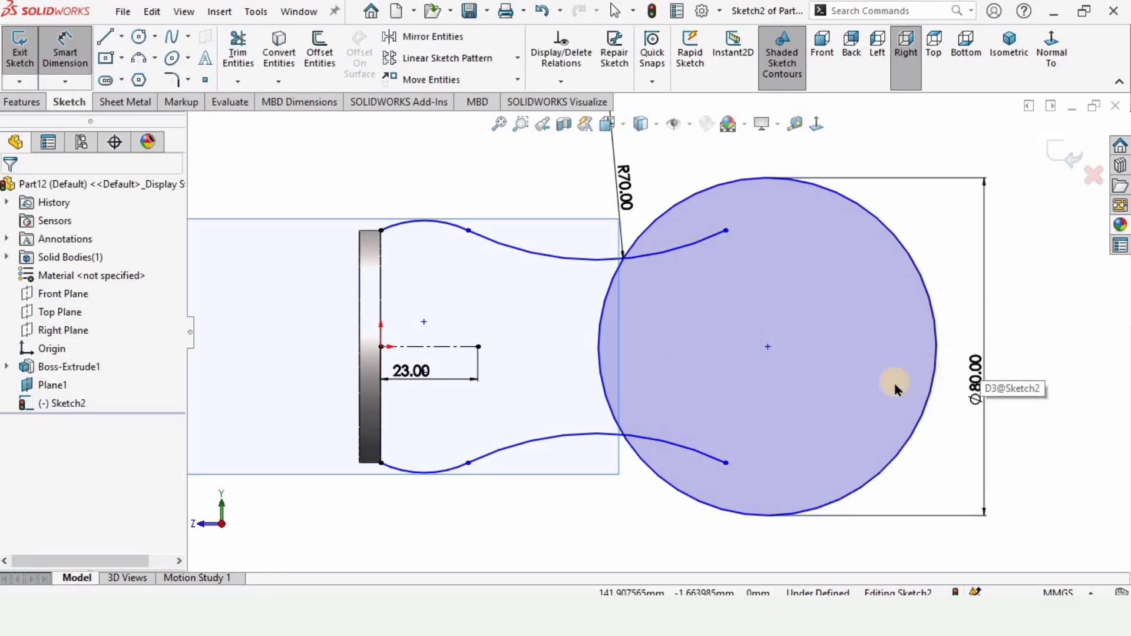
{"action": "key", "text": "Escape"}
- Dimension the circle's centre 110 mm from the centerline's end point
{"action": "key", "text": "Return"}
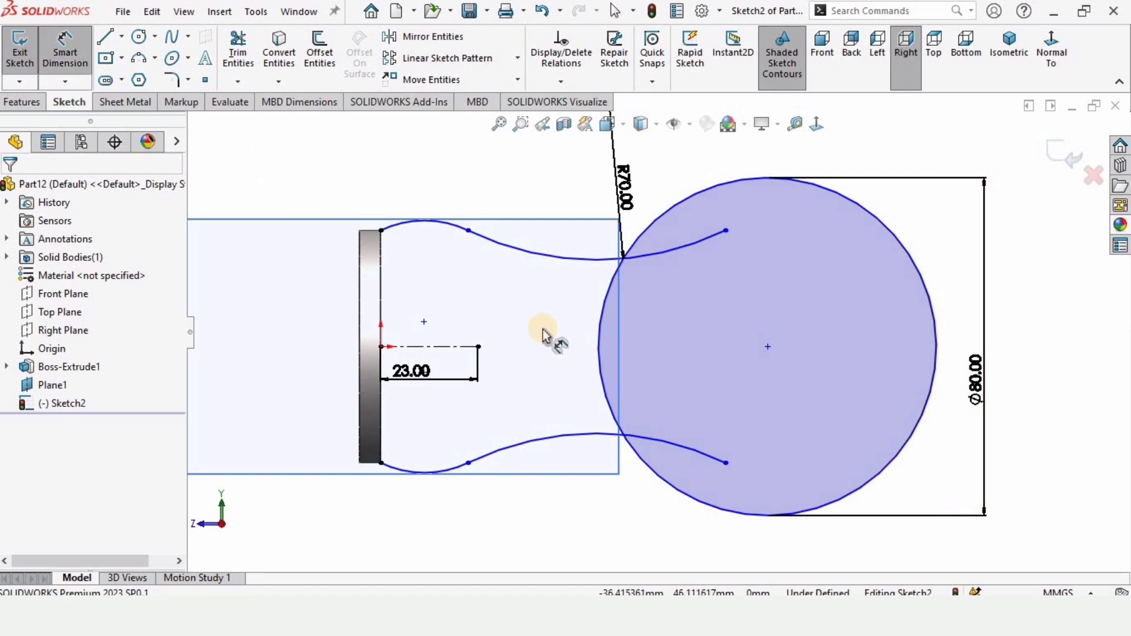
{"action": "left_click", "coordinate": [768, 347]}
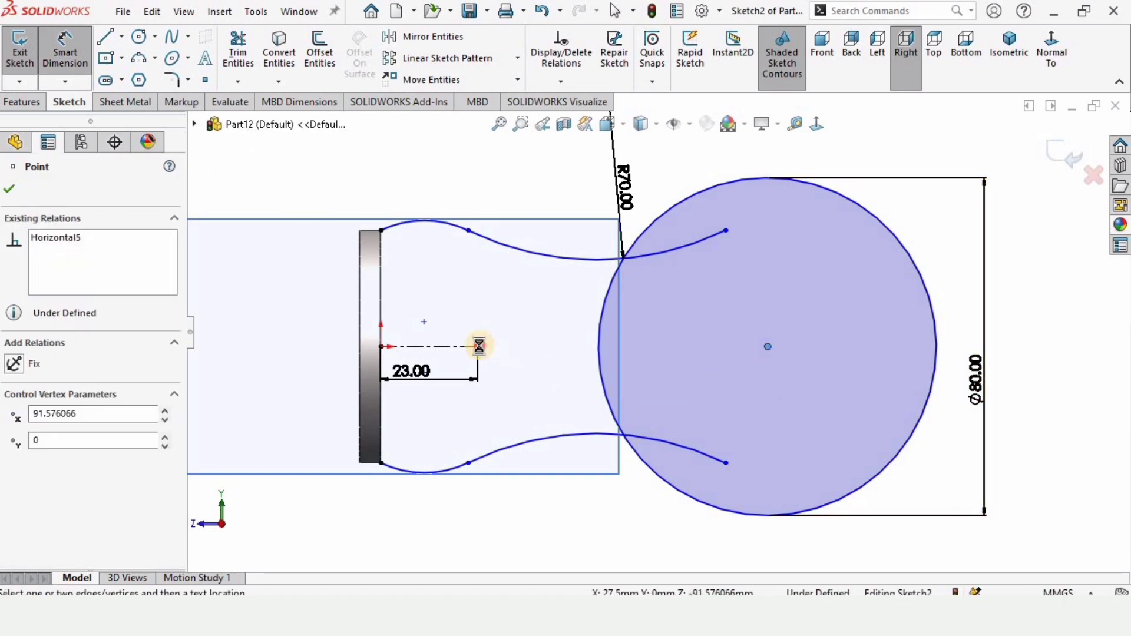
{"action": "left_click", "coordinate": [479, 346]}
{"action": "key", "text": "z"}
{"action": "left_click", "coordinate": [604, 480]}
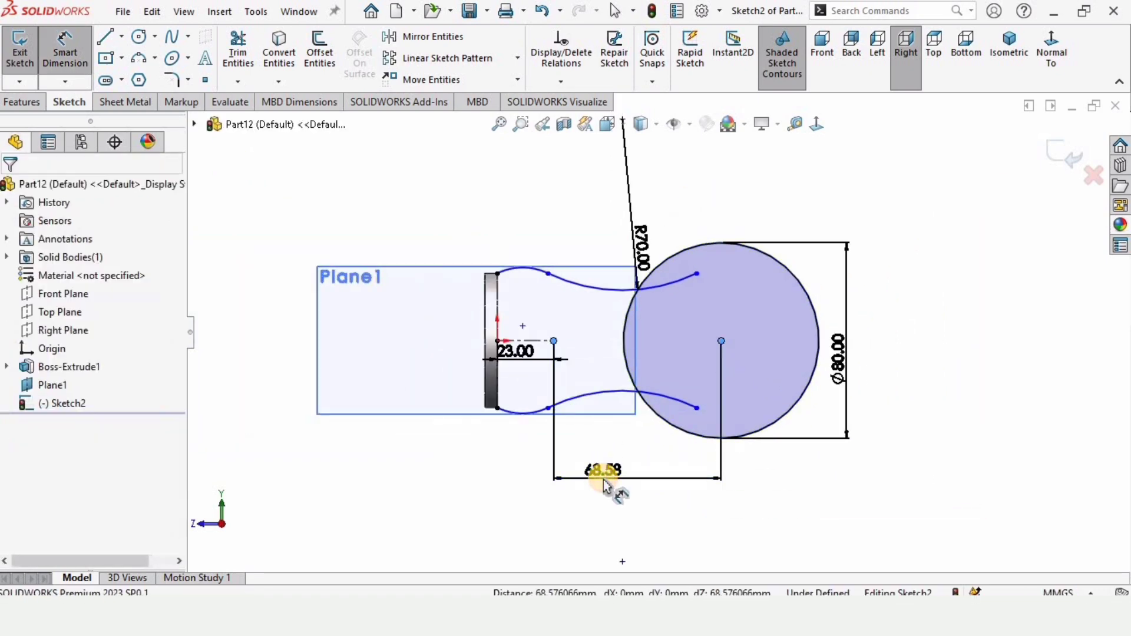
{"action": "type", "text": "110"}
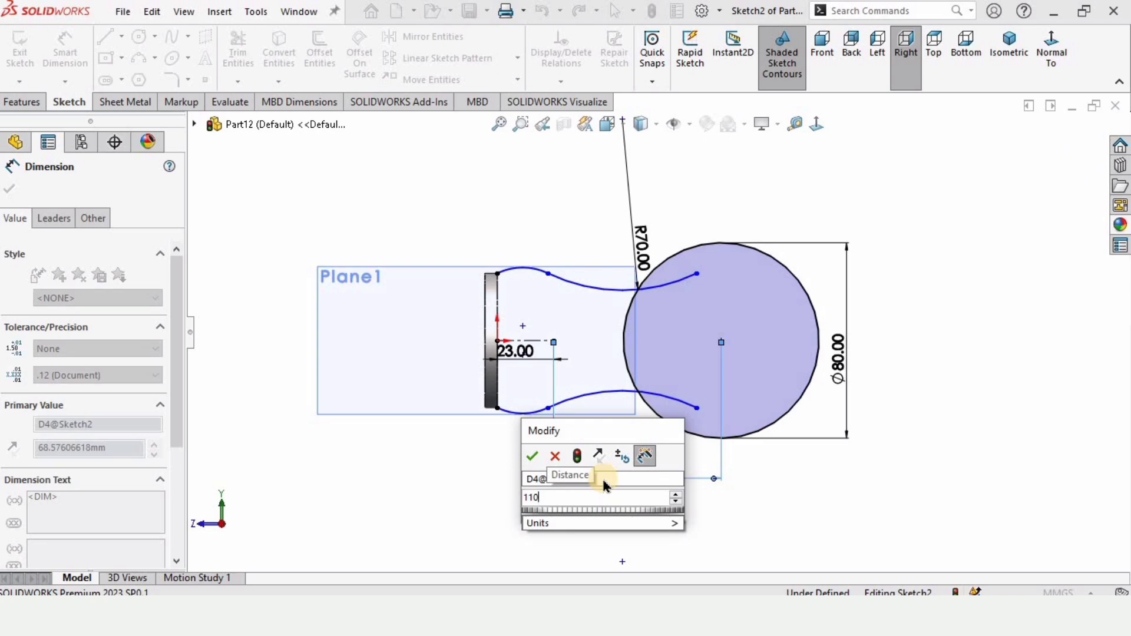
{"action": "key", "text": "Return"}
{"action": "left_click", "coordinate": [755, 210]}
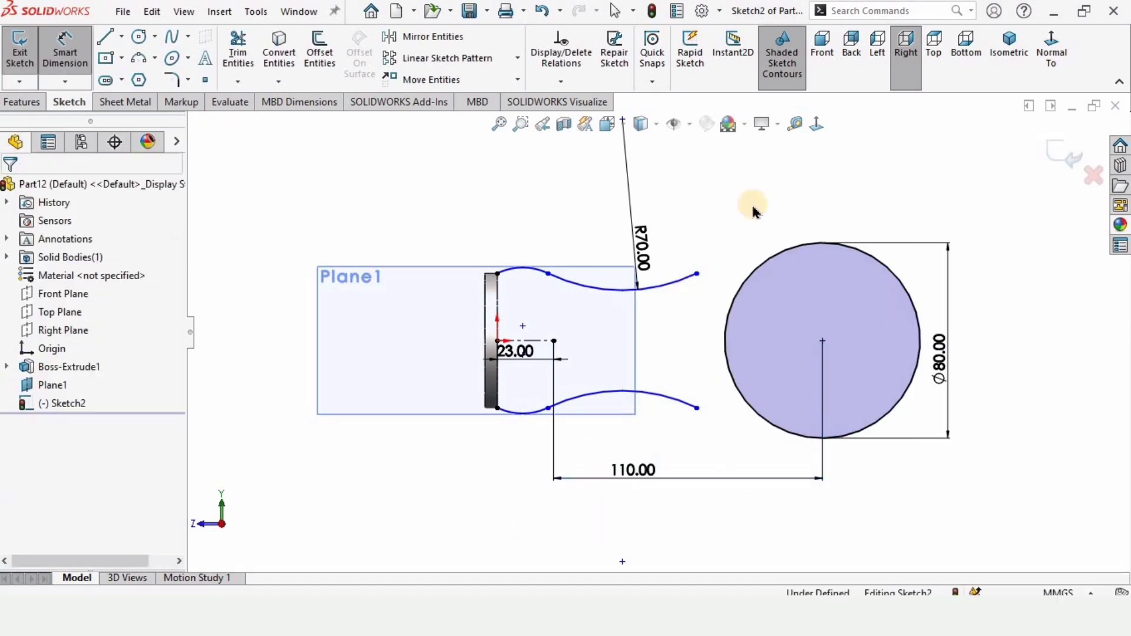
{"action": "key", "text": "Escape"}
{"action": "scroll", "coordinate": [755, 218], "scroll_direction": "down", "scroll_amount": 1}
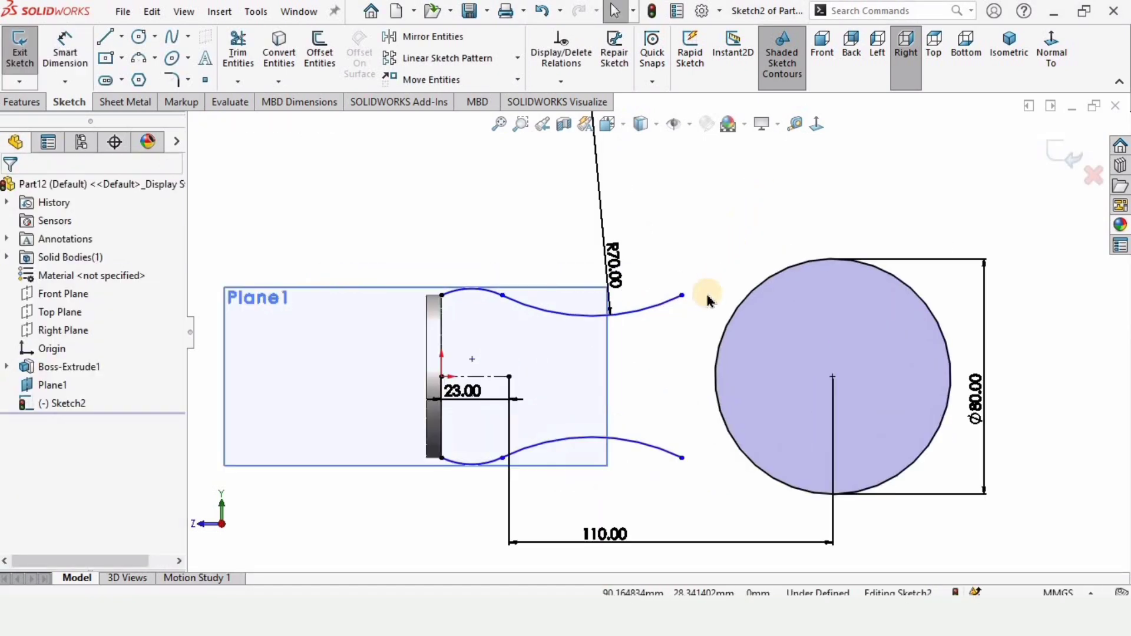
{"action": "scroll", "coordinate": [707, 301], "scroll_direction": "down", "scroll_amount": 1}
- Place the upper curve's end point on the Ø80 mm circle
{"action": "left_click", "coordinate": [674, 298]}
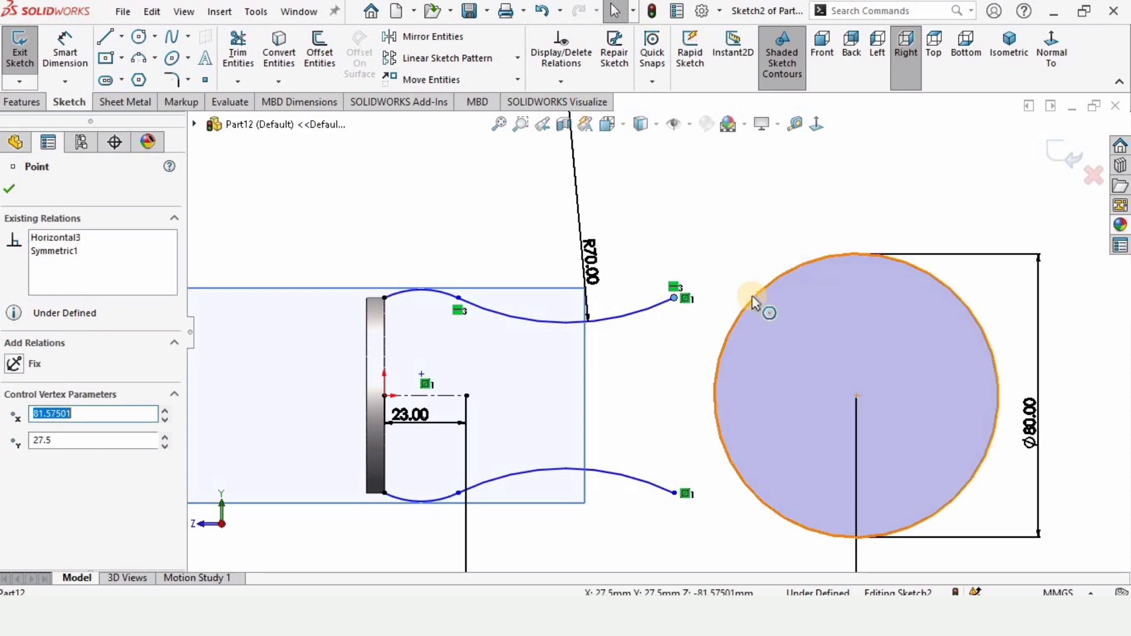
{"action": "left_click", "coordinate": [754, 302], "text": "ctrl"}
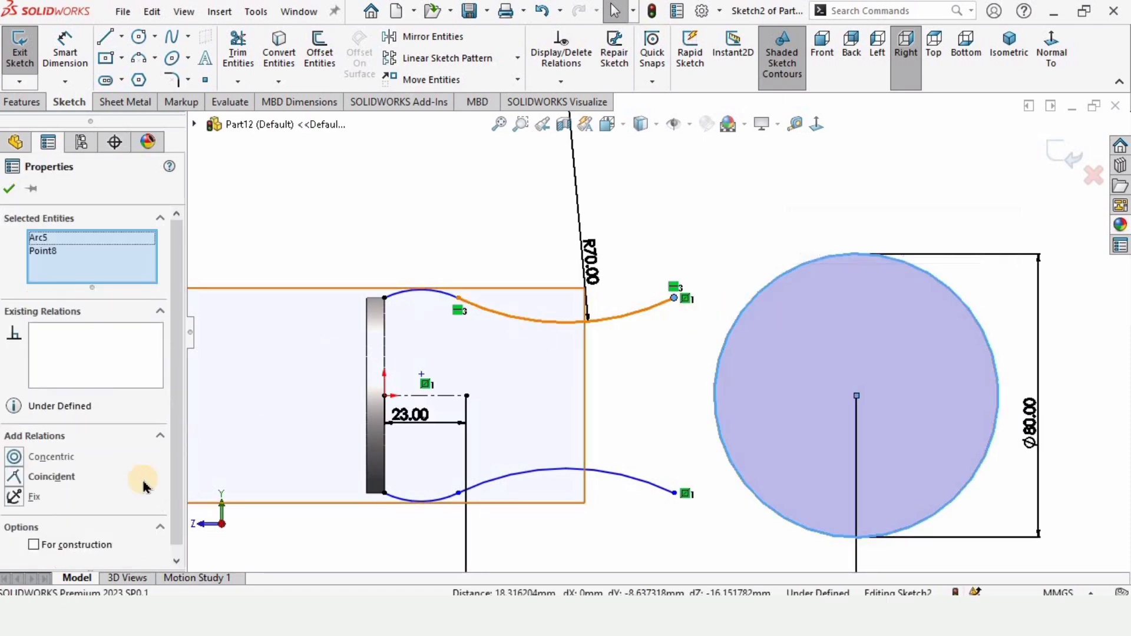
{"action": "left_click", "coordinate": [41, 482]}
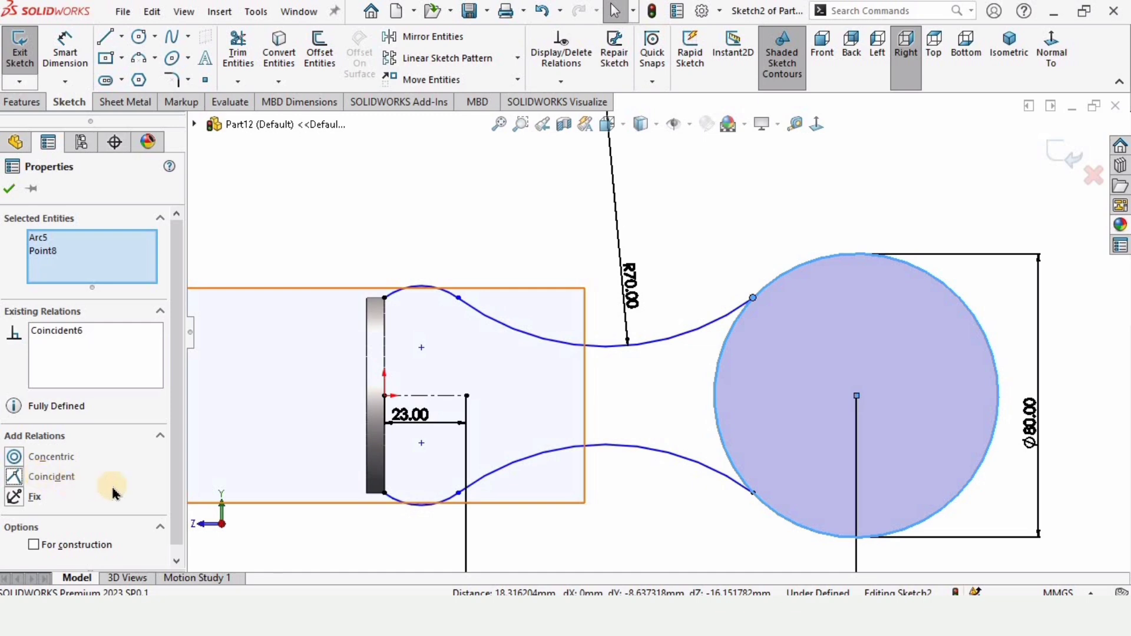
{"action": "left_click", "coordinate": [679, 209]}
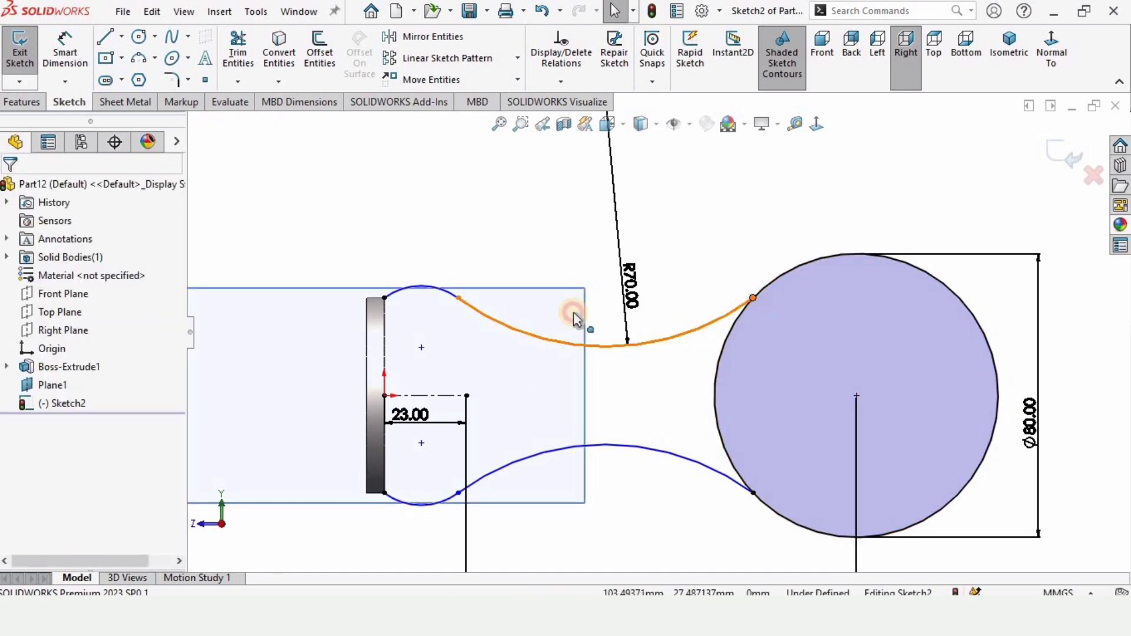
- Align the two upper spline end points horizontally and fit the sketch in view
{"action": "left_click", "coordinate": [458, 300]}
{"action": "left_click_drag", "start_coordinate": [454, 298], "coordinate": [194, 424]}
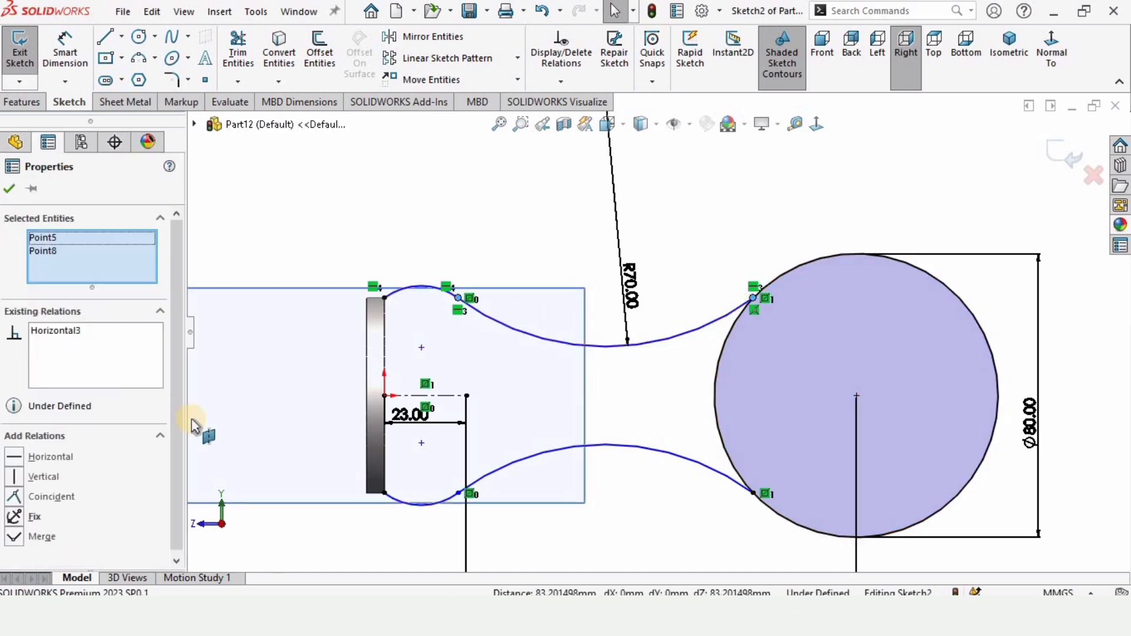
{"action": "left_click", "coordinate": [33, 457]}
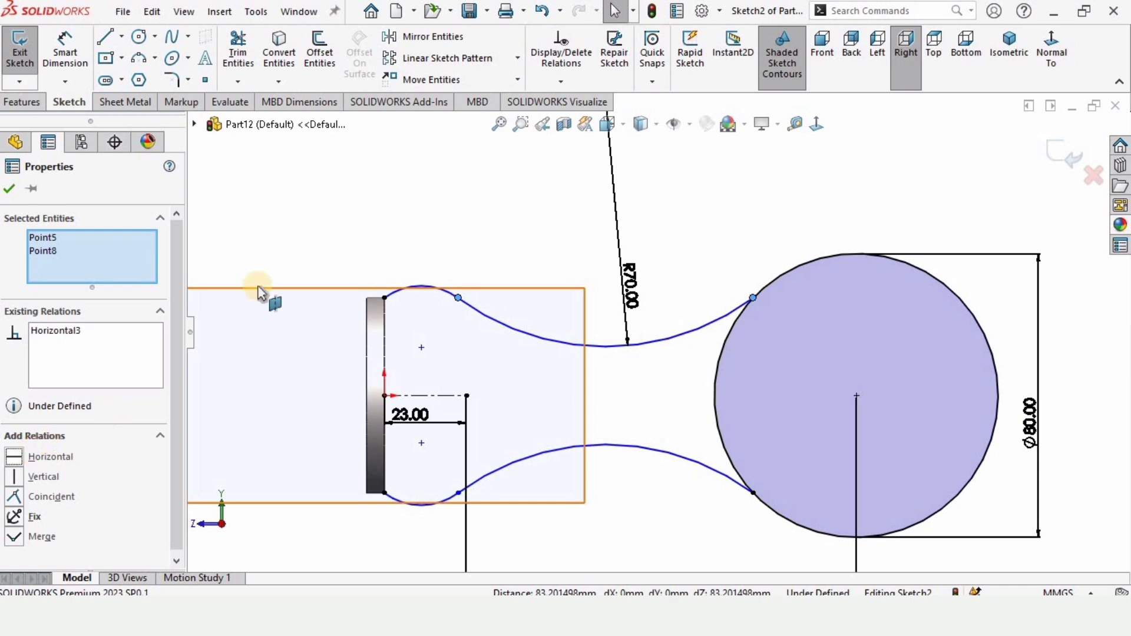
{"action": "key", "text": "Escape"}
{"action": "key", "text": "f"}
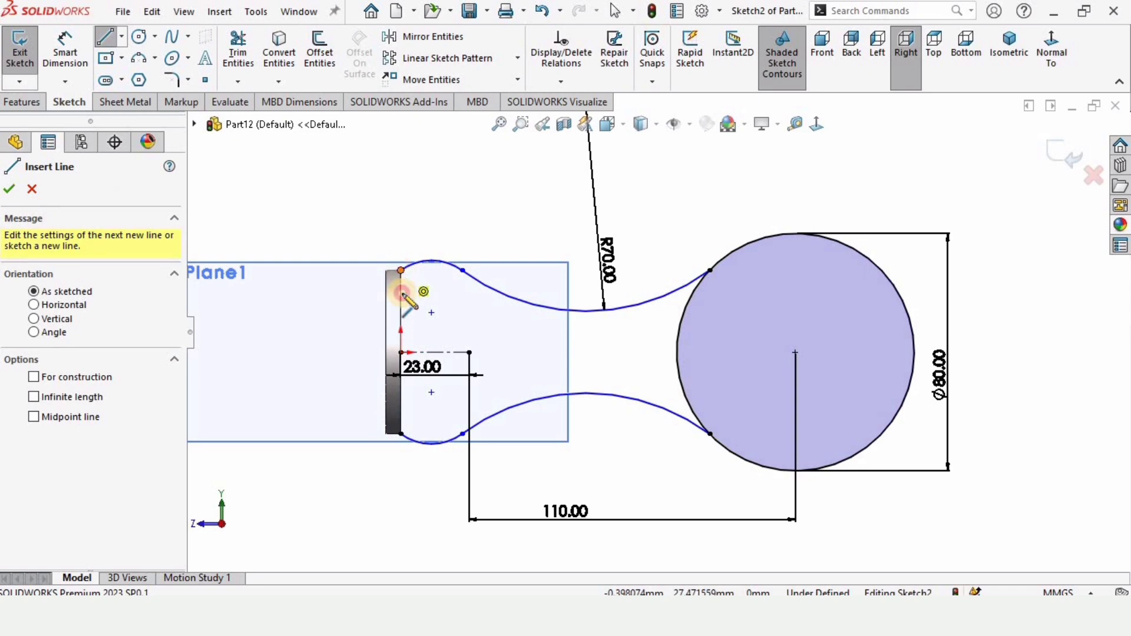
- Close the profile's left side with a vertical line and trim the circle's inner arc
{"action": "left_click", "coordinate": [401, 271]}
{"action": "left_click", "coordinate": [400, 435]}
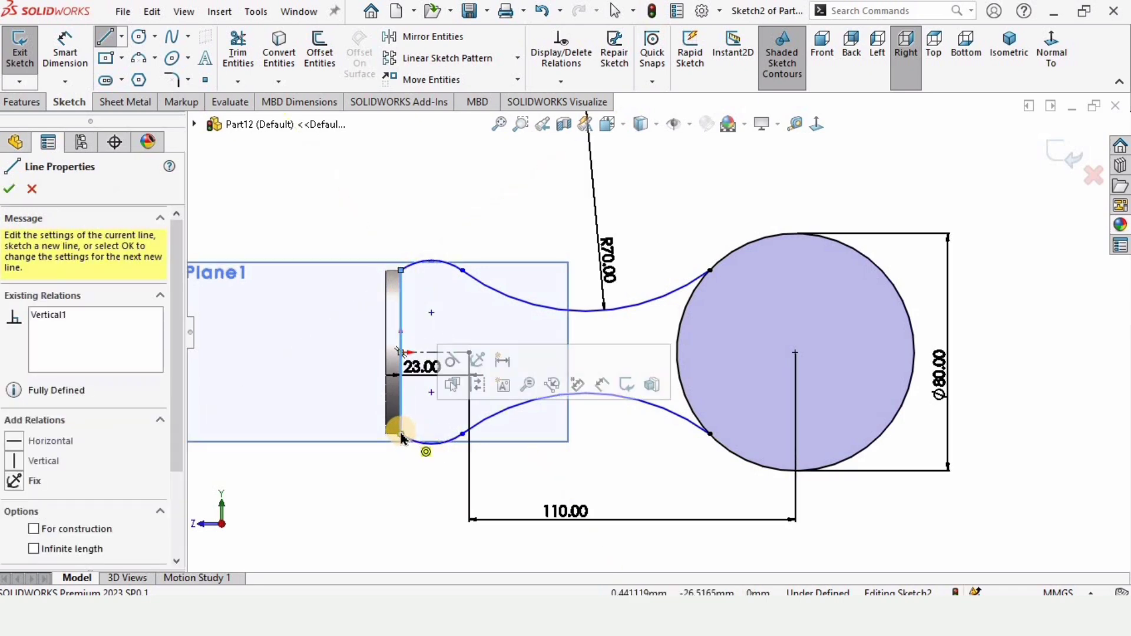
{"action": "left_click", "coordinate": [238, 53]}
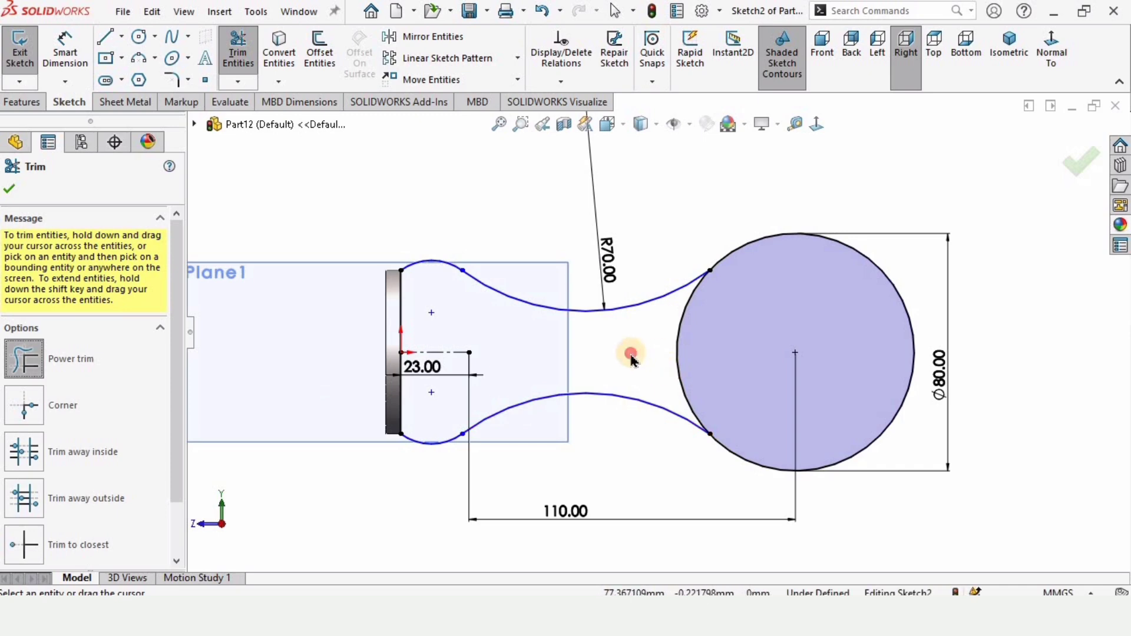
{"action": "left_click_drag", "start_coordinate": [631, 354], "coordinate": [704, 352]}
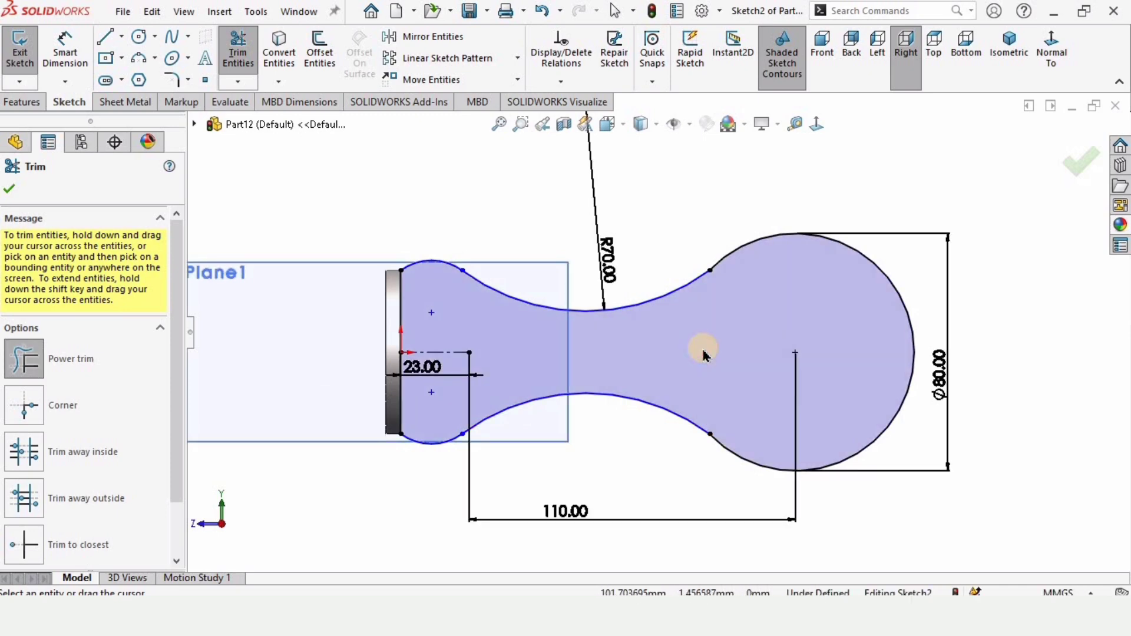
{"action": "key", "text": "ctrl+z"}
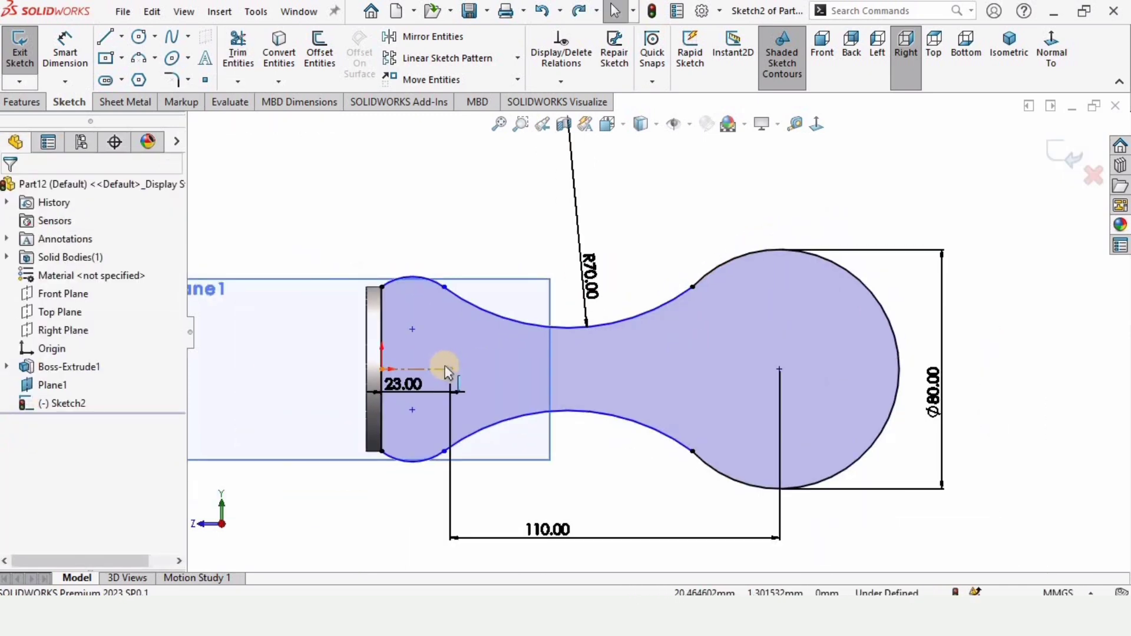
{"action": "scroll", "coordinate": [446, 372], "scroll_direction": "down", "scroll_amount": 1}
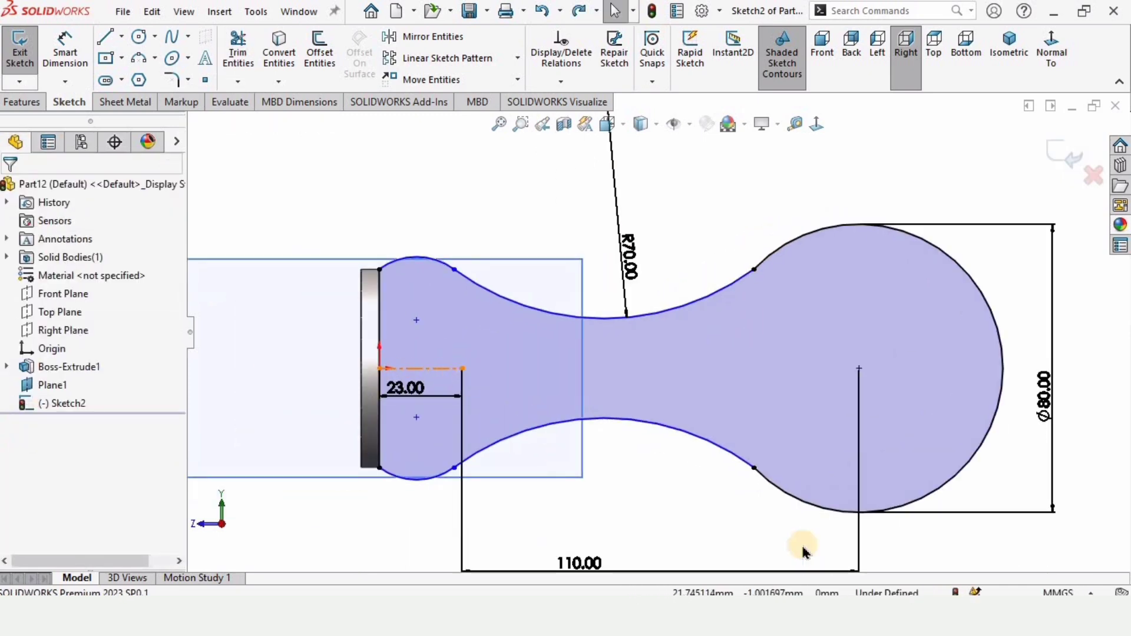
- Dimension the upper-left arc to a 35 mm radius
{"action": "left_click", "coordinate": [64, 48]}
{"action": "left_click", "coordinate": [466, 209]}
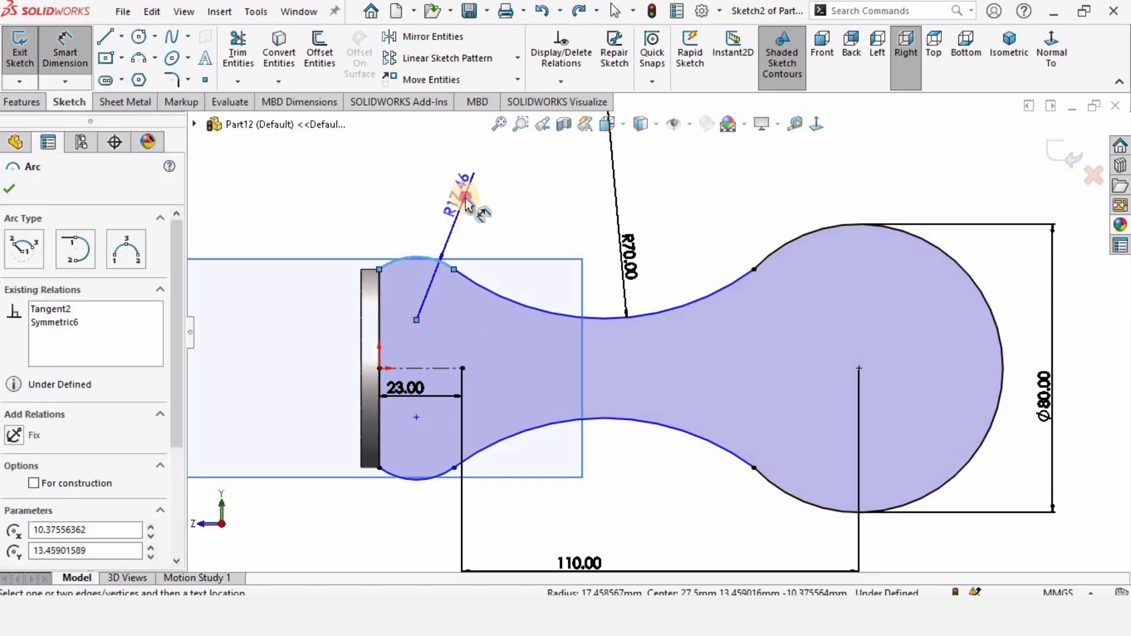
{"action": "left_click", "coordinate": [465, 184]}
{"action": "type", "text": "35"}
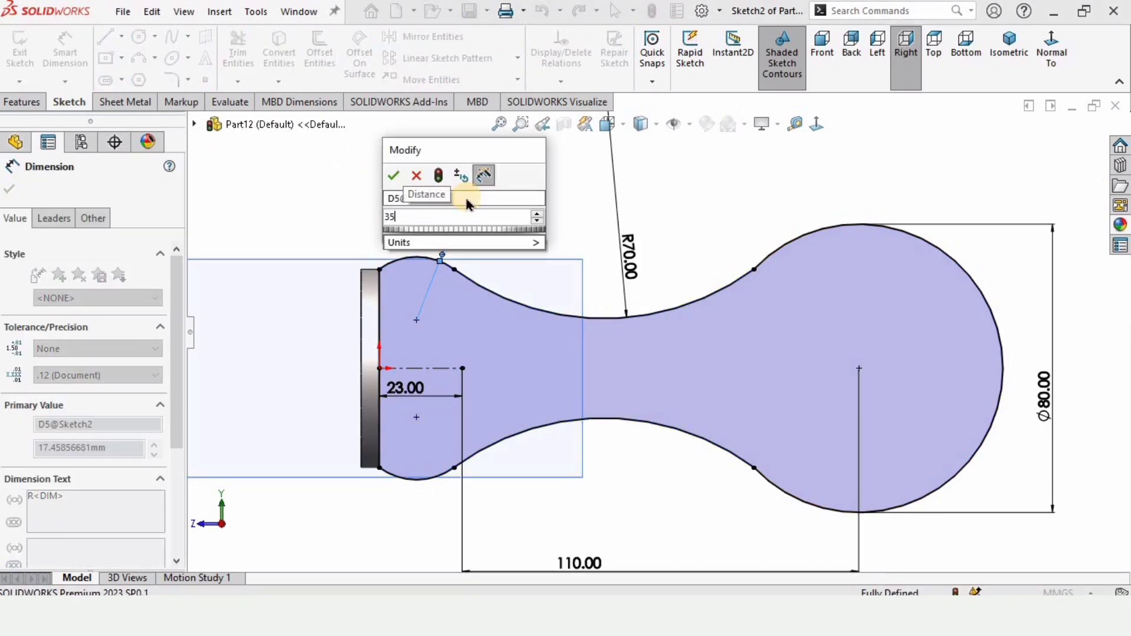
{"action": "key", "text": "Return"}
{"action": "key", "text": "Escape"}
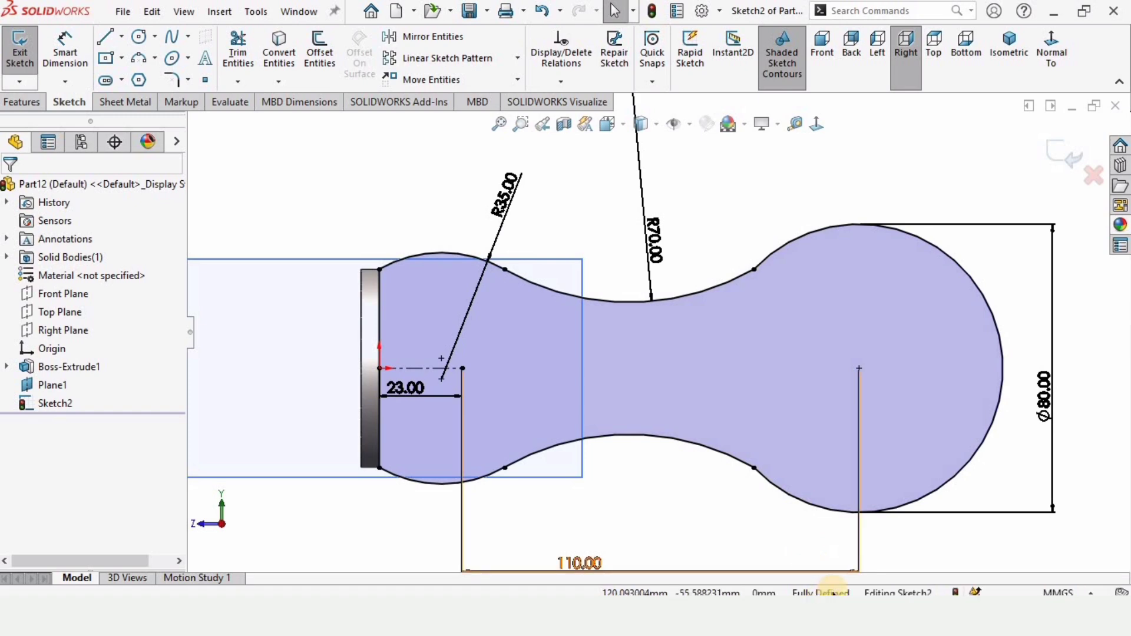
- Extrude Sketch2 15 mm in the reversed direction as Boss-Extrude2
{"action": "key", "text": "f"}
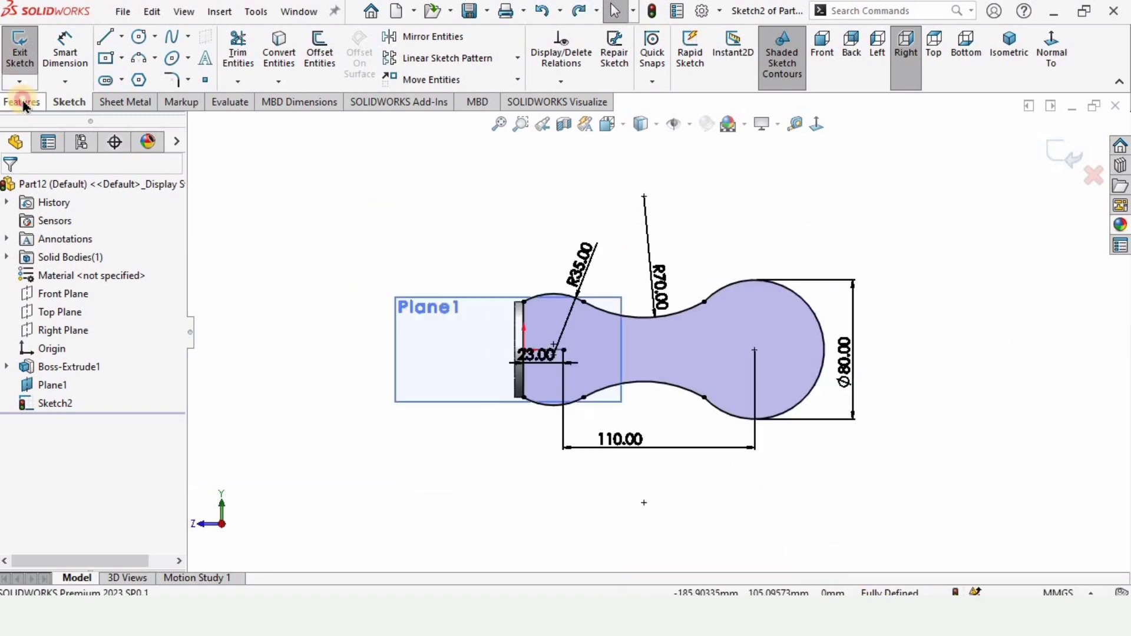
{"action": "left_click", "coordinate": [13, 69]}
{"action": "left_click", "coordinate": [27, 65]}
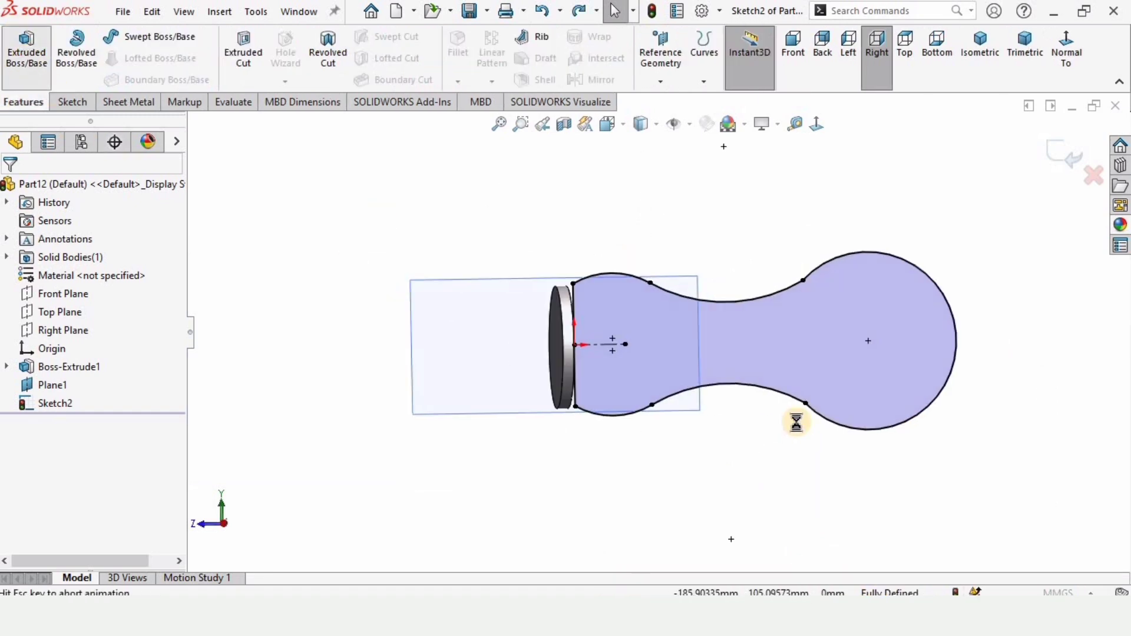
{"action": "middle_click_drag", "start_coordinate": [829, 354], "coordinate": [721, 362]}
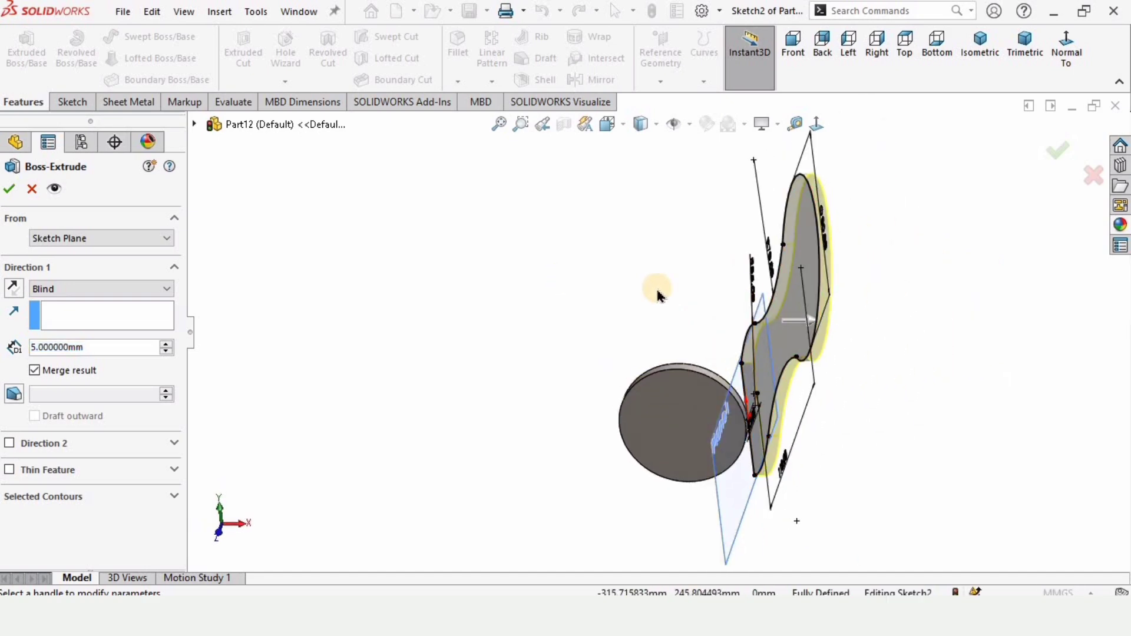
{"action": "left_click", "coordinate": [14, 288]}
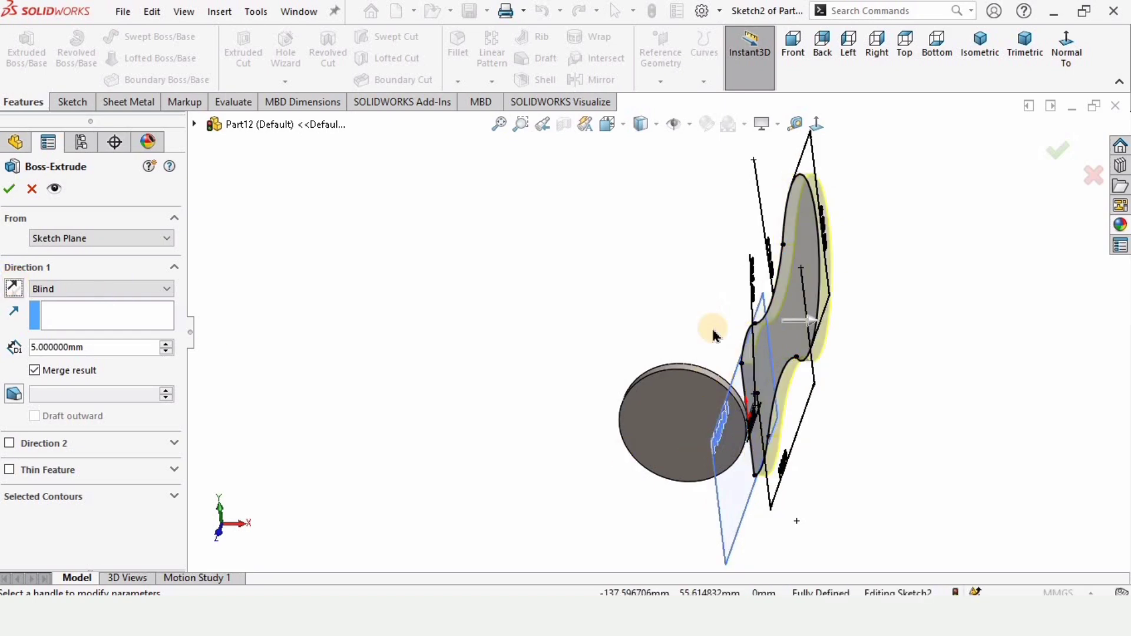
{"action": "middle_click_drag", "start_coordinate": [740, 356], "coordinate": [687, 398]}
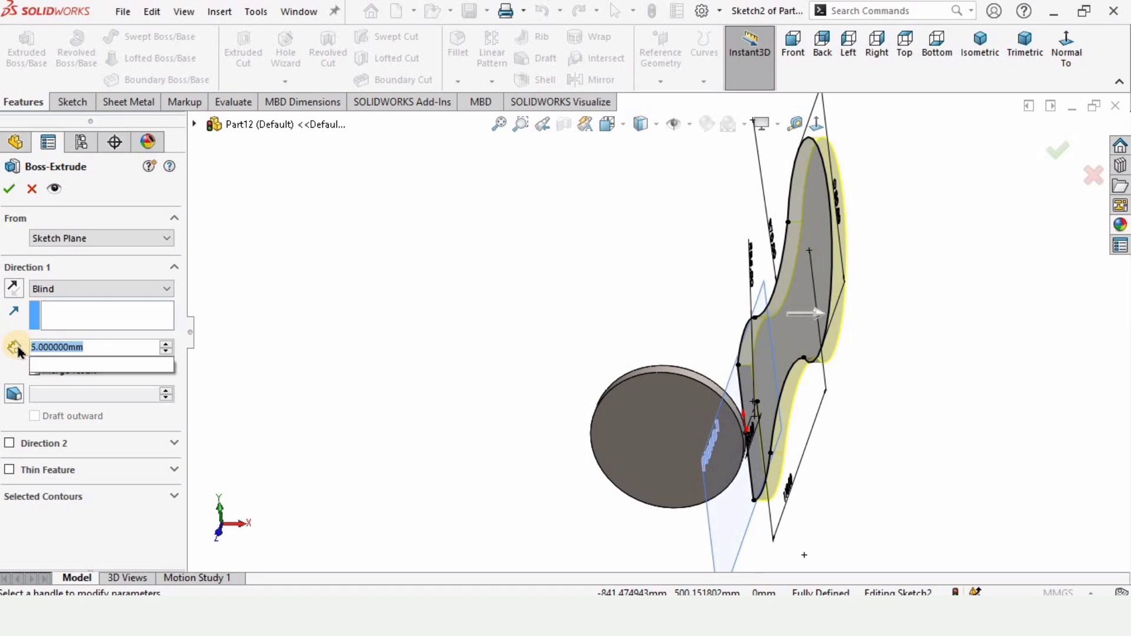
{"action": "type", "text": "15"}
{"action": "key", "text": "Return"}
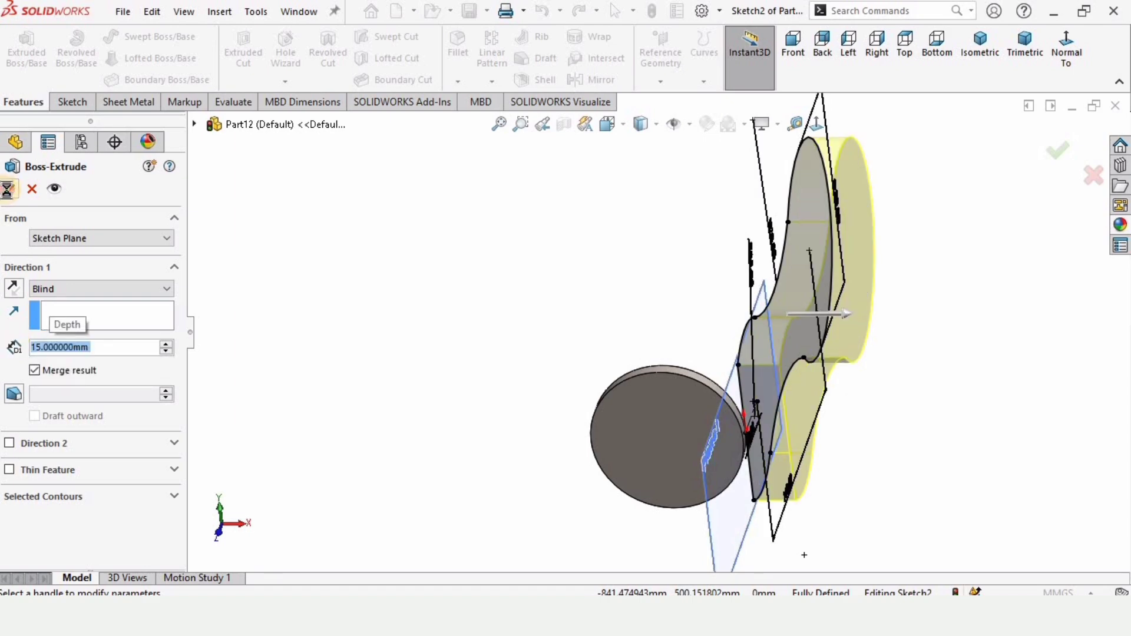
{"action": "key", "text": "Return"}
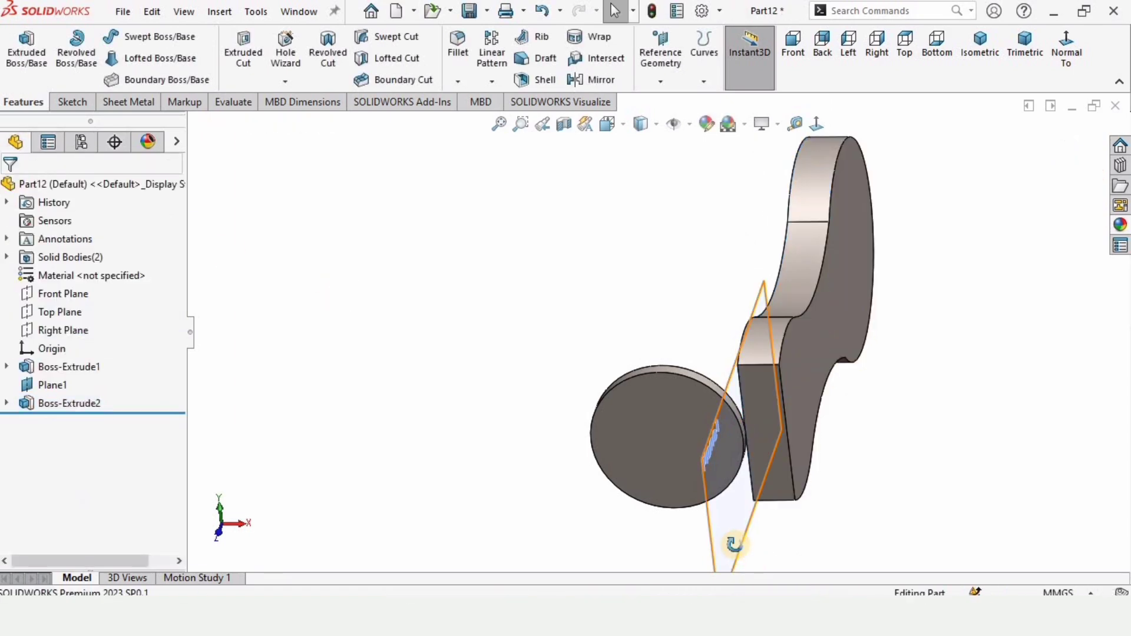
{"action": "middle_click_drag", "start_coordinate": [734, 544], "coordinate": [710, 468]}
- Hide Plane1 and start a new sketch on the link's front face
{"action": "middle_click_drag", "start_coordinate": [742, 349], "coordinate": [751, 371]}
{"action": "left_click", "coordinate": [645, 510]}
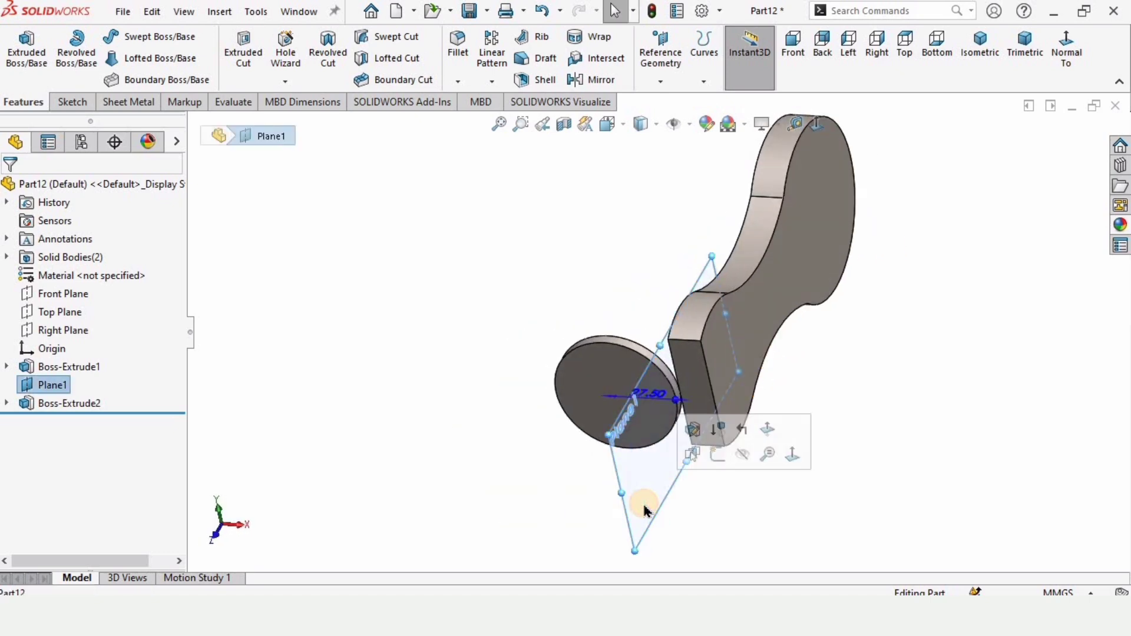
{"action": "left_click", "coordinate": [743, 456]}
{"action": "mouse_move", "coordinate": [740, 457]}
{"action": "middle_mouse_down"}
{"action": "mouse_move", "coordinate": [740, 260]}
{"action": "mouse_move", "coordinate": [606, 363]}
{"action": "mouse_move", "coordinate": [765, 289]}
{"action": "mouse_move", "coordinate": [677, 327]}
{"action": "middle_mouse_up"}
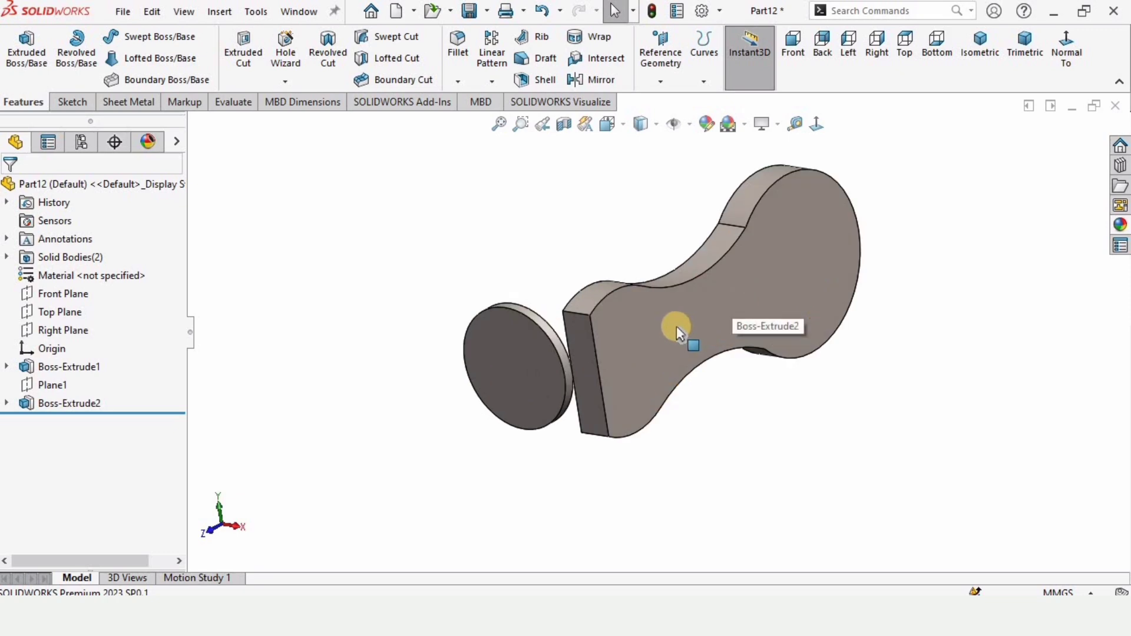
{"action": "left_click", "coordinate": [677, 326]}
{"action": "left_click", "coordinate": [747, 275]}
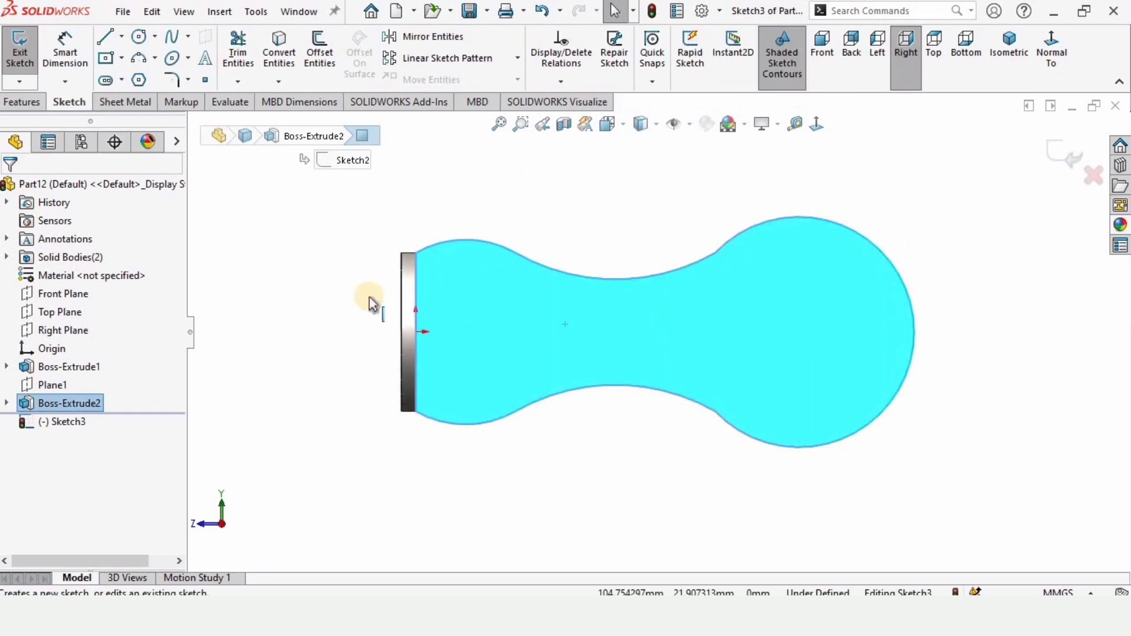
- Select the five outline curves, arcs and neck curves, for Offset Entities
{"action": "left_click", "coordinate": [313, 56]}
{"action": "left_click", "coordinate": [504, 230]}
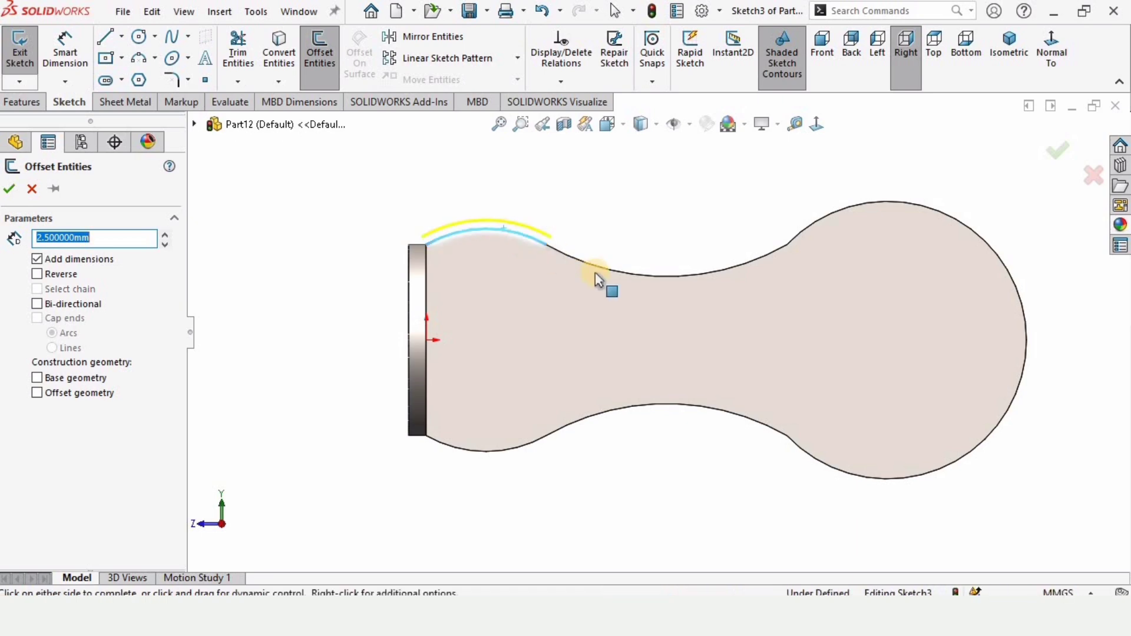
{"action": "left_click", "coordinate": [639, 271]}
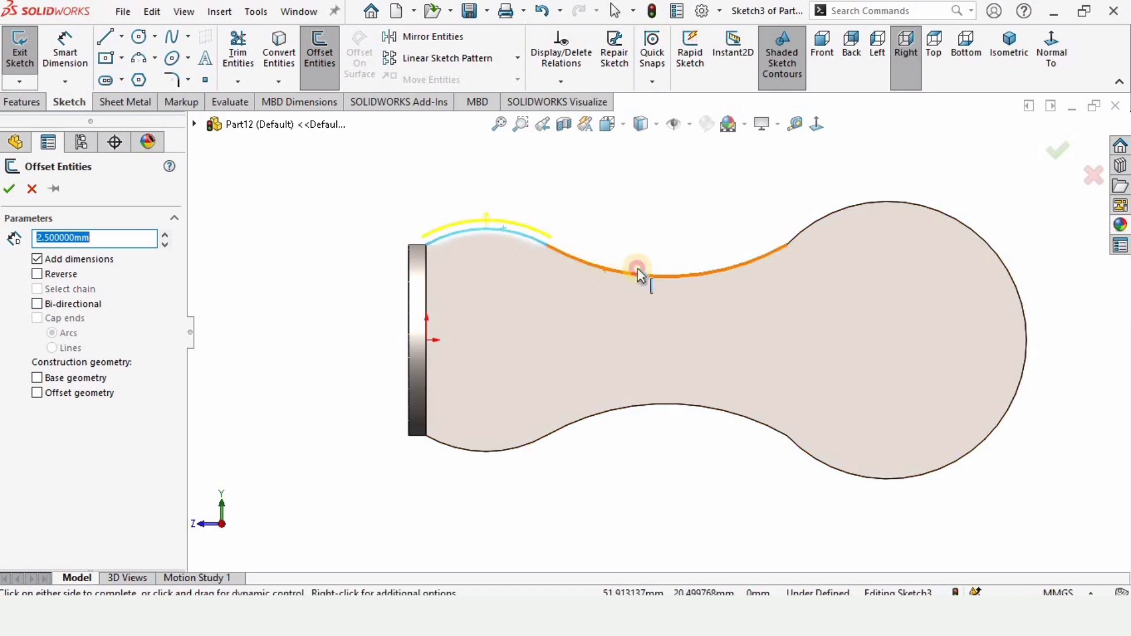
{"action": "left_click", "coordinate": [858, 212]}
{"action": "left_click", "coordinate": [751, 423]}
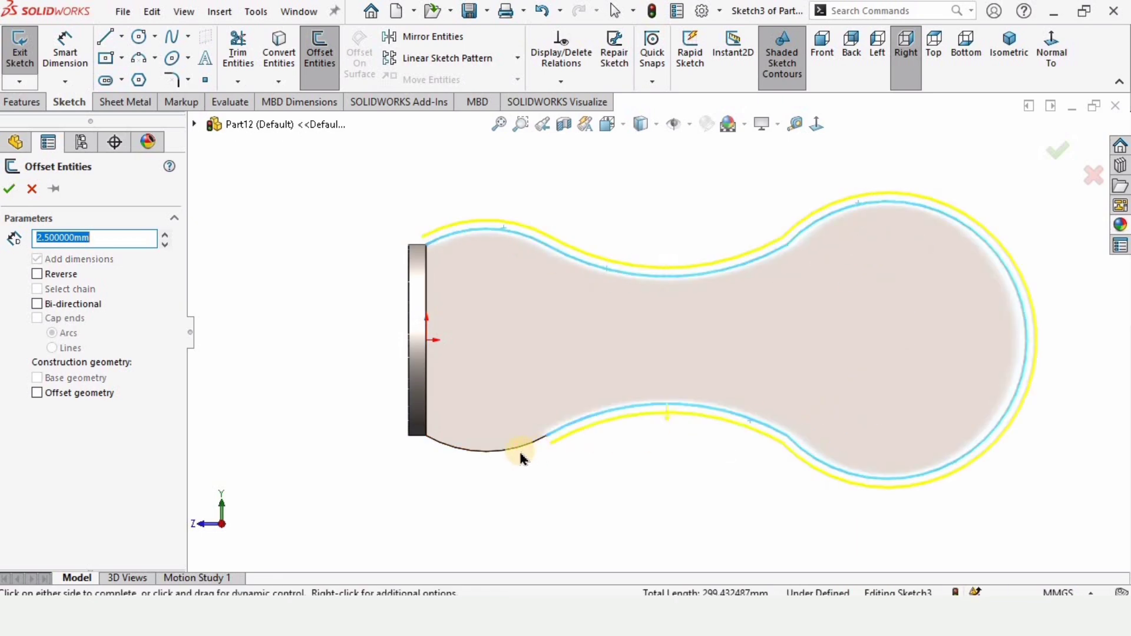
{"action": "left_click", "coordinate": [508, 449]}
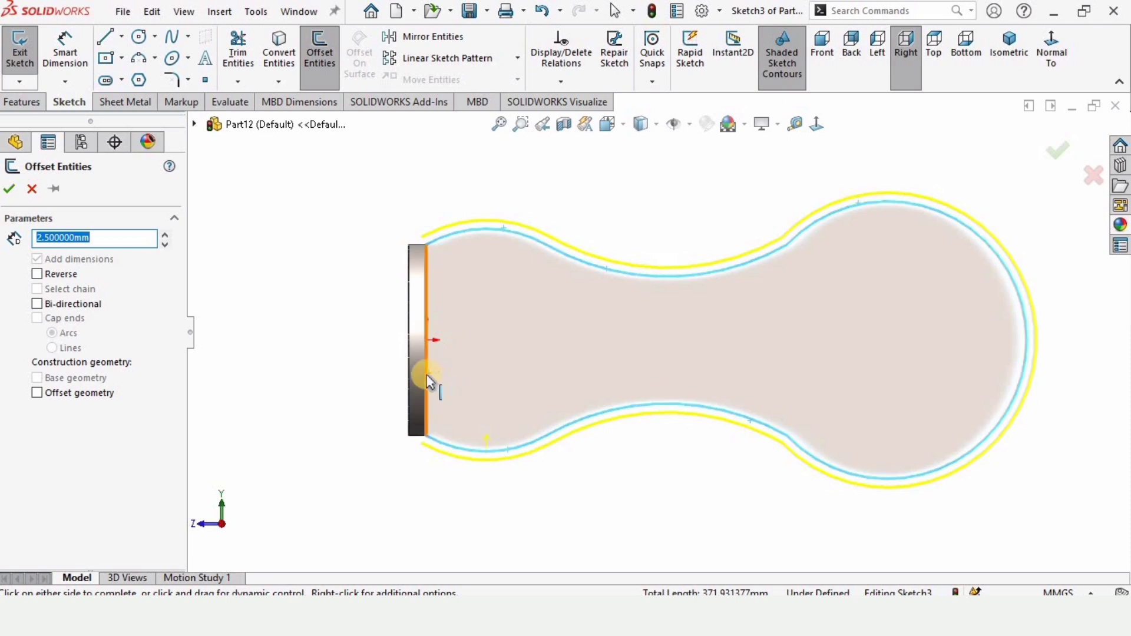
- Reverse the offset so the outline sits 2.5 mm inward and accept it
{"action": "scroll", "coordinate": [553, 333], "scroll_direction": "up", "scroll_amount": 2}
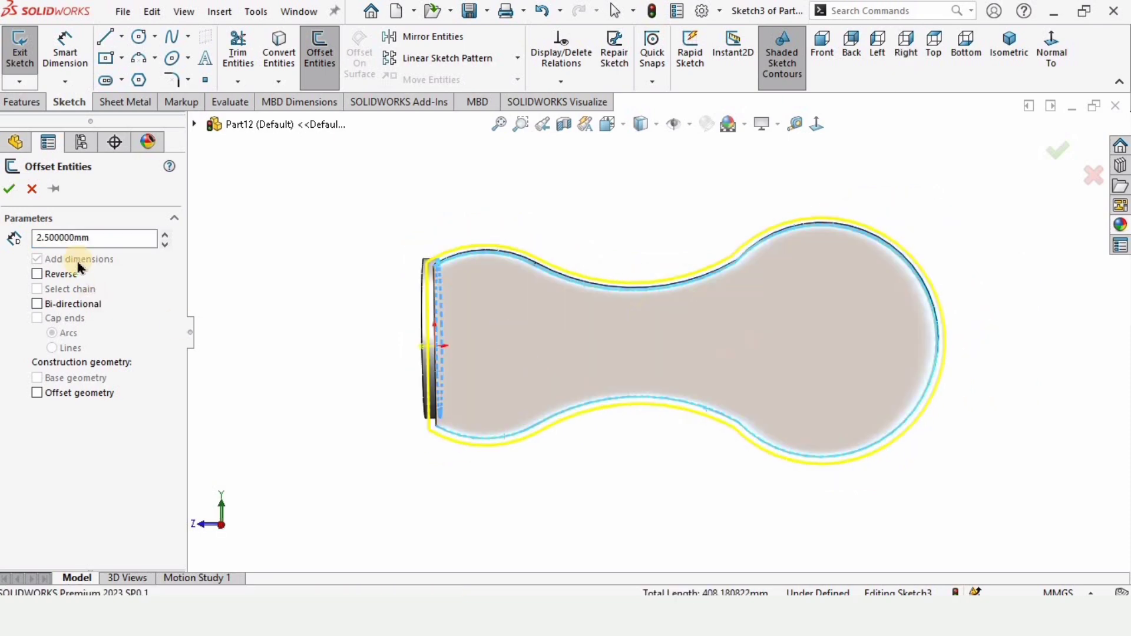
{"action": "left_click", "coordinate": [37, 275]}
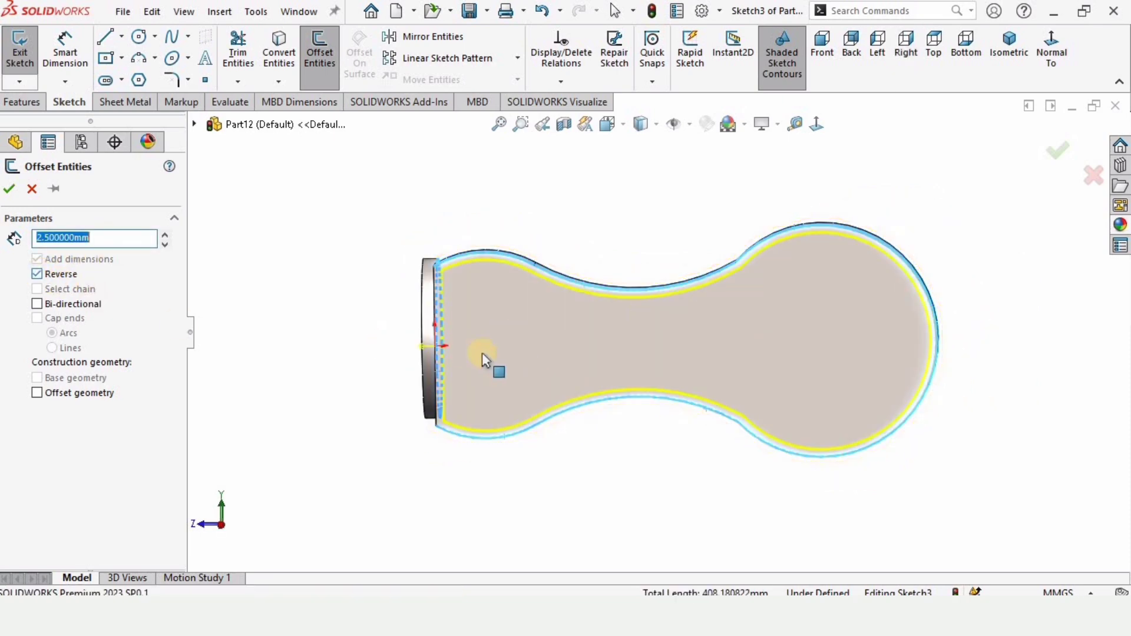
{"action": "scroll", "coordinate": [518, 318], "scroll_direction": "down", "scroll_amount": 2}
{"action": "scroll", "coordinate": [822, 368], "scroll_direction": "up", "scroll_amount": 1}
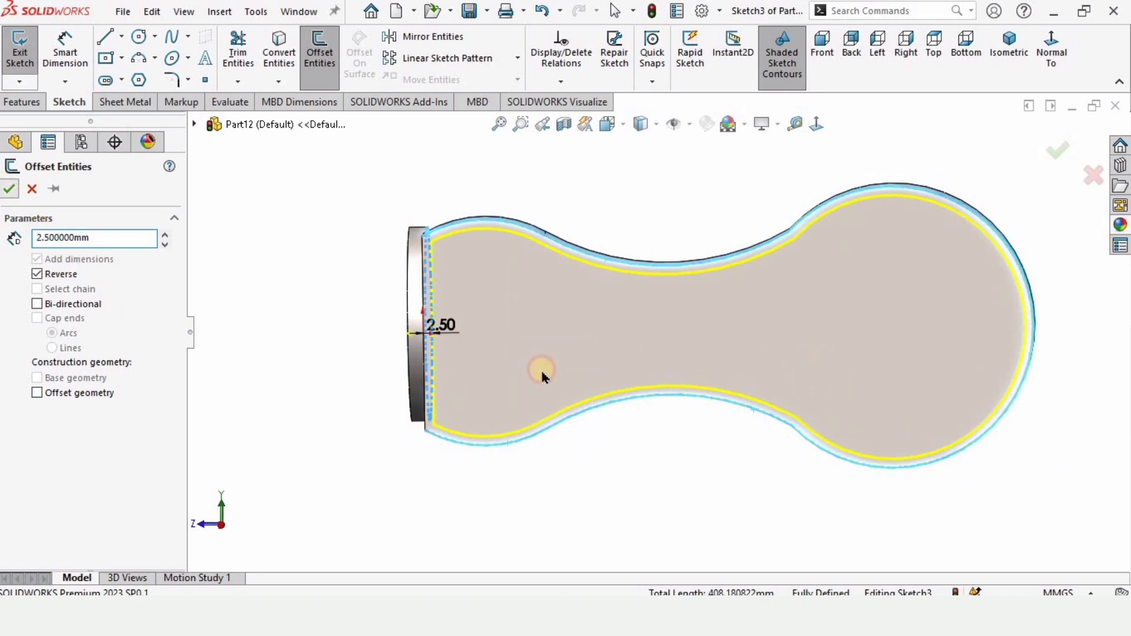
{"action": "key", "text": "Return"}
{"action": "scroll", "coordinate": [643, 342], "scroll_direction": "up", "scroll_amount": 2}
{"action": "middle_click_drag", "start_coordinate": [643, 341], "coordinate": [568, 291]}
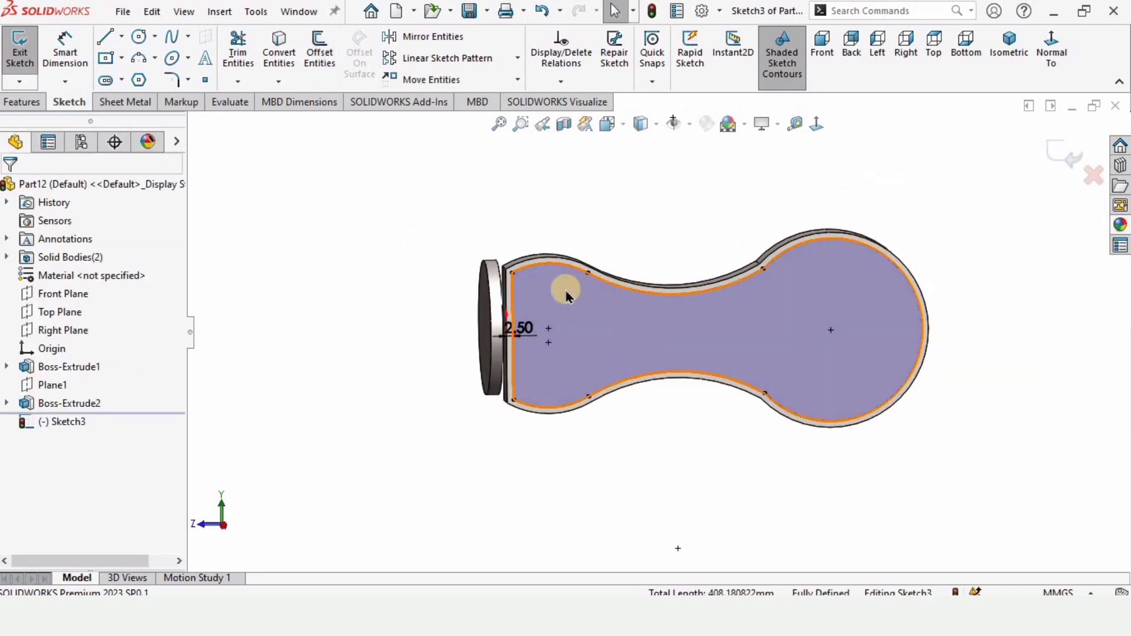
{"action": "left_click", "coordinate": [21, 100]}
- Extrude the offset Sketch3 by 1 mm as Boss-Extrude3
{"action": "left_click", "coordinate": [26, 51]}
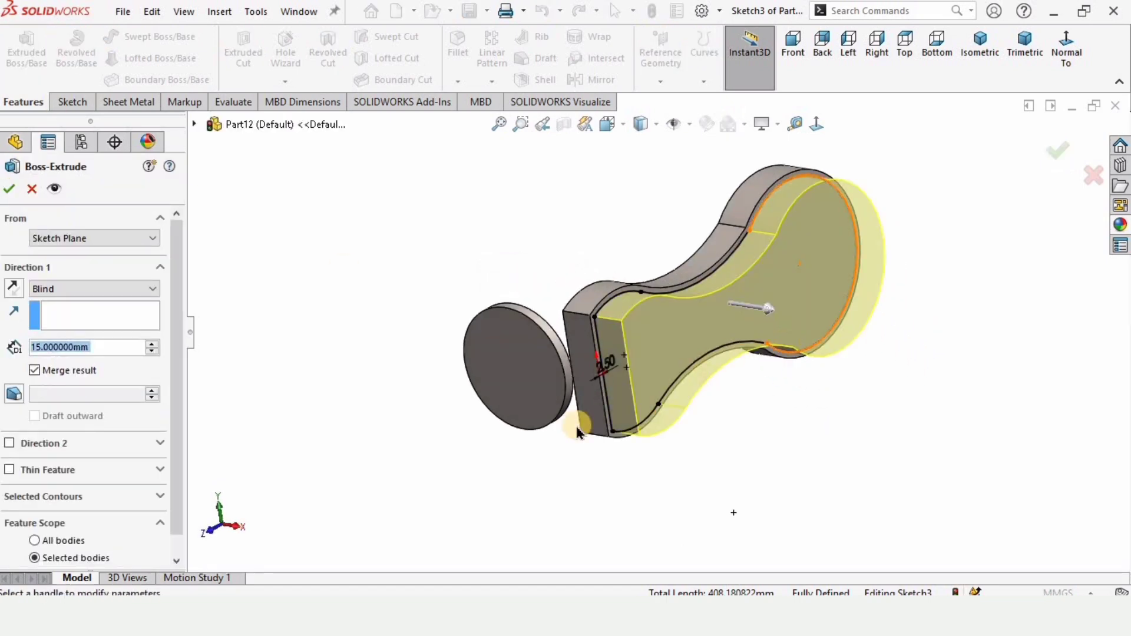
{"action": "type", "text": "1"}
{"action": "key", "text": "Return"}
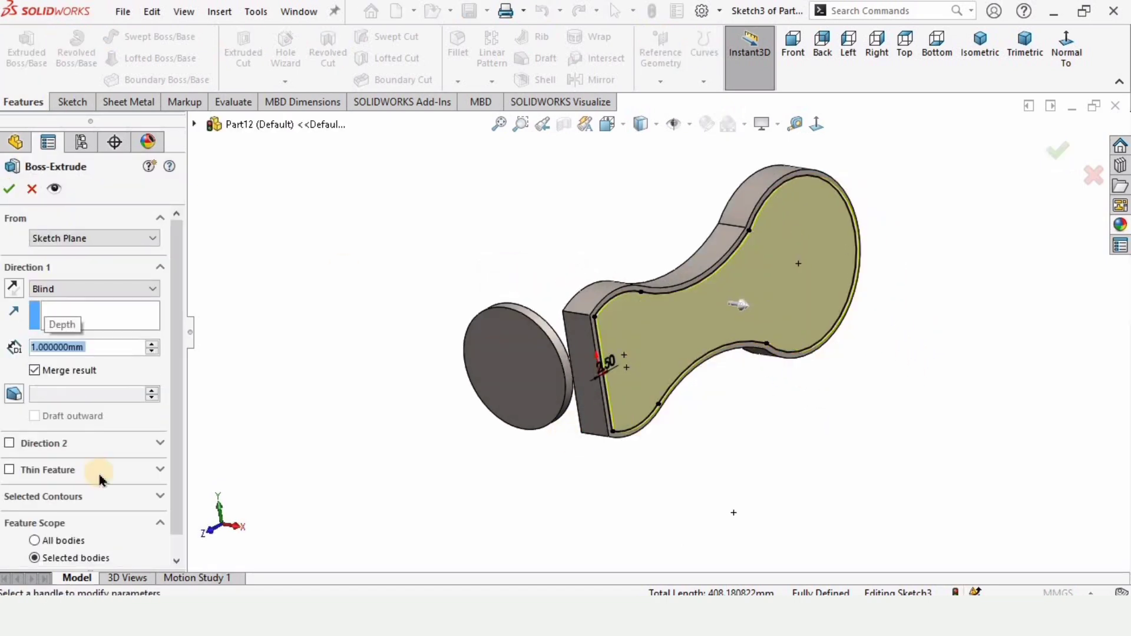
{"action": "left_click", "coordinate": [9, 190]}
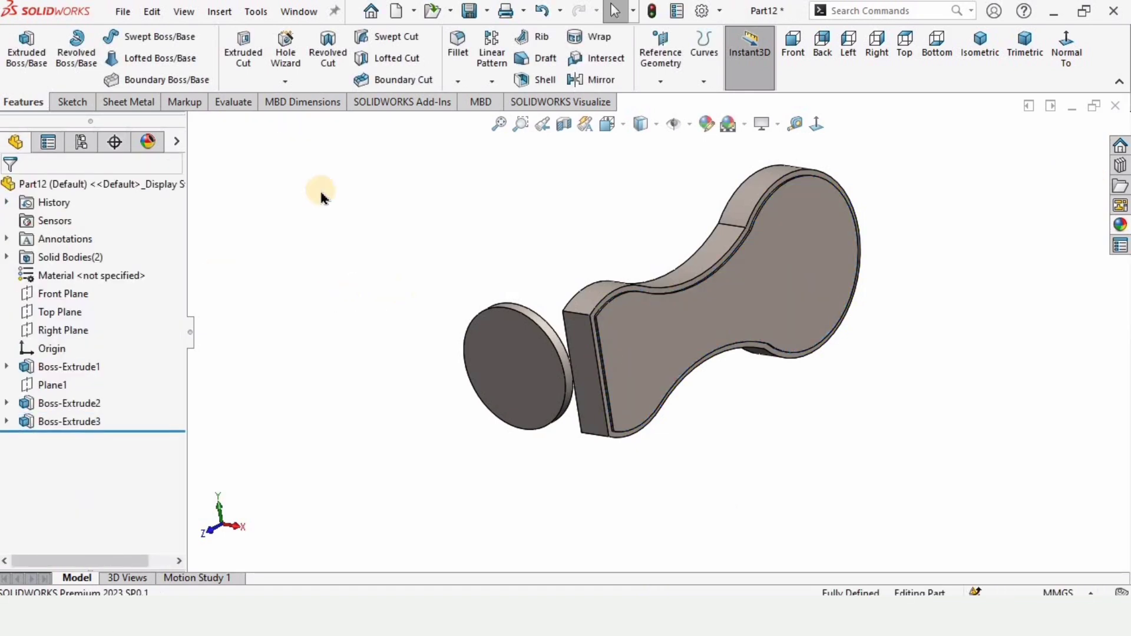
- Start Sketch4 on the link's flat side face
{"action": "scroll", "coordinate": [707, 312], "scroll_direction": "down", "scroll_amount": 5}
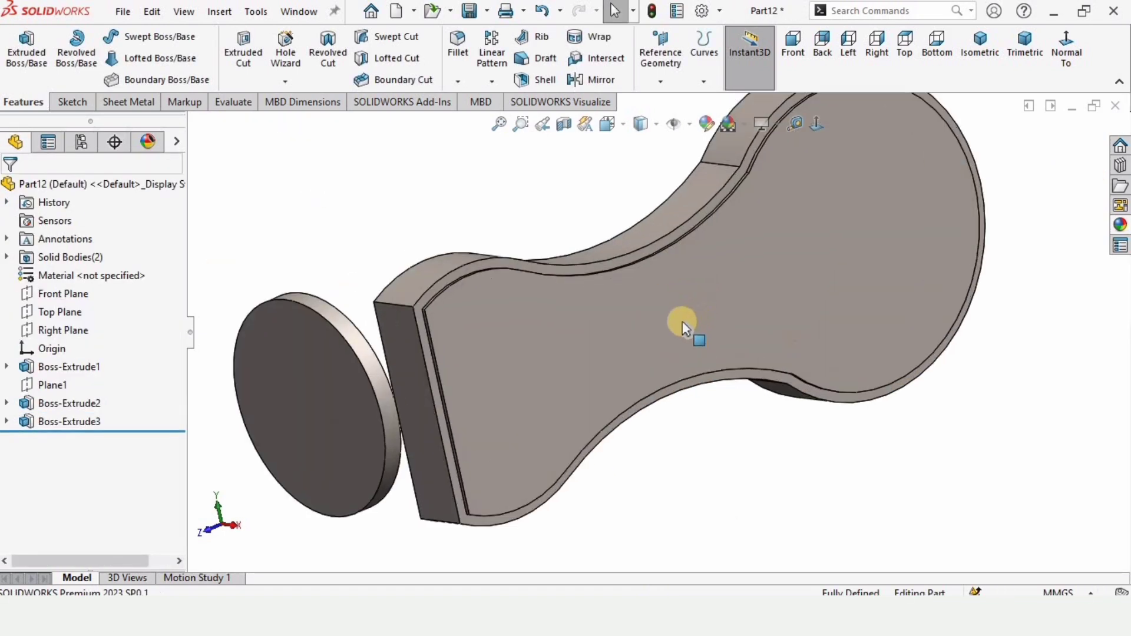
{"action": "left_click", "coordinate": [675, 307]}
{"action": "left_click", "coordinate": [748, 257]}
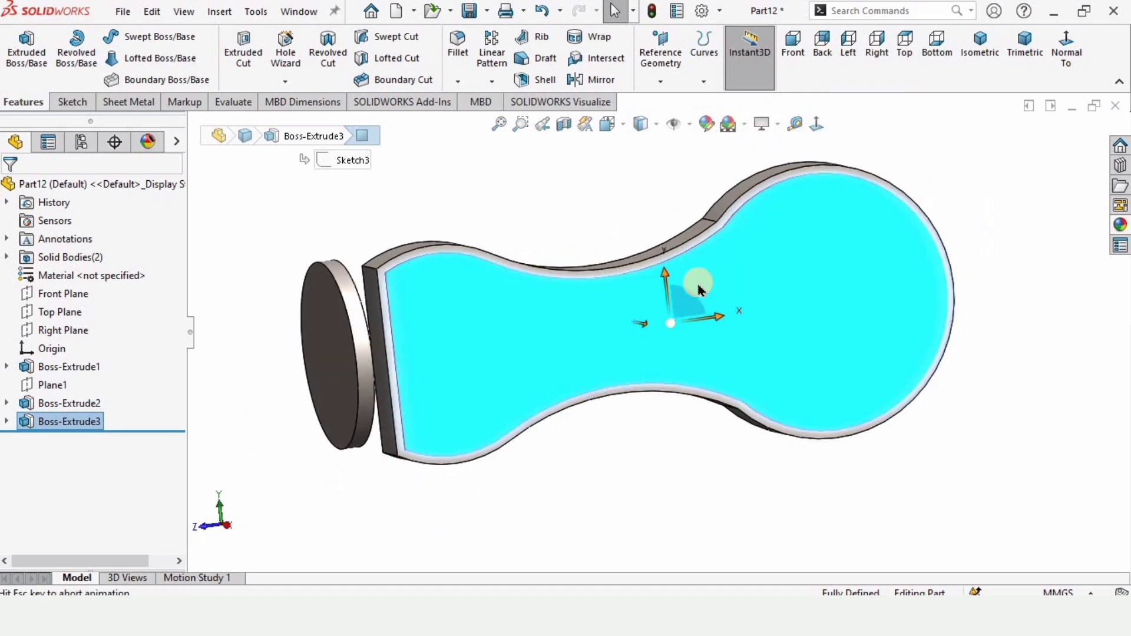
{"action": "scroll", "coordinate": [620, 307], "scroll_direction": "down", "scroll_amount": 3}
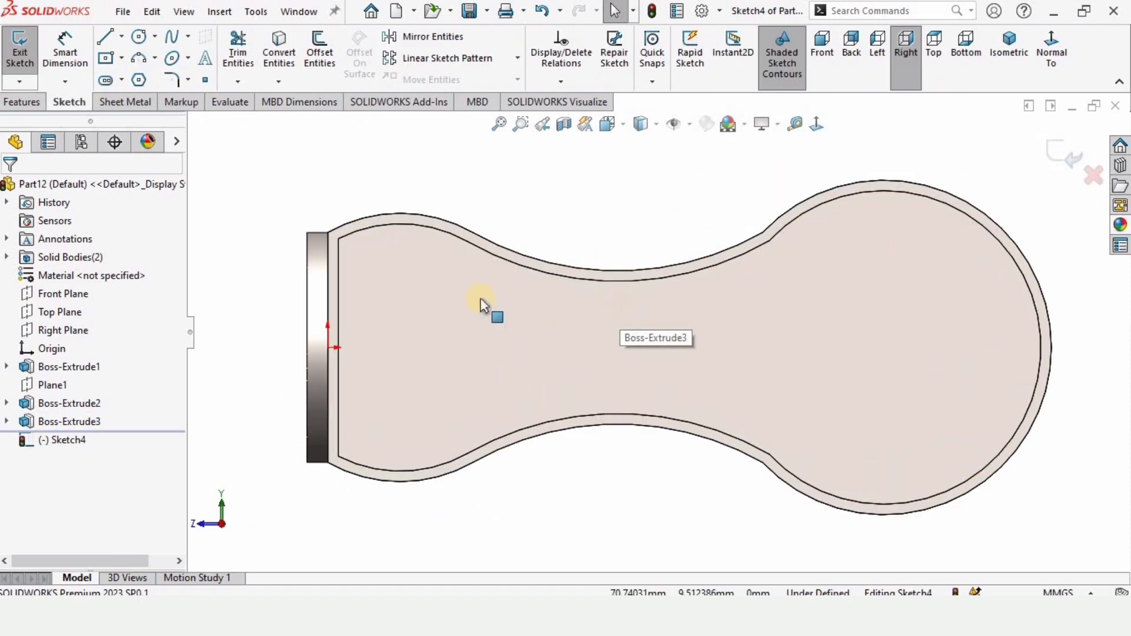
- Convert the side face's edges into Sketch4
{"action": "left_click", "coordinate": [289, 59]}
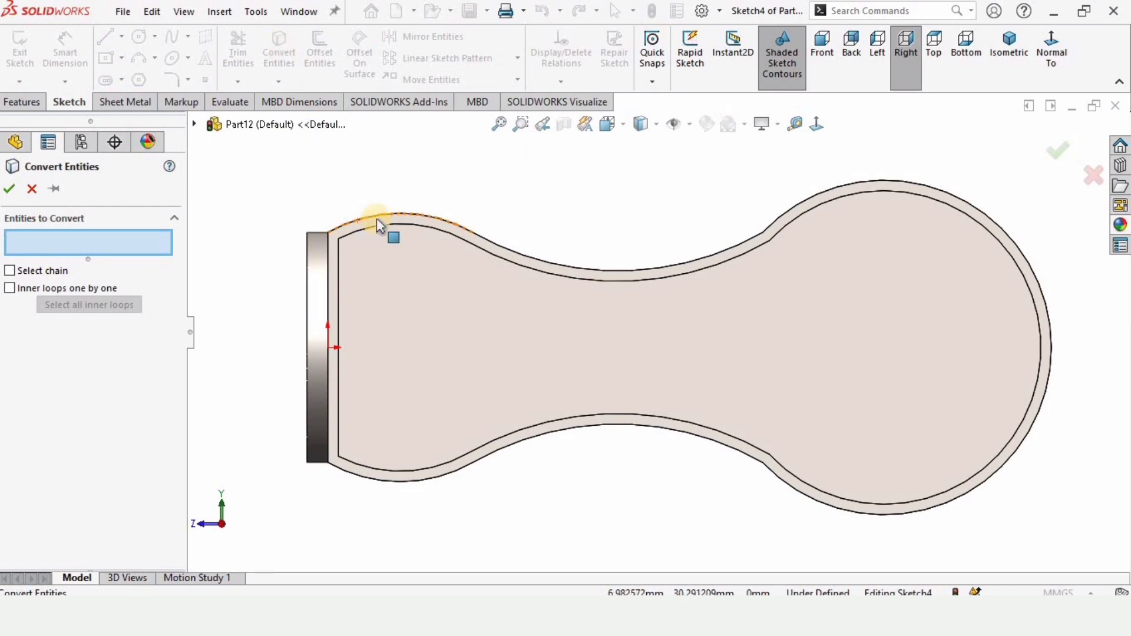
{"action": "scroll", "coordinate": [378, 220], "scroll_direction": "down", "scroll_amount": 5}
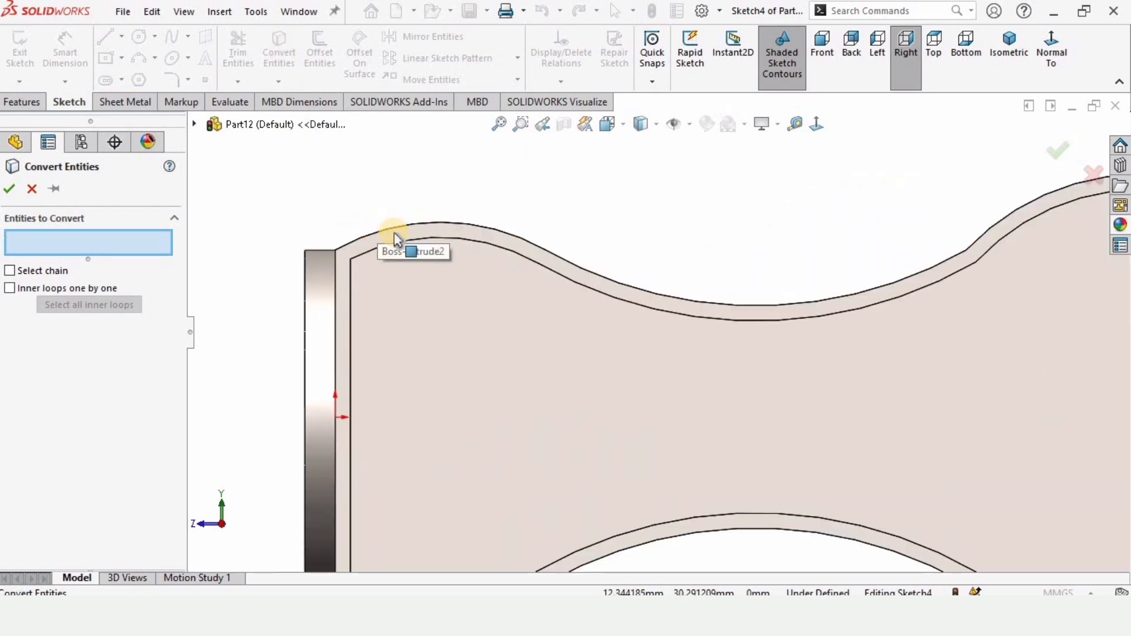
{"action": "left_click", "coordinate": [466, 263]}
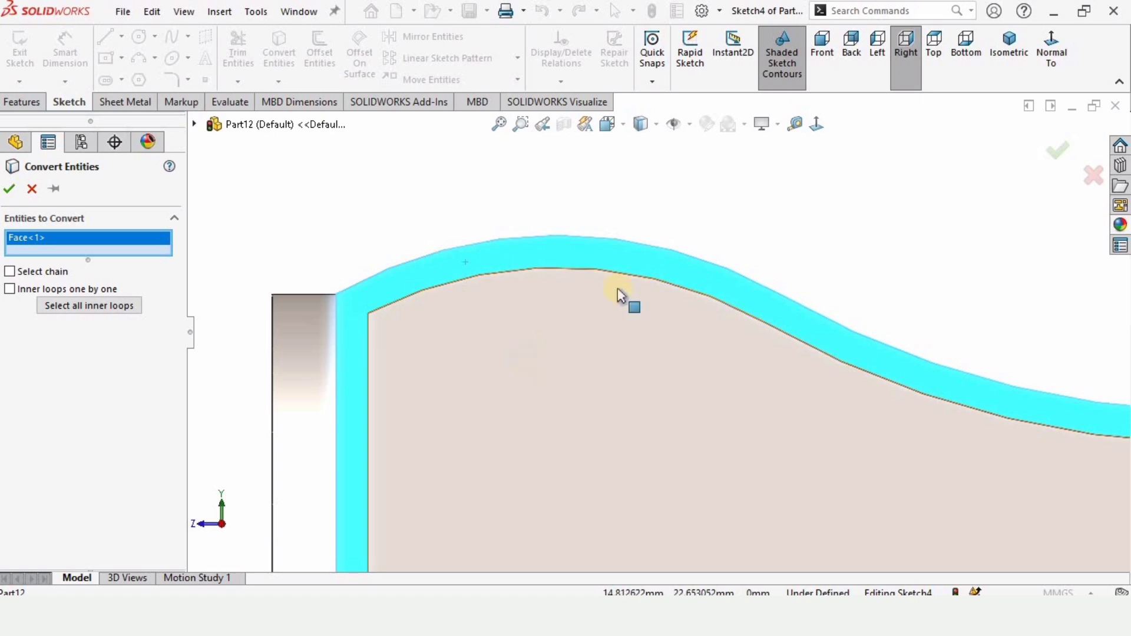
{"action": "scroll", "coordinate": [757, 470], "scroll_direction": "up", "scroll_amount": 5}
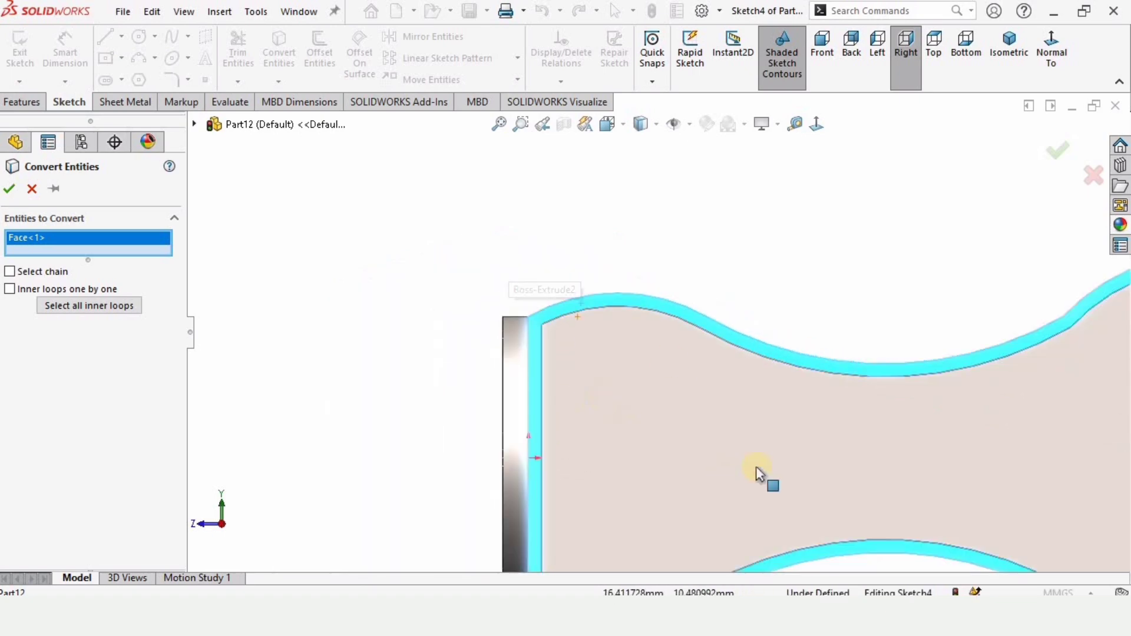
{"action": "left_click", "coordinate": [8, 188]}
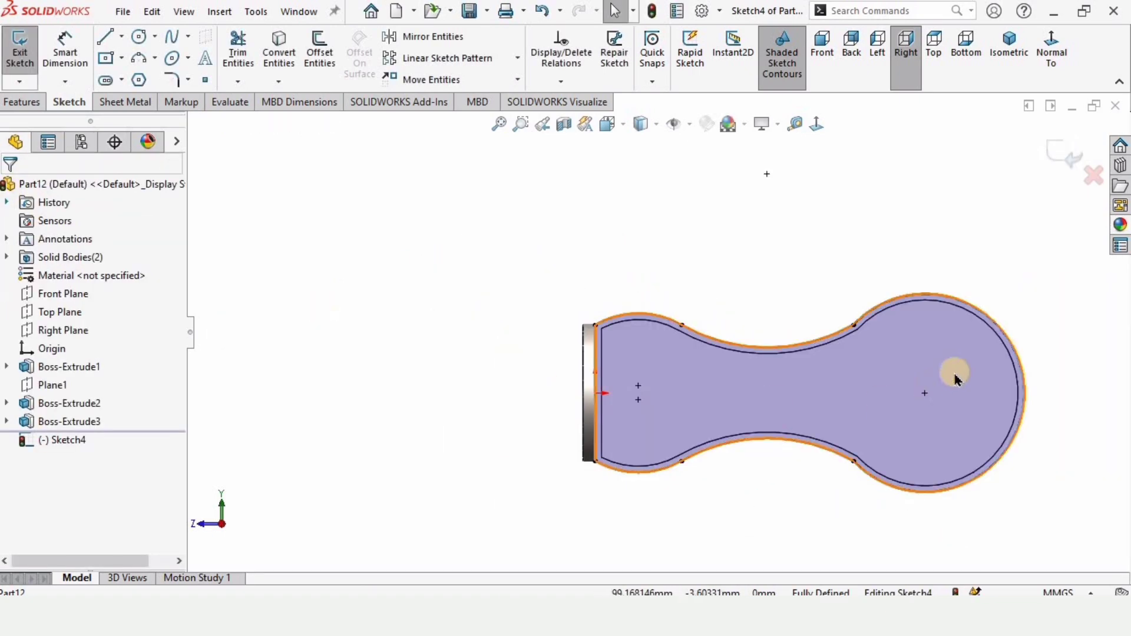
{"action": "scroll", "coordinate": [954, 374], "scroll_direction": "down", "scroll_amount": 2}
{"action": "scroll", "coordinate": [955, 374], "scroll_direction": "up", "scroll_amount": 1}
- Extrude the converted outline 4 mm as Boss-Extrude4 and inspect it
{"action": "left_click", "coordinate": [28, 106]}
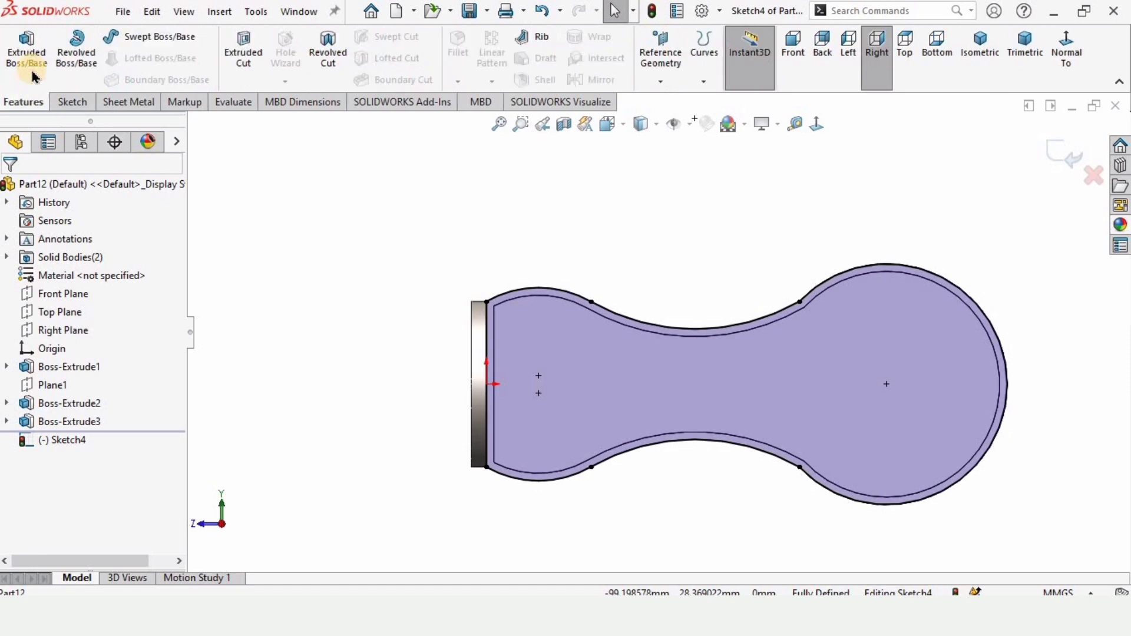
{"action": "left_click", "coordinate": [25, 50]}
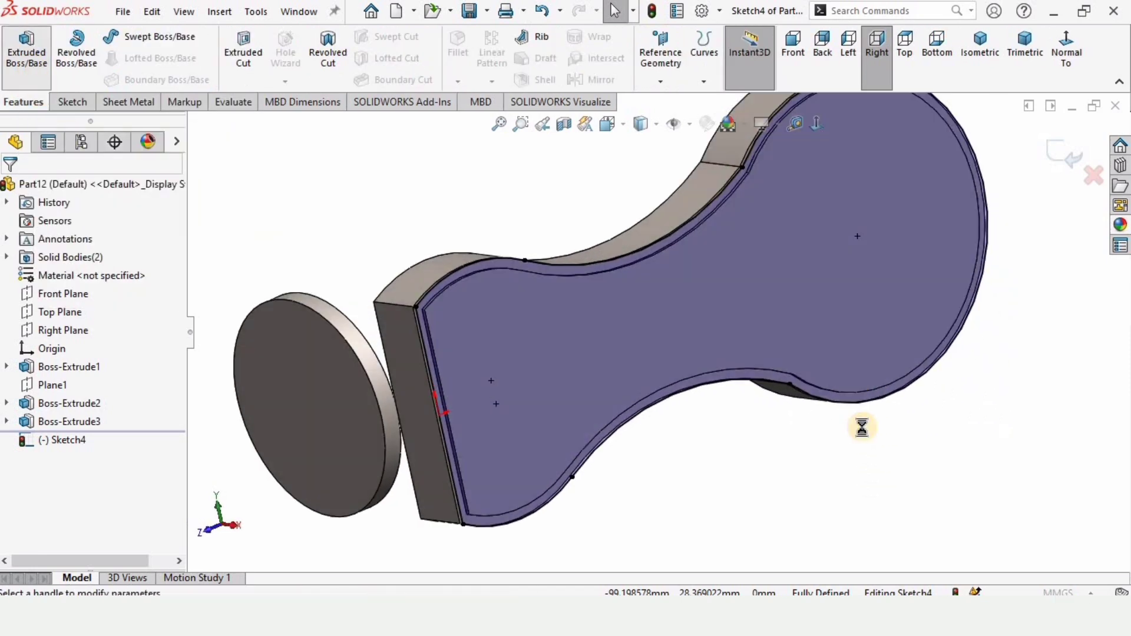
{"action": "scroll", "coordinate": [704, 377], "scroll_direction": "down", "scroll_amount": 1}
{"action": "scroll", "coordinate": [714, 390], "scroll_direction": "up", "scroll_amount": 1}
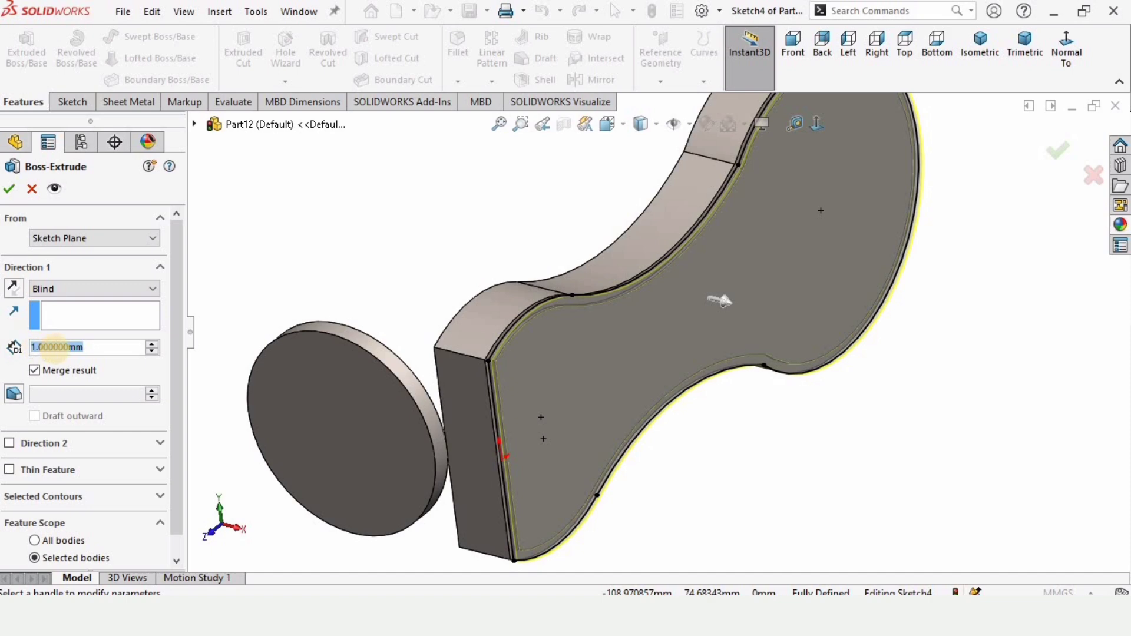
{"action": "type", "text": "4"}
{"action": "key", "text": "Return"}
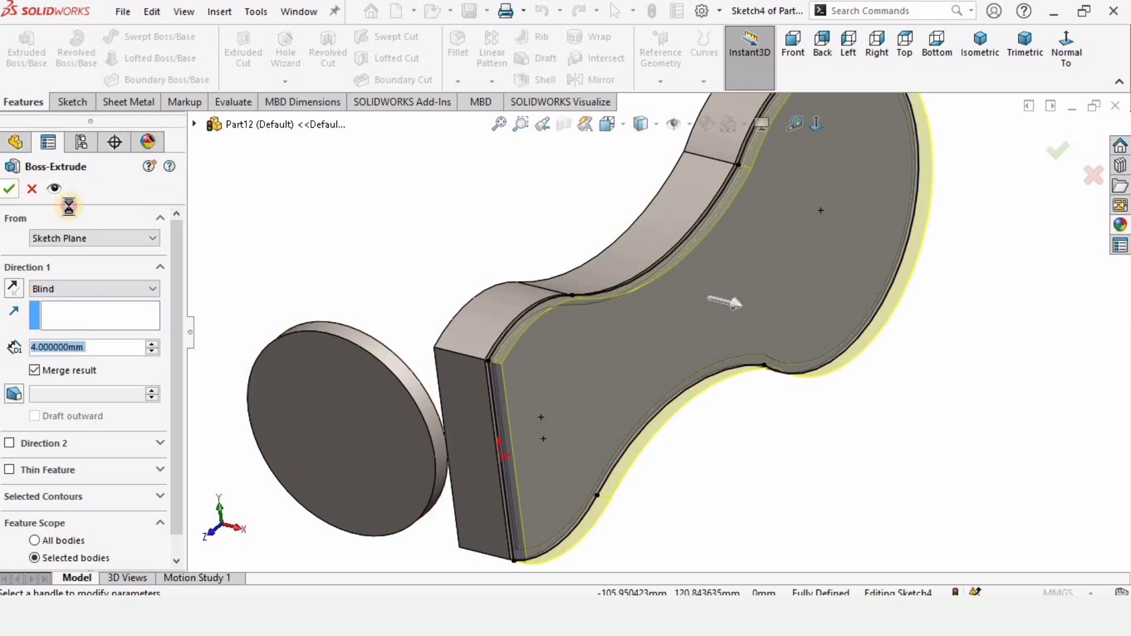
{"action": "left_click", "coordinate": [629, 347]}
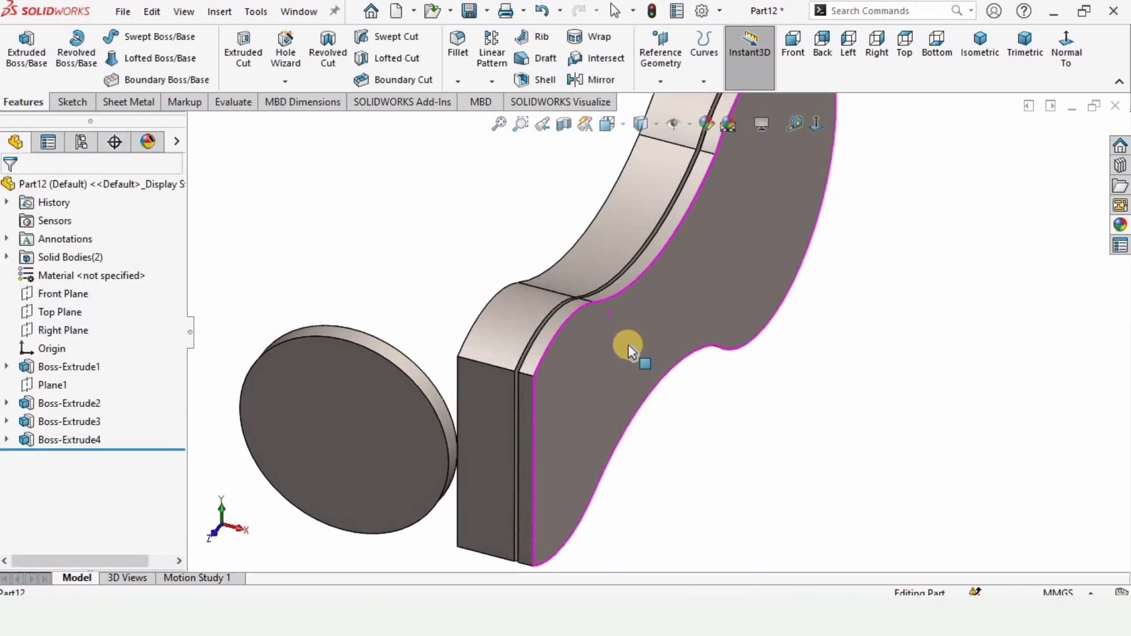
{"action": "scroll", "coordinate": [629, 348], "scroll_direction": "down", "scroll_amount": 3}
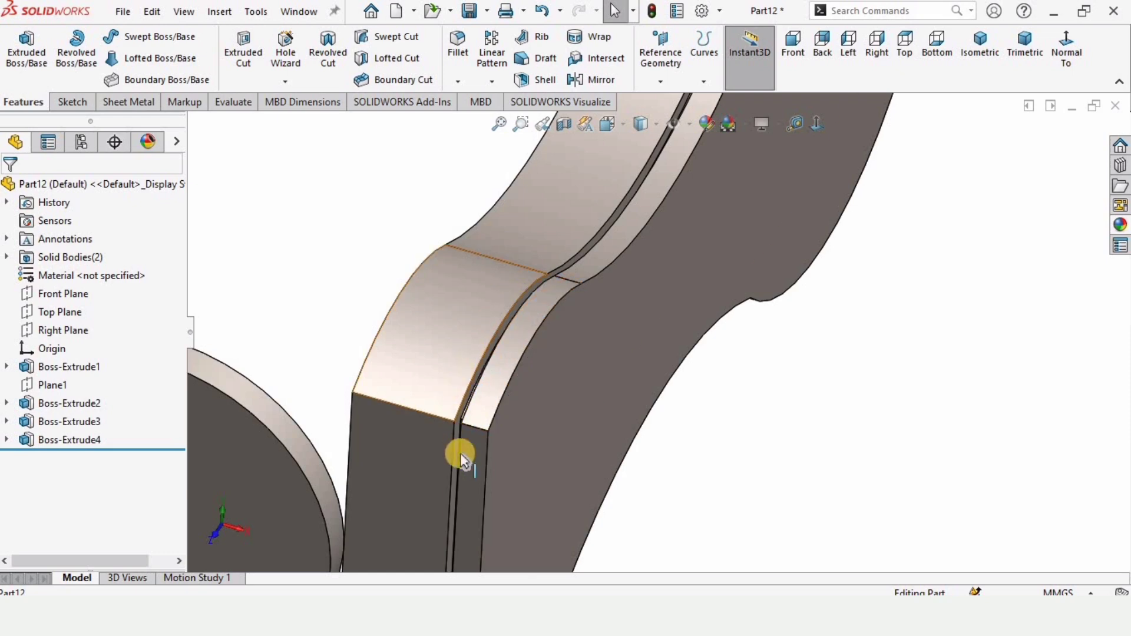
{"action": "scroll", "coordinate": [644, 374], "scroll_direction": "up", "scroll_amount": 5}
{"action": "middle_click_drag", "start_coordinate": [601, 320], "coordinate": [556, 347]}
{"action": "scroll", "coordinate": [721, 378], "scroll_direction": "down", "scroll_amount": 2}
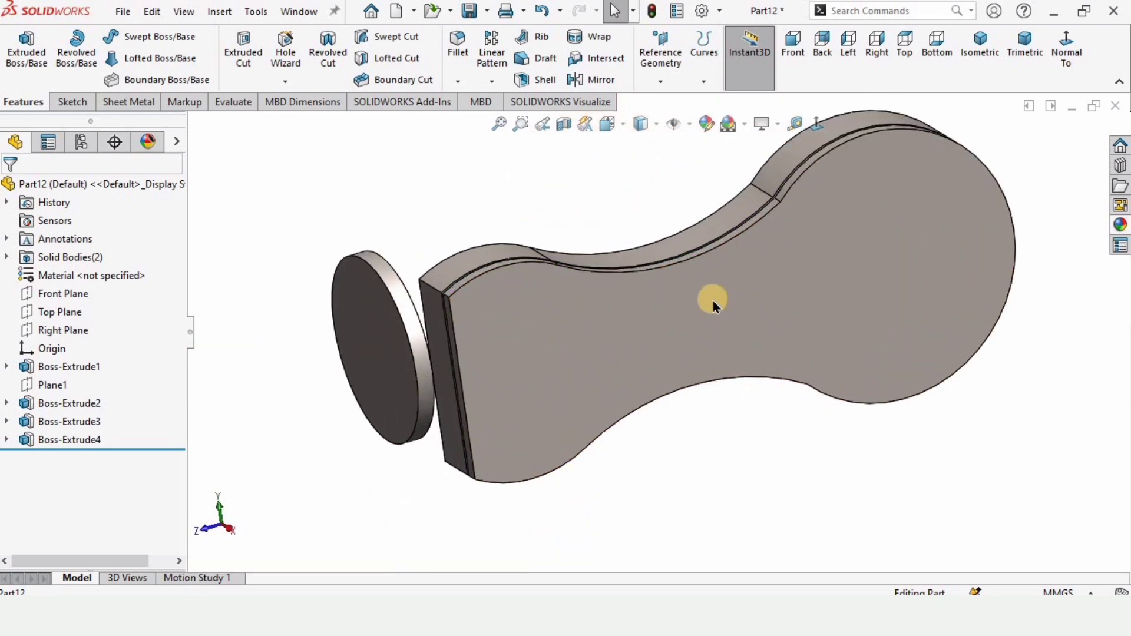
{"action": "left_click", "coordinate": [721, 304]}
- Sketch on the boss face, convert its edges, and extrude them 6.5 mm
{"action": "left_click", "coordinate": [788, 251]}
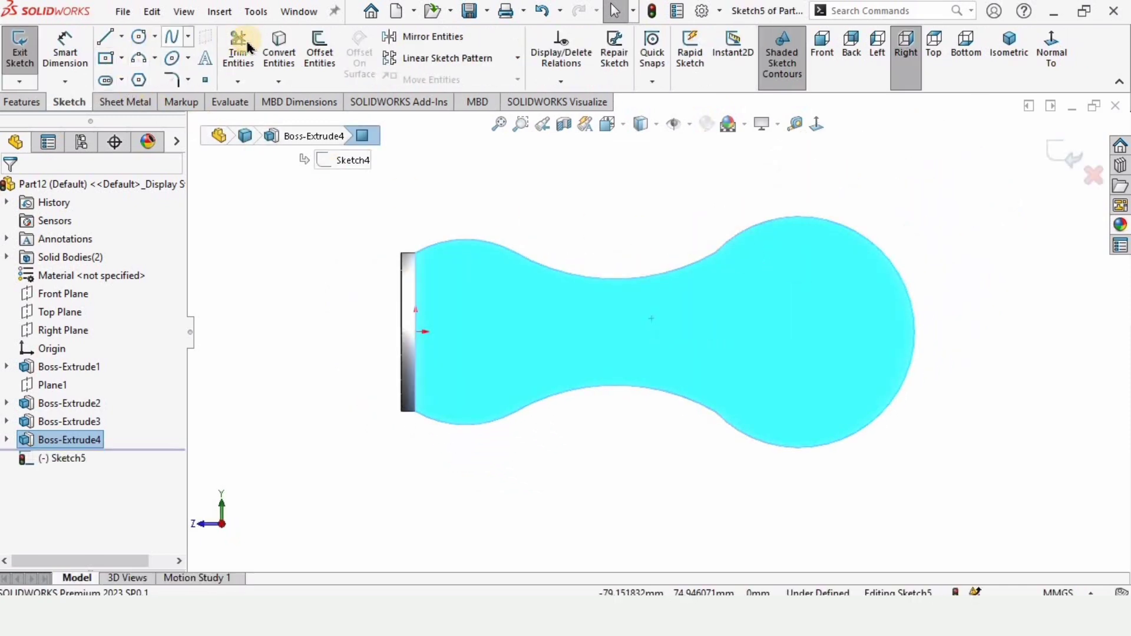
{"action": "left_click", "coordinate": [275, 46]}
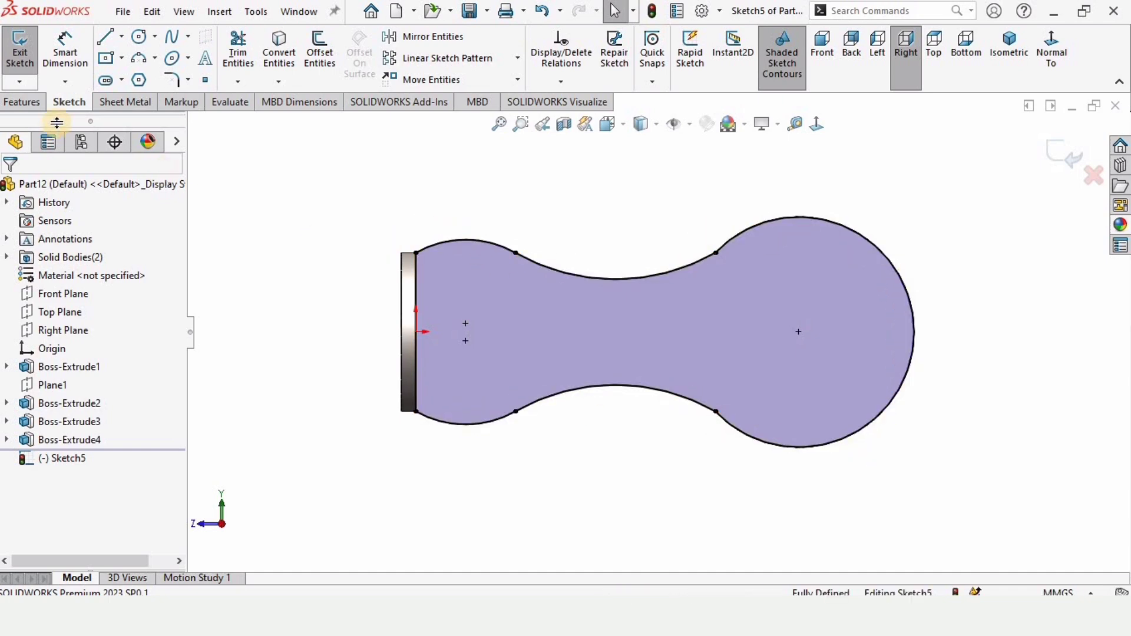
{"action": "left_click", "coordinate": [22, 106]}
{"action": "left_click", "coordinate": [27, 50]}
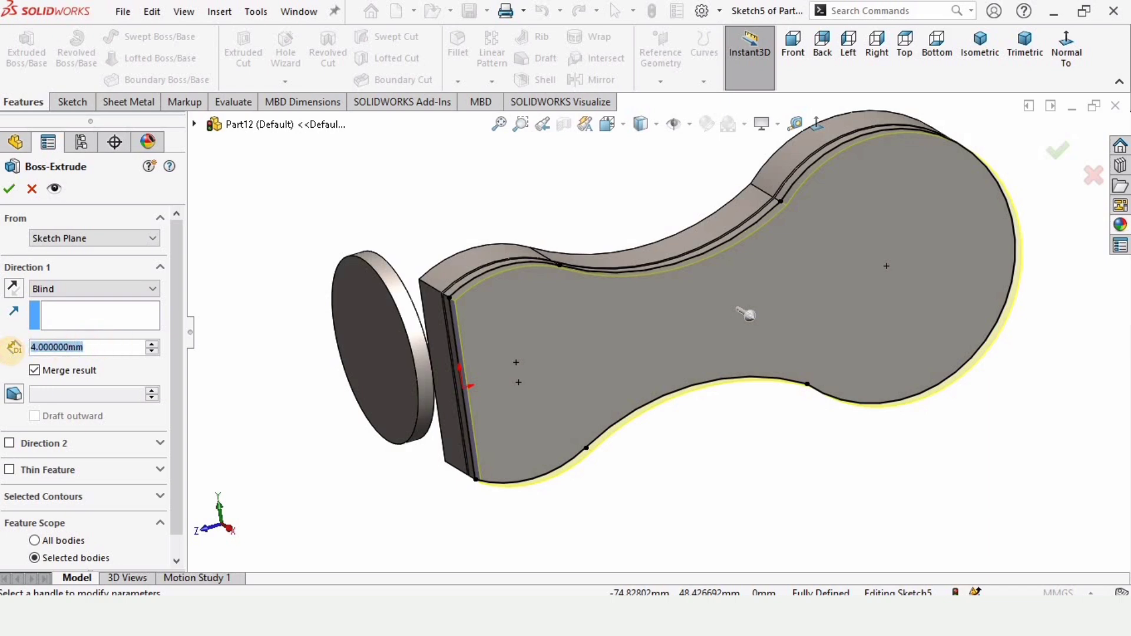
{"action": "type", "text": "6.5"}
{"action": "key", "text": "Return"}
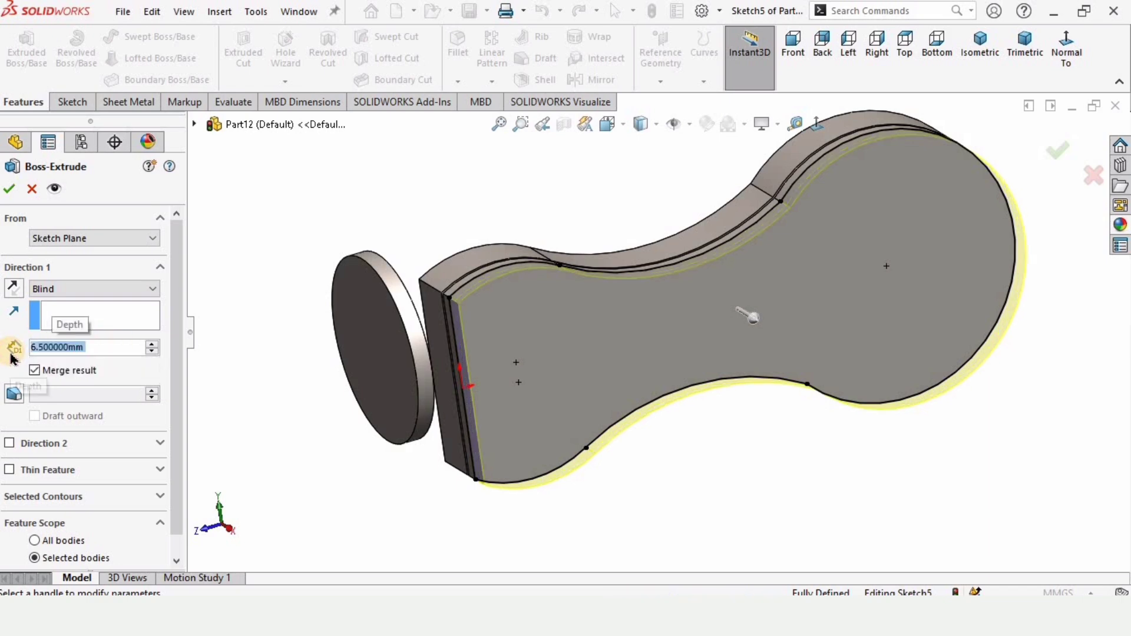
- Add a 55° draft to the 6.5 mm extrusion and confirm Boss-Extrude5
{"action": "left_click", "coordinate": [12, 396]}
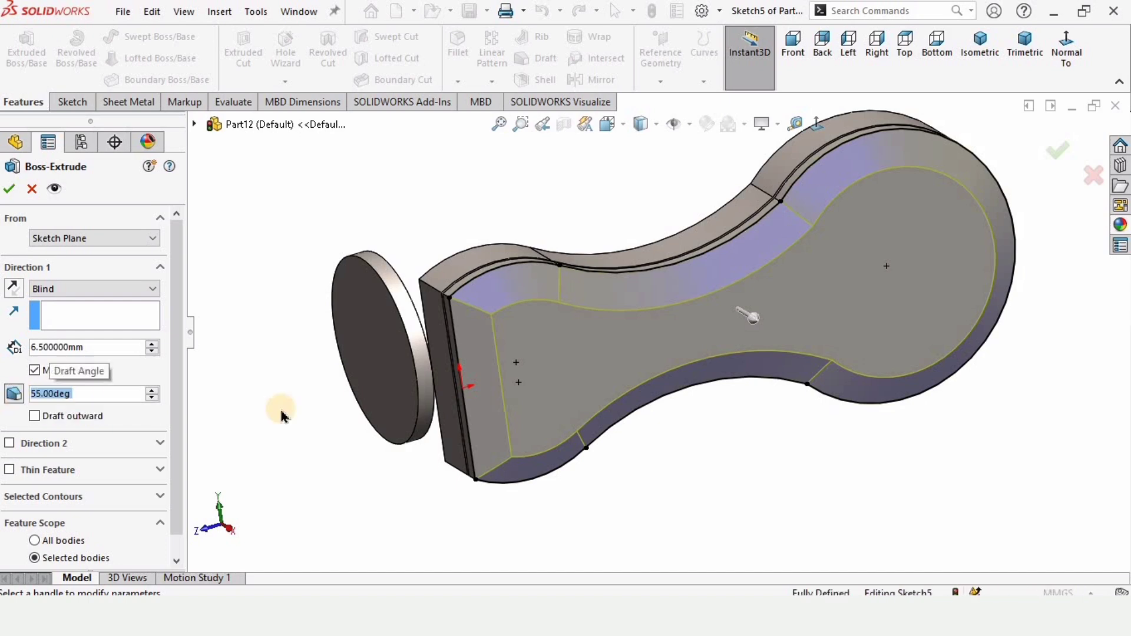
{"action": "middle_click_drag", "start_coordinate": [715, 330], "coordinate": [661, 313]}
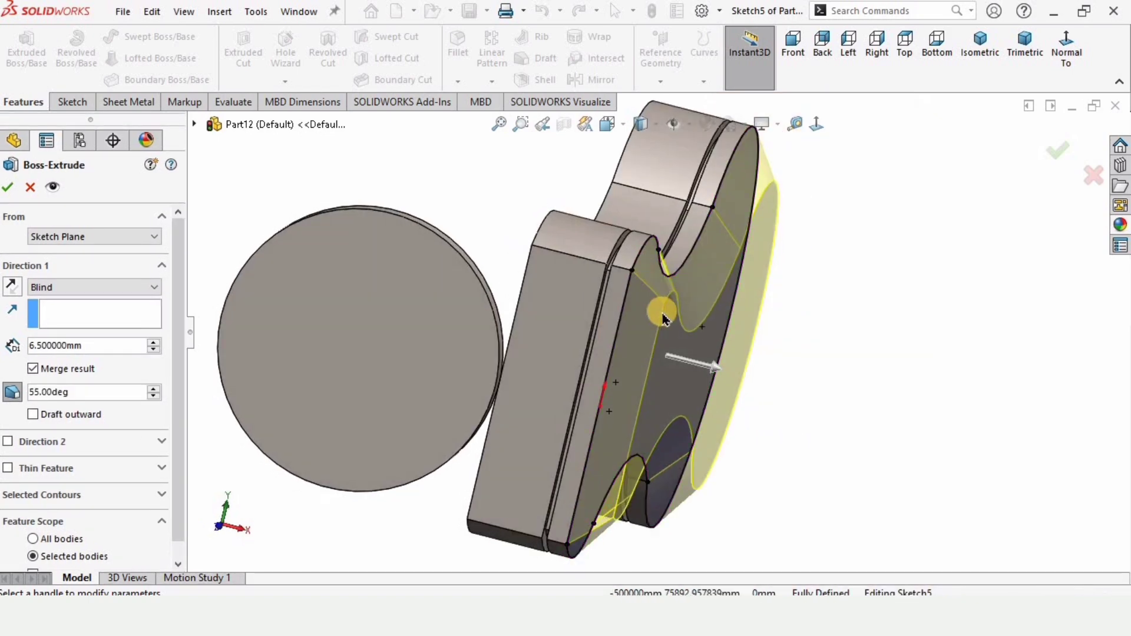
{"action": "left_click", "coordinate": [11, 394]}
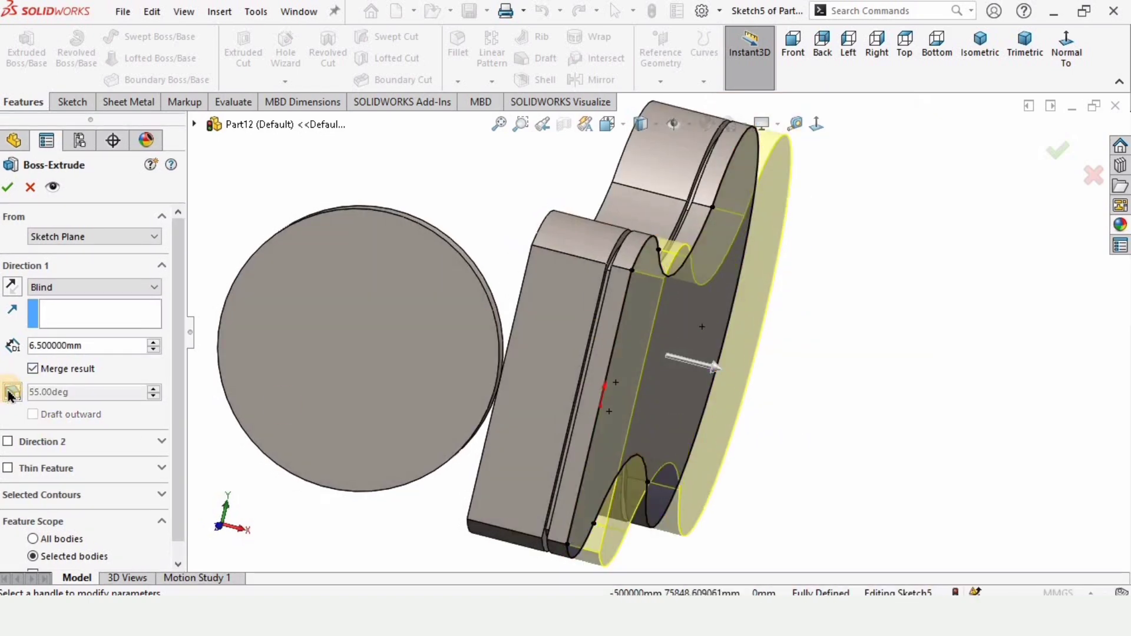
{"action": "scroll", "coordinate": [619, 281], "scroll_direction": "down", "scroll_amount": 3}
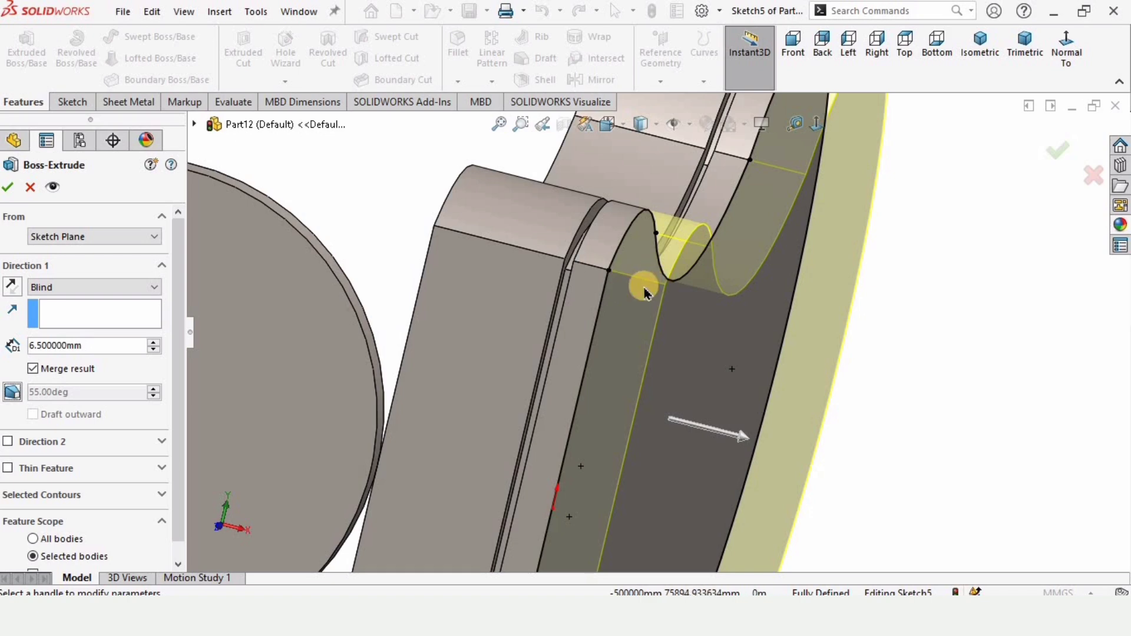
{"action": "left_click", "coordinate": [10, 393]}
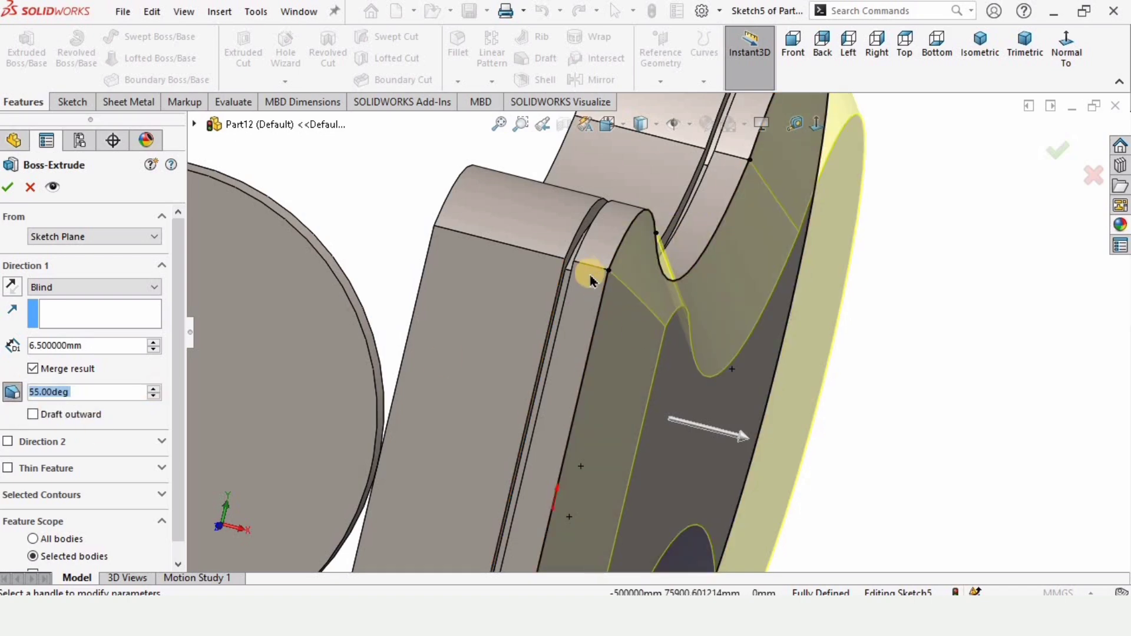
{"action": "left_click", "coordinate": [8, 187]}
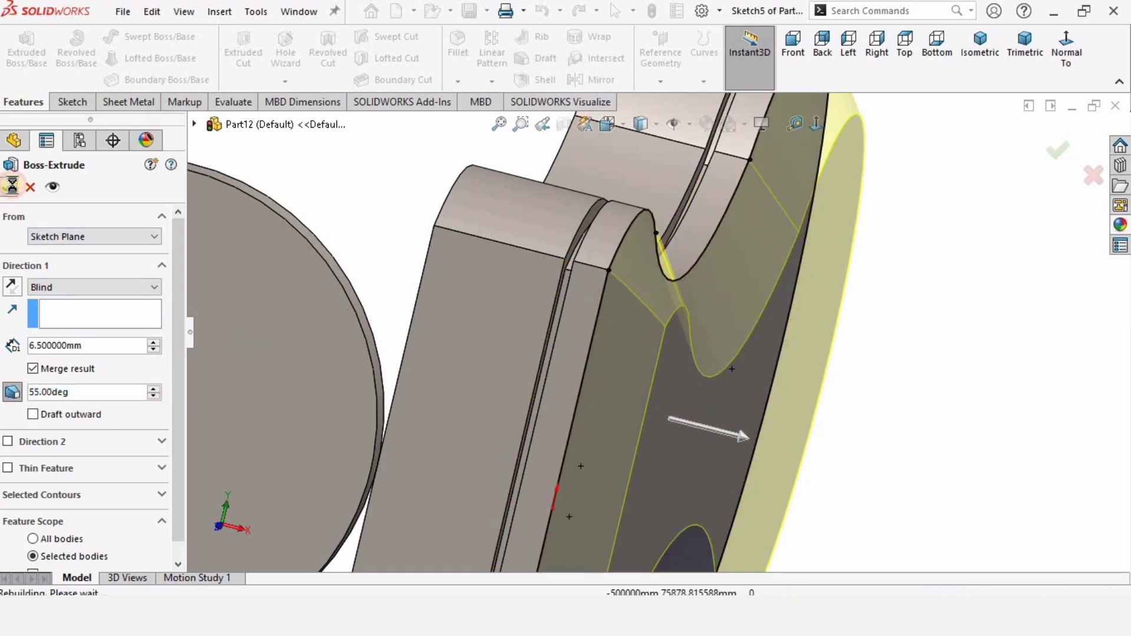
{"action": "mouse_move", "coordinate": [727, 330]}
{"action": "middle_mouse_down"}
{"action": "mouse_move", "coordinate": [686, 279]}
{"action": "mouse_move", "coordinate": [677, 371]}
{"action": "mouse_move", "coordinate": [641, 394]}
{"action": "mouse_move", "coordinate": [687, 361]}
{"action": "mouse_move", "coordinate": [691, 386]}
{"action": "mouse_move", "coordinate": [682, 384]}
{"action": "mouse_move", "coordinate": [719, 328]}
{"action": "middle_mouse_up"}
{"action": "left_click", "coordinate": [787, 327]}
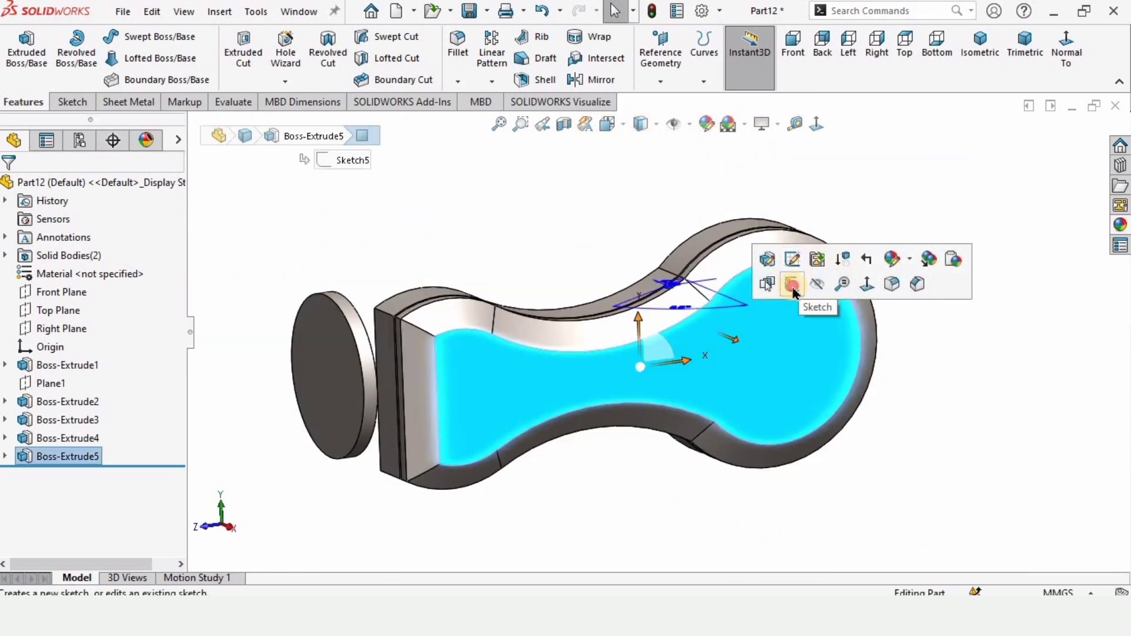
- Start Sketch6 with a centerline from the origin to the round end's outer edge
{"action": "left_click", "coordinate": [793, 285]}
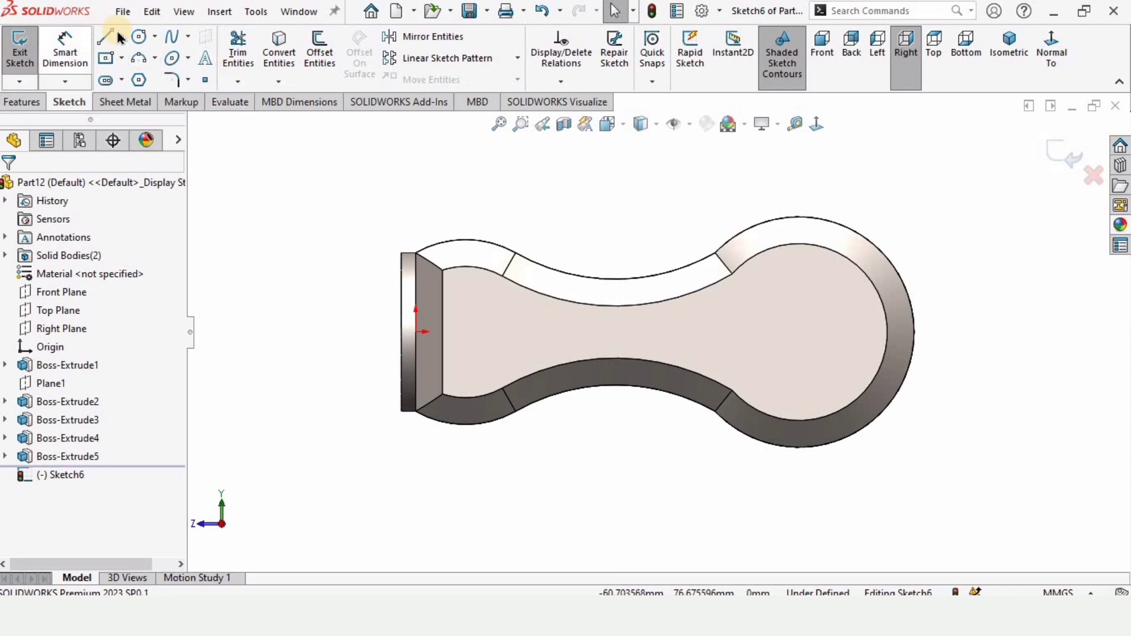
{"action": "left_click", "coordinate": [123, 37]}
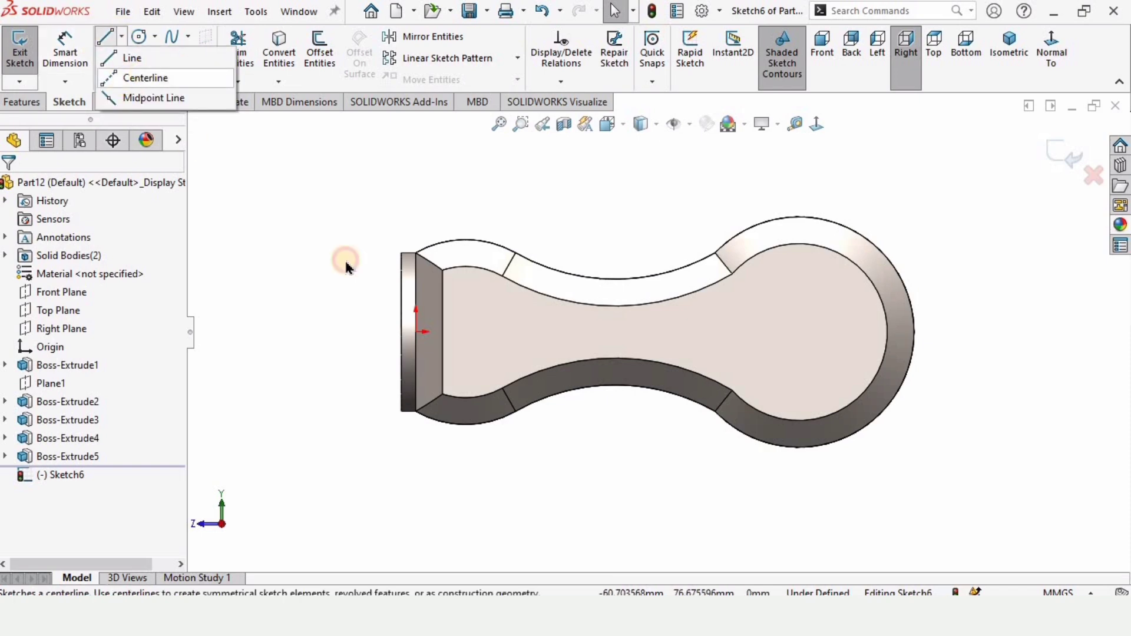
{"action": "left_click", "coordinate": [416, 332]}
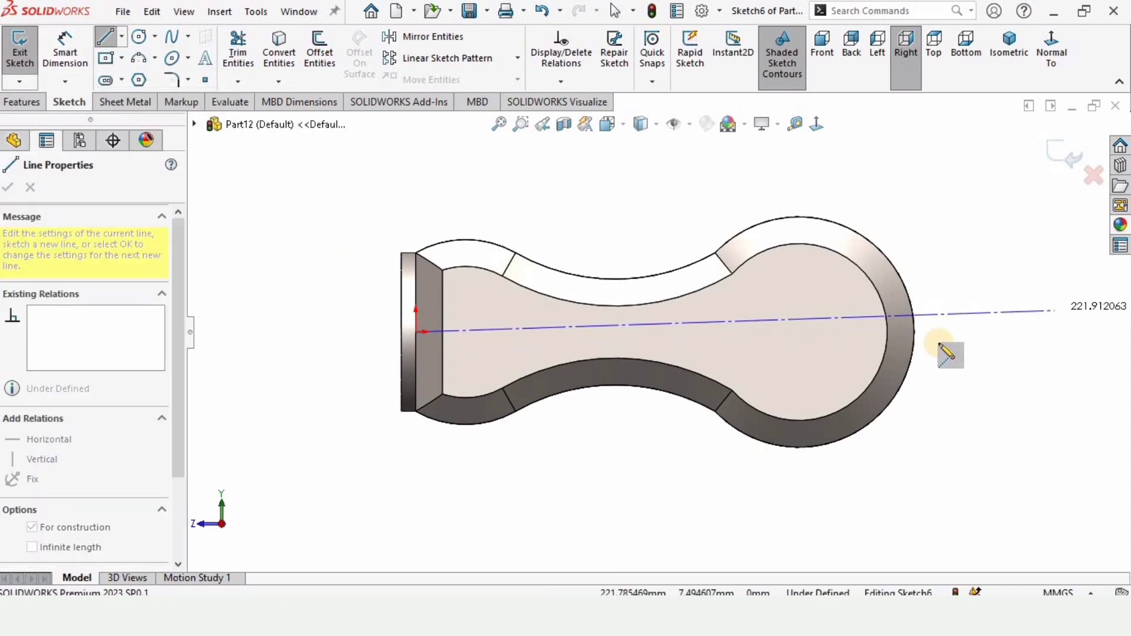
{"action": "scroll", "coordinate": [915, 333], "scroll_direction": "down", "scroll_amount": 2}
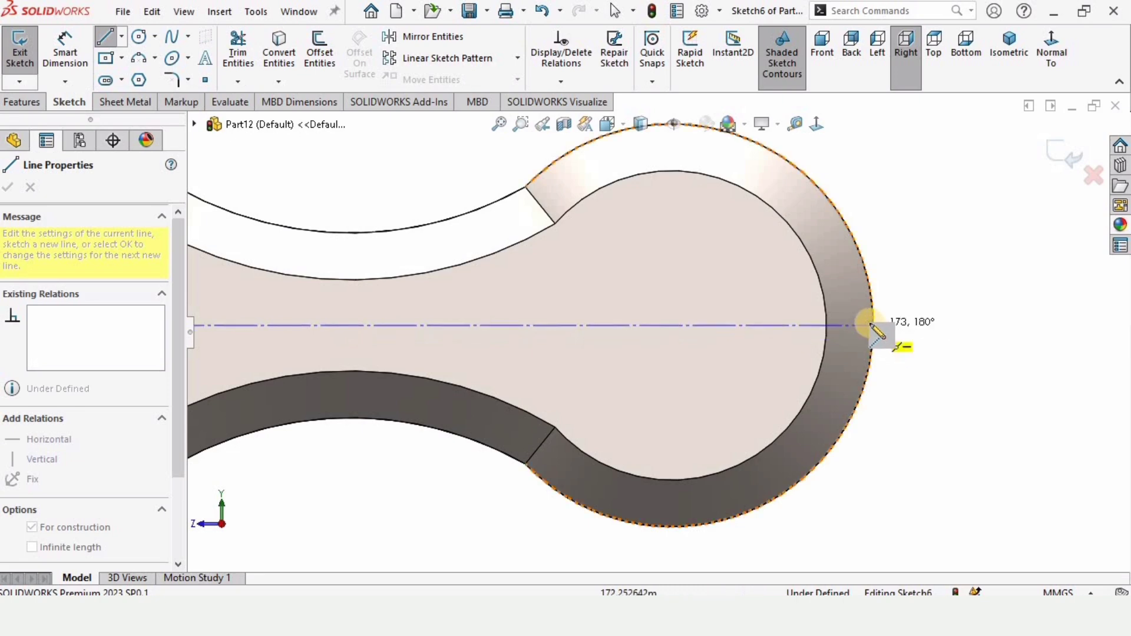
{"action": "left_click", "coordinate": [874, 325]}
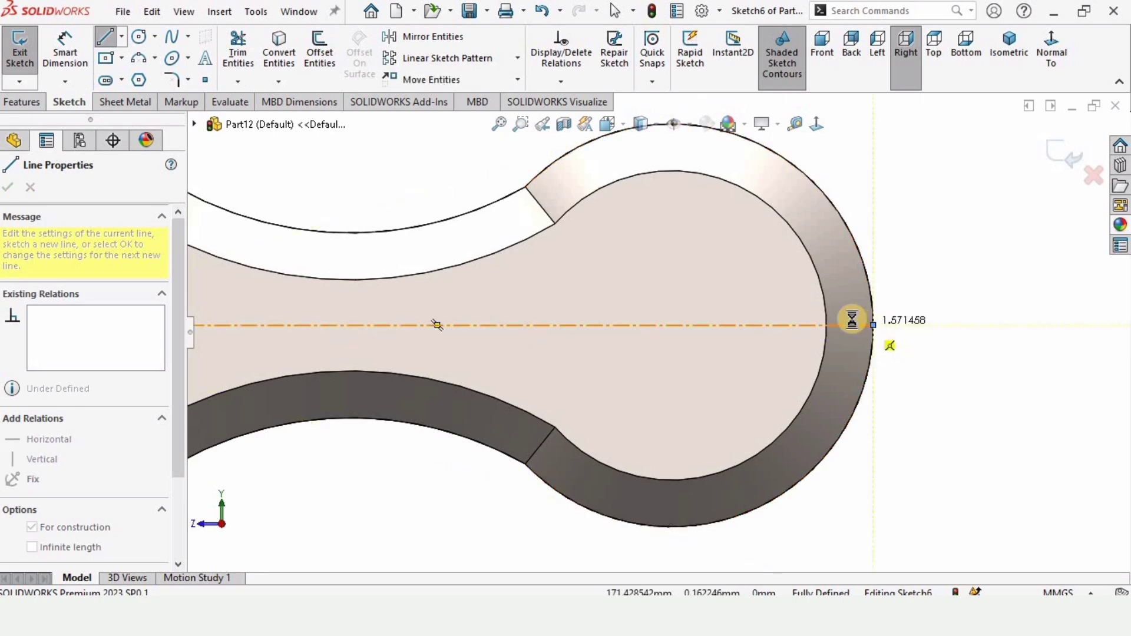
{"action": "key", "text": "Escape"}
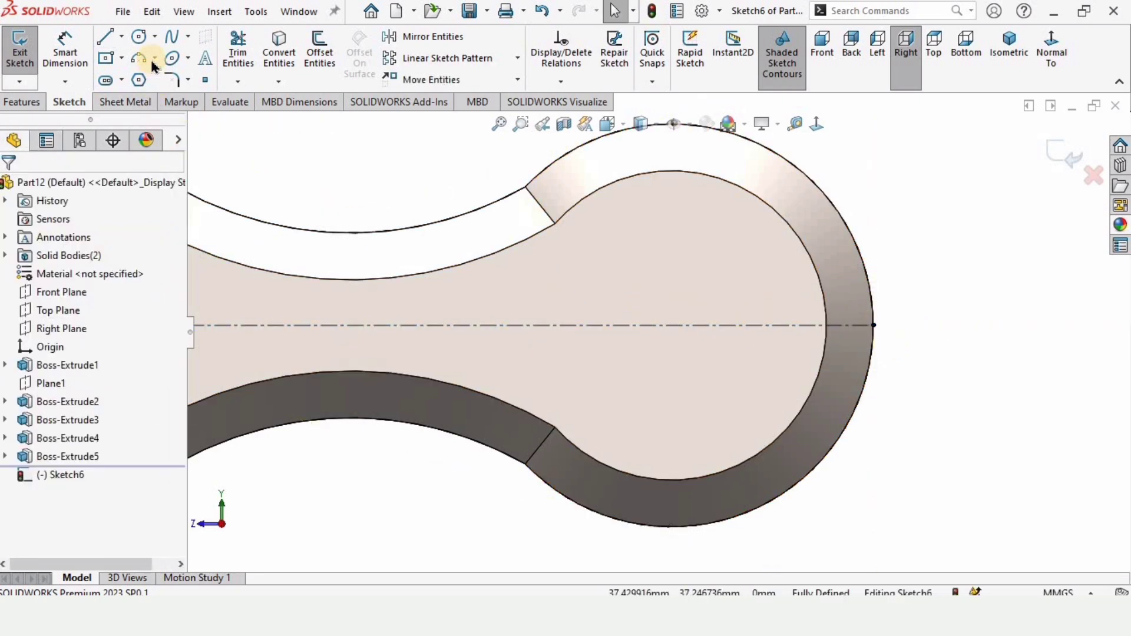
- Draw a horizontal line running in from the round end's outer edge
{"action": "left_click", "coordinate": [108, 38]}
{"action": "scroll", "coordinate": [872, 309], "scroll_direction": "down", "scroll_amount": 1}
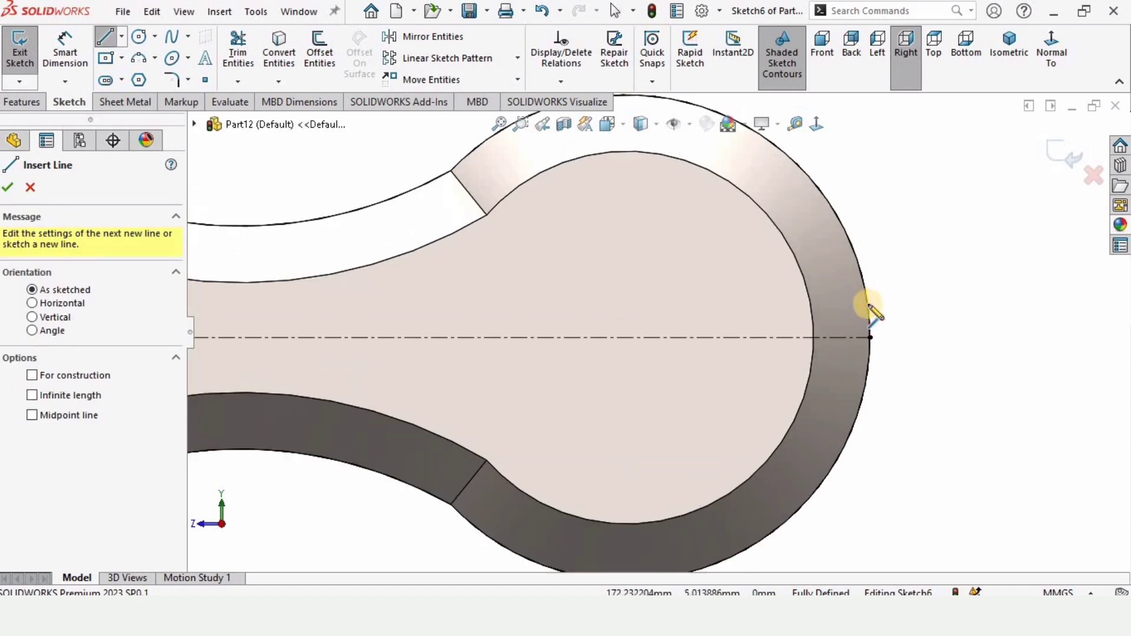
{"action": "left_click", "coordinate": [843, 304]}
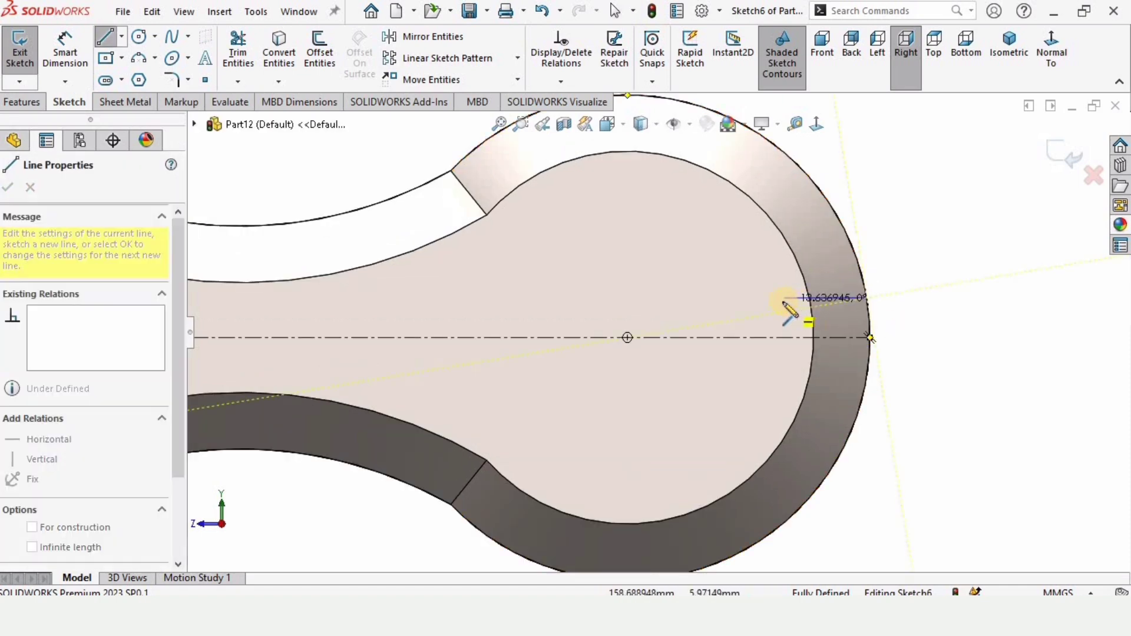
{"action": "left_click", "coordinate": [799, 298]}
{"action": "key", "text": "Escape"}
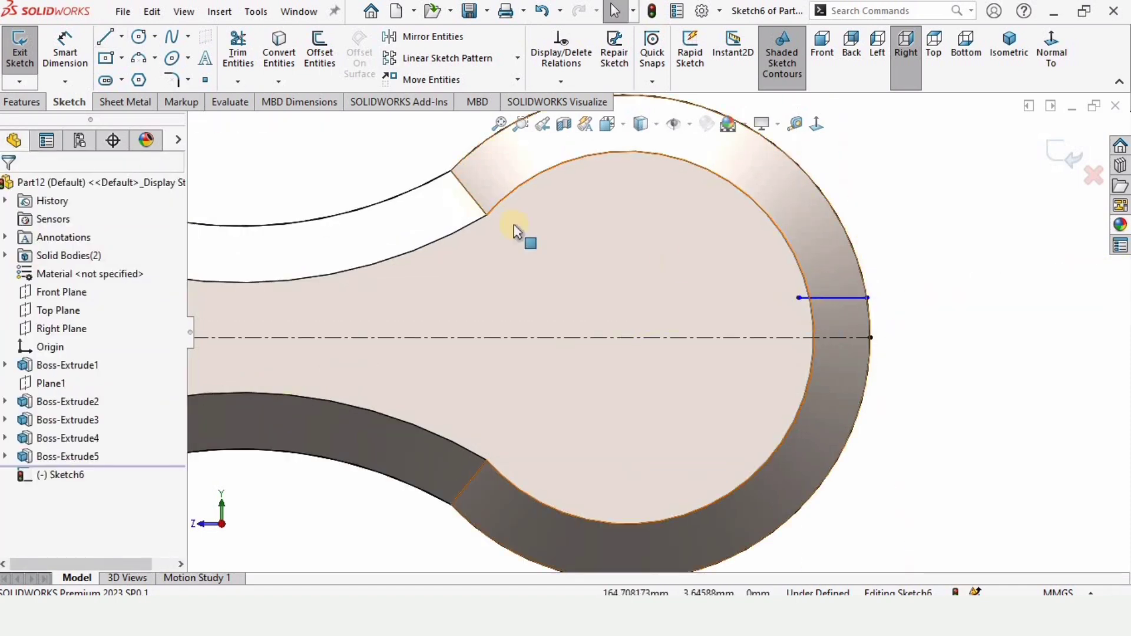
- Dimension the line 3 mm above the centerline and 6 mm long
{"action": "key", "text": "d"}
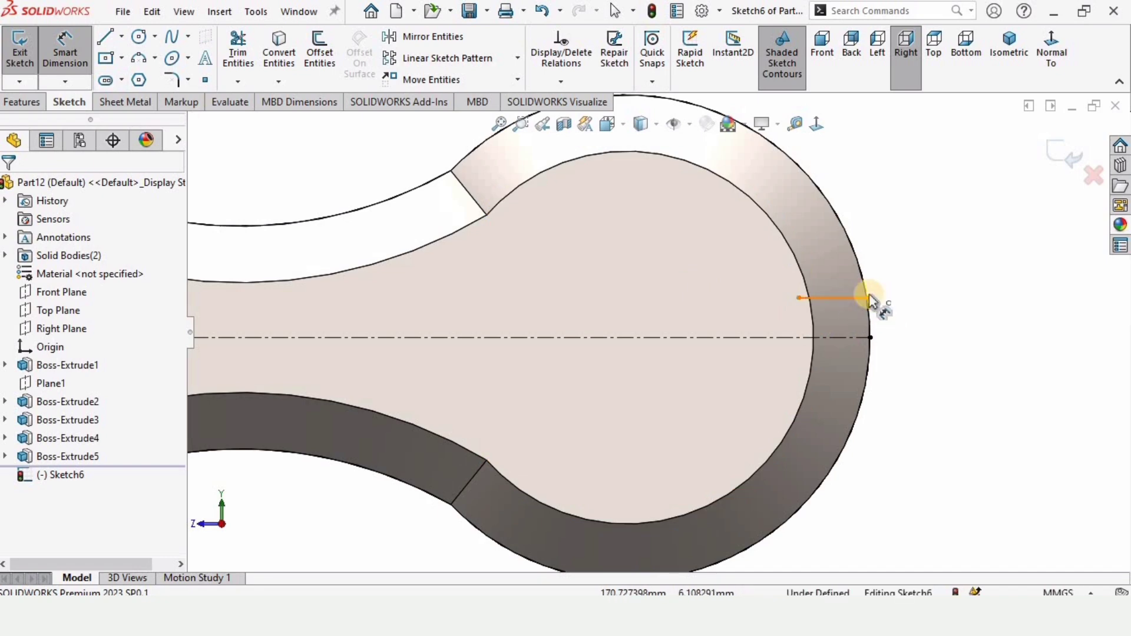
{"action": "left_click", "coordinate": [856, 339]}
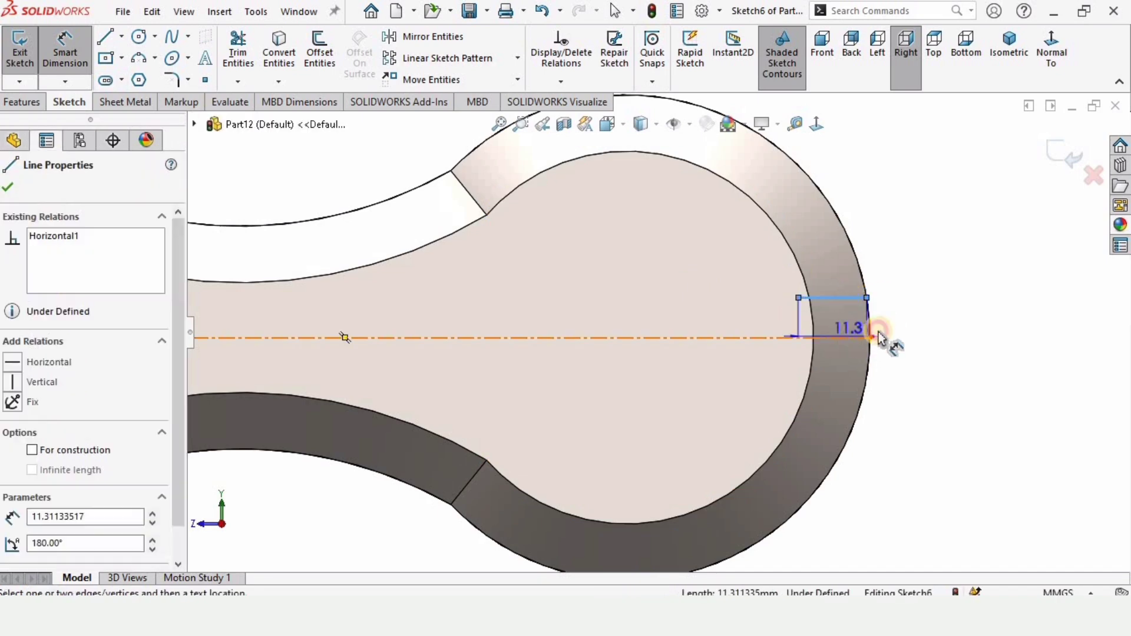
{"action": "left_click", "coordinate": [948, 348]}
{"action": "type", "text": "3"}
{"action": "key", "text": "Return"}
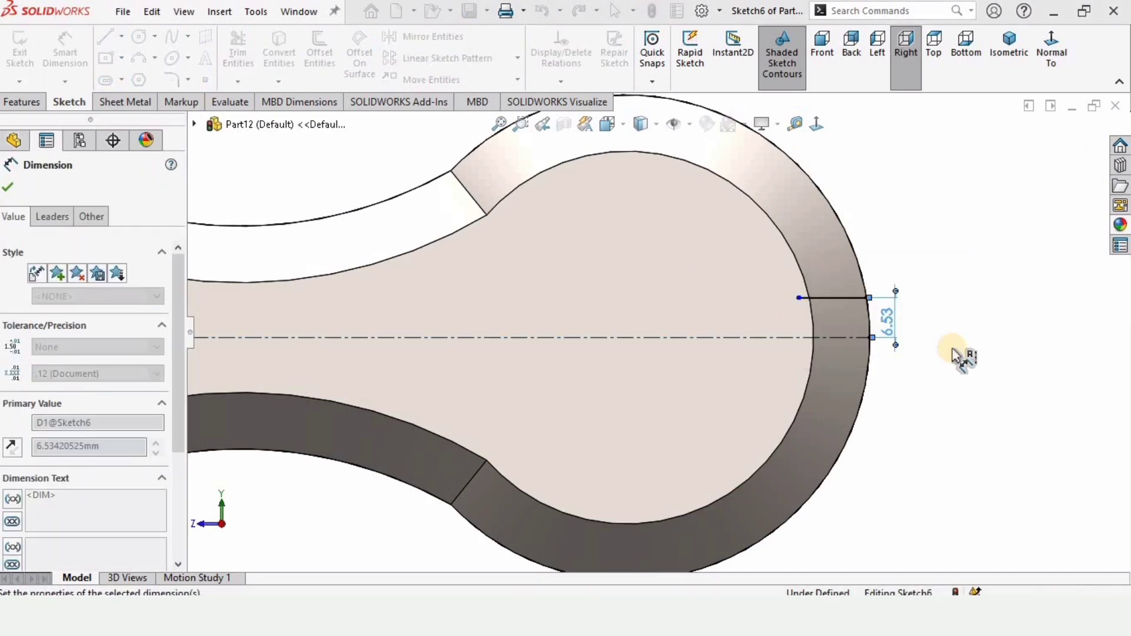
{"action": "scroll", "coordinate": [943, 360], "scroll_direction": "down", "scroll_amount": 3}
{"action": "left_click", "coordinate": [753, 212]}
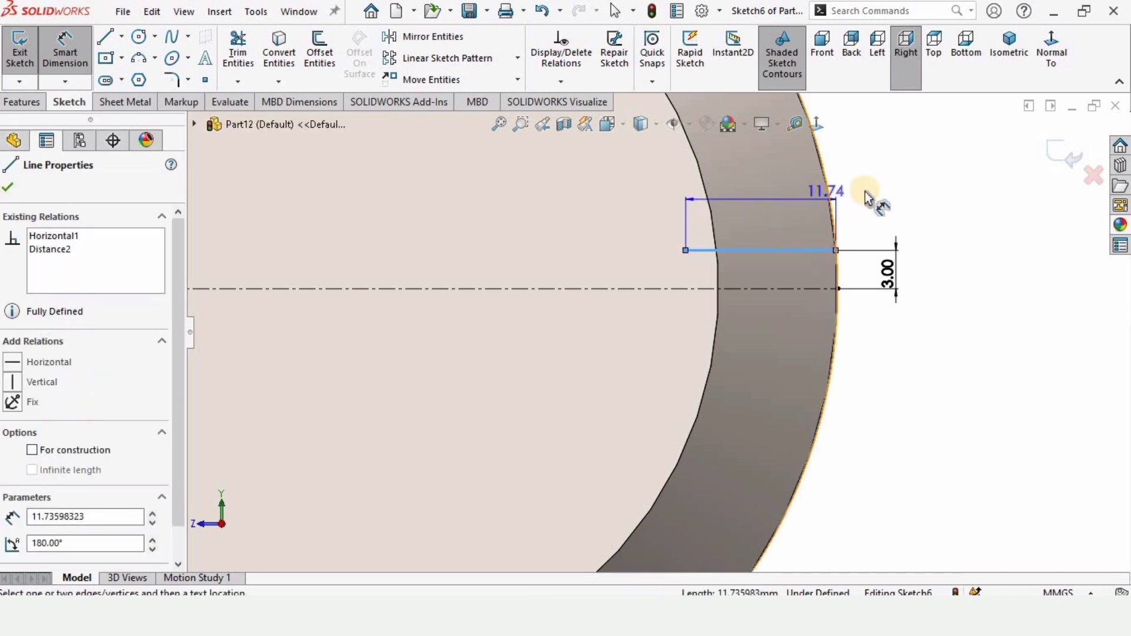
{"action": "left_click", "coordinate": [877, 199]}
{"action": "type", "text": "6"}
{"action": "key", "text": "Return"}
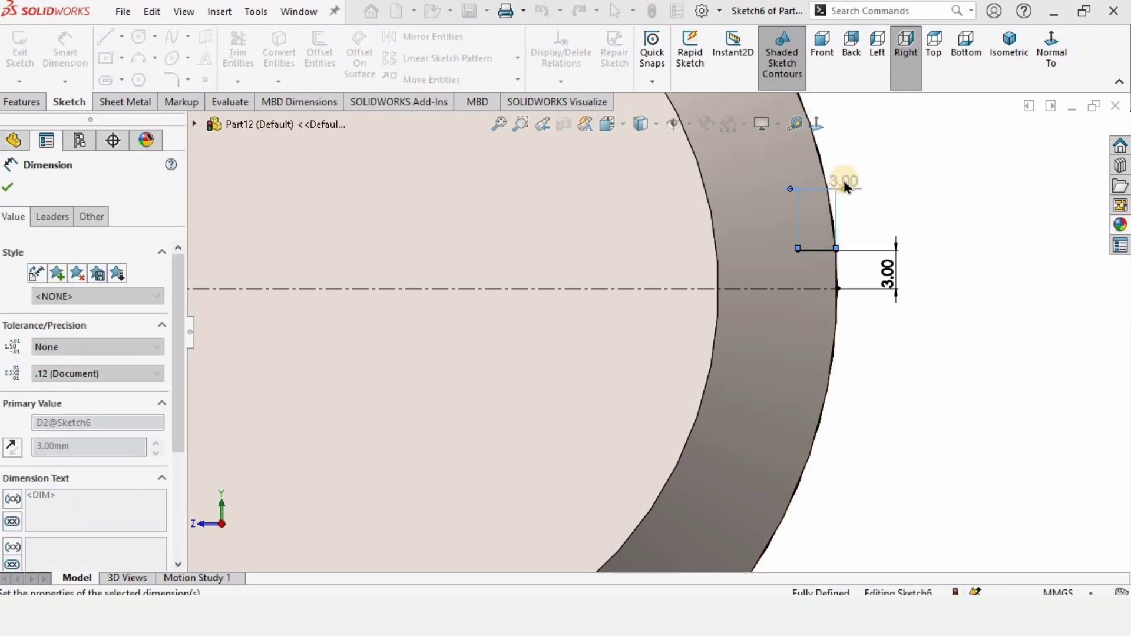
{"action": "key", "text": "Escape"}
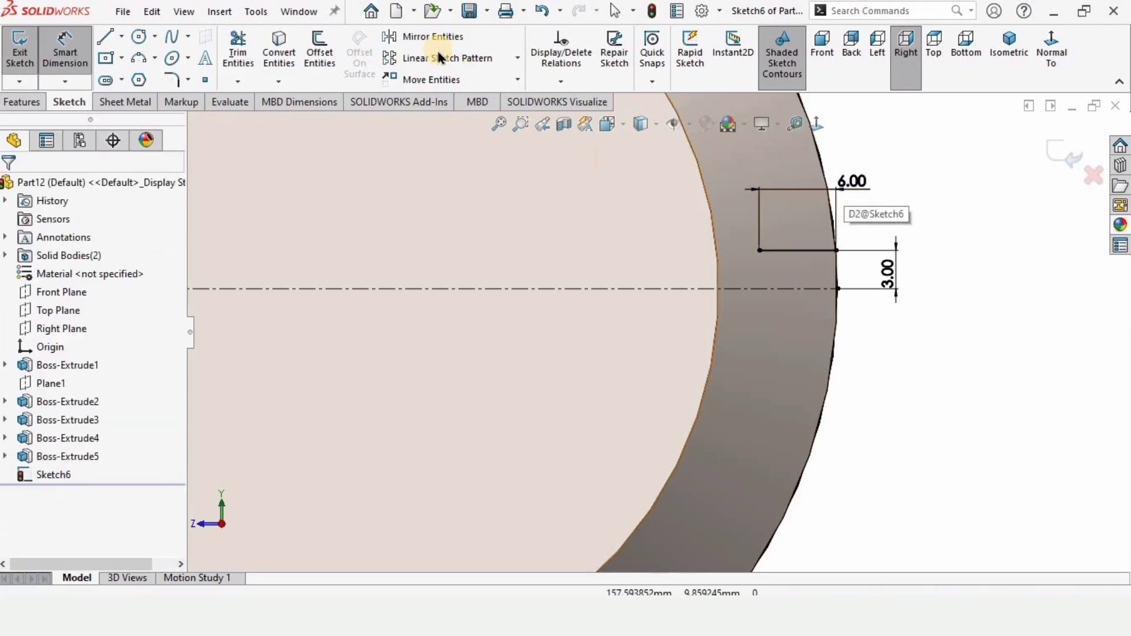
- Mirror the 6 mm line about the centerline
{"action": "left_click", "coordinate": [432, 37]}
{"action": "left_click", "coordinate": [91, 321]}
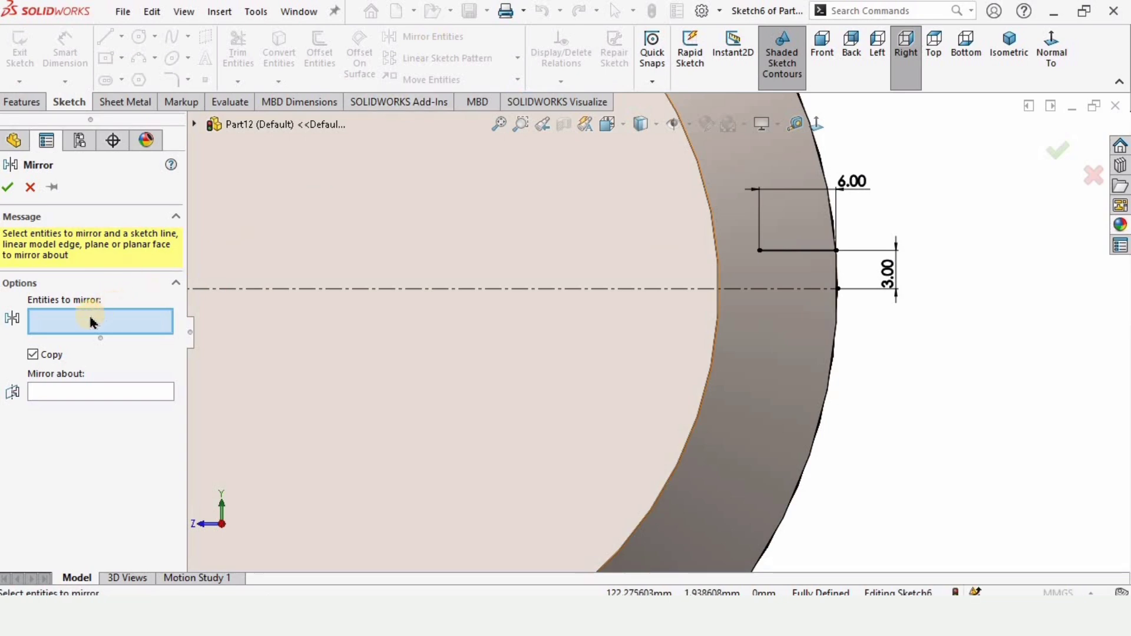
{"action": "left_click", "coordinate": [778, 251]}
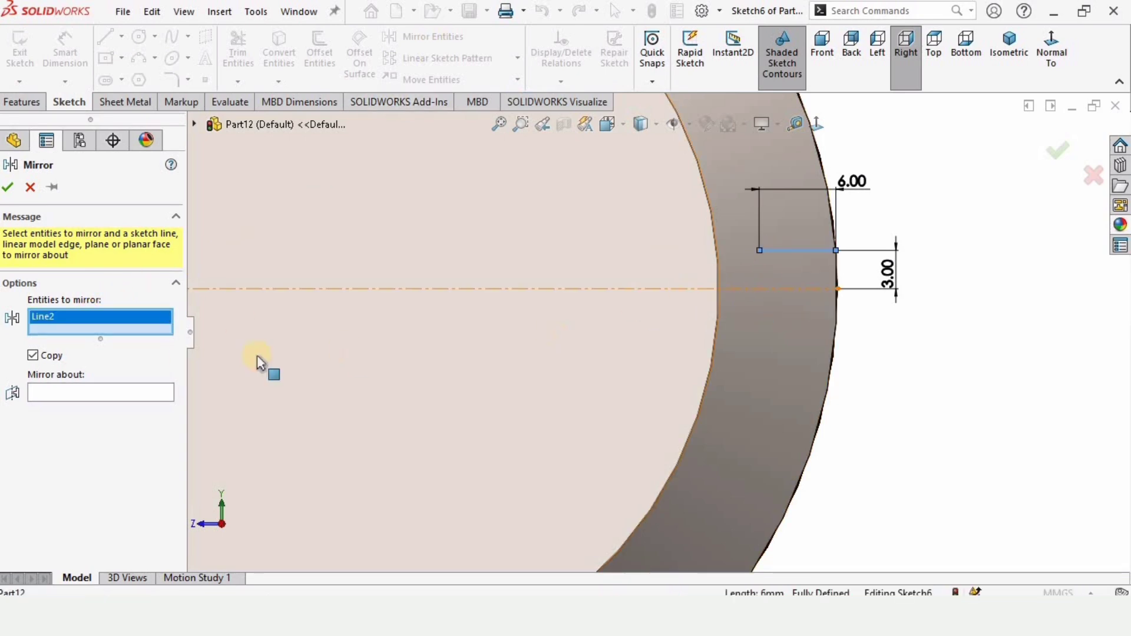
{"action": "left_click", "coordinate": [110, 393]}
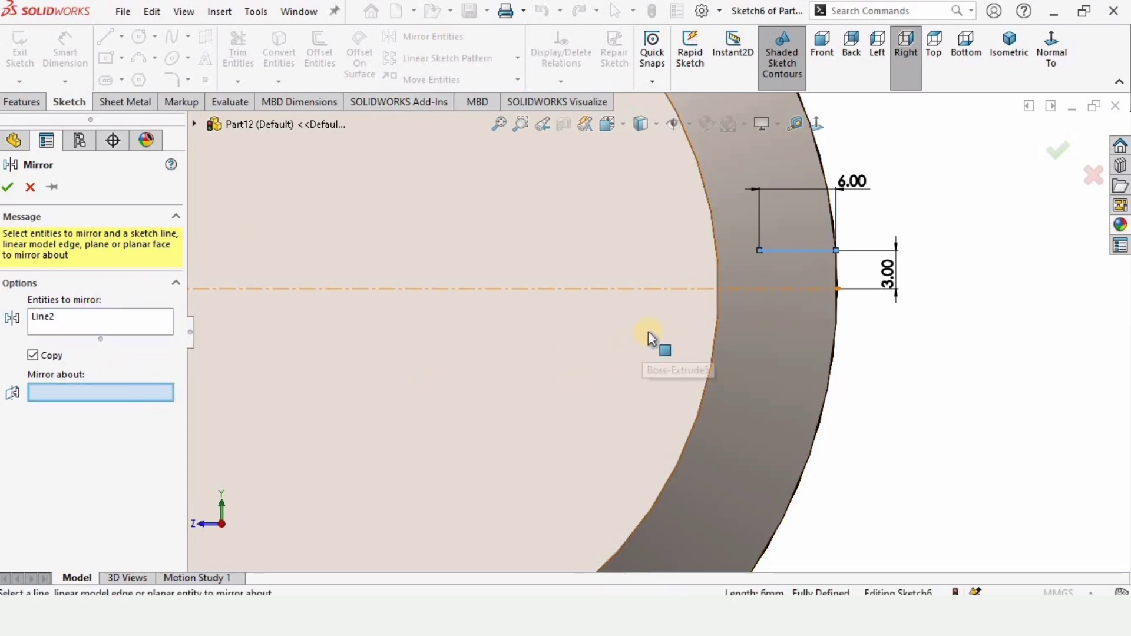
{"action": "left_click", "coordinate": [678, 290]}
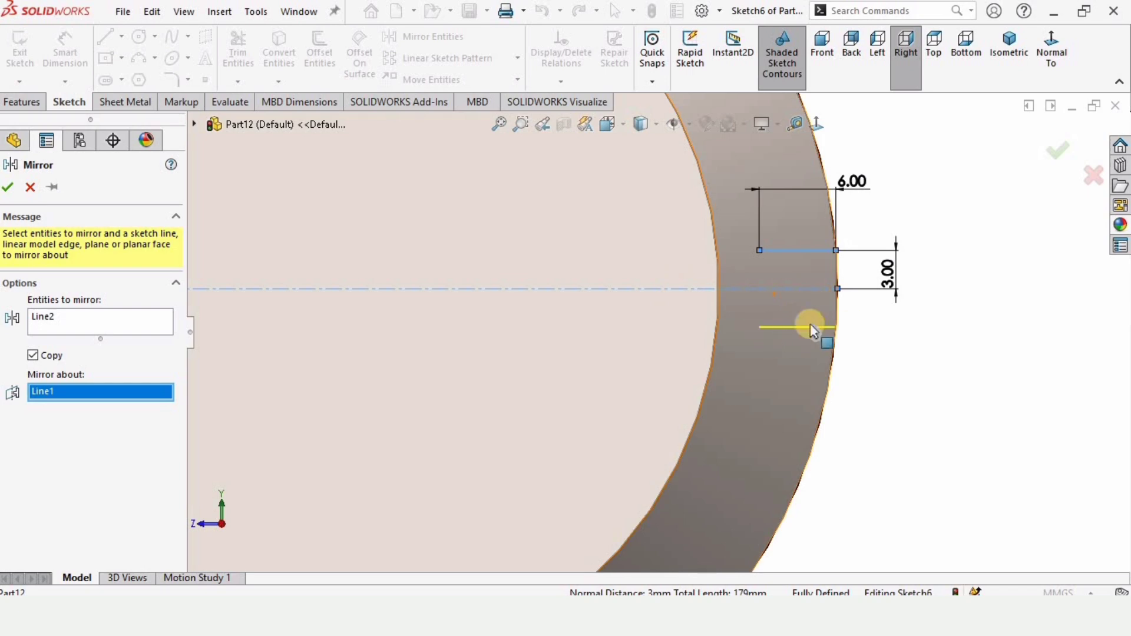
{"action": "left_click", "coordinate": [8, 188]}
- Close the slot's inner end with a three-point arc dimensioned R3
{"action": "left_click", "coordinate": [140, 62]}
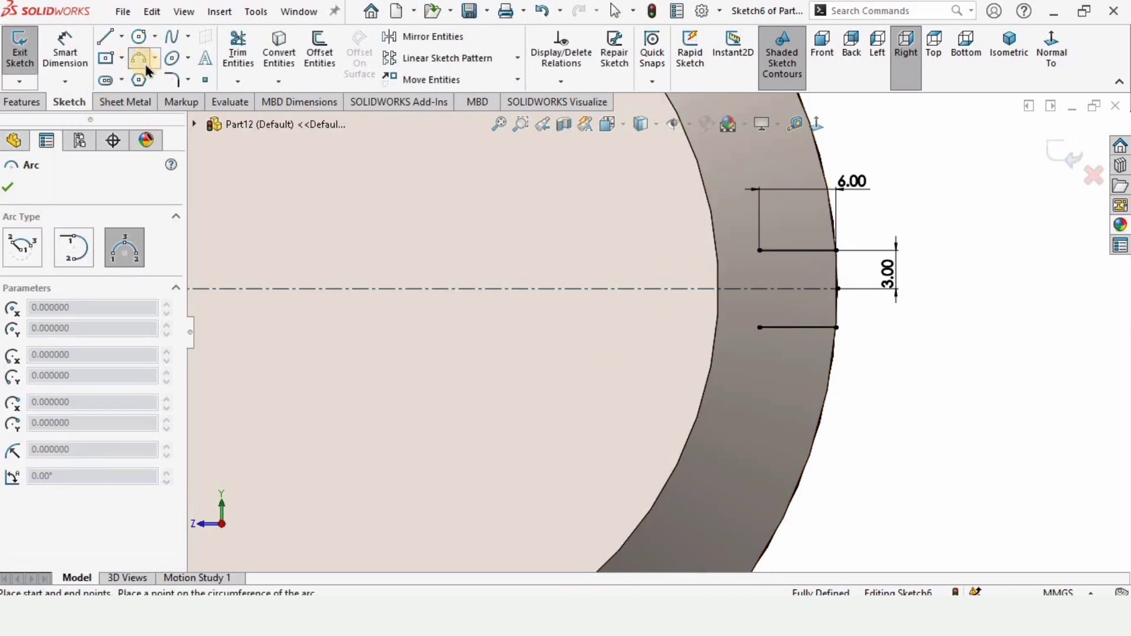
{"action": "left_click", "coordinate": [760, 251]}
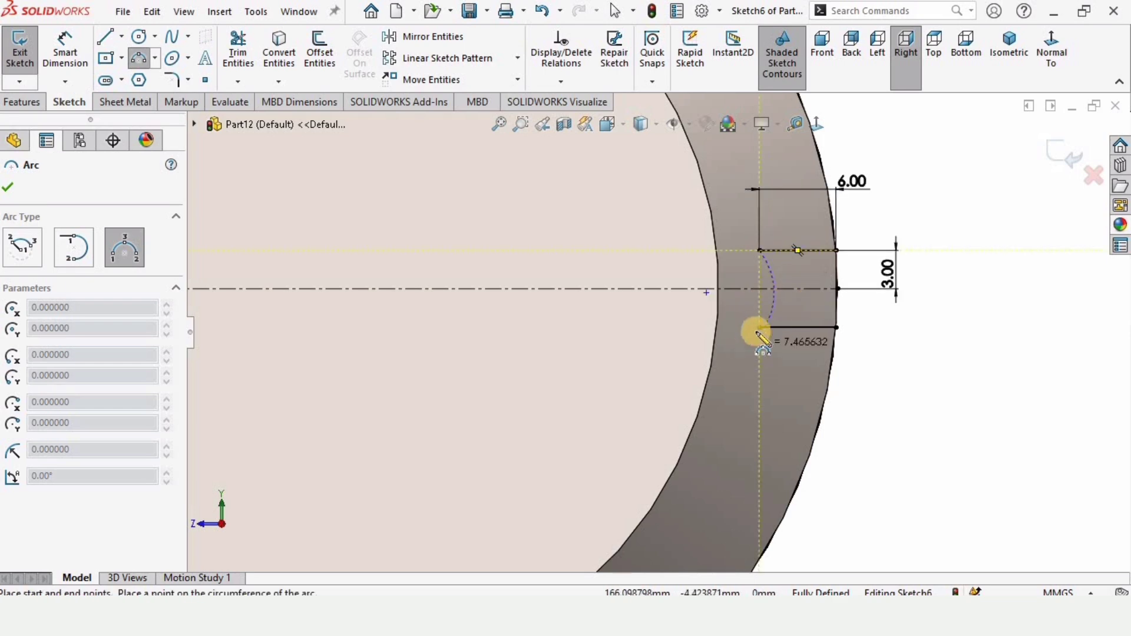
{"action": "left_click", "coordinate": [761, 327]}
{"action": "left_click", "coordinate": [744, 289]}
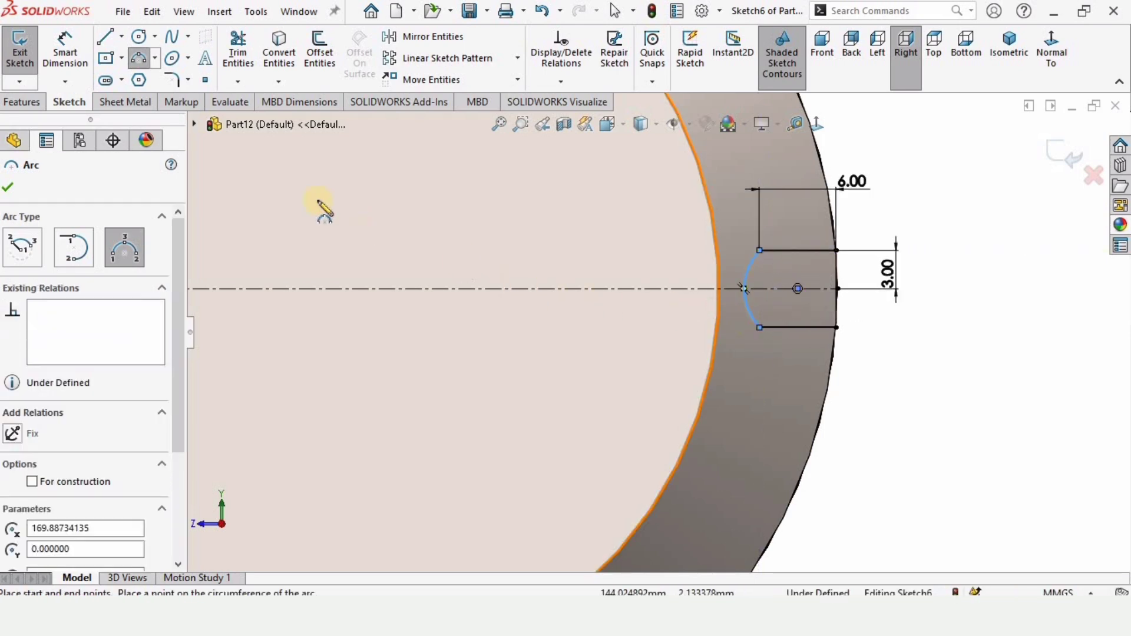
{"action": "left_click", "coordinate": [65, 51]}
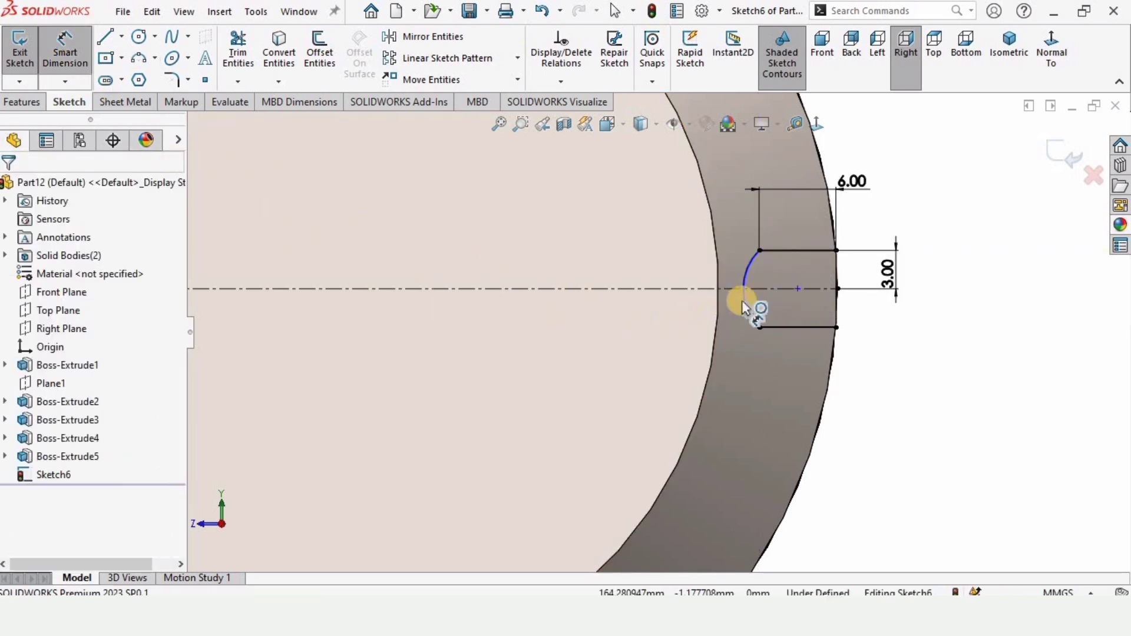
{"action": "left_click", "coordinate": [743, 300]}
{"action": "left_click", "coordinate": [678, 263]}
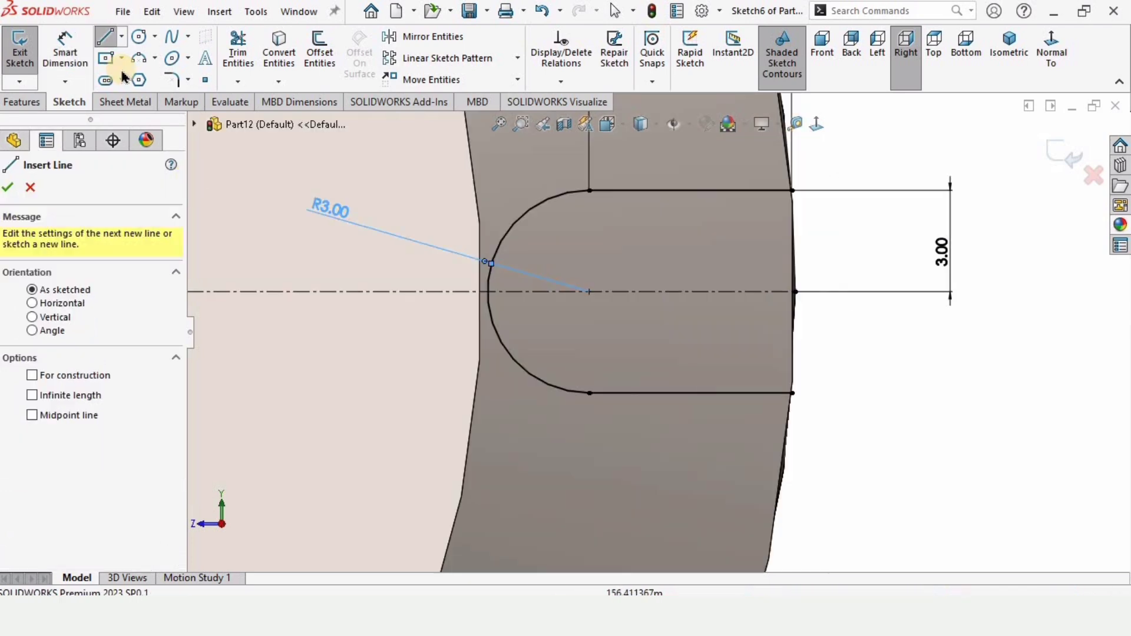
- Close the slot's outer end with a three-point arc dimensioned R5
{"action": "key", "text": "a"}
{"action": "scroll", "coordinate": [766, 309], "scroll_direction": "down", "scroll_amount": 2}
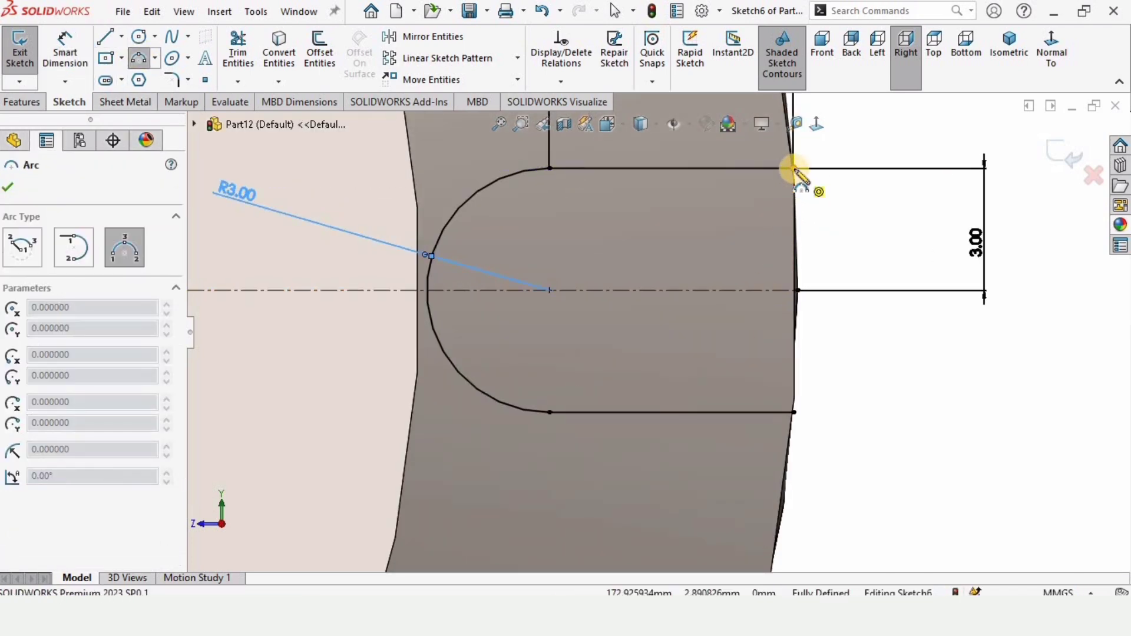
{"action": "left_click_drag", "start_coordinate": [797, 263], "coordinate": [794, 412]}
{"action": "left_click", "coordinate": [831, 289]}
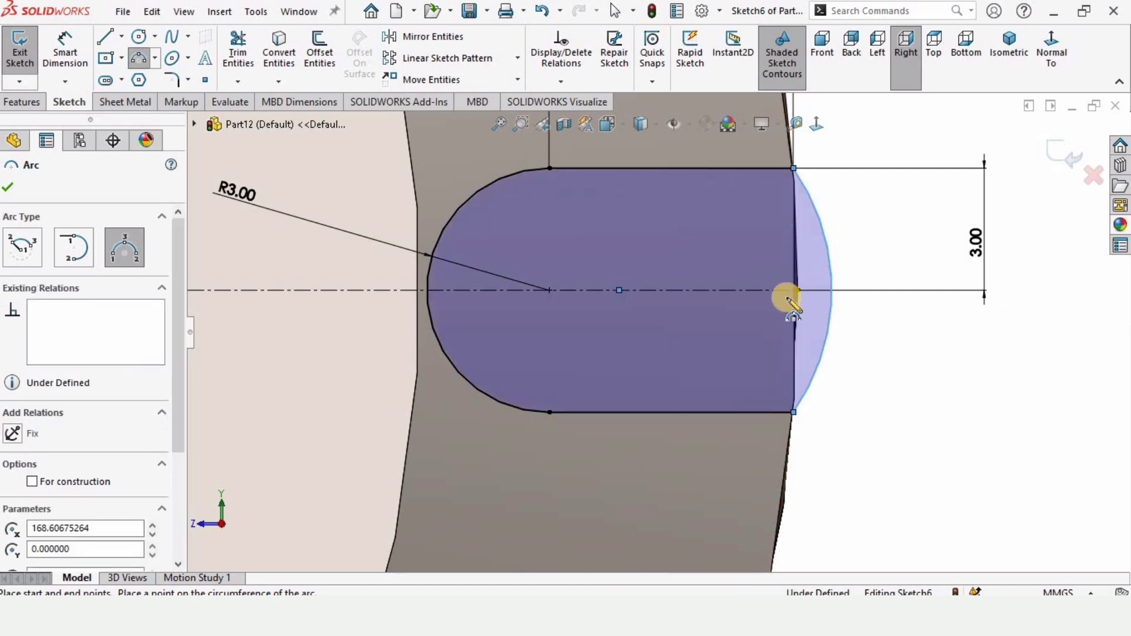
{"action": "key", "text": "Escape"}
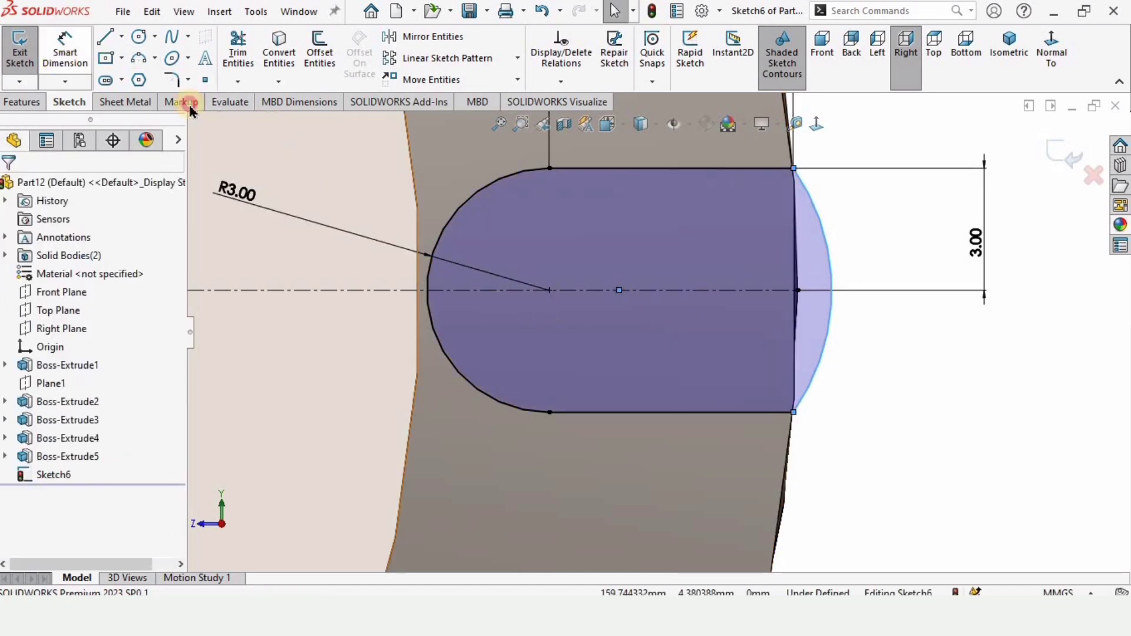
{"action": "key", "text": "d"}
{"action": "left_click", "coordinate": [848, 342]}
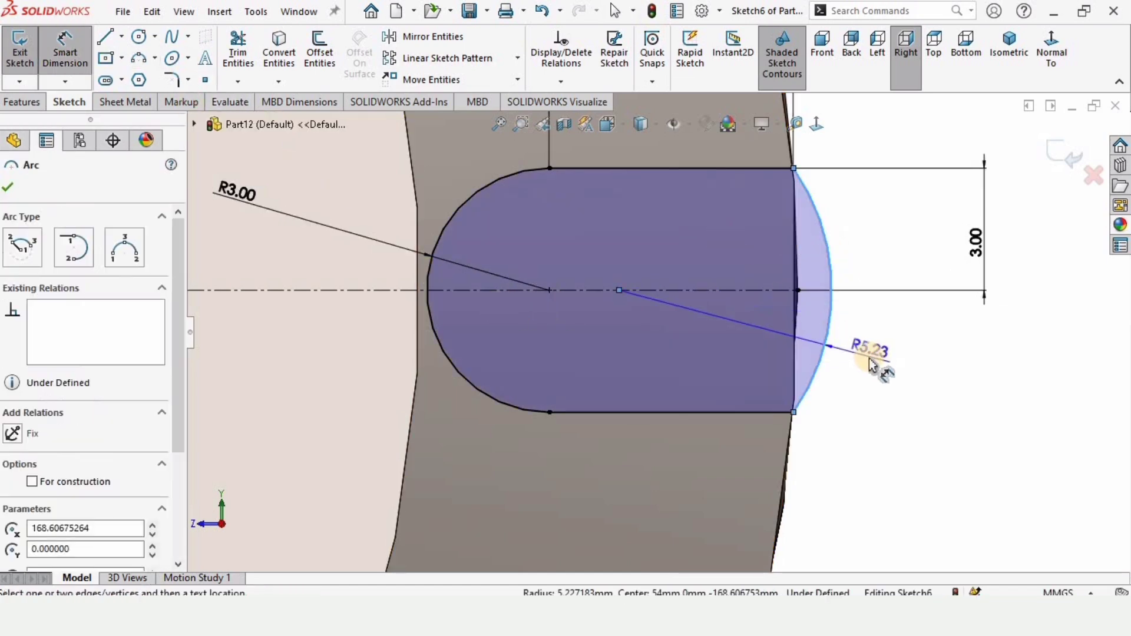
{"action": "left_click", "coordinate": [871, 364]}
{"action": "type", "text": "5"}
{"action": "key", "text": "Return"}
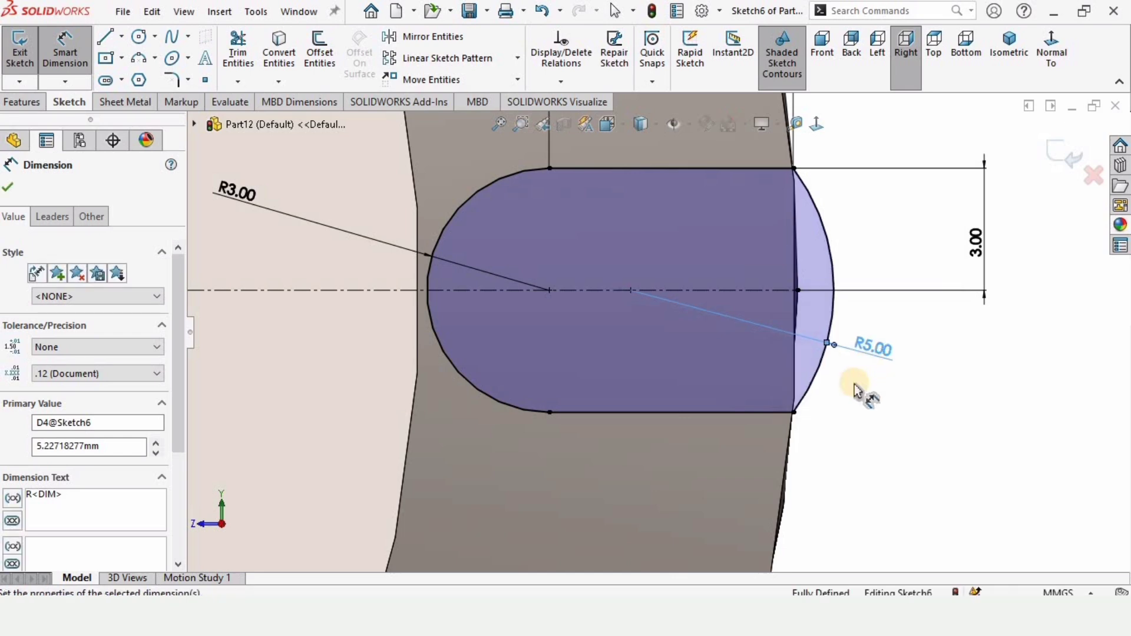
{"action": "scroll", "coordinate": [662, 313], "scroll_direction": "up", "scroll_amount": 3}
{"action": "left_click", "coordinate": [24, 103]}
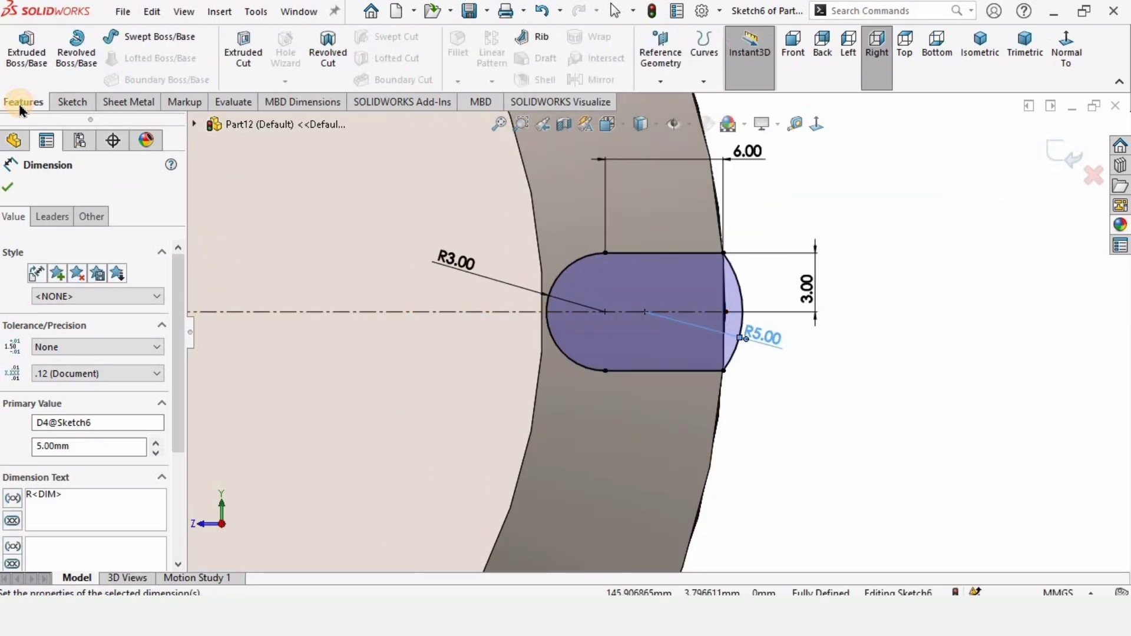
{"action": "left_click", "coordinate": [236, 51]}
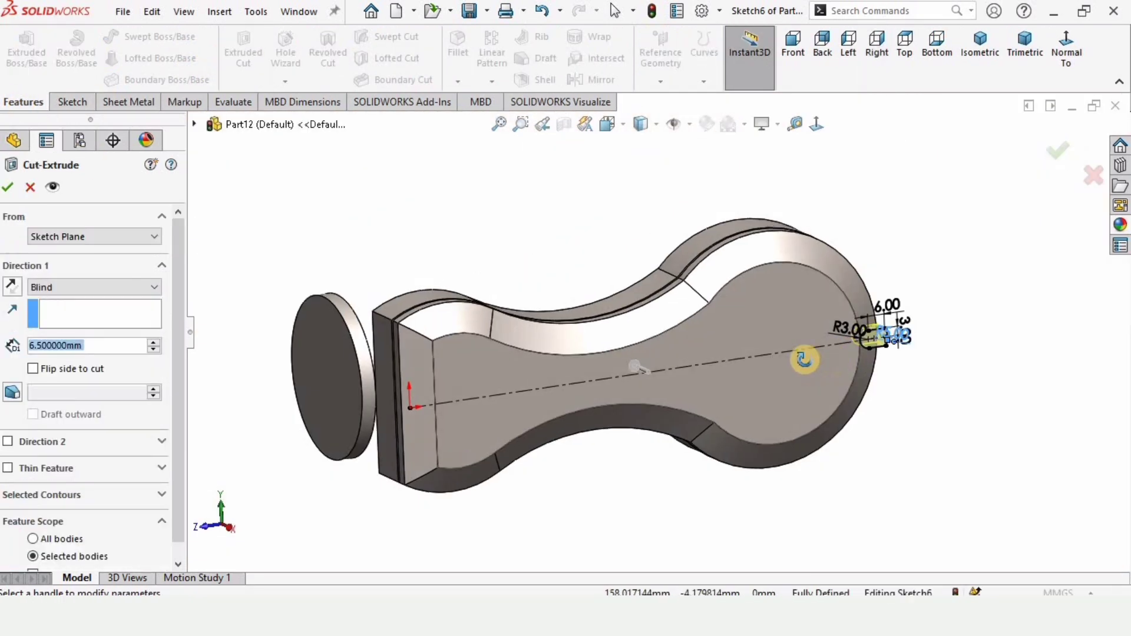
- Orbit and zoom around the part to inspect the new 6.5 mm slot cut
{"action": "middle_click_drag", "start_coordinate": [804, 360], "coordinate": [678, 397]}
{"action": "scroll", "coordinate": [677, 397], "scroll_direction": "down", "scroll_amount": 4}
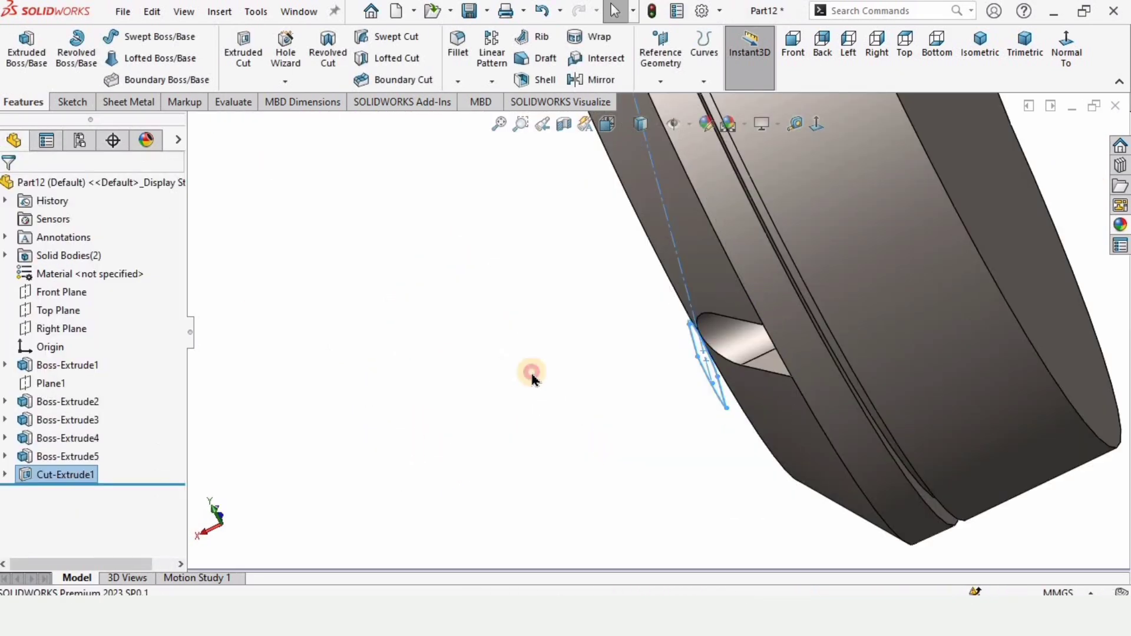
{"action": "middle_click_drag", "start_coordinate": [530, 373], "coordinate": [803, 275]}
{"action": "scroll", "coordinate": [804, 275], "scroll_direction": "up", "scroll_amount": 3}
{"action": "middle_click_drag", "start_coordinate": [783, 232], "coordinate": [808, 286]}
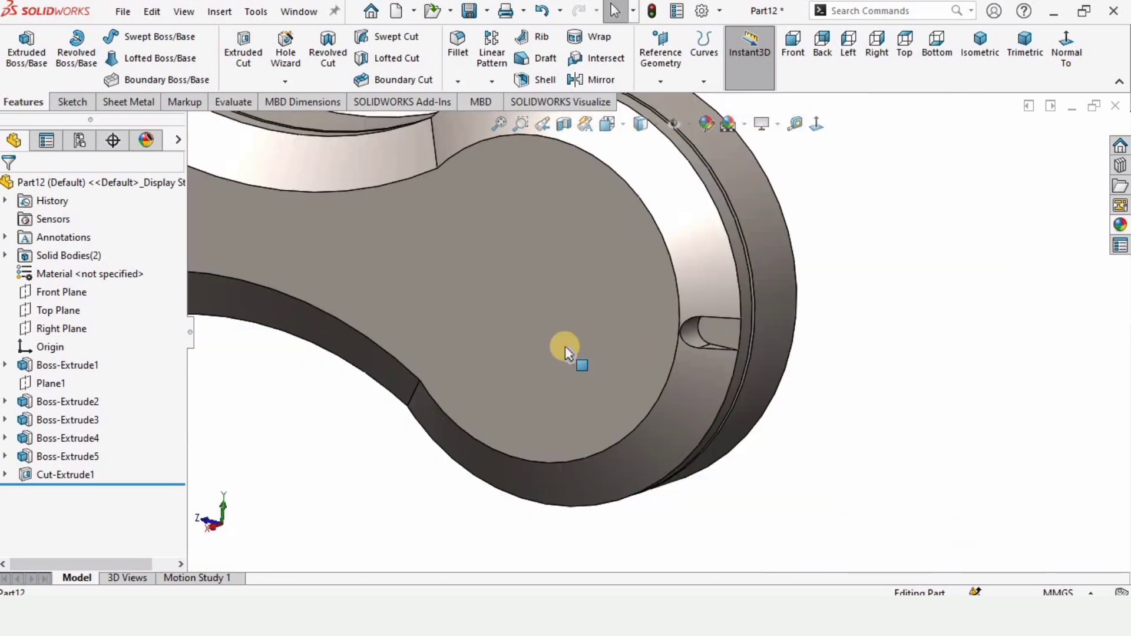
{"action": "scroll", "coordinate": [565, 345], "scroll_direction": "up", "scroll_amount": 4}
- Start a new sketch, Sketch7, on the slot-end face
{"action": "middle_click_drag", "start_coordinate": [566, 291], "coordinate": [581, 329]}
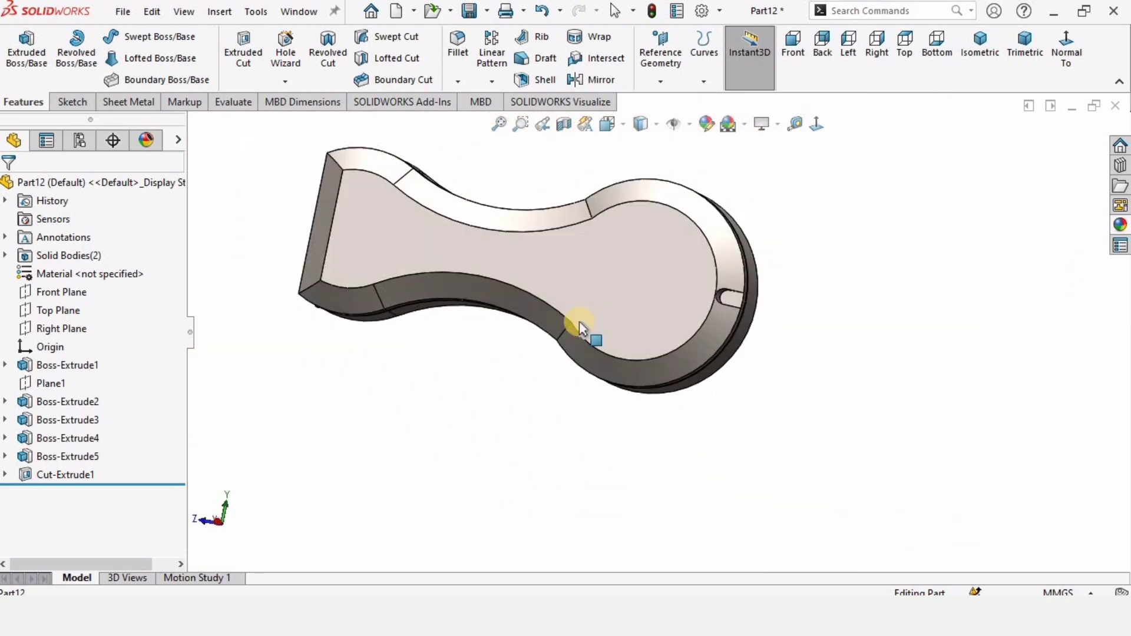
{"action": "scroll", "coordinate": [811, 340], "scroll_direction": "down", "scroll_amount": 4}
{"action": "left_click", "coordinate": [864, 360]}
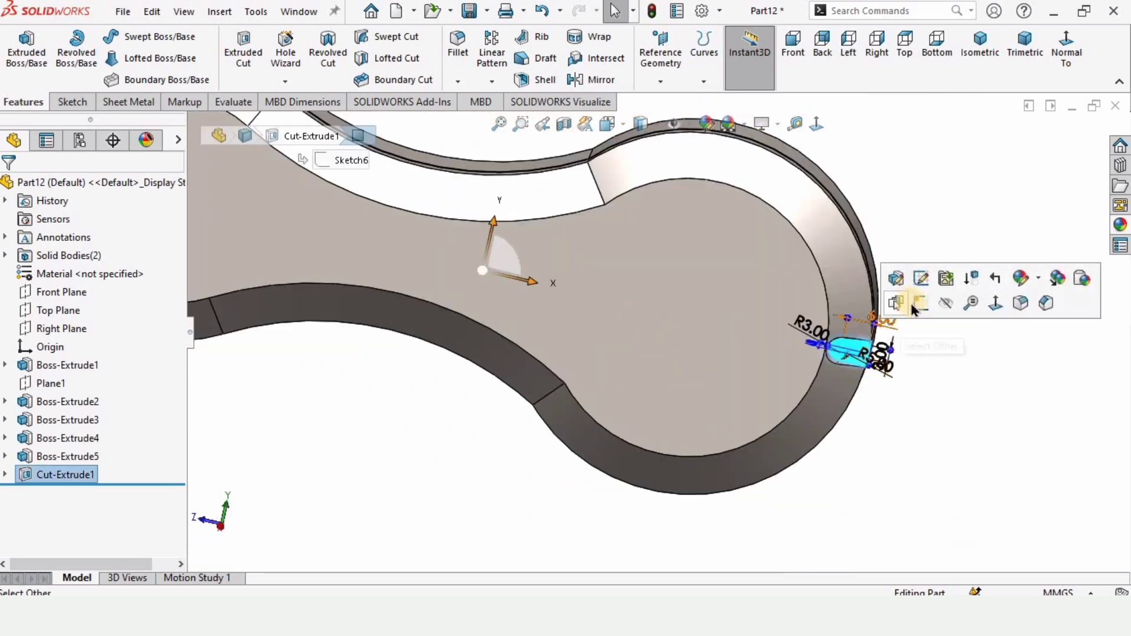
{"action": "left_click", "coordinate": [900, 305]}
- Draw a horizontal construction centerline across the slot
{"action": "scroll", "coordinate": [889, 363], "scroll_direction": "down", "scroll_amount": 3}
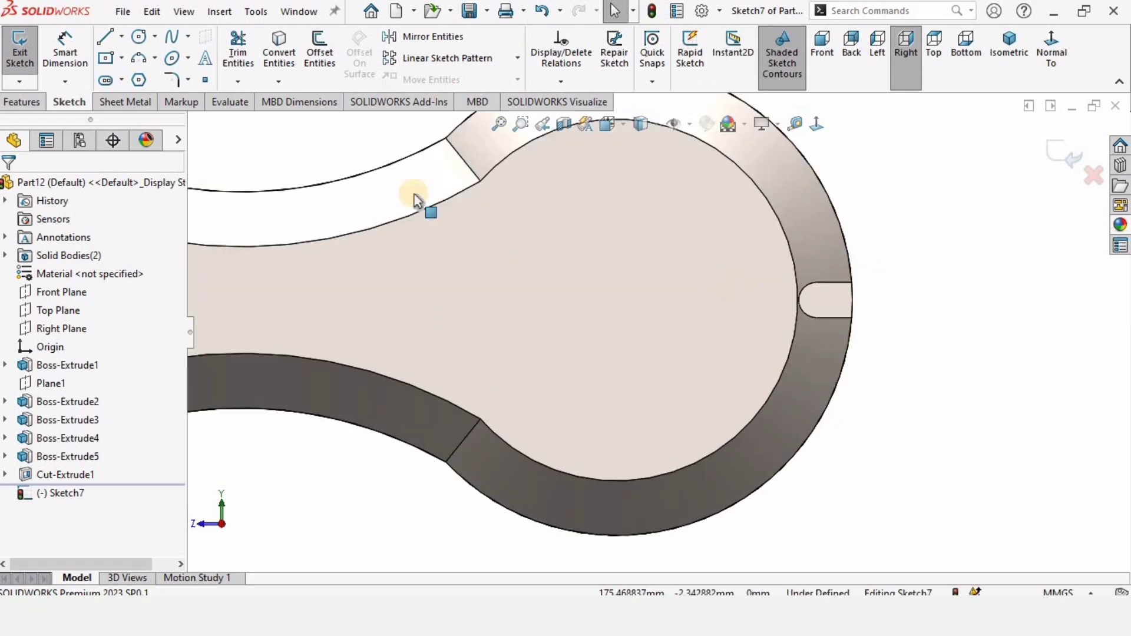
{"action": "left_click", "coordinate": [122, 36]}
{"action": "left_click", "coordinate": [147, 76]}
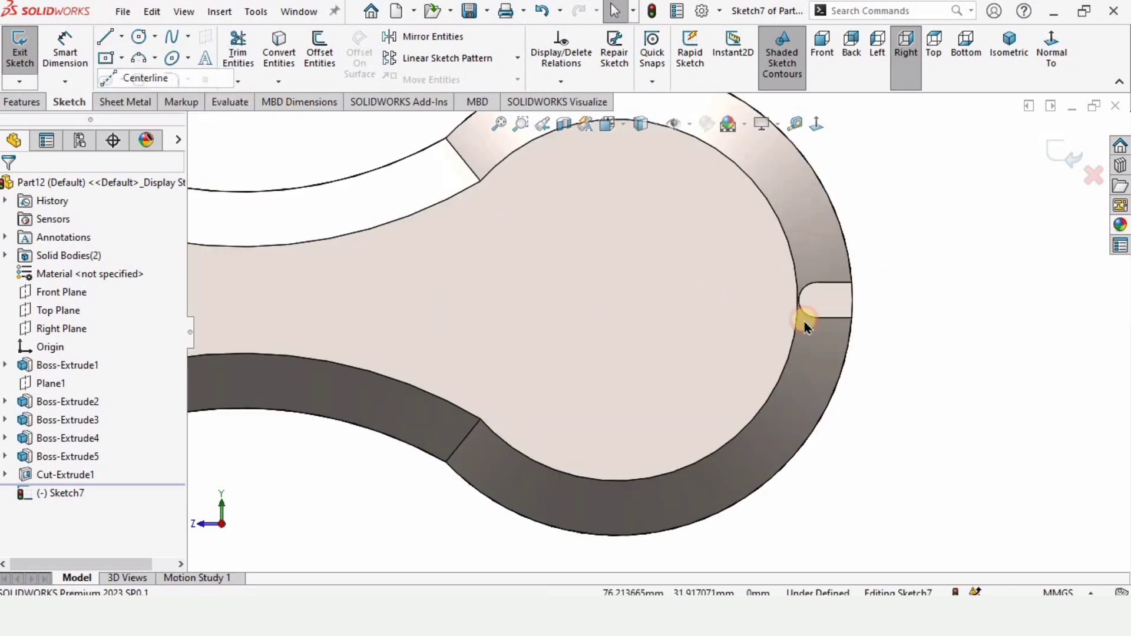
{"action": "scroll", "coordinate": [858, 314], "scroll_direction": "down", "scroll_amount": 1}
{"action": "scroll", "coordinate": [851, 304], "scroll_direction": "down", "scroll_amount": 1}
{"action": "left_click", "coordinate": [853, 297]}
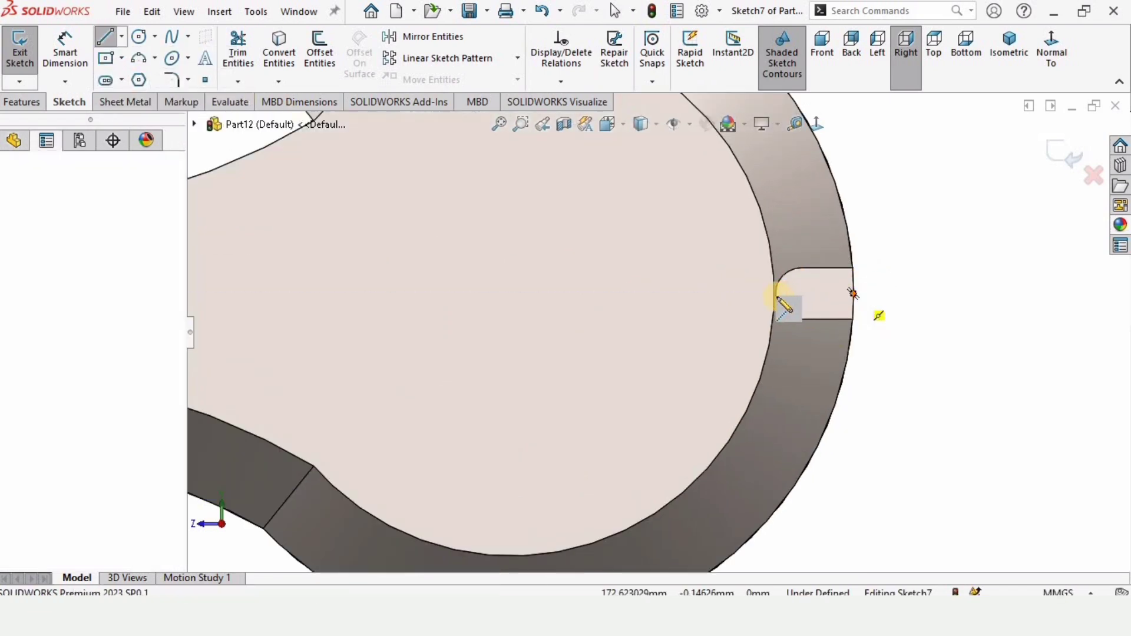
{"action": "left_click", "coordinate": [776, 293]}
{"action": "key", "text": "Escape"}
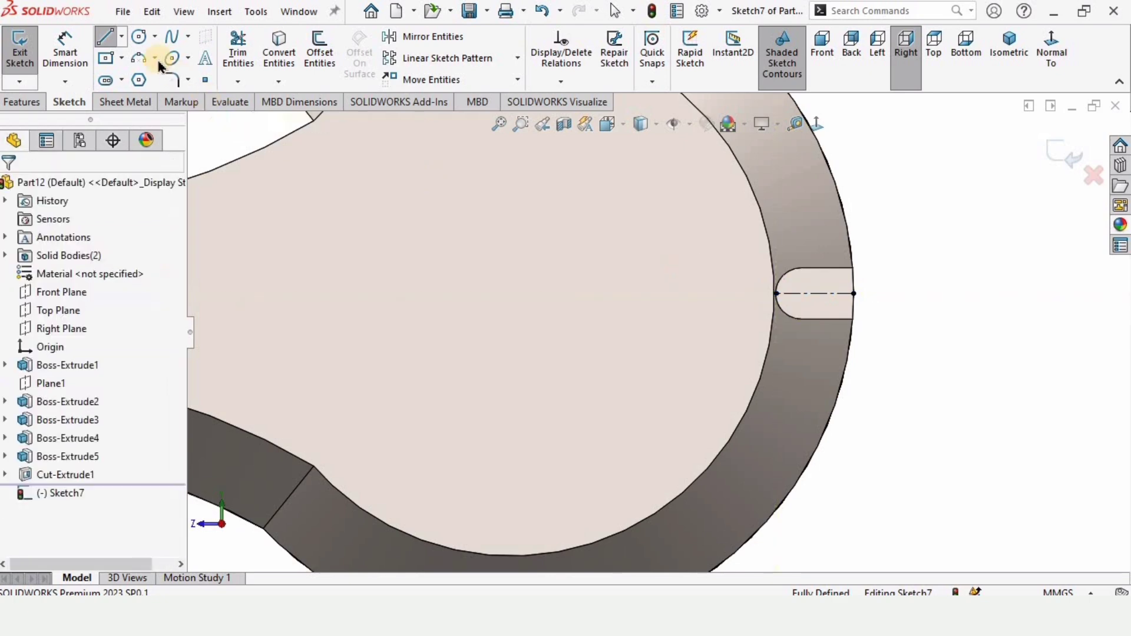
- Draw a circle centred on the centerline and dimension its diameter to 3.5 mm
{"action": "left_click", "coordinate": [139, 36]}
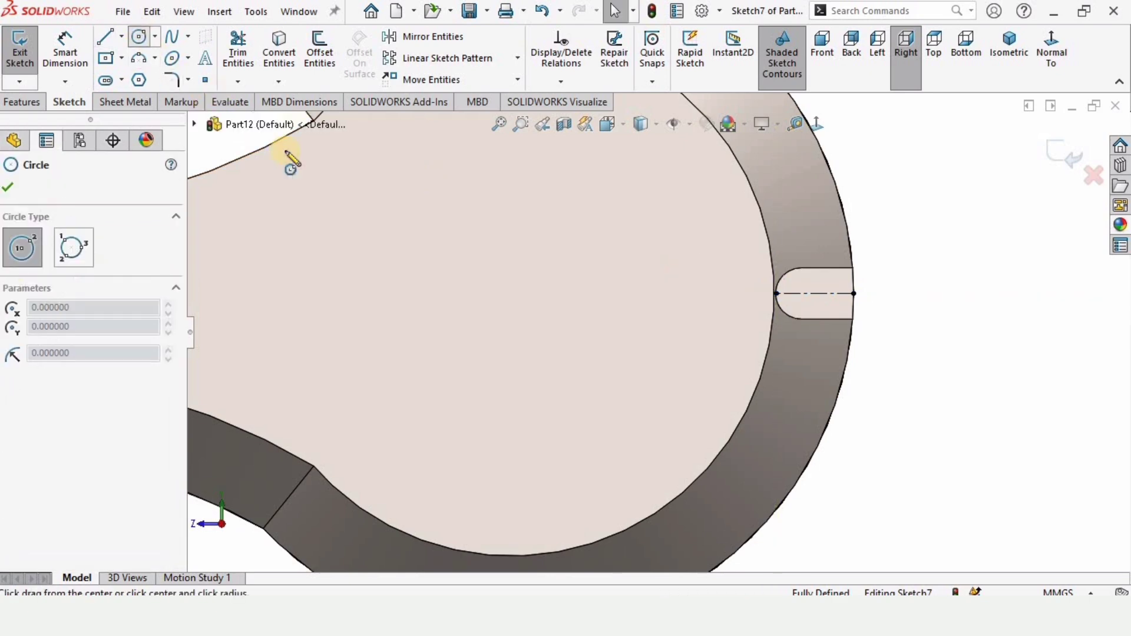
{"action": "left_click", "coordinate": [815, 293]}
{"action": "left_click", "coordinate": [803, 292]}
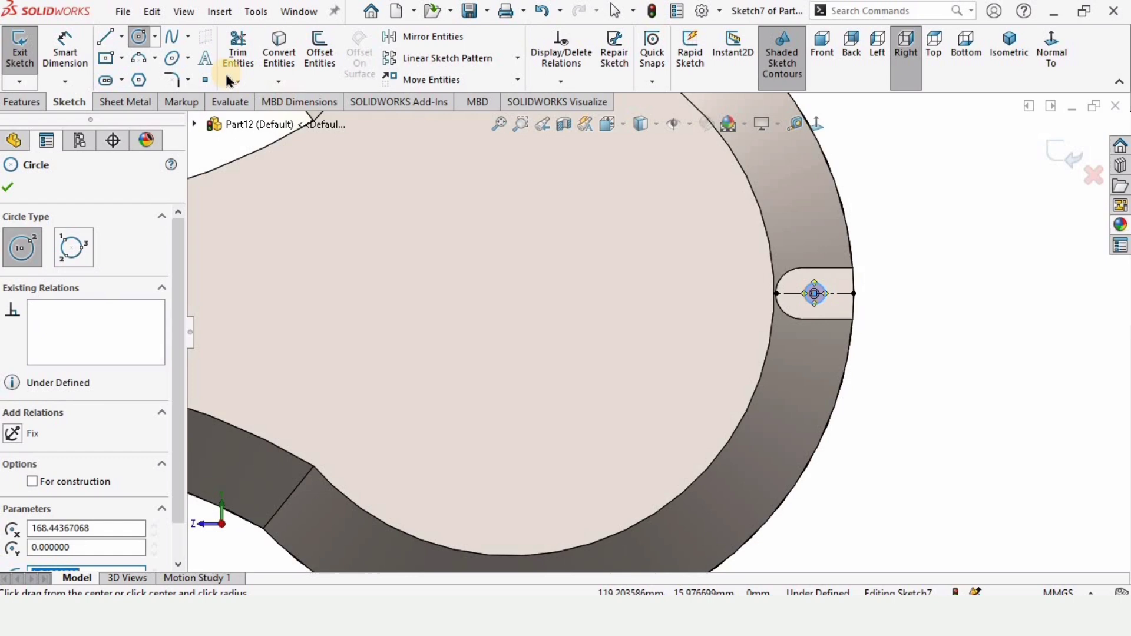
{"action": "left_click", "coordinate": [76, 54]}
{"action": "scroll", "coordinate": [819, 298], "scroll_direction": "down", "scroll_amount": 3}
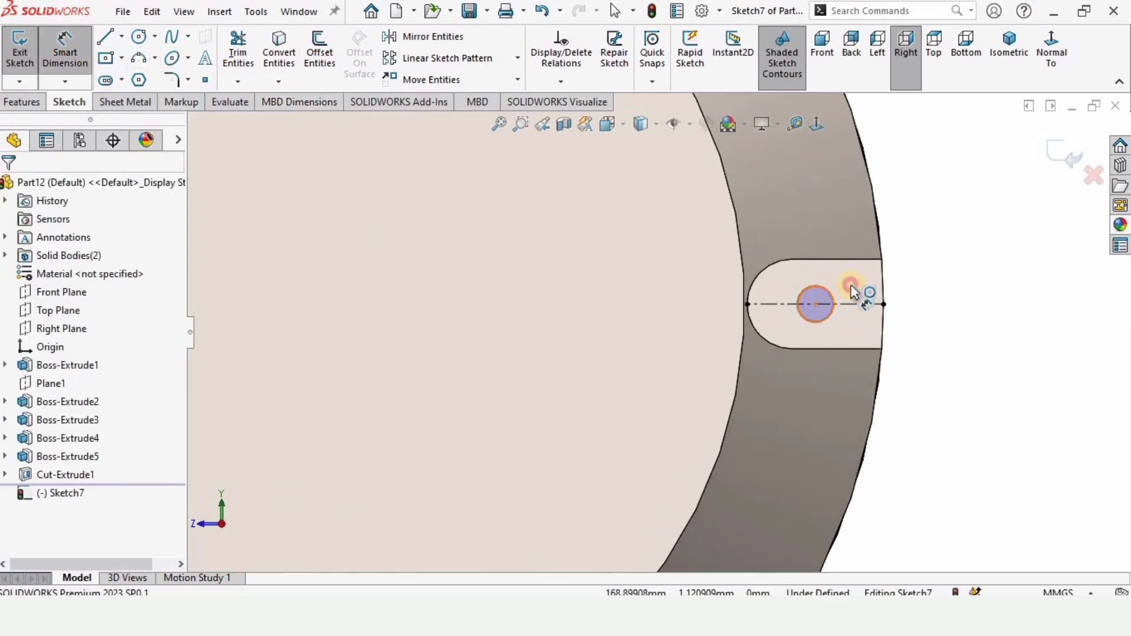
{"action": "left_click", "coordinate": [852, 290]}
{"action": "left_click", "coordinate": [942, 287]}
{"action": "type", "text": "3.5"}
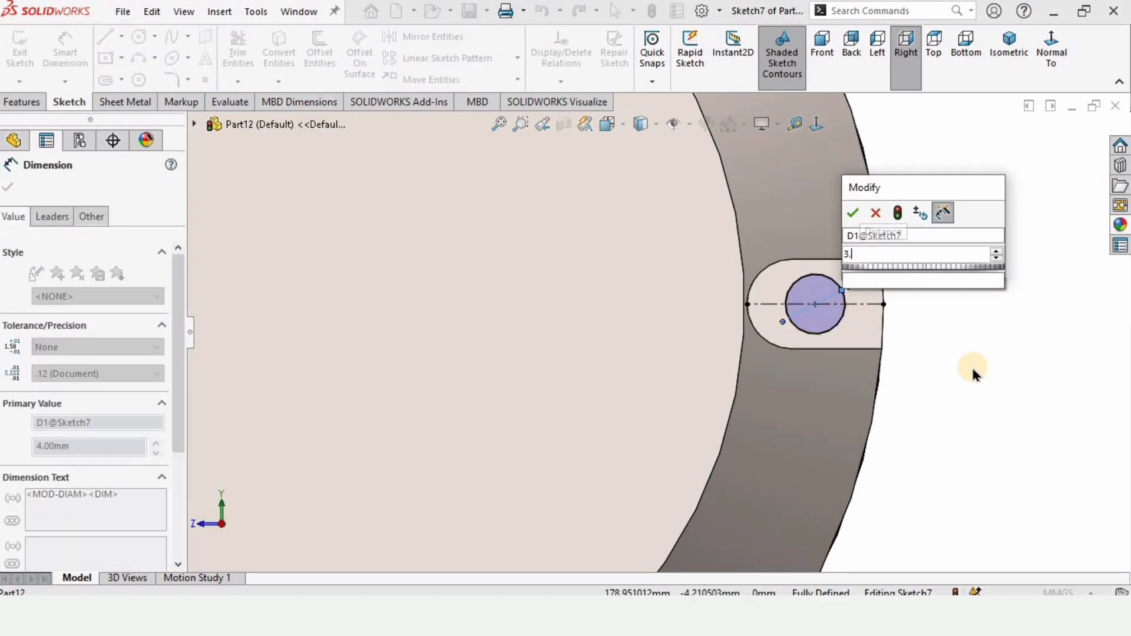
{"action": "key", "text": "Return"}
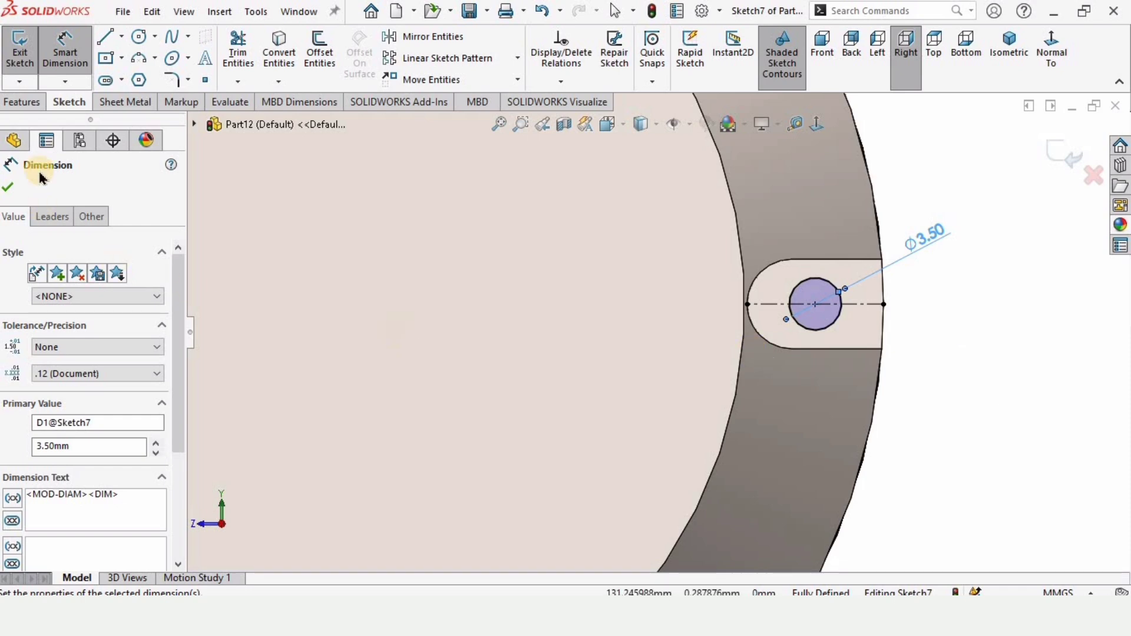
{"action": "left_click", "coordinate": [27, 105]}
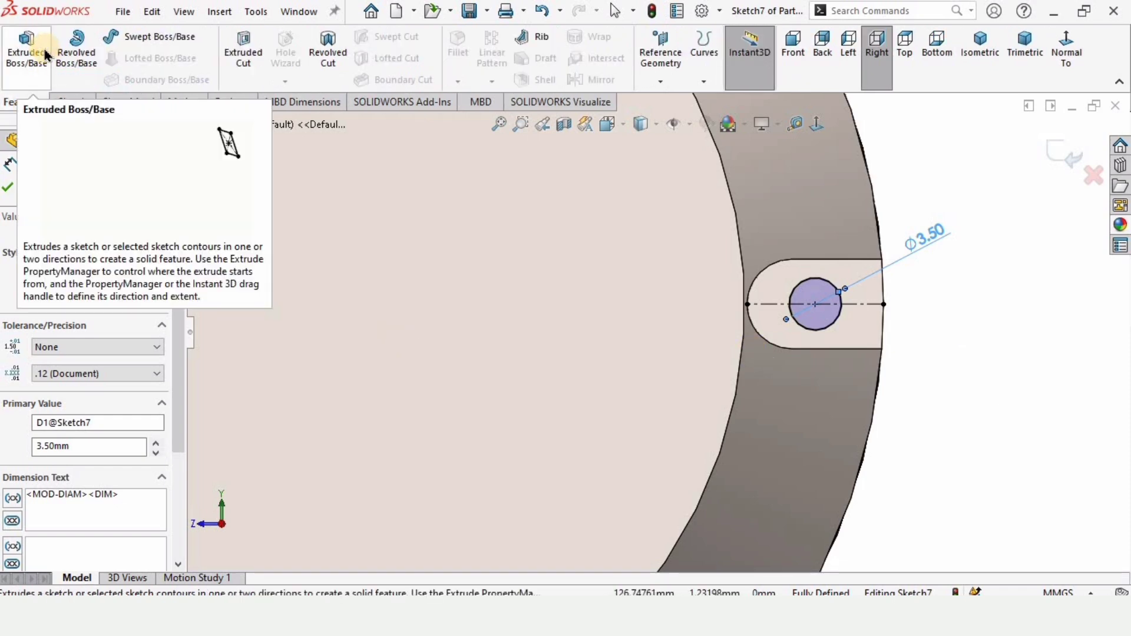
- Extrude-cut the Ø3.5 mm circle 5 mm blind to form the hole as Cut-Extrude2
{"action": "left_click", "coordinate": [243, 53]}
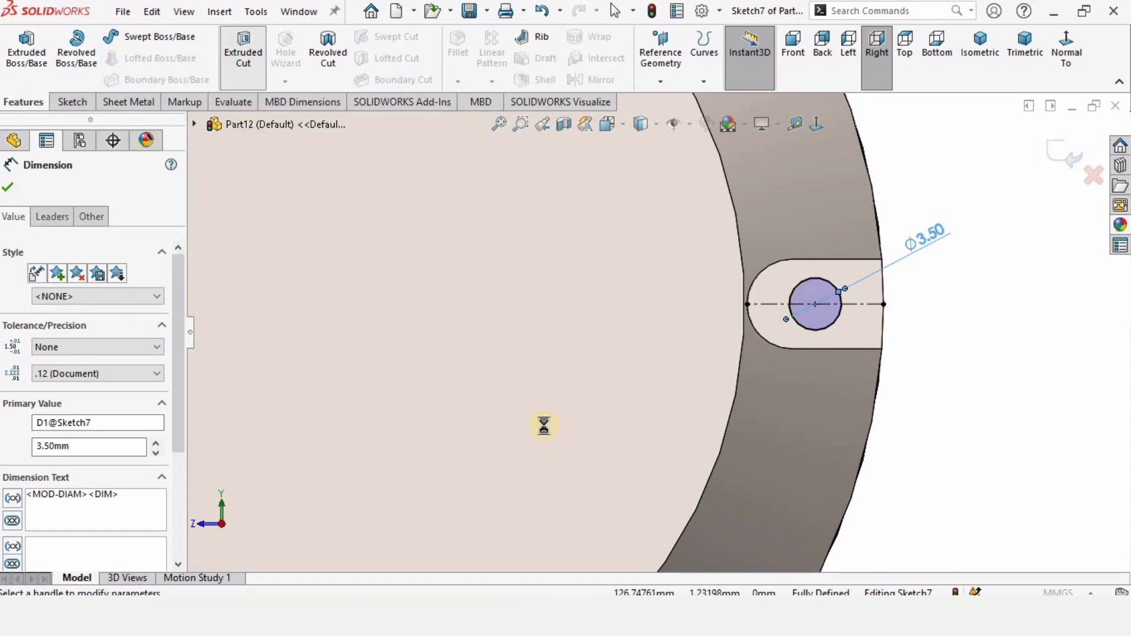
{"action": "type", "text": "5"}
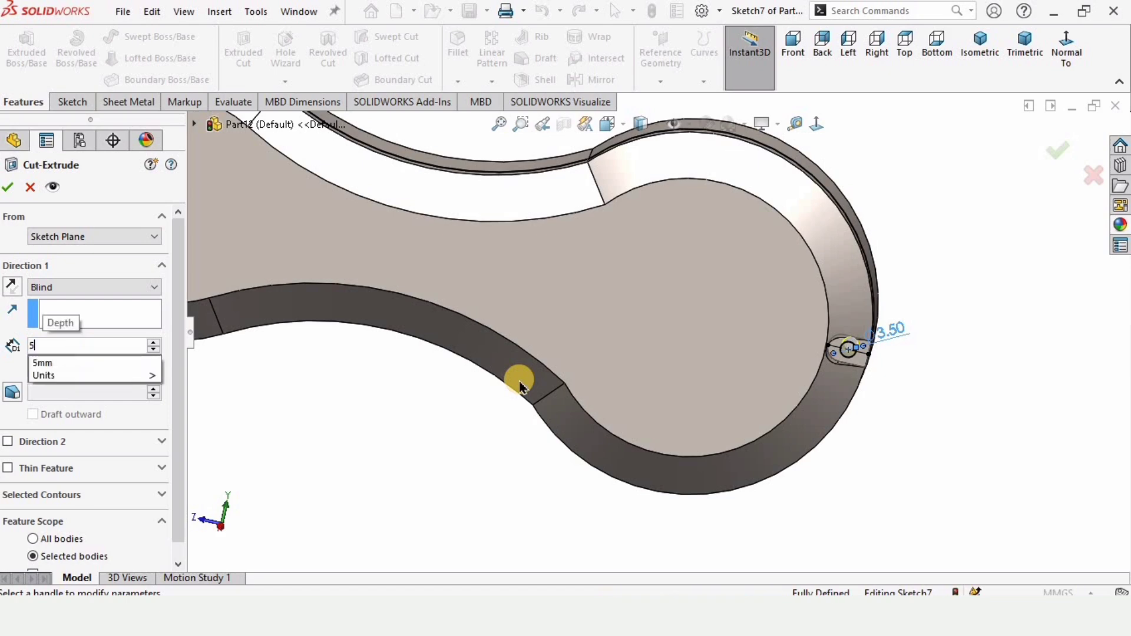
{"action": "key", "text": "Return"}
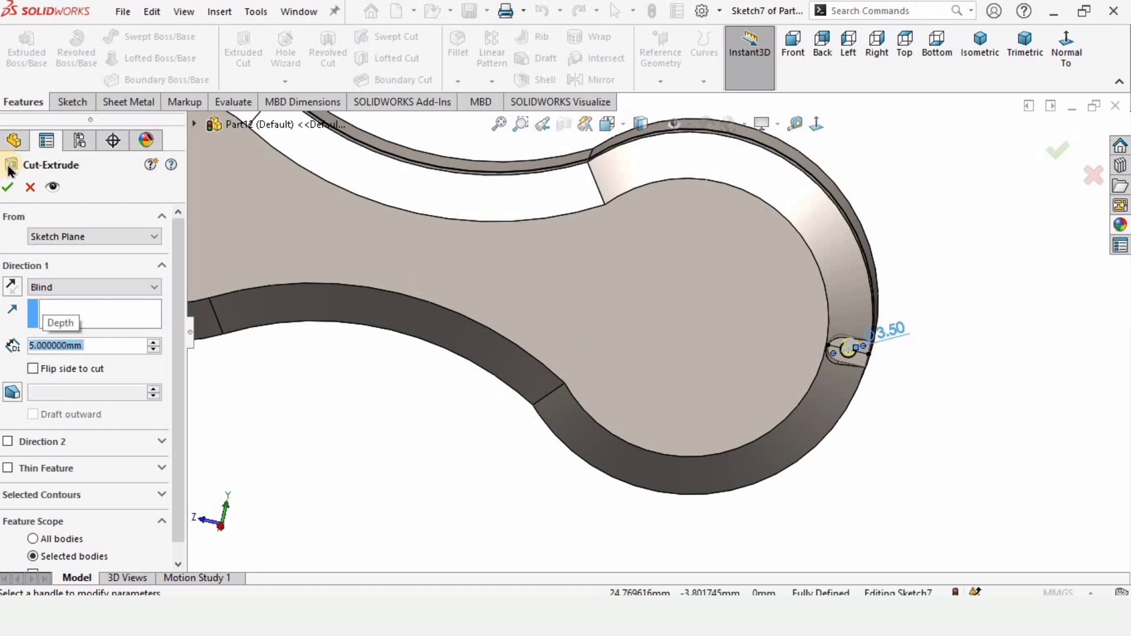
{"action": "left_click", "coordinate": [9, 187]}
{"action": "scroll", "coordinate": [849, 349], "scroll_direction": "down", "scroll_amount": 3}
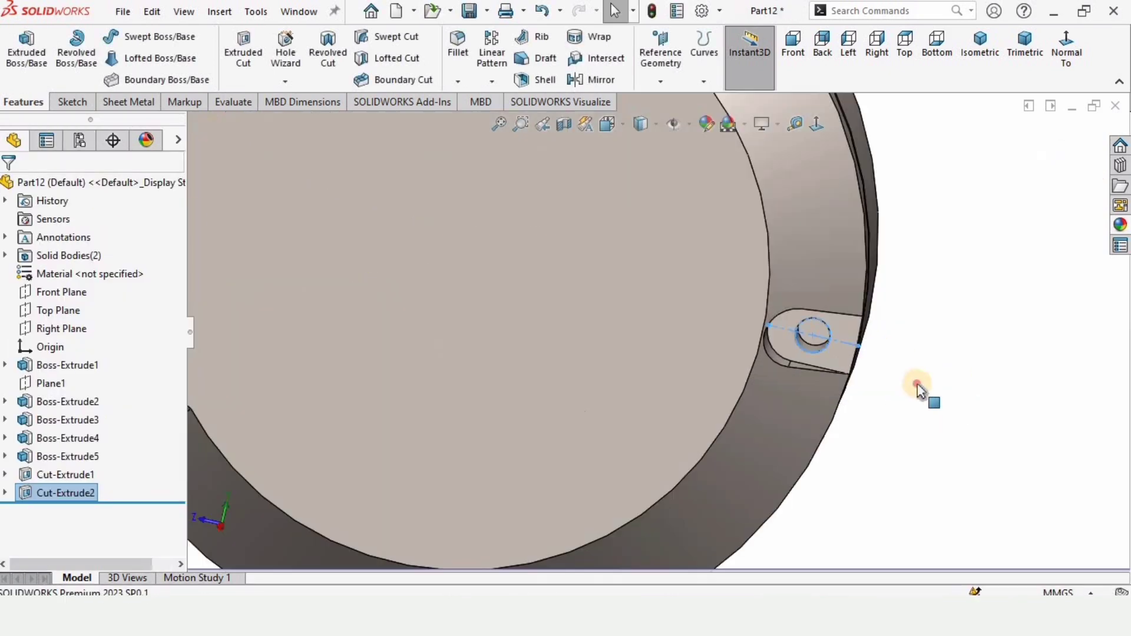
{"action": "scroll", "coordinate": [770, 328], "scroll_direction": "up", "scroll_amount": 5}
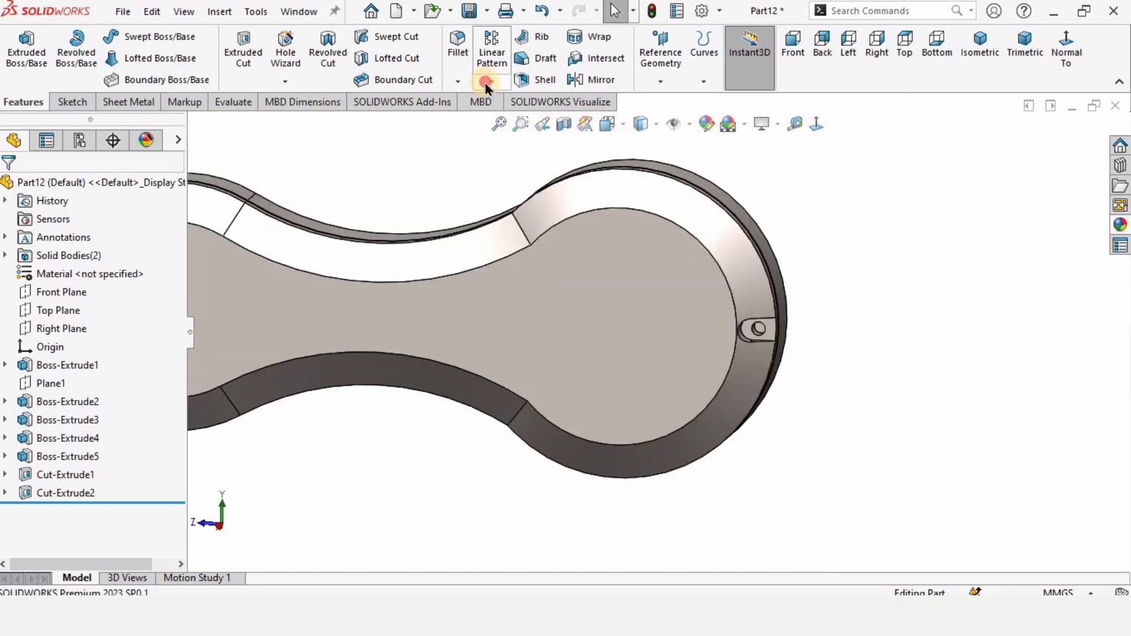
{"action": "left_click", "coordinate": [487, 83]}
{"action": "left_click", "coordinate": [521, 122]}
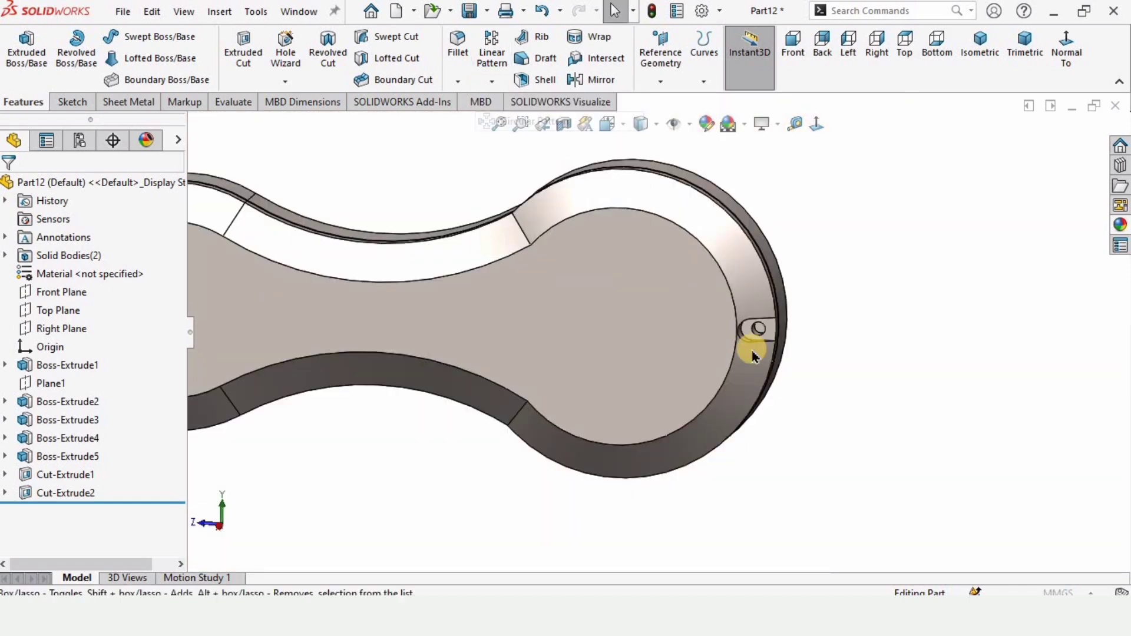
- Set the circular pattern axis to the round end's edge and pattern Cut-Extrude1 and Cut-Extrude2
{"action": "scroll", "coordinate": [747, 331], "scroll_direction": "down", "scroll_amount": 3}
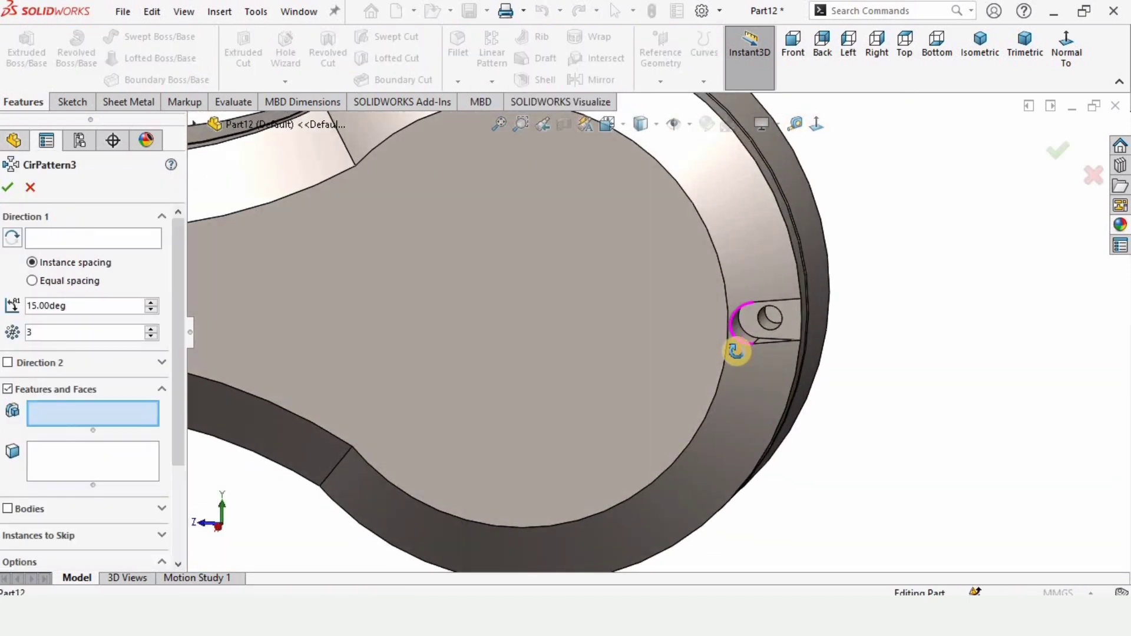
{"action": "left_click", "coordinate": [125, 267]}
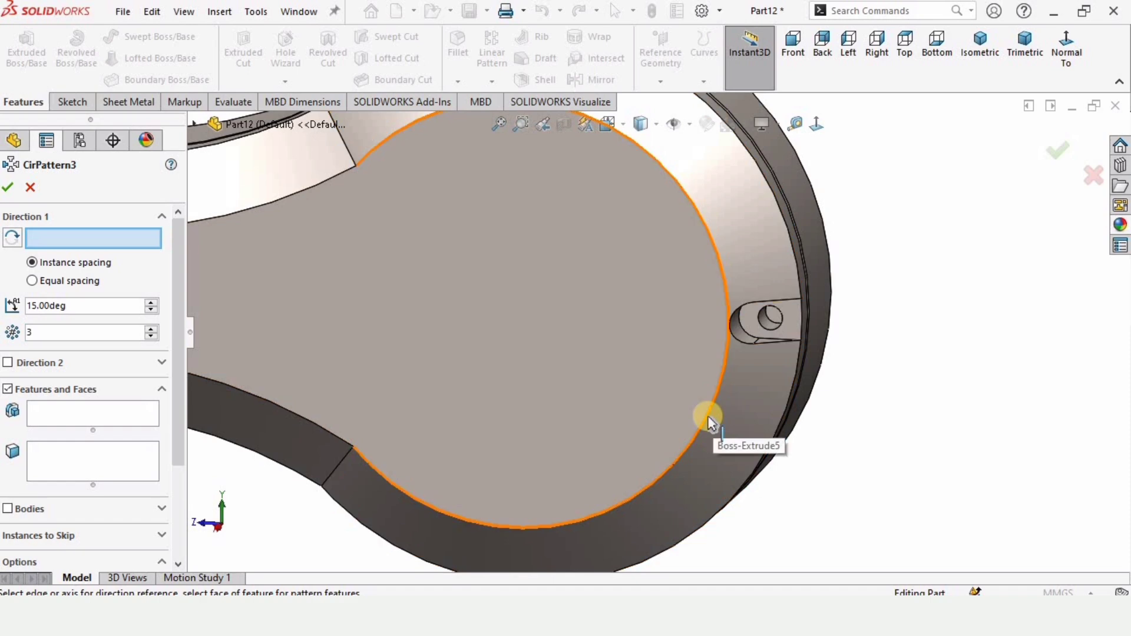
{"action": "left_click", "coordinate": [706, 421]}
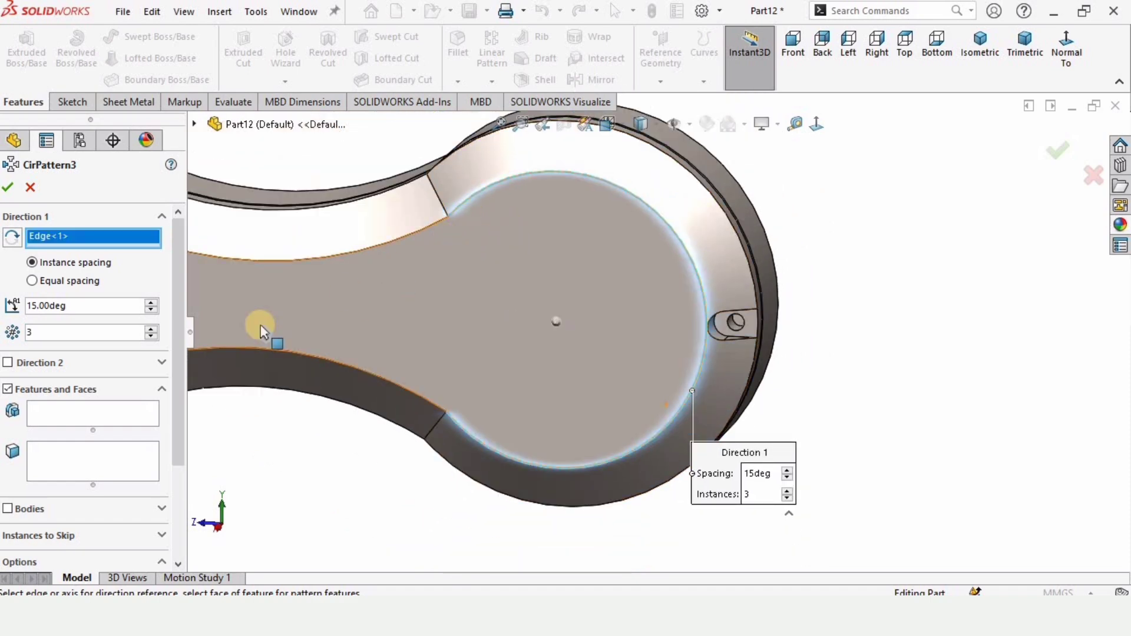
{"action": "scroll", "coordinate": [171, 332], "scroll_direction": "down", "scroll_amount": 1}
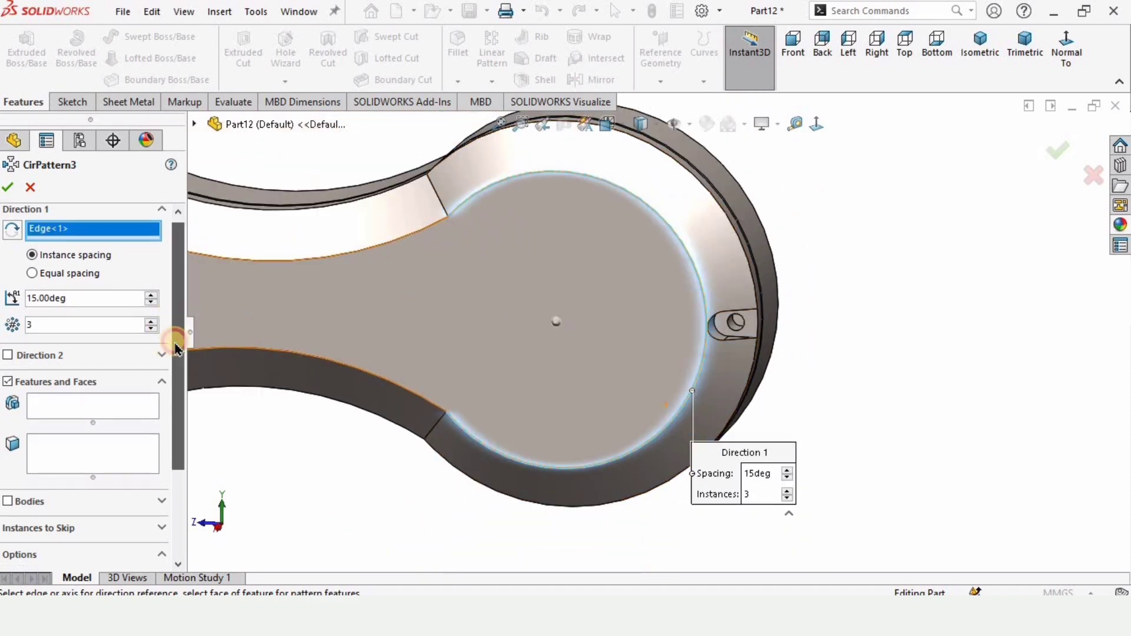
{"action": "left_click", "coordinate": [68, 393]}
{"action": "scroll", "coordinate": [784, 333], "scroll_direction": "down", "scroll_amount": 5}
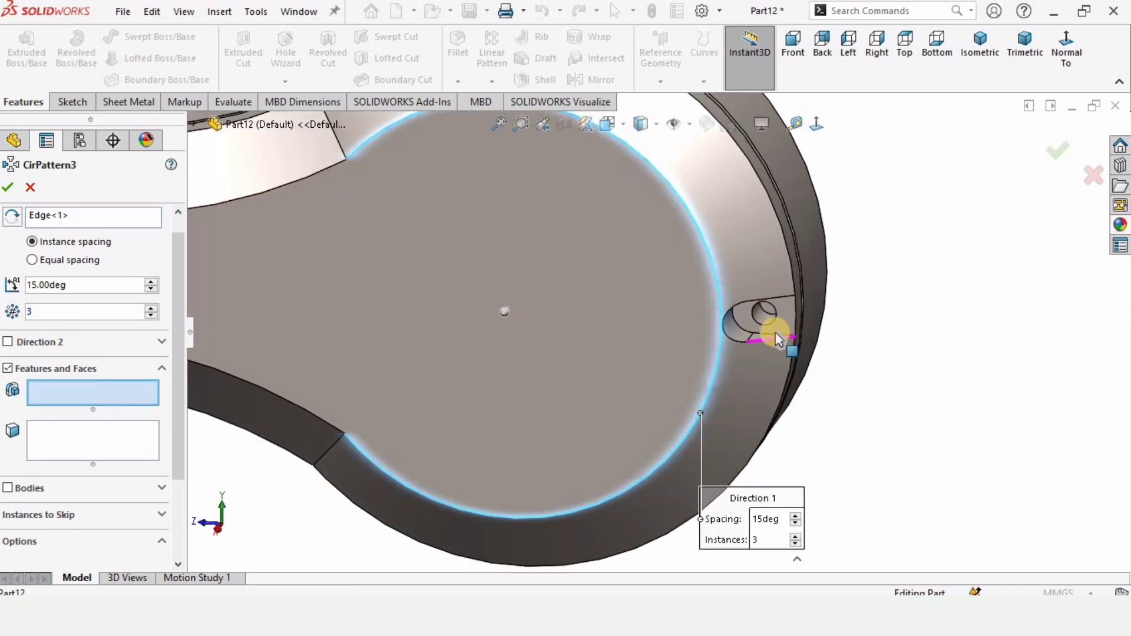
{"action": "left_click", "coordinate": [660, 314]}
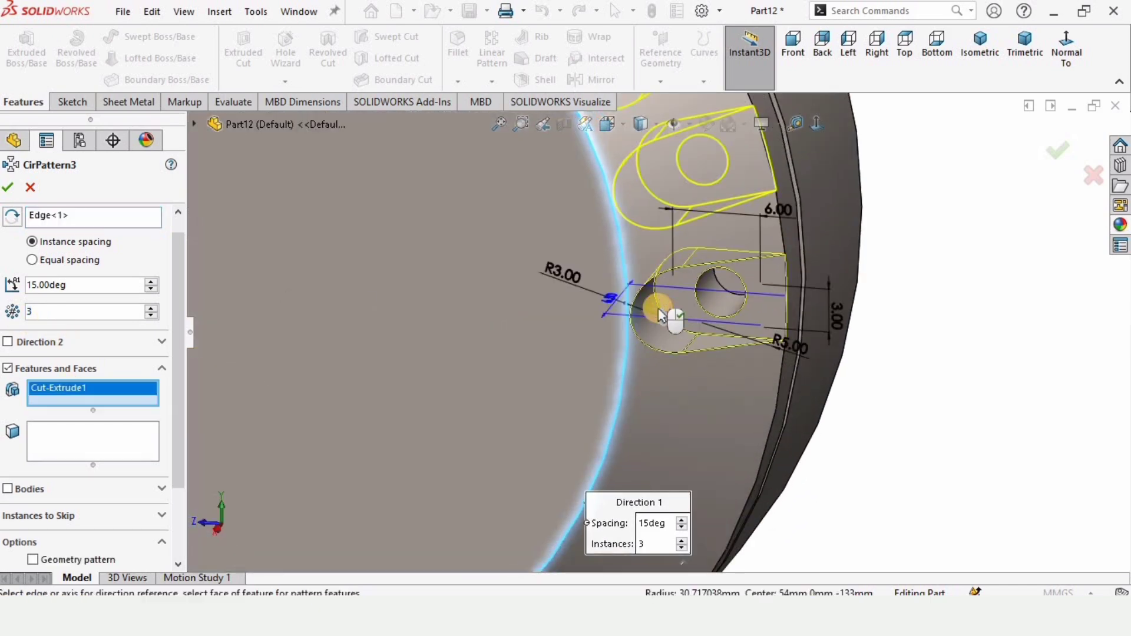
{"action": "left_click", "coordinate": [710, 308]}
{"action": "scroll", "coordinate": [704, 297], "scroll_direction": "up", "scroll_amount": 5}
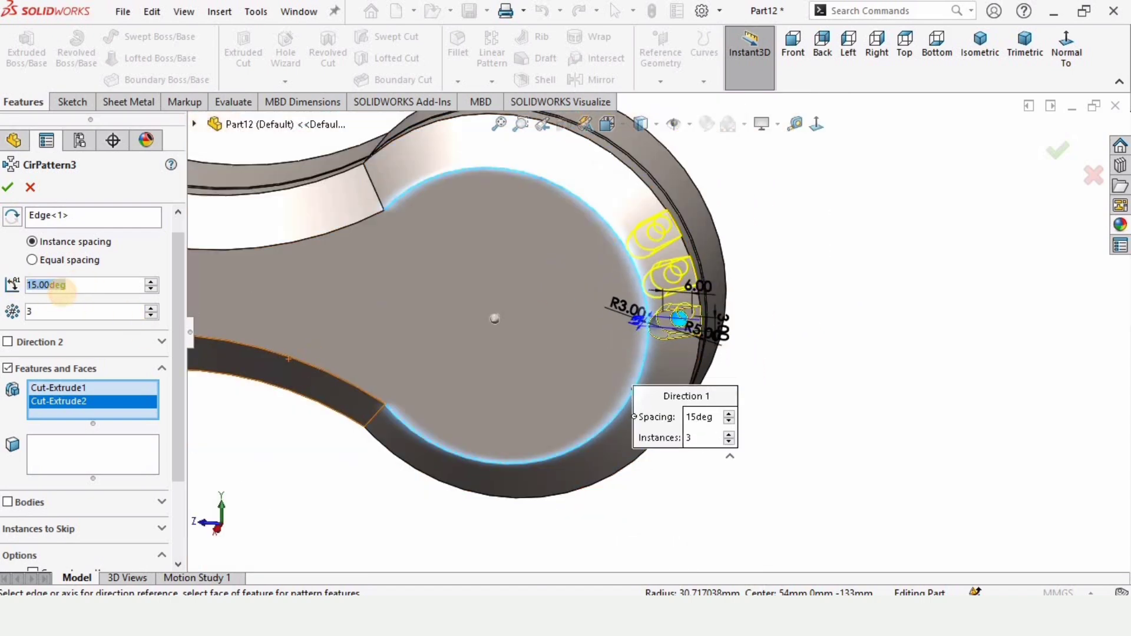
- Space the pattern at 45° × 3 in Direction 1 and 45° × 2 in Direction 2
{"action": "mouse_move", "coordinate": [99, 313]}
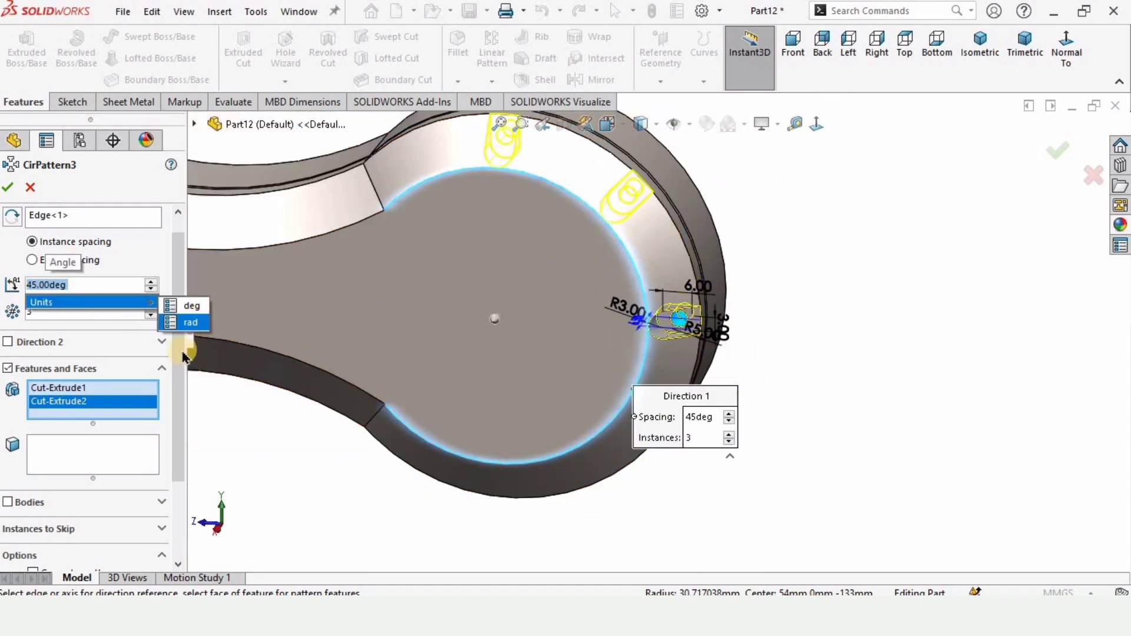
{"action": "left_click", "coordinate": [173, 392]}
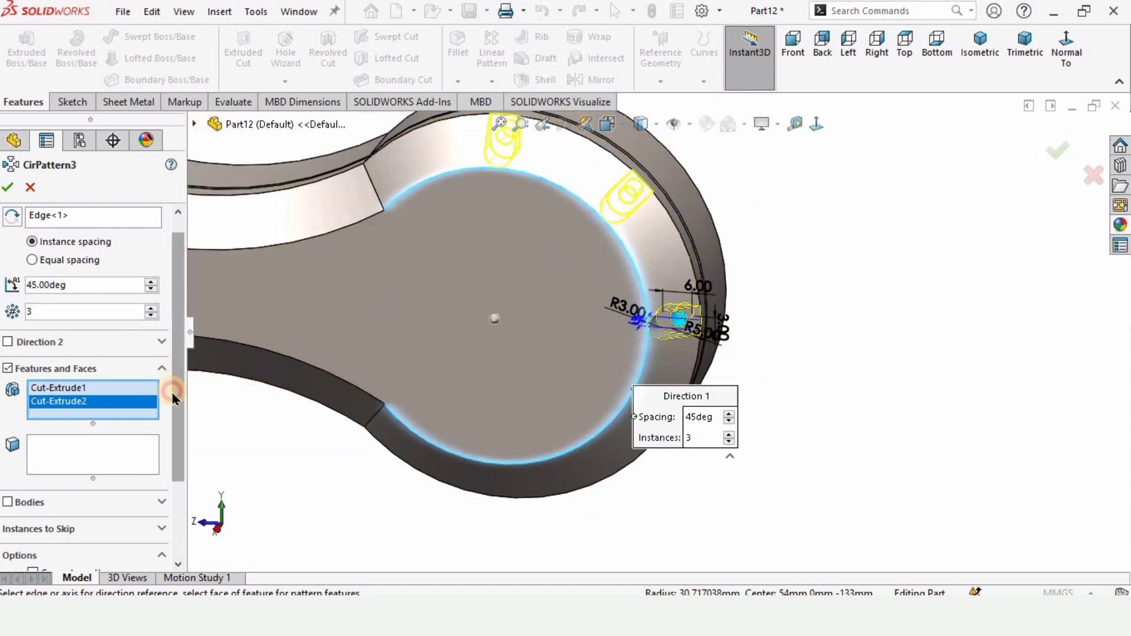
{"action": "left_click", "coordinate": [8, 342]}
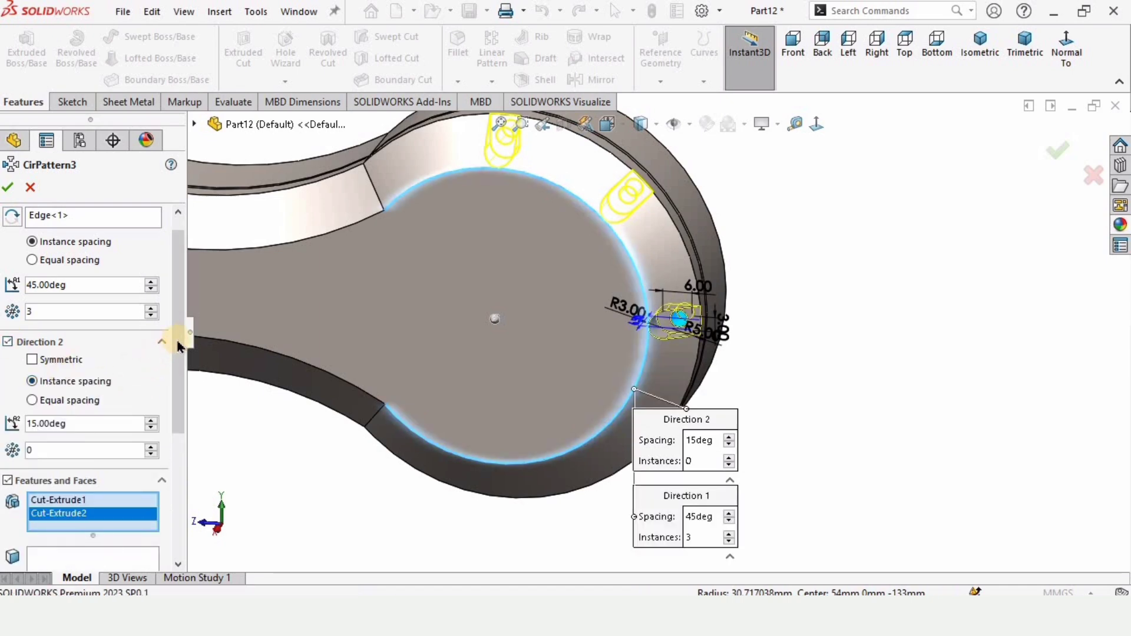
{"action": "scroll", "coordinate": [174, 359], "scroll_direction": "down", "scroll_amount": 3}
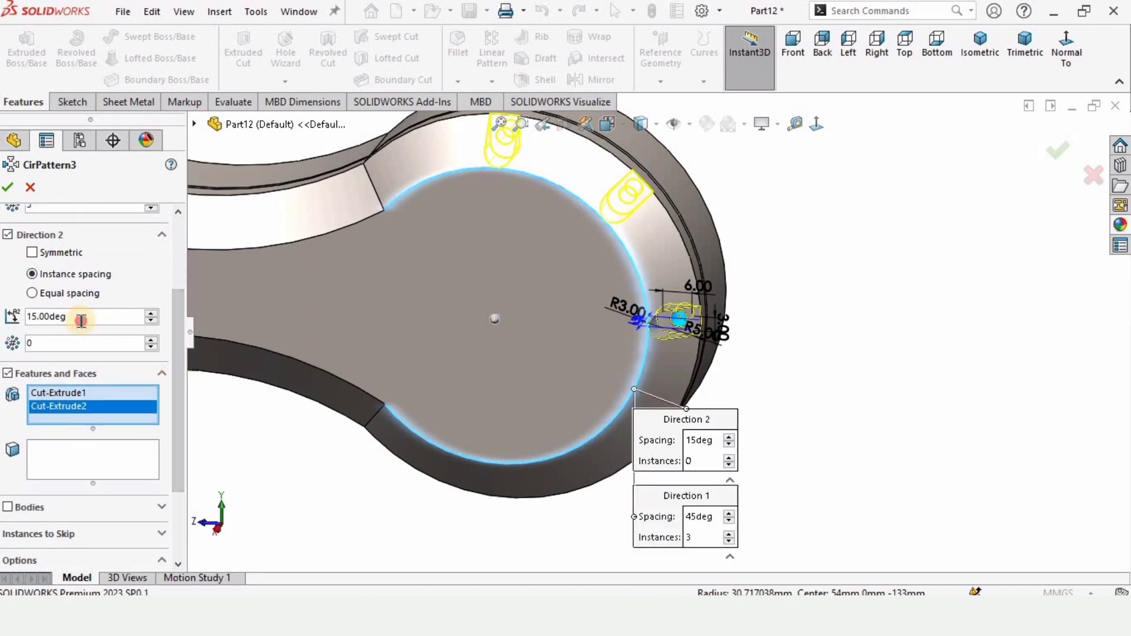
{"action": "key", "text": "Return"}
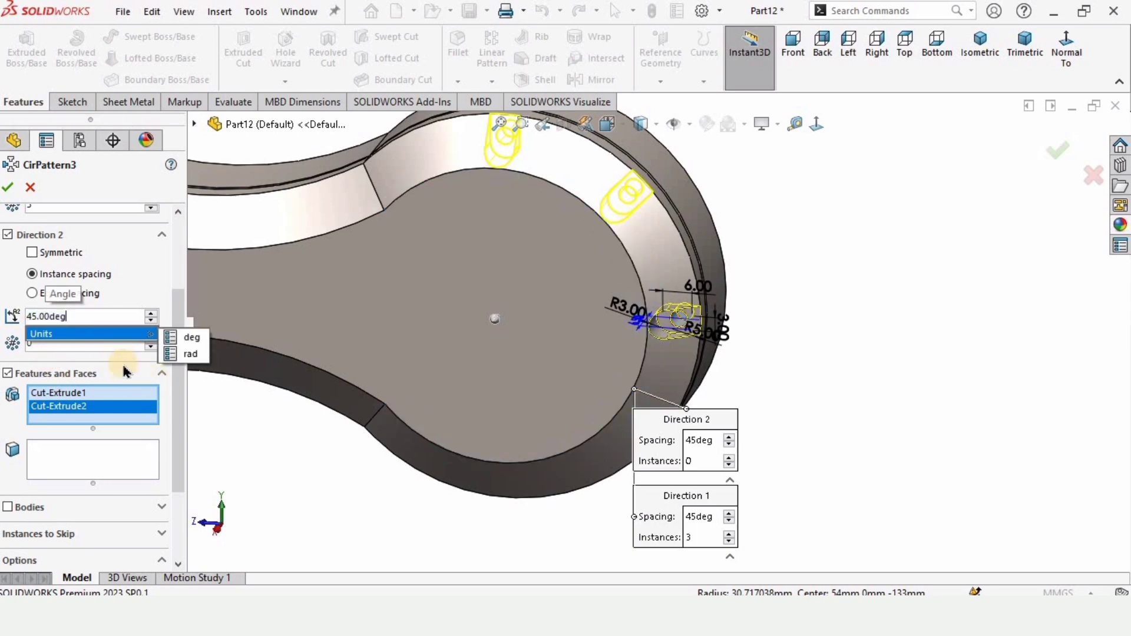
{"action": "scroll", "coordinate": [172, 450], "scroll_direction": "down", "scroll_amount": 1}
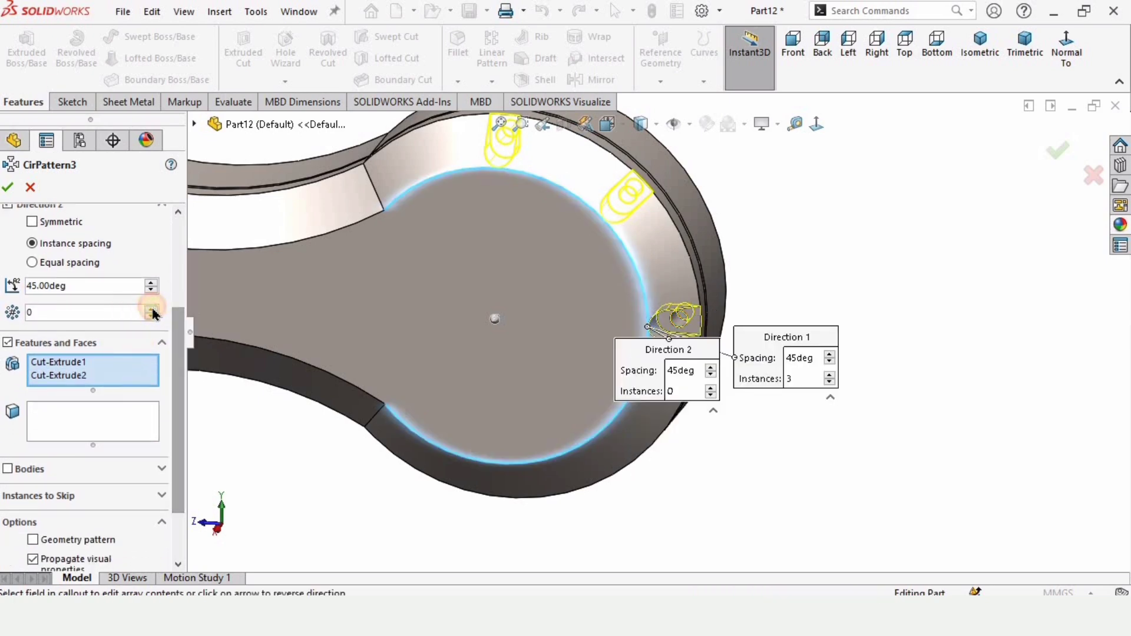
{"action": "left_click", "coordinate": [152, 310]}
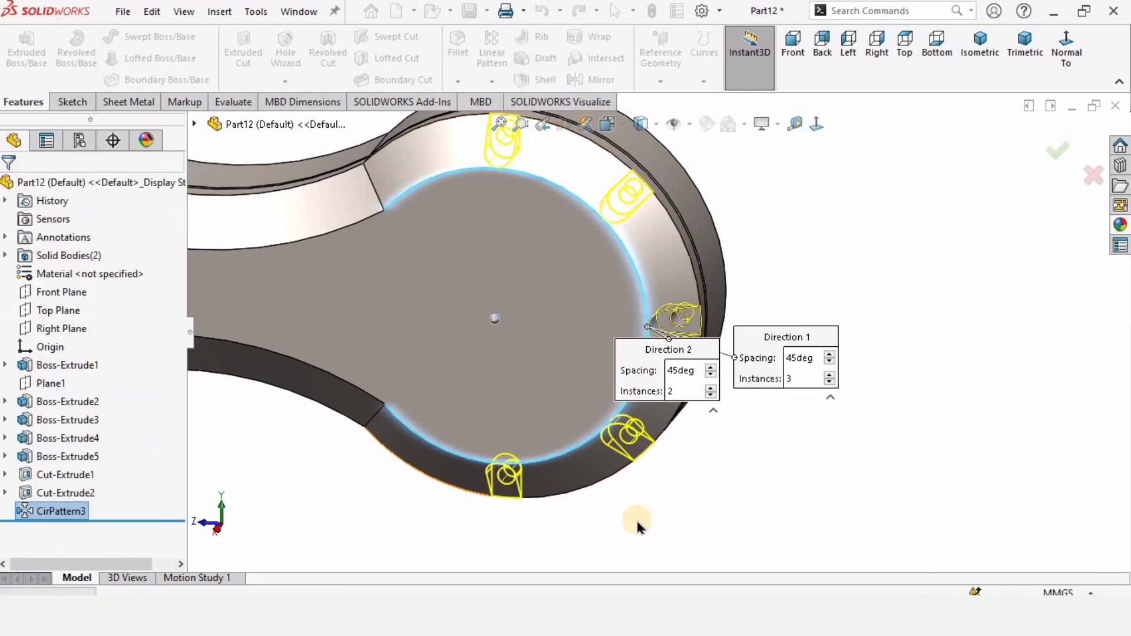
{"action": "scroll", "coordinate": [488, 286], "scroll_direction": "up", "scroll_amount": 5}
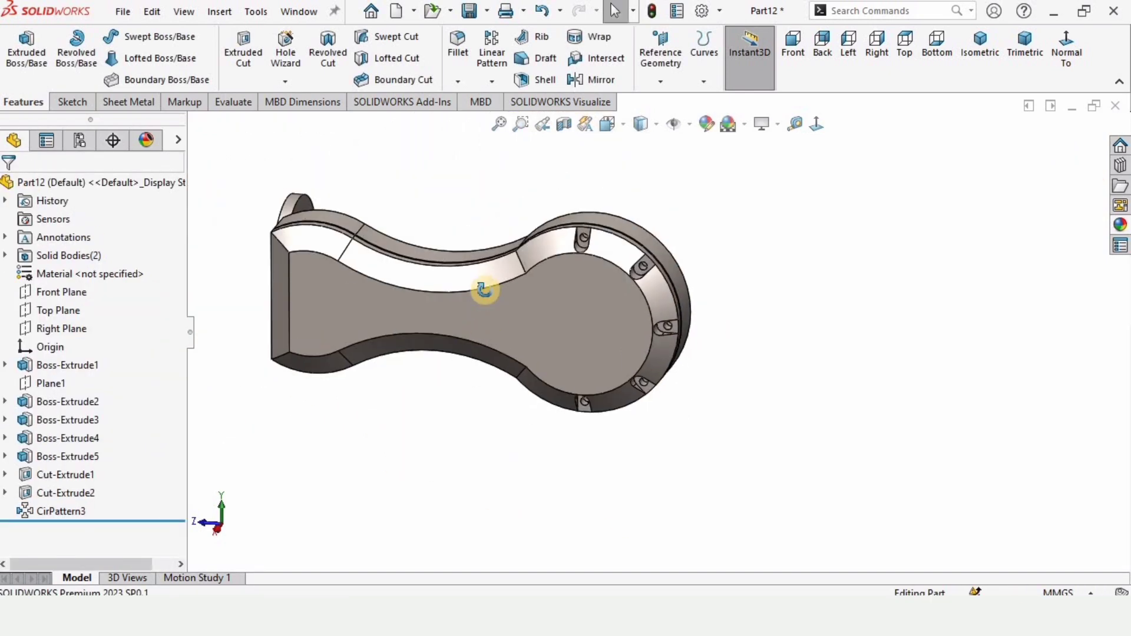
{"action": "middle_click_drag", "start_coordinate": [488, 286], "coordinate": [510, 335]}
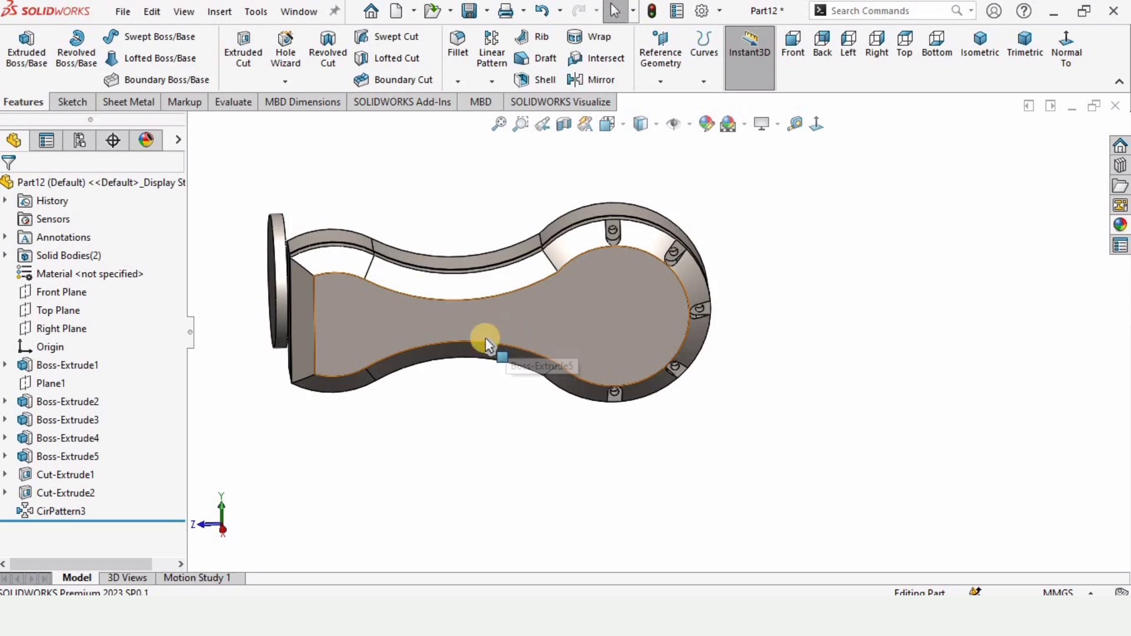
- Start Sketch8 on the link's side face and convert the face's edges into sketch curves
{"action": "mouse_move", "coordinate": [444, 300]}
{"action": "middle_mouse_down"}
{"action": "mouse_move", "coordinate": [468, 297]}
{"action": "mouse_move", "coordinate": [542, 326]}
{"action": "mouse_move", "coordinate": [513, 356]}
{"action": "mouse_move", "coordinate": [487, 313]}
{"action": "mouse_move", "coordinate": [662, 312]}
{"action": "mouse_move", "coordinate": [680, 419]}
{"action": "mouse_move", "coordinate": [644, 374]}
{"action": "mouse_move", "coordinate": [606, 278]}
{"action": "middle_mouse_up"}
{"action": "left_click", "coordinate": [606, 278]}
{"action": "left_click", "coordinate": [678, 238]}
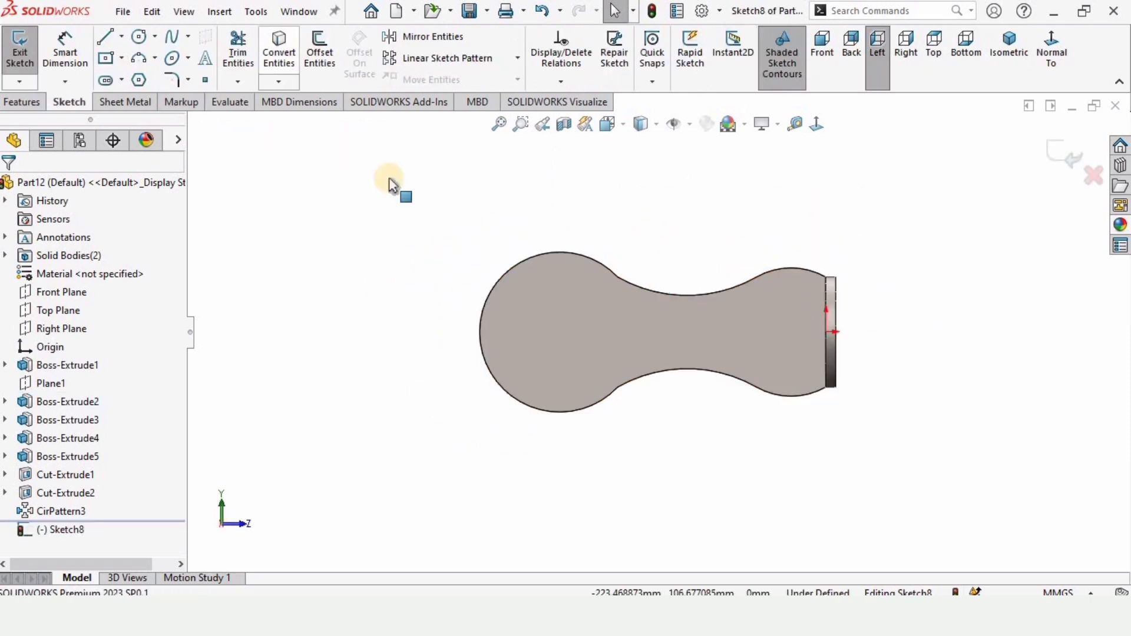
{"action": "left_click", "coordinate": [660, 326]}
{"action": "left_click", "coordinate": [284, 52]}
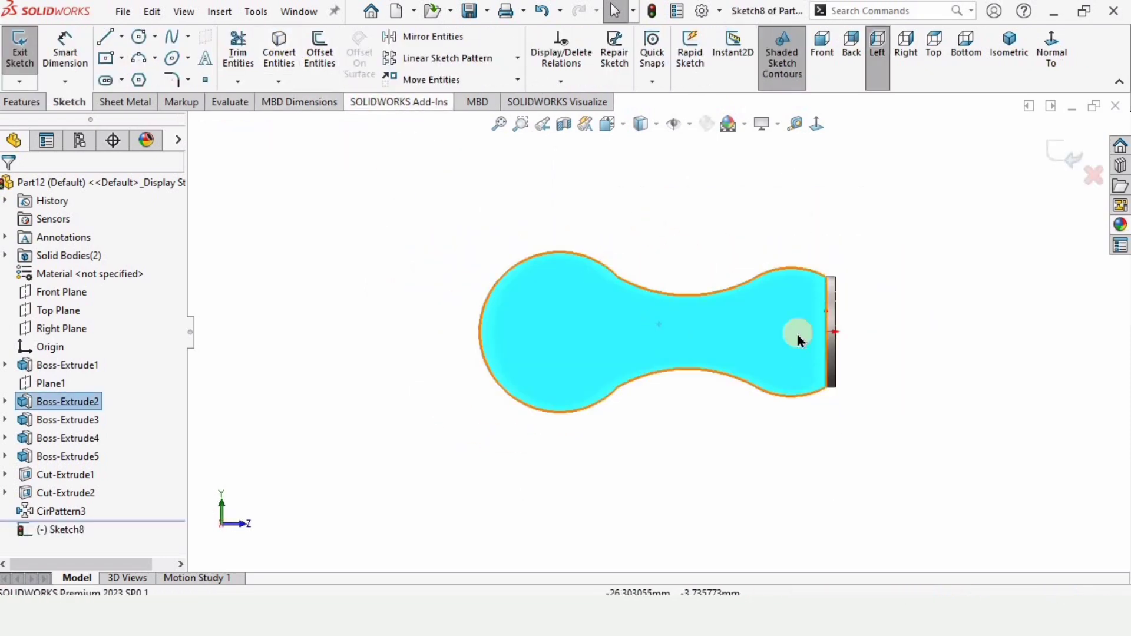
{"action": "scroll", "coordinate": [793, 321], "scroll_direction": "down", "scroll_amount": 3}
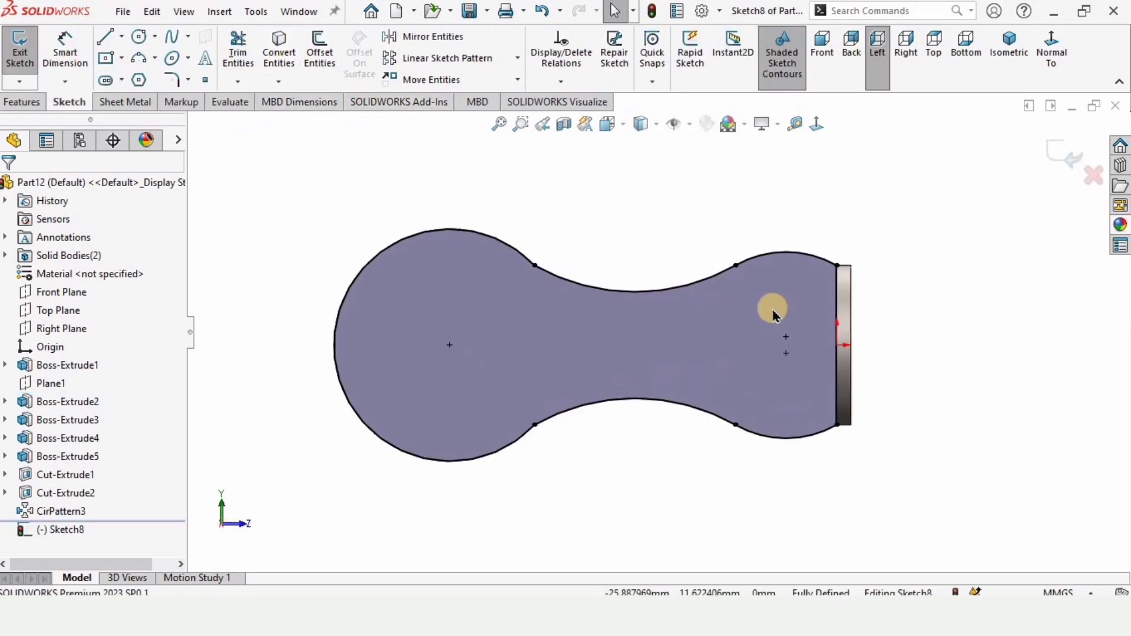
- Draw a vertical line across the neck and trim away everything except the block-end outline
{"action": "left_click", "coordinate": [107, 38]}
{"action": "left_click_drag", "start_coordinate": [741, 370], "coordinate": [736, 424]}
{"action": "key", "text": "Escape"}
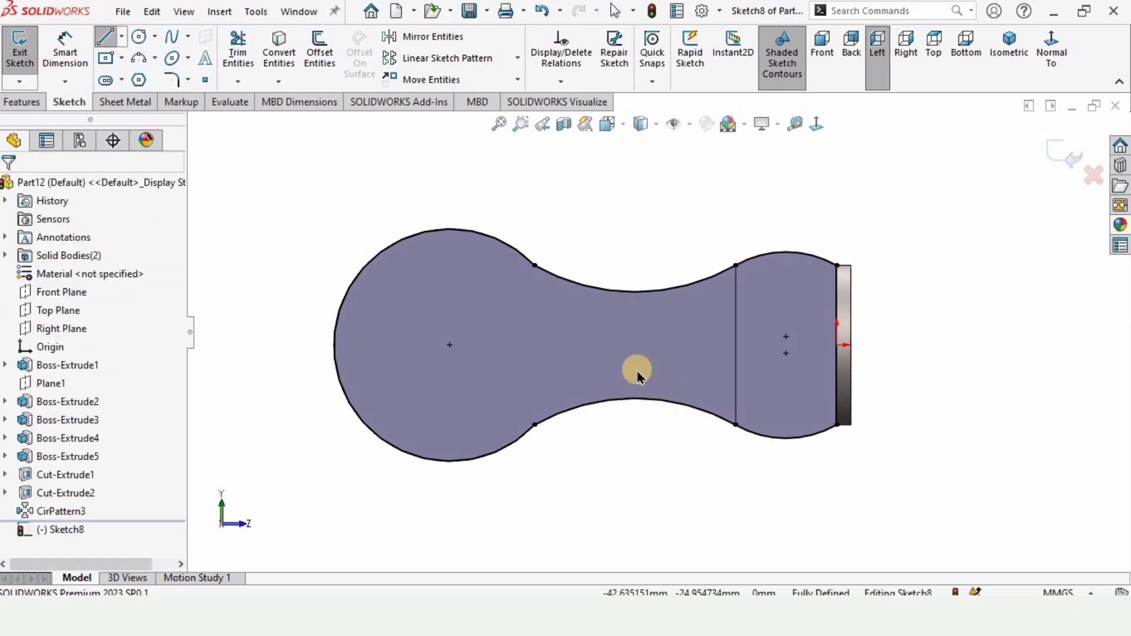
{"action": "left_click", "coordinate": [238, 50]}
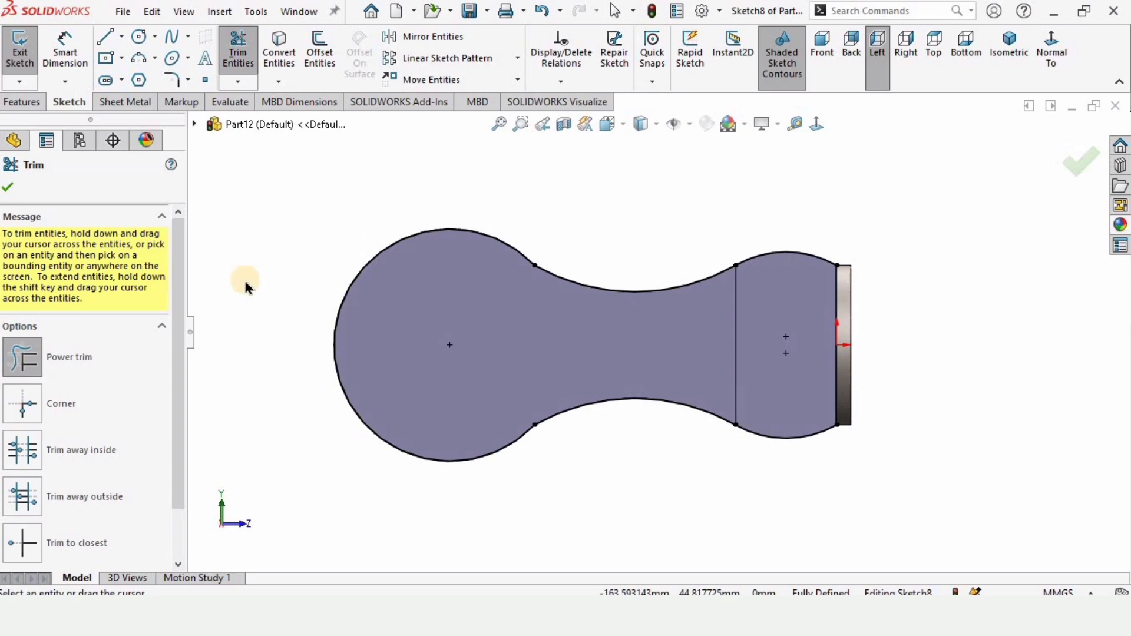
{"action": "mouse_move", "coordinate": [356, 241]}
{"action": "left_mouse_down"}
{"action": "mouse_move", "coordinate": [412, 374]}
{"action": "mouse_move", "coordinate": [571, 459]}
{"action": "mouse_move", "coordinate": [575, 412]}
{"action": "left_mouse_up"}
{"action": "mouse_move", "coordinate": [432, 305]}
{"action": "left_mouse_down"}
{"action": "mouse_move", "coordinate": [581, 239]}
{"action": "mouse_move", "coordinate": [588, 351]}
{"action": "mouse_move", "coordinate": [610, 413]}
{"action": "left_mouse_up"}
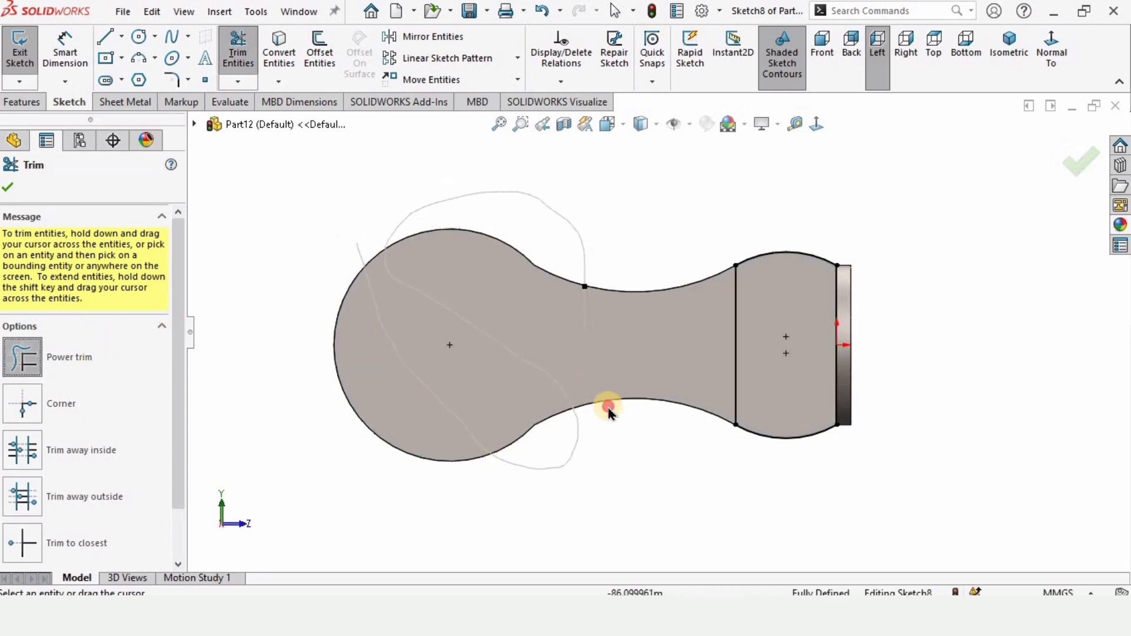
{"action": "left_click_drag", "start_coordinate": [681, 344], "coordinate": [613, 271]}
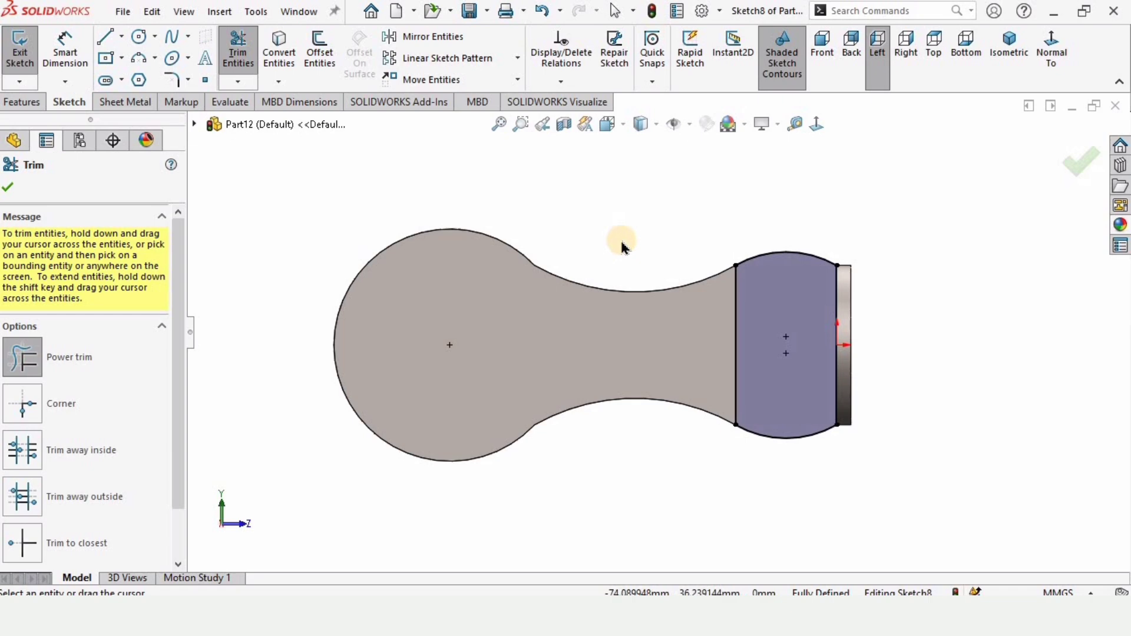
{"action": "key", "text": "Escape"}
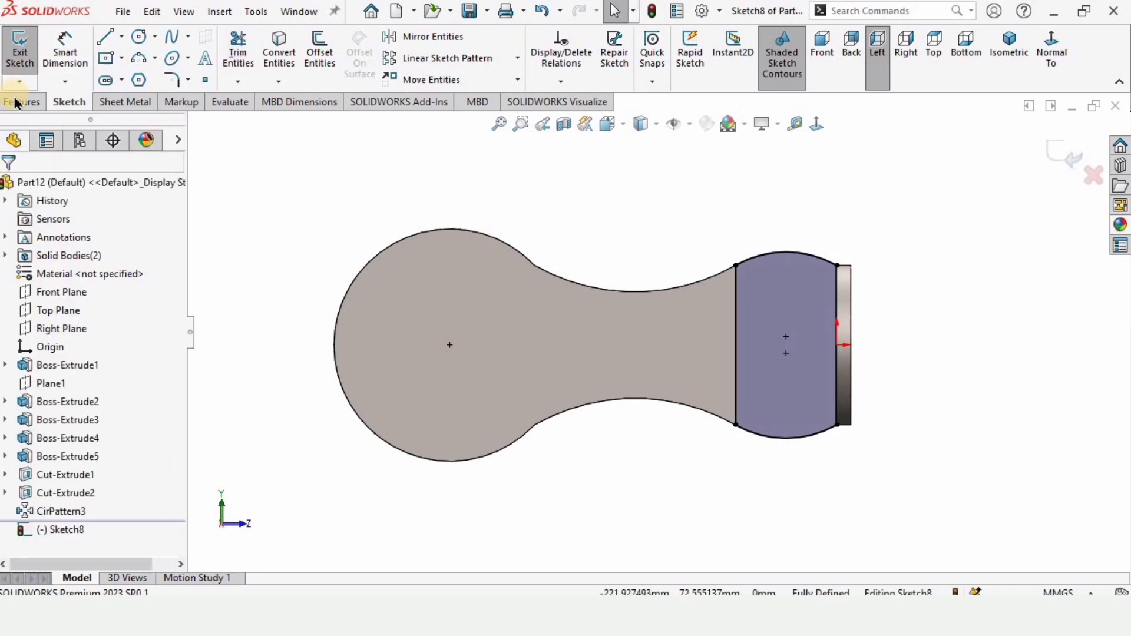
{"action": "left_click", "coordinate": [21, 102]}
{"action": "left_click", "coordinate": [27, 50]}
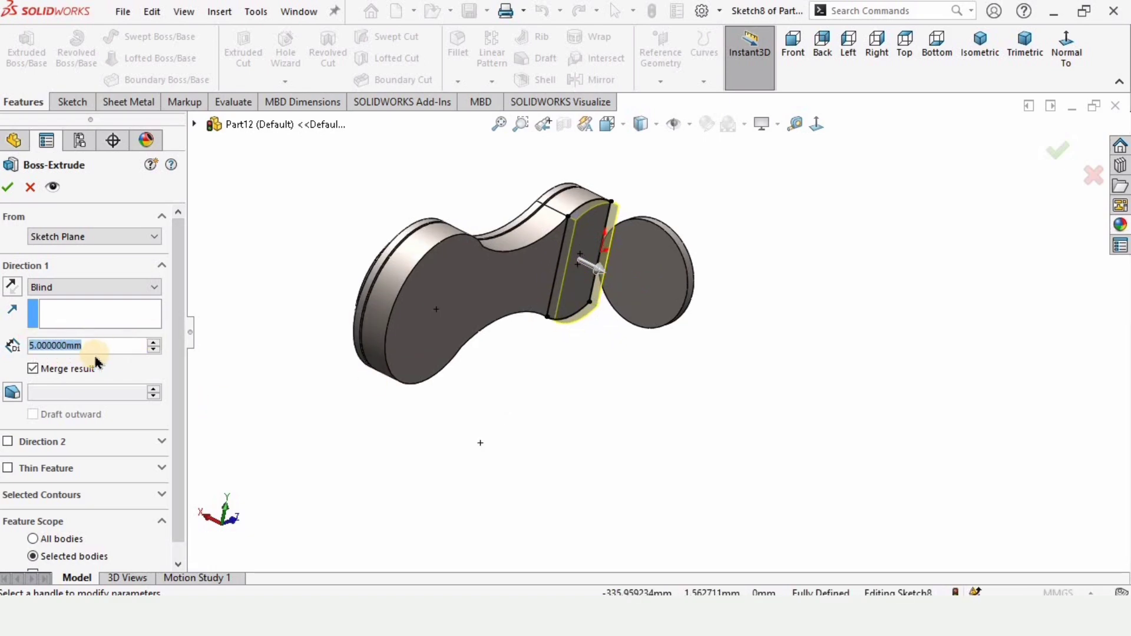
- Extrude the block-end outline 40 mm blind as Boss-Extrude6
{"action": "type", "text": "40"}
{"action": "key", "text": "Return"}
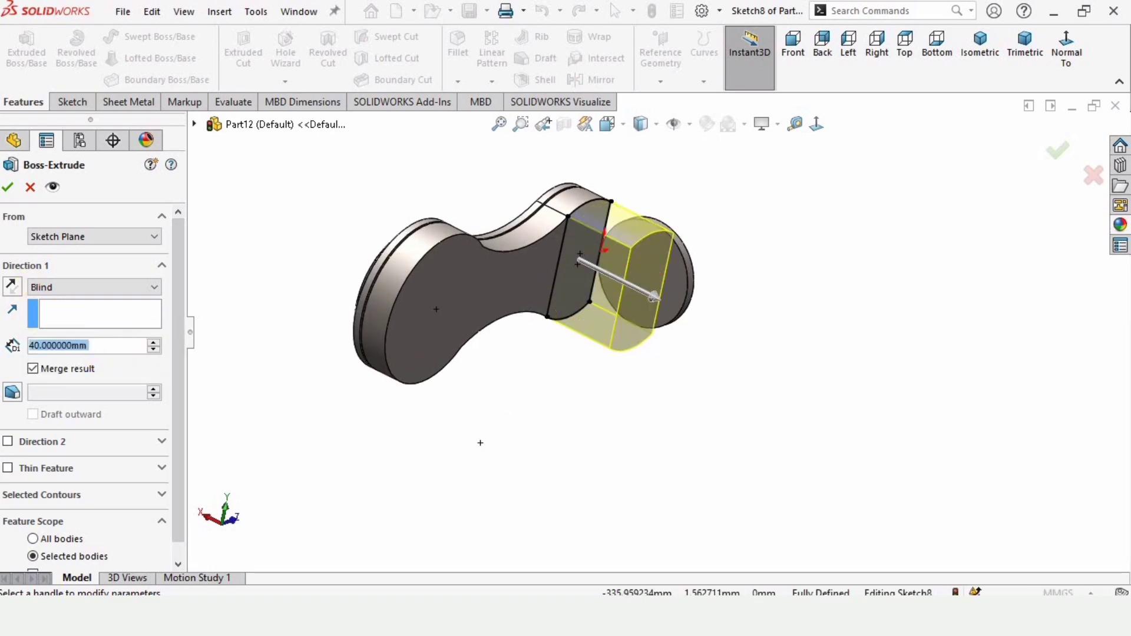
{"action": "middle_click_drag", "start_coordinate": [584, 313], "coordinate": [656, 245]}
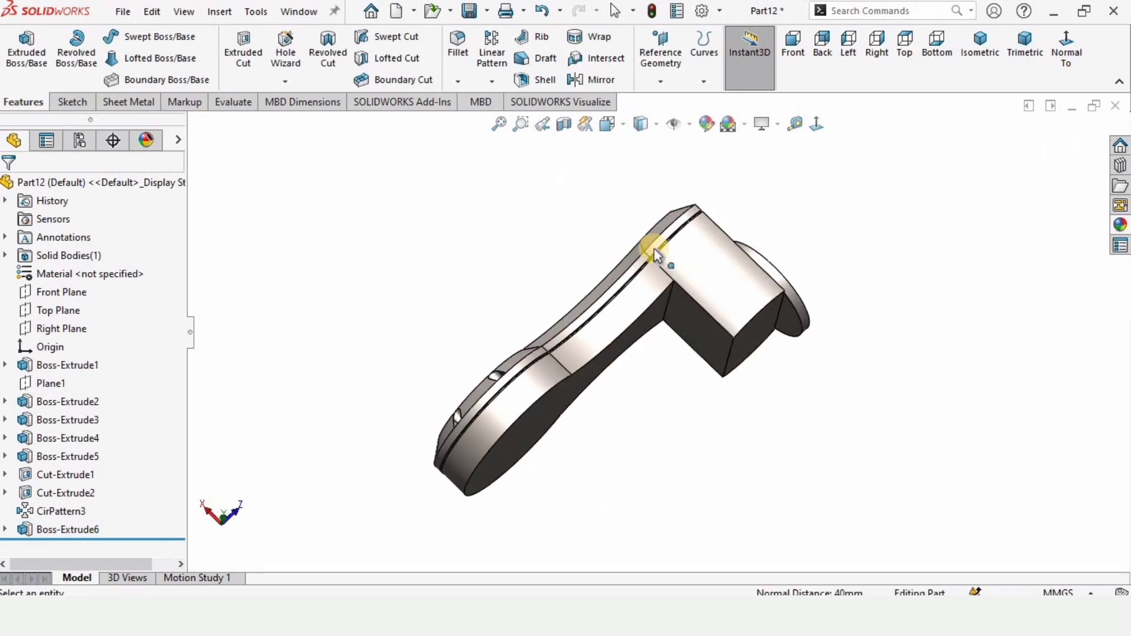
- Create reference plane Plane2 from the block's top face and end face
{"action": "left_click", "coordinate": [659, 82]}
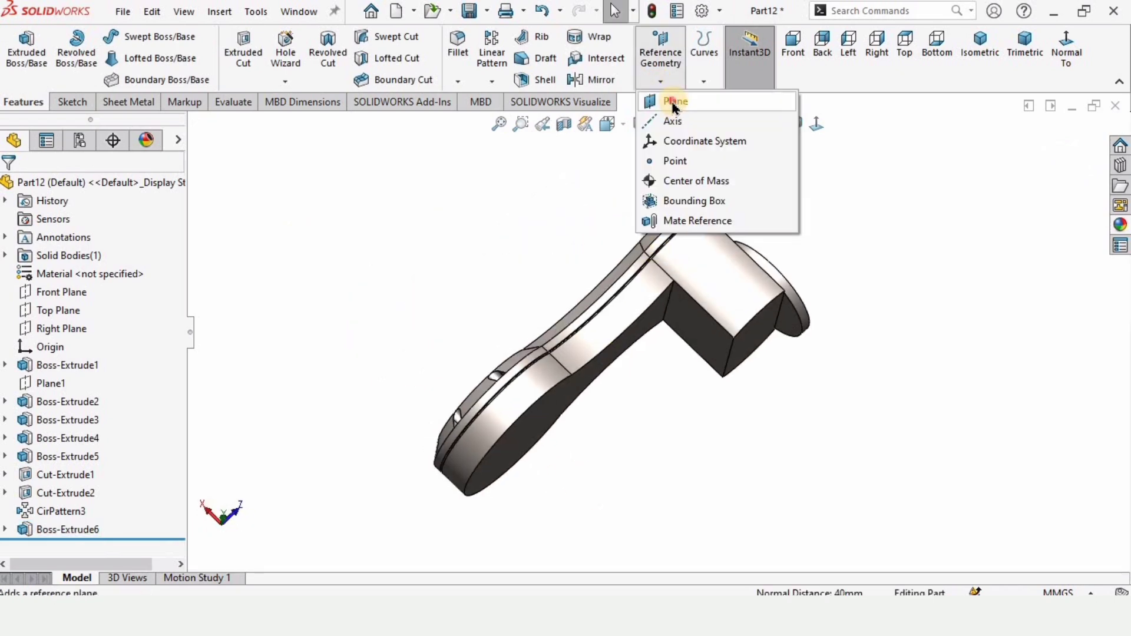
{"action": "left_click", "coordinate": [674, 103]}
{"action": "middle_click_drag", "start_coordinate": [607, 480], "coordinate": [674, 341]}
{"action": "left_click", "coordinate": [705, 384]}
{"action": "middle_click_drag", "start_coordinate": [823, 398], "coordinate": [678, 350]}
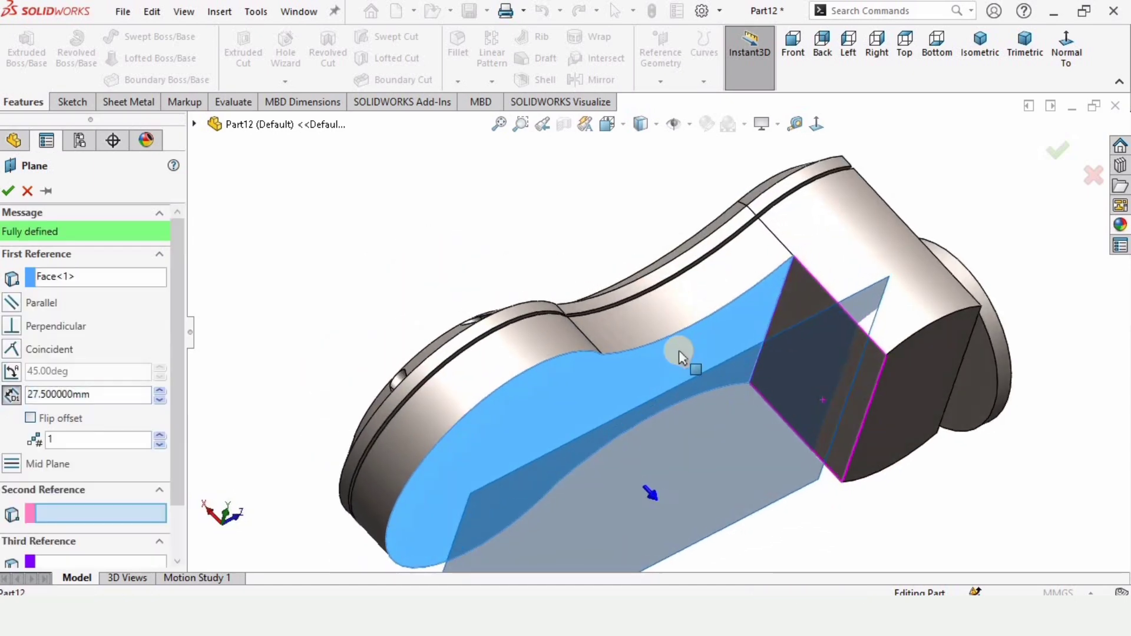
{"action": "left_click", "coordinate": [918, 376]}
{"action": "middle_click_drag", "start_coordinate": [825, 450], "coordinate": [789, 313]}
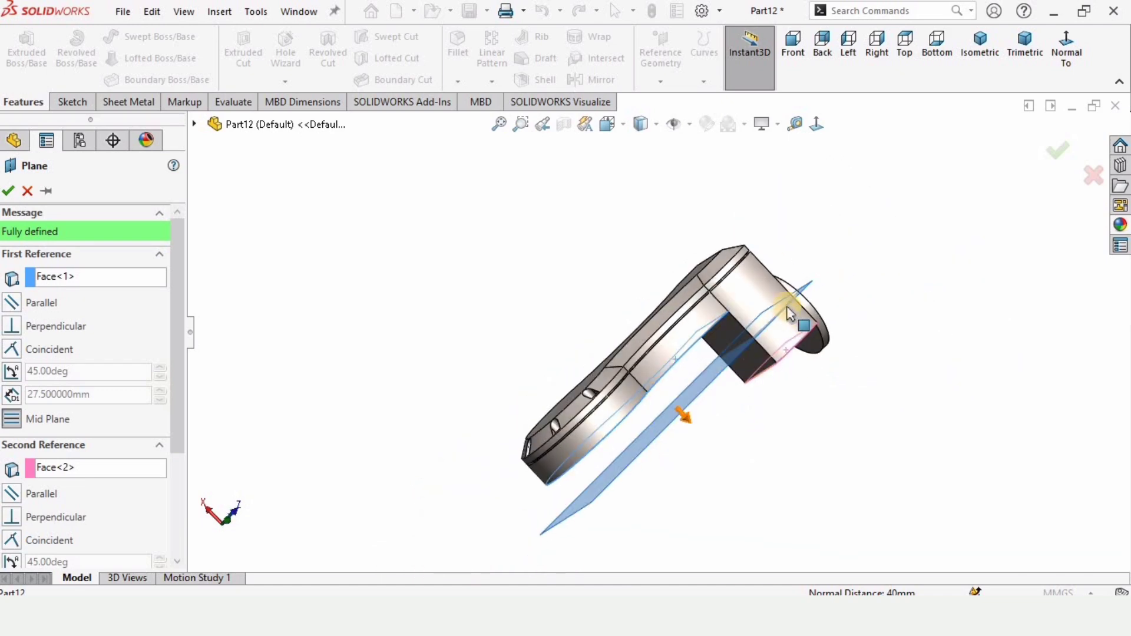
{"action": "left_click", "coordinate": [8, 192]}
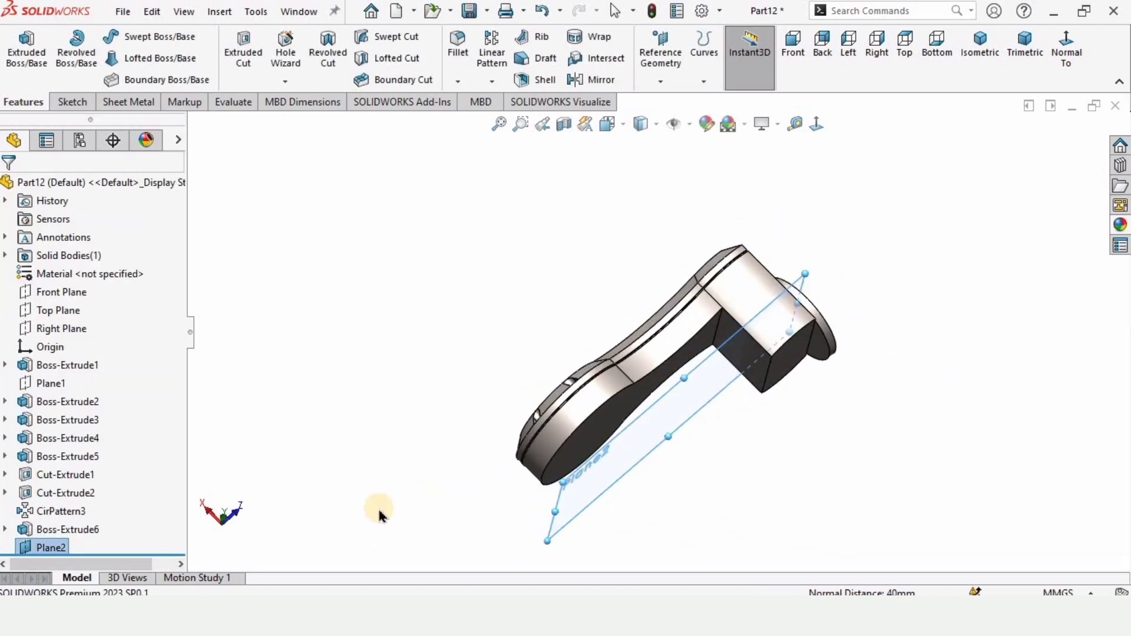
- Start a Mirror feature with Plane2, picked from the feature tree, as the mirror plane
{"action": "left_click", "coordinate": [601, 80]}
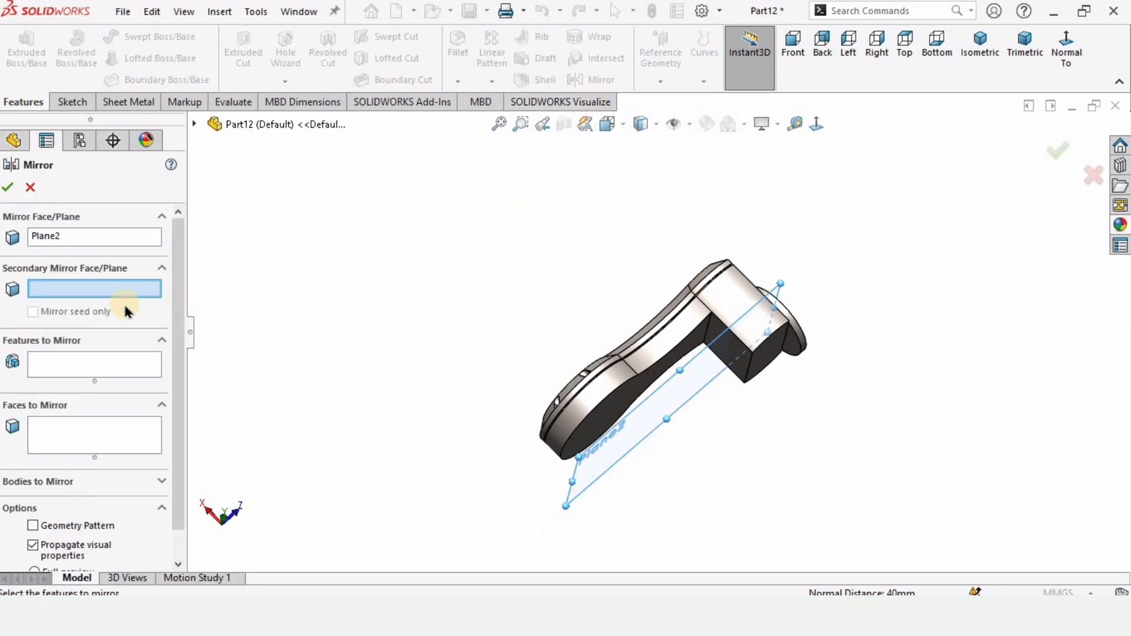
{"action": "left_click", "coordinate": [52, 237]}
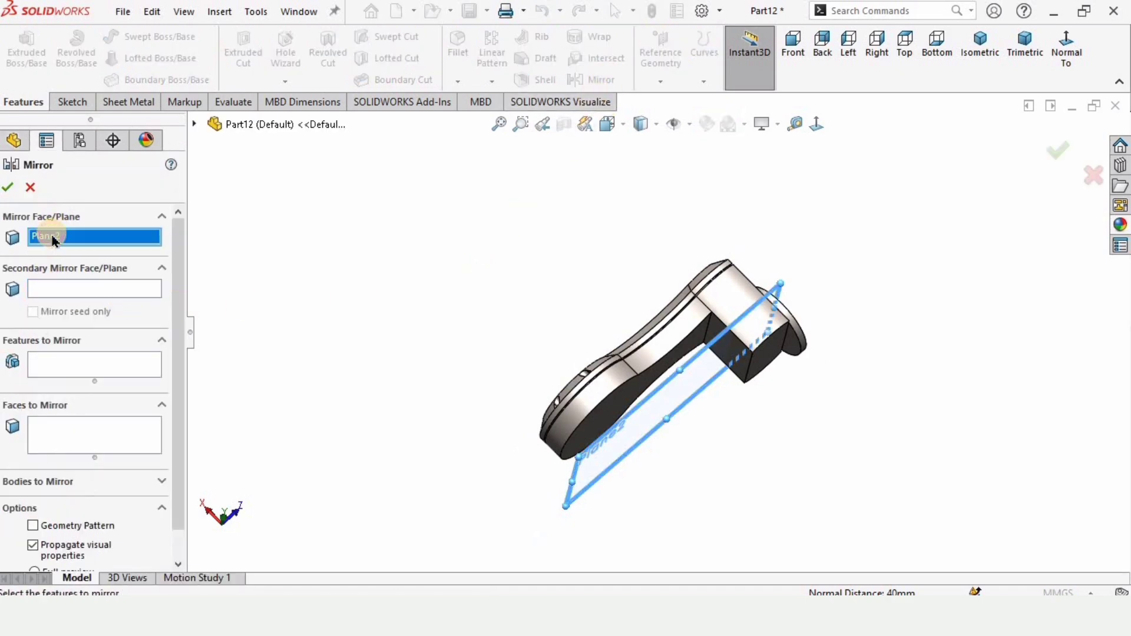
{"action": "scroll", "coordinate": [648, 442], "scroll_direction": "down", "scroll_amount": 4}
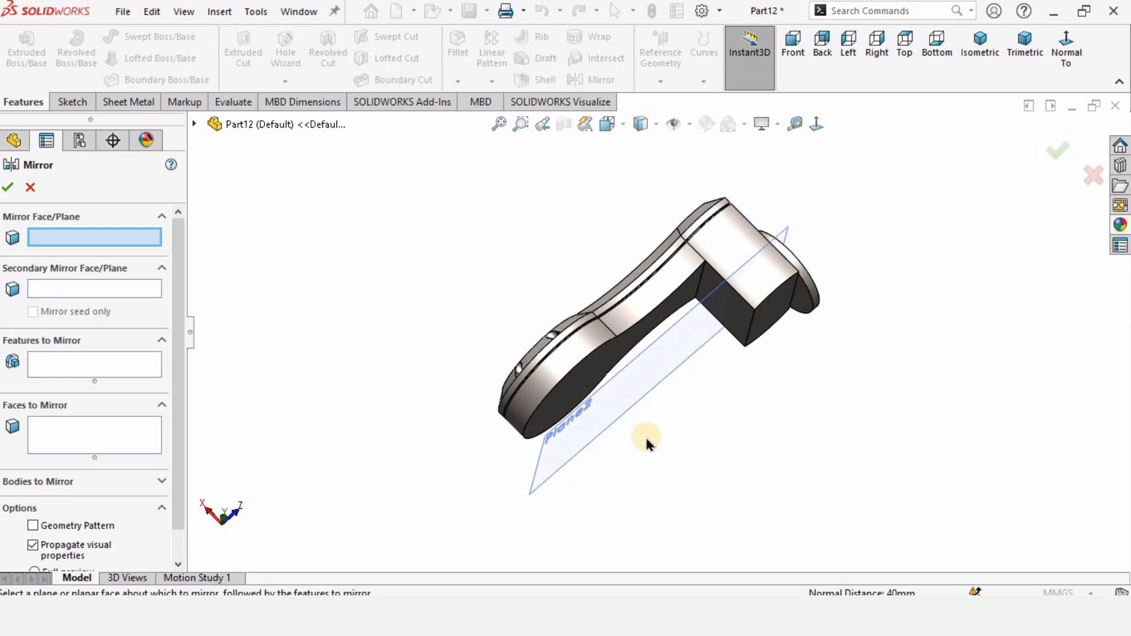
{"action": "left_click", "coordinate": [638, 371]}
{"action": "left_click", "coordinate": [85, 238]}
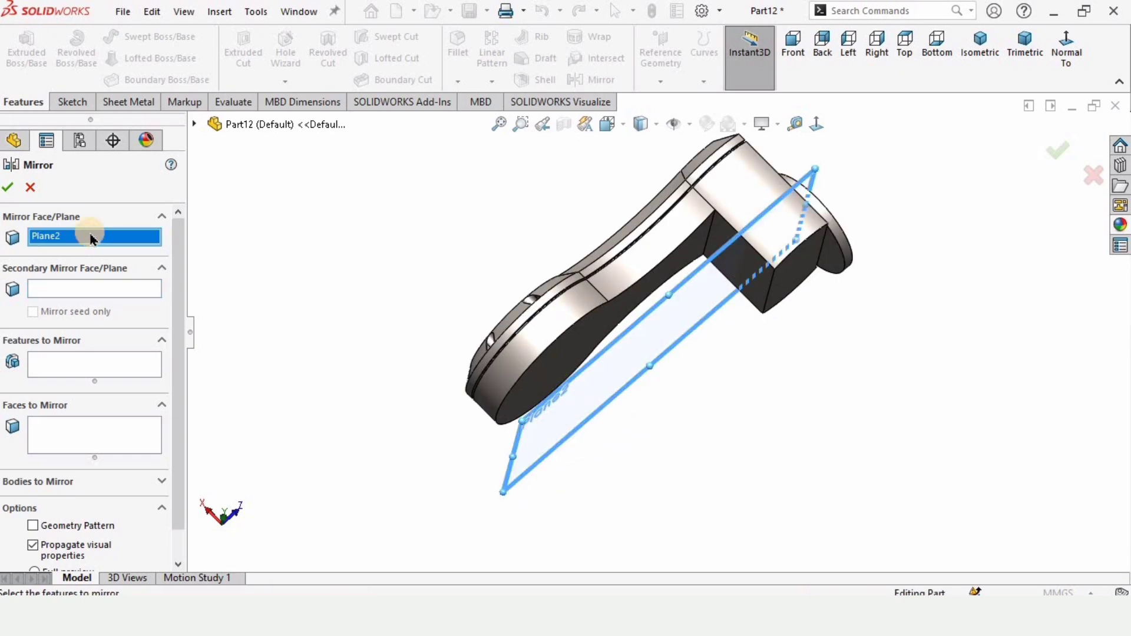
{"action": "key", "text": "Delete"}
{"action": "left_click", "coordinate": [196, 125]}
{"action": "left_click", "coordinate": [255, 491]}
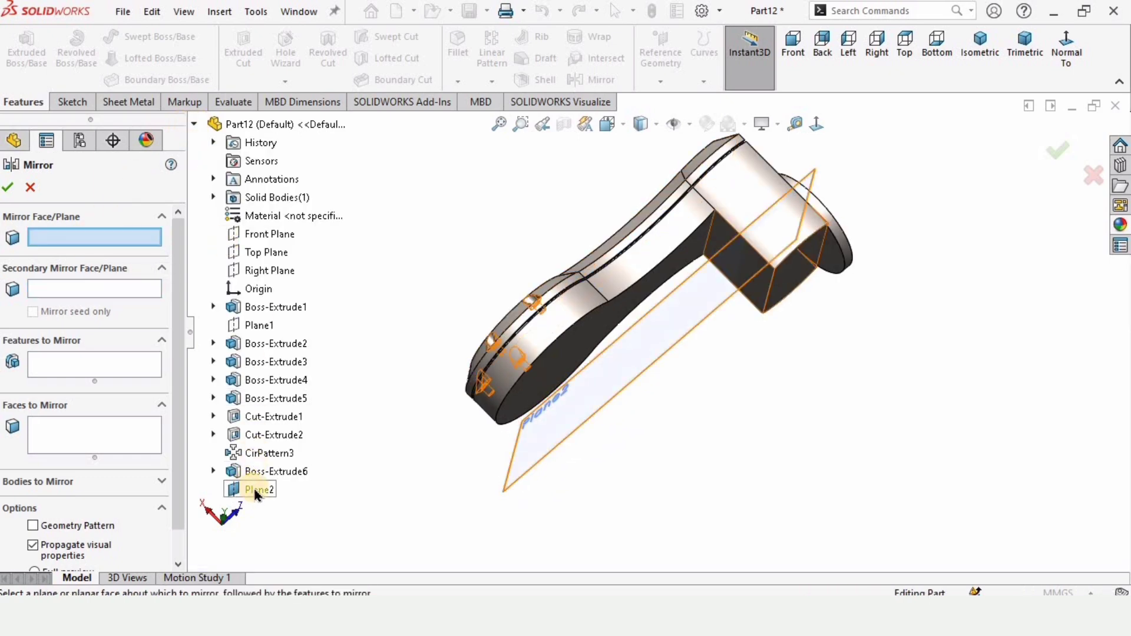
{"action": "left_click", "coordinate": [255, 493]}
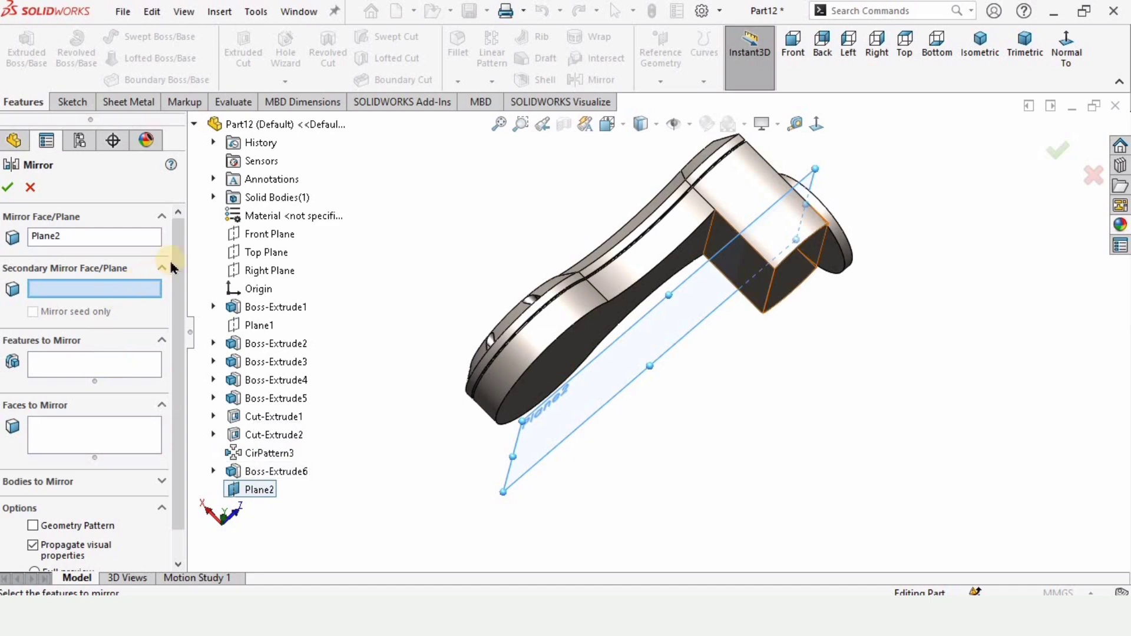
{"action": "scroll", "coordinate": [180, 281], "scroll_direction": "down", "scroll_amount": 1}
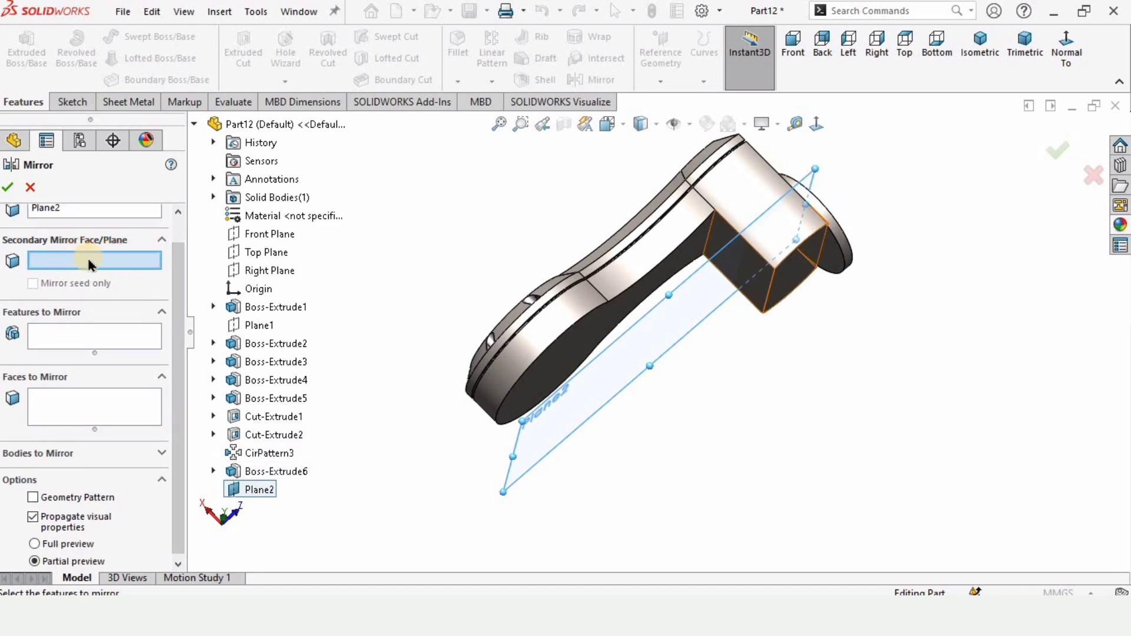
- Choose the whole link body as the body to mirror and preview the copy
{"action": "left_click", "coordinate": [58, 340]}
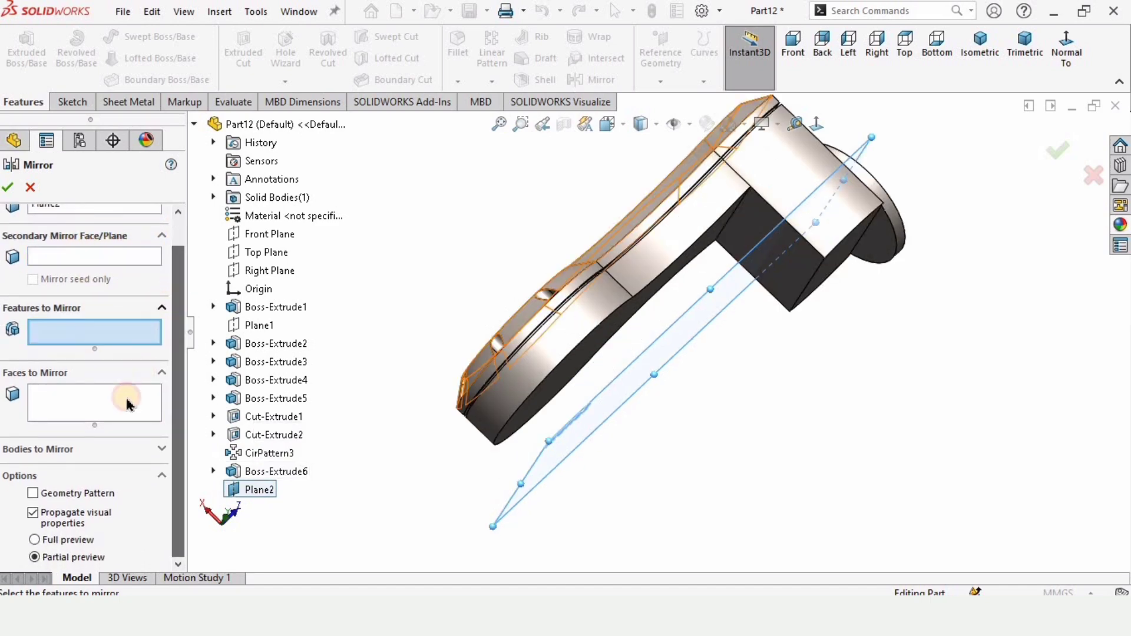
{"action": "left_click", "coordinate": [43, 452]}
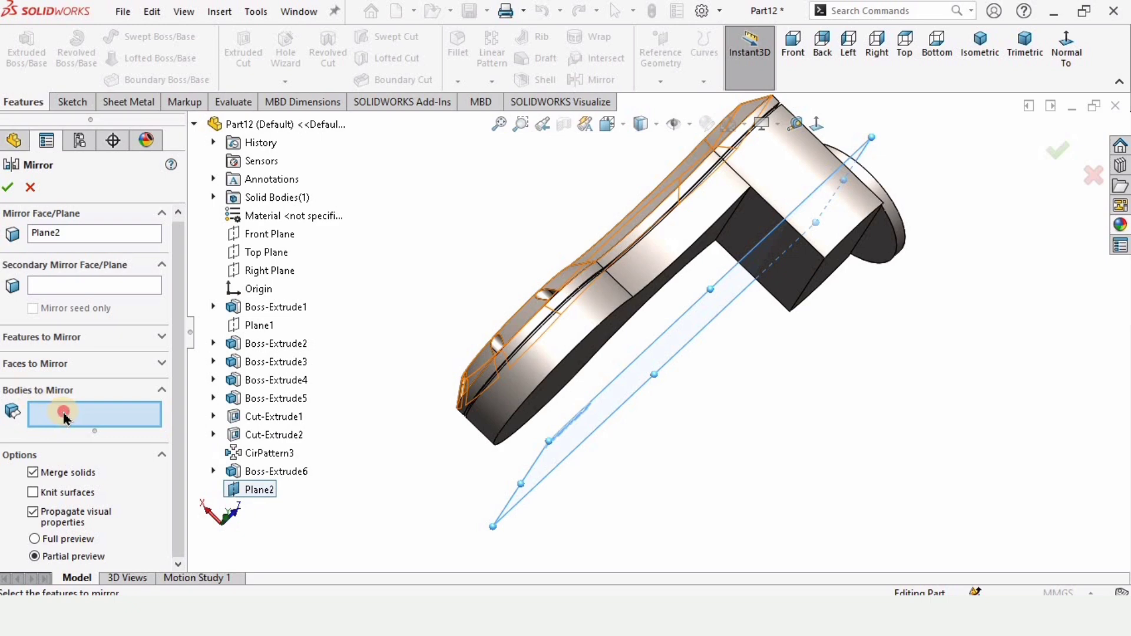
{"action": "left_click", "coordinate": [573, 338]}
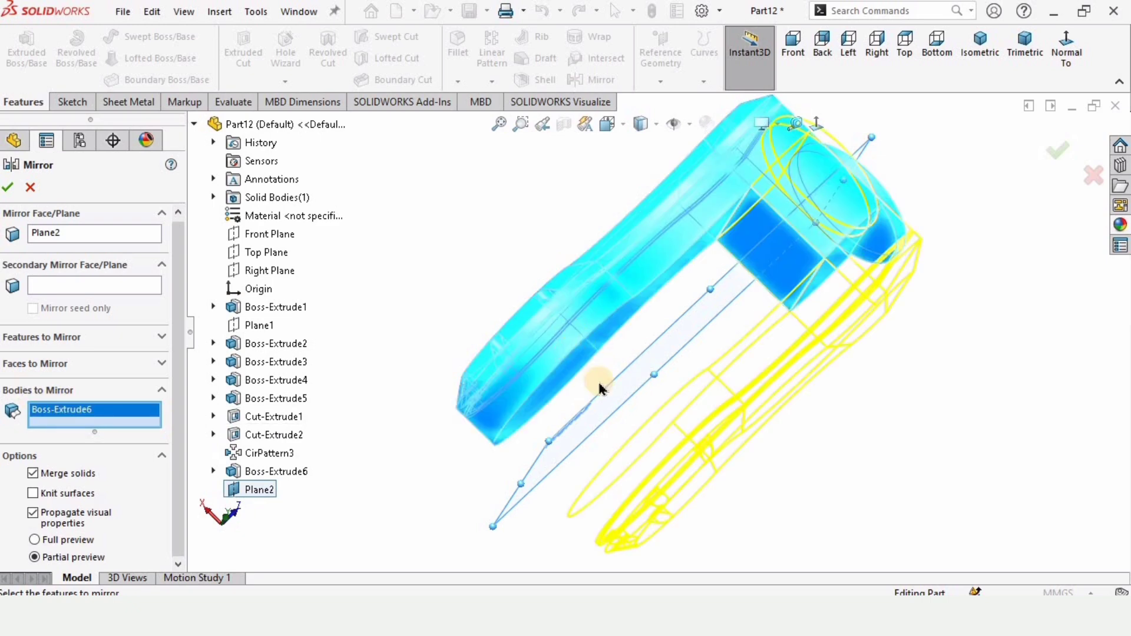
{"action": "scroll", "coordinate": [600, 389], "scroll_direction": "up", "scroll_amount": 3}
{"action": "middle_click_drag", "start_coordinate": [614, 392], "coordinate": [555, 422]}
- Confirm the body mirror and start Sketch9 on the block end face
{"action": "left_click", "coordinate": [8, 187]}
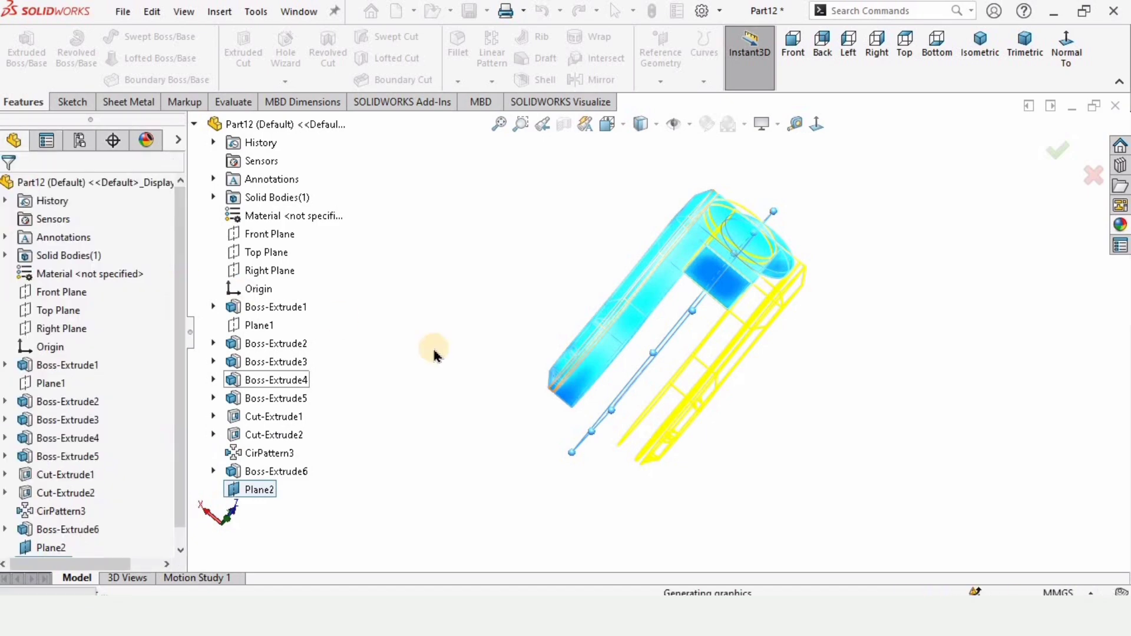
{"action": "mouse_move", "coordinate": [488, 391]}
{"action": "middle_mouse_down"}
{"action": "mouse_move", "coordinate": [440, 367]}
{"action": "mouse_move", "coordinate": [495, 292]}
{"action": "mouse_move", "coordinate": [578, 300]}
{"action": "mouse_move", "coordinate": [662, 359]}
{"action": "middle_mouse_up"}
{"action": "scroll", "coordinate": [662, 359], "scroll_direction": "down", "scroll_amount": 5}
{"action": "middle_click_drag", "start_coordinate": [615, 319], "coordinate": [687, 396]}
{"action": "scroll", "coordinate": [687, 396], "scroll_direction": "down", "scroll_amount": 3}
{"action": "left_click", "coordinate": [730, 371]}
{"action": "left_click", "coordinate": [768, 338]}
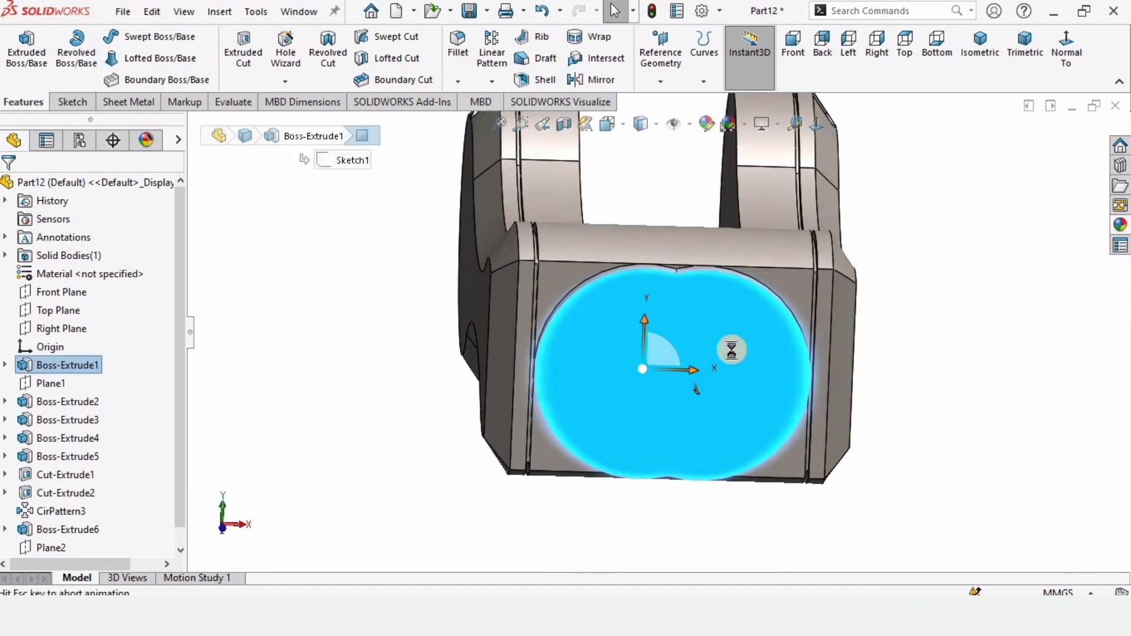
- Draw a vertical construction centerline through the origin
{"action": "scroll", "coordinate": [709, 340], "scroll_direction": "down", "scroll_amount": 2}
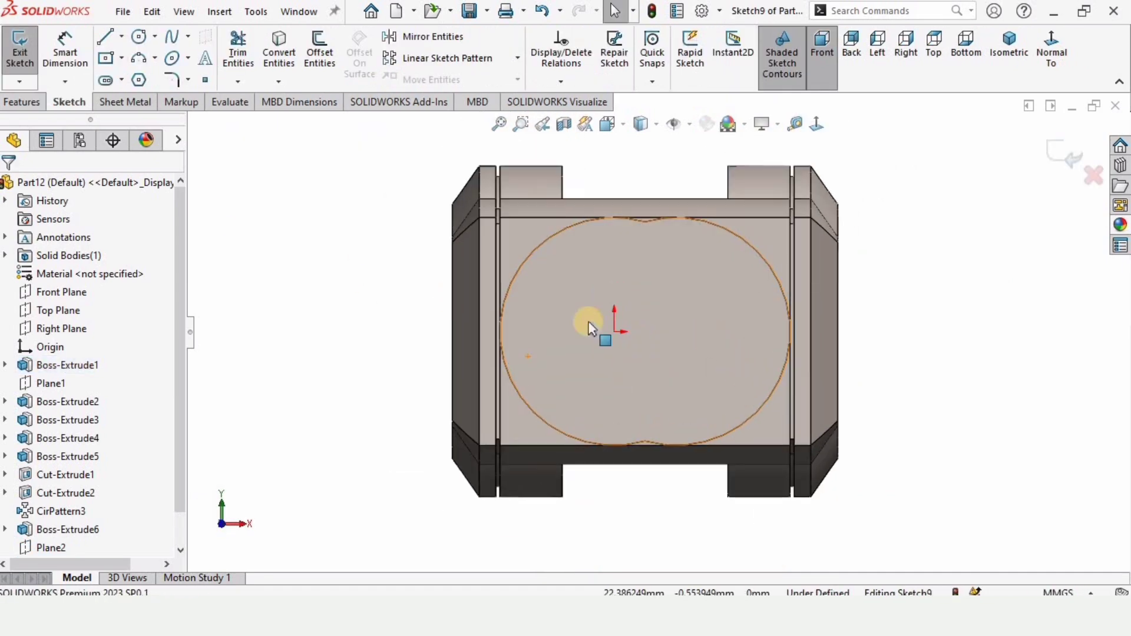
{"action": "left_click", "coordinate": [121, 37]}
{"action": "left_click", "coordinate": [140, 77]}
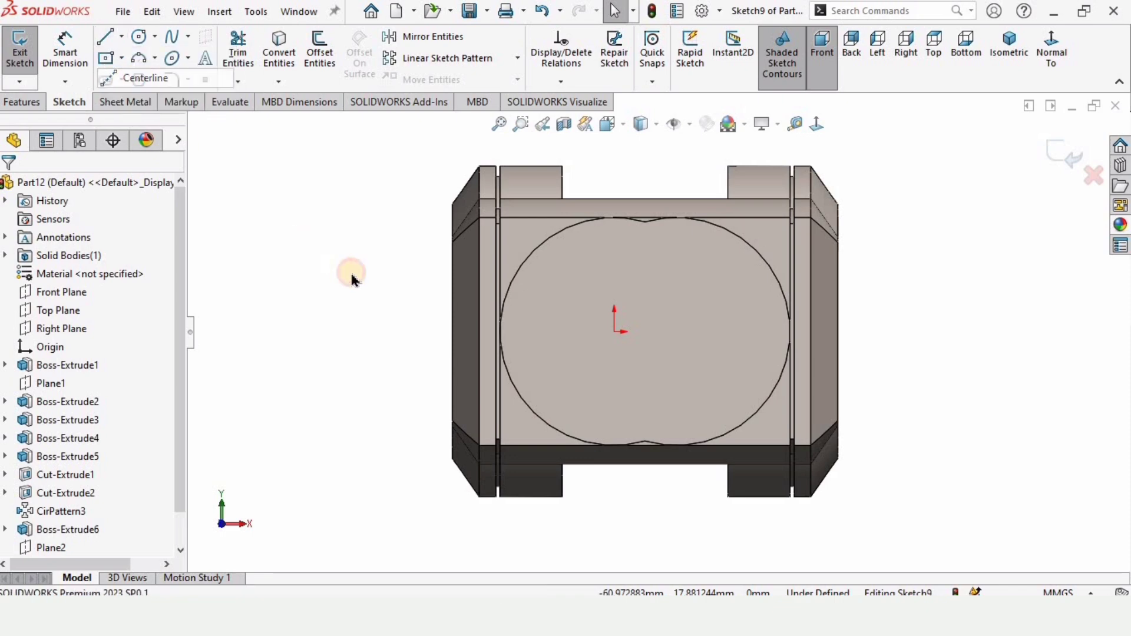
{"action": "left_click", "coordinate": [646, 222]}
{"action": "left_click", "coordinate": [645, 446]}
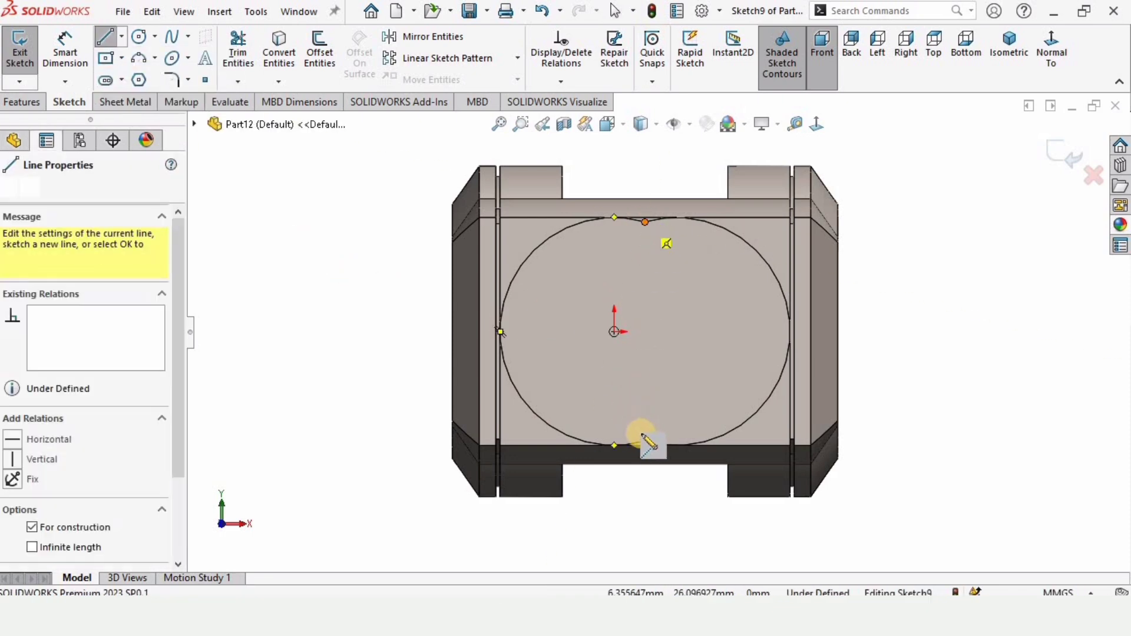
- Draw a circle at the origin and dimension its diameter to 30 mm
{"action": "left_click", "coordinate": [139, 37]}
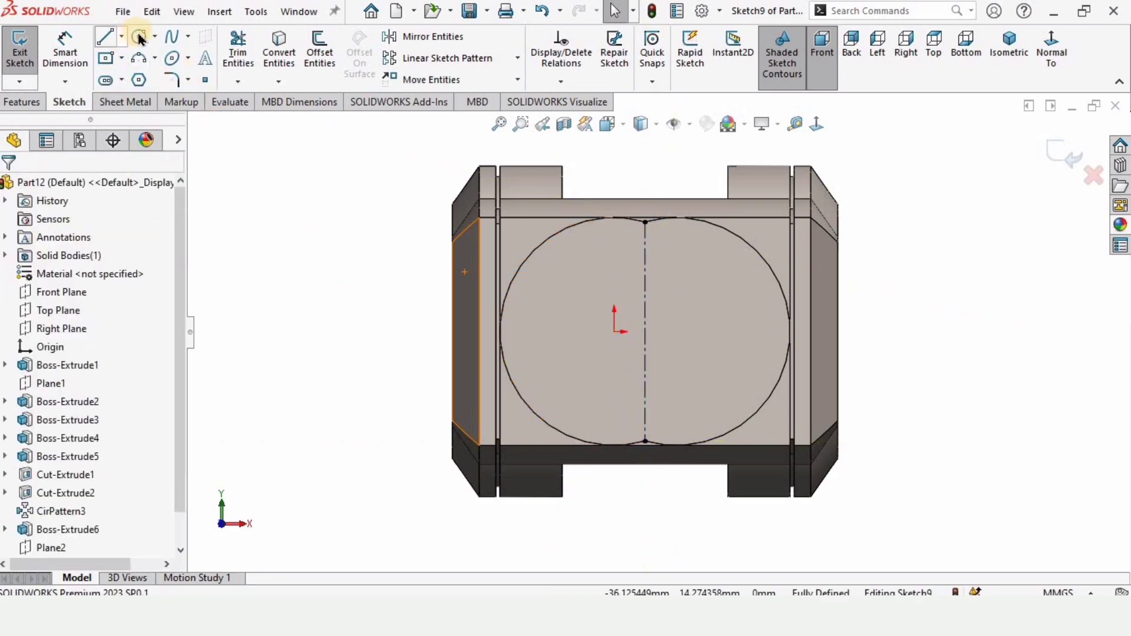
{"action": "left_click", "coordinate": [645, 332]}
{"action": "left_click", "coordinate": [646, 268]}
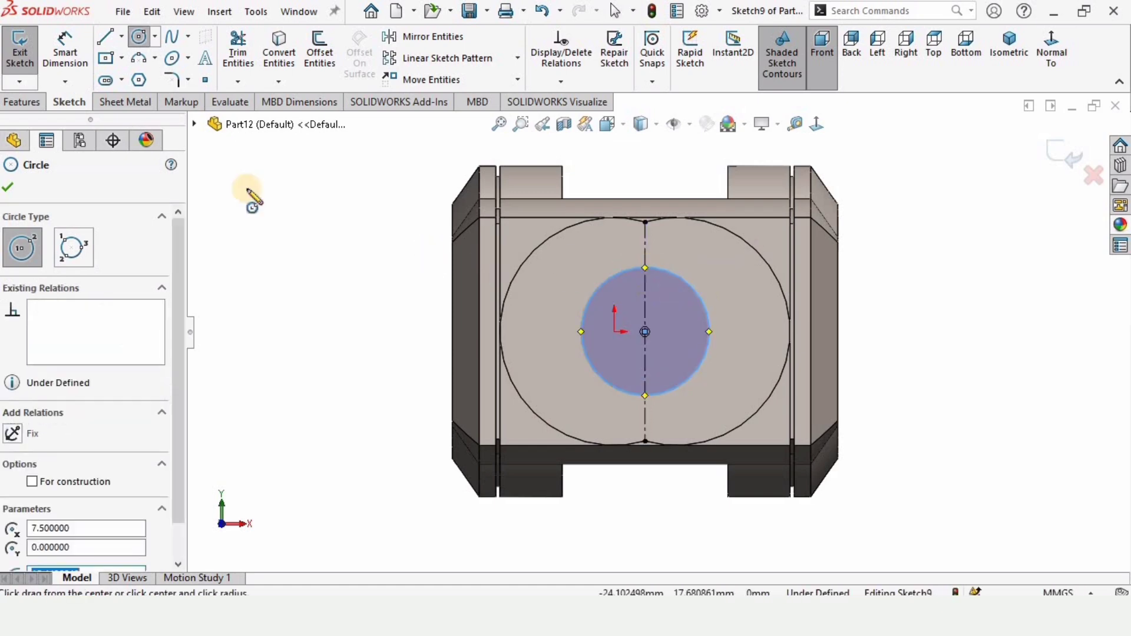
{"action": "left_click", "coordinate": [64, 46]}
{"action": "left_click", "coordinate": [606, 383]}
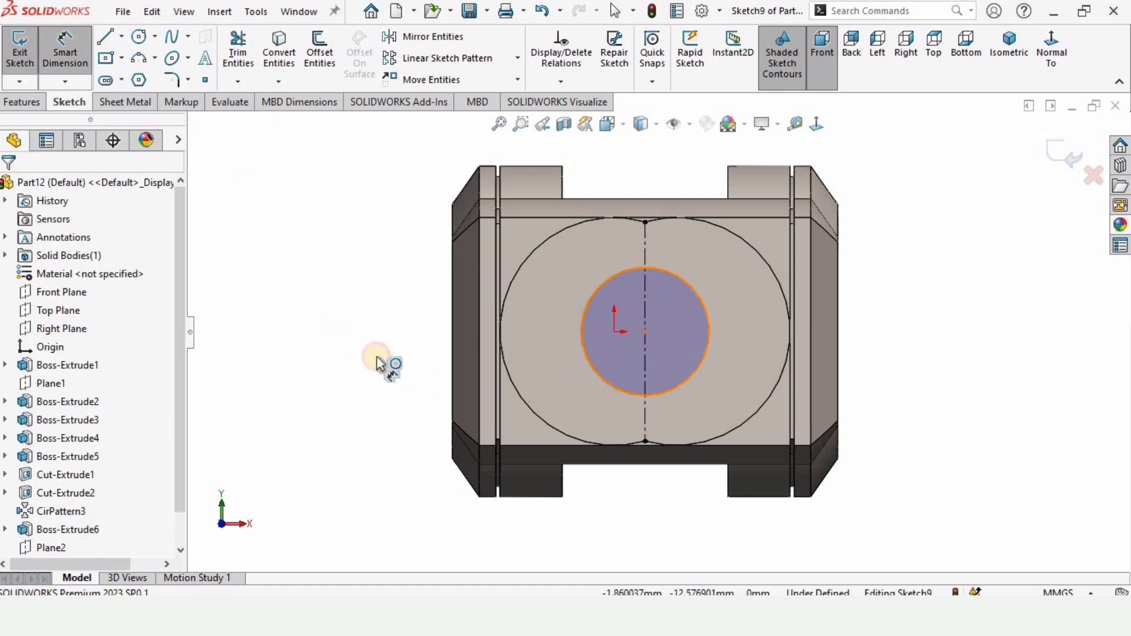
{"action": "left_click", "coordinate": [343, 423]}
{"action": "key", "text": "Return"}
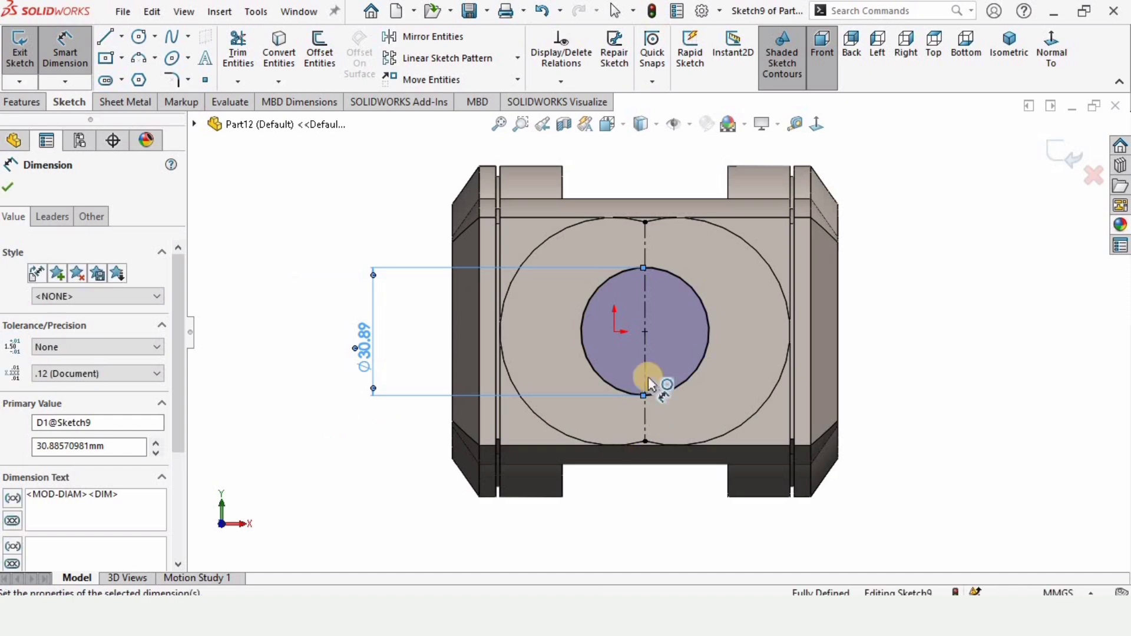
{"action": "middle_click_drag", "start_coordinate": [581, 303], "coordinate": [151, 157]}
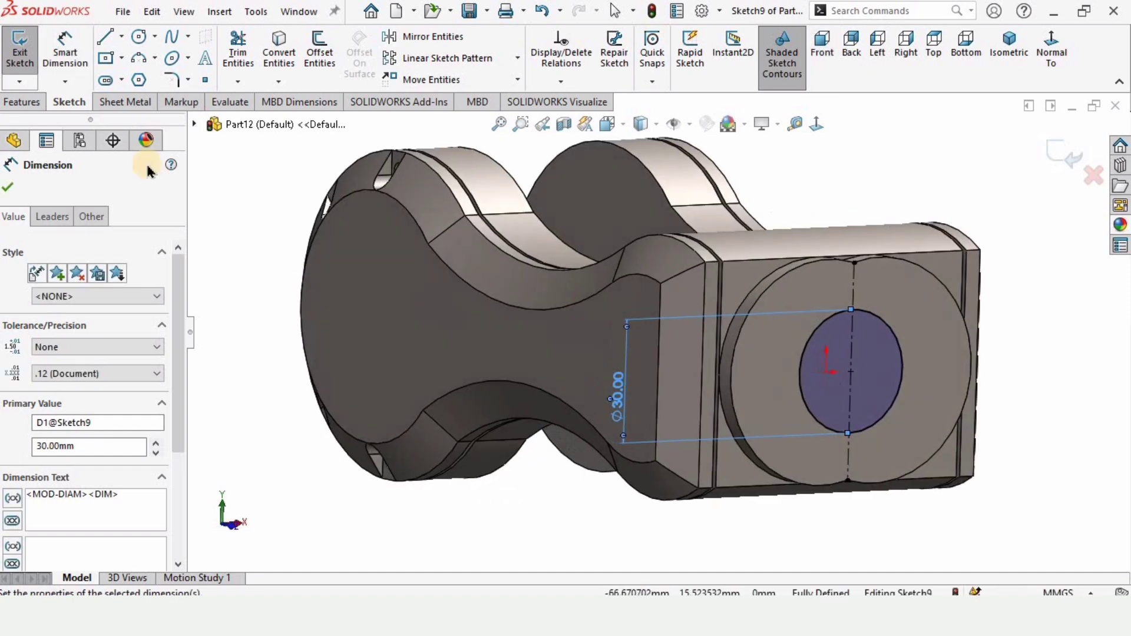
{"action": "left_click", "coordinate": [28, 103]}
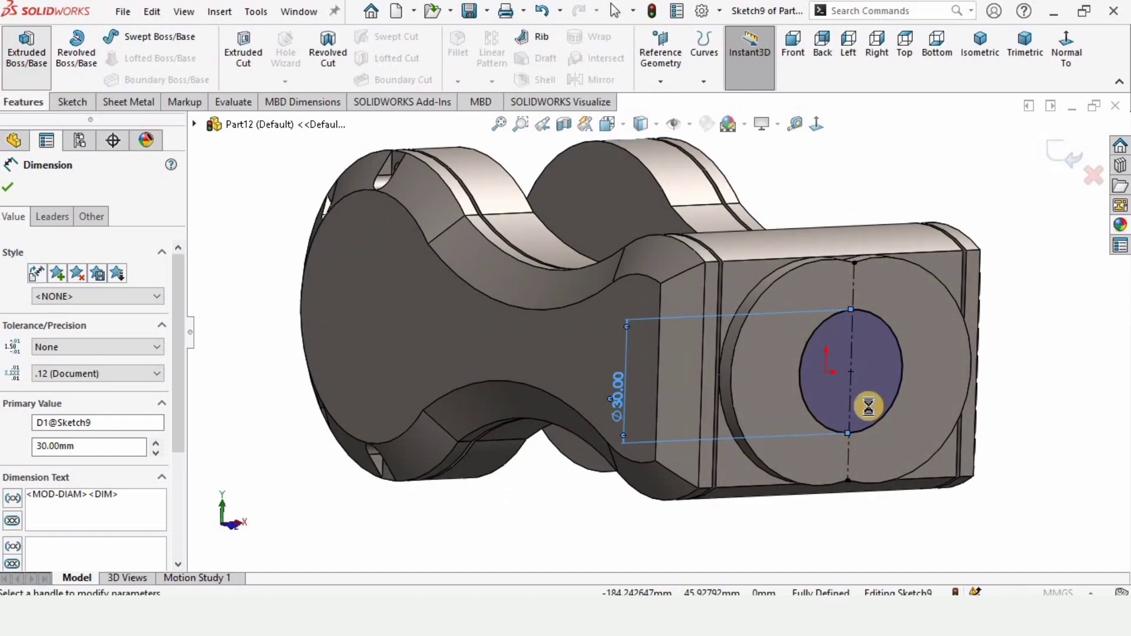
- Extrude the Ø30 mm circle 20 mm blind into a round pin
{"action": "middle_click_drag", "start_coordinate": [871, 404], "coordinate": [531, 368]}
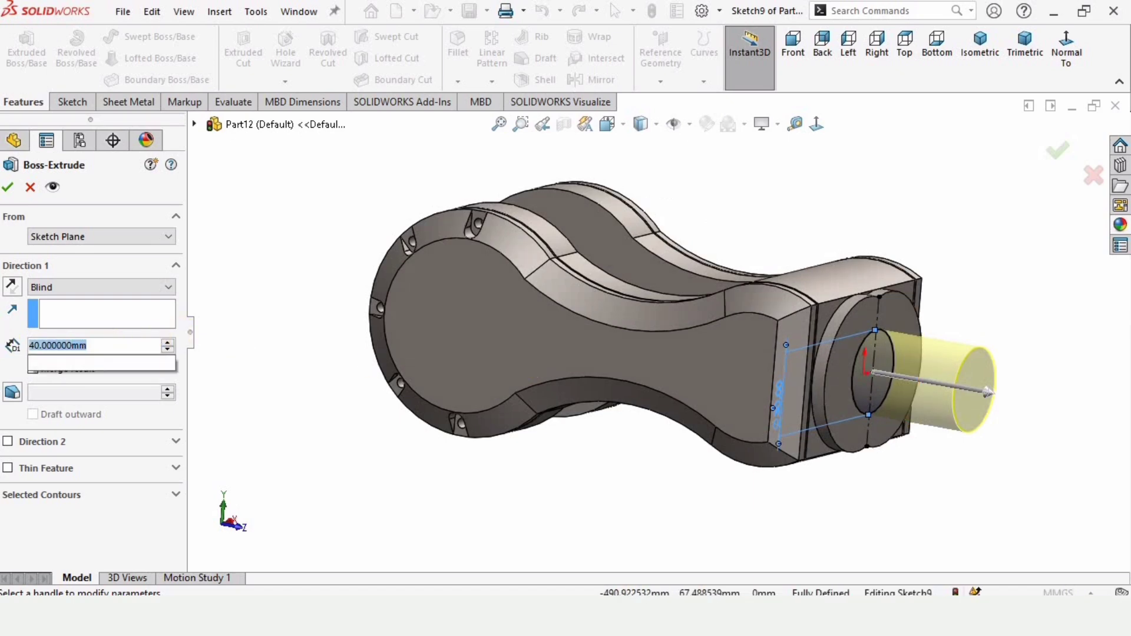
{"action": "type", "text": "0"}
{"action": "key", "text": "Return"}
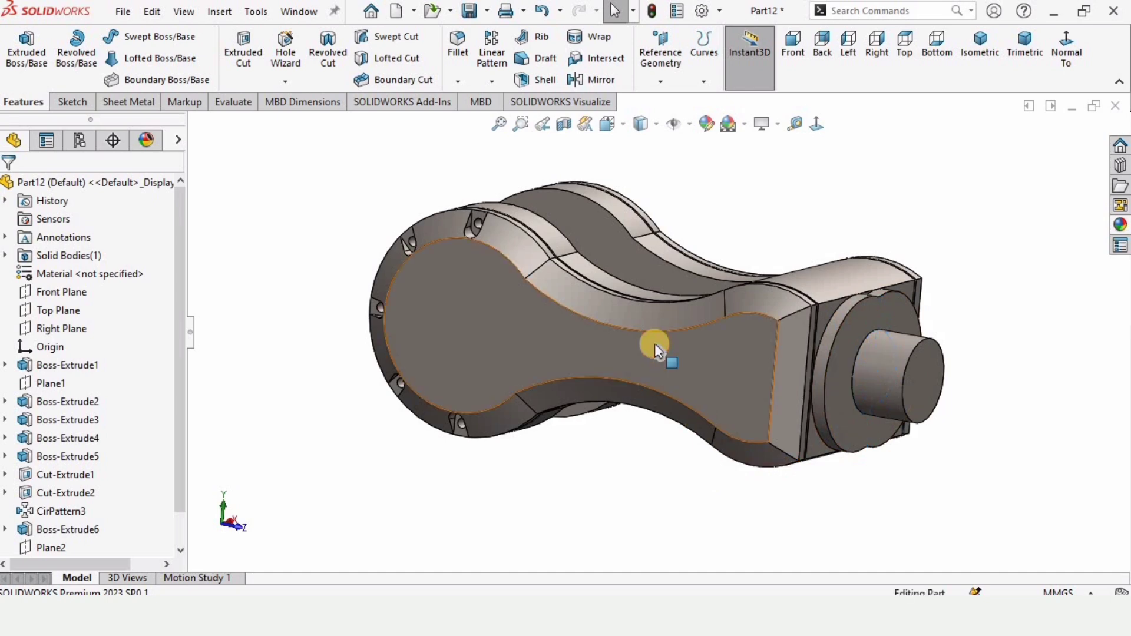
{"action": "middle_click_drag", "start_coordinate": [655, 344], "coordinate": [529, 362]}
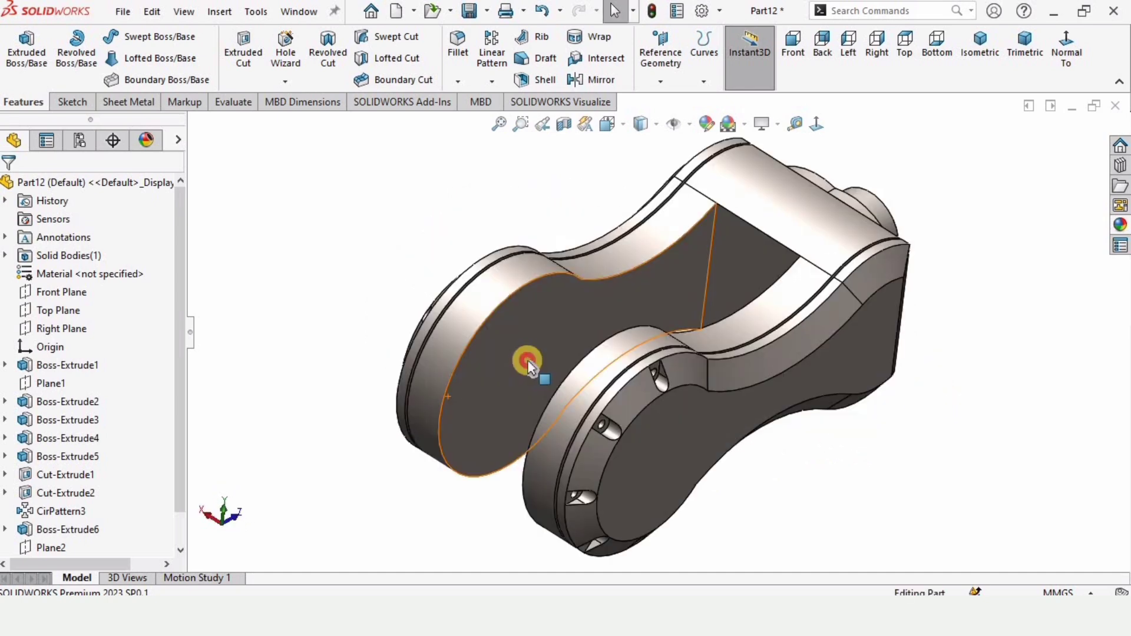
- Start a sketch on the side arm's outer face and draw a circle in its rounded end
{"action": "left_click", "coordinate": [529, 362]}
{"action": "left_click", "coordinate": [597, 316]}
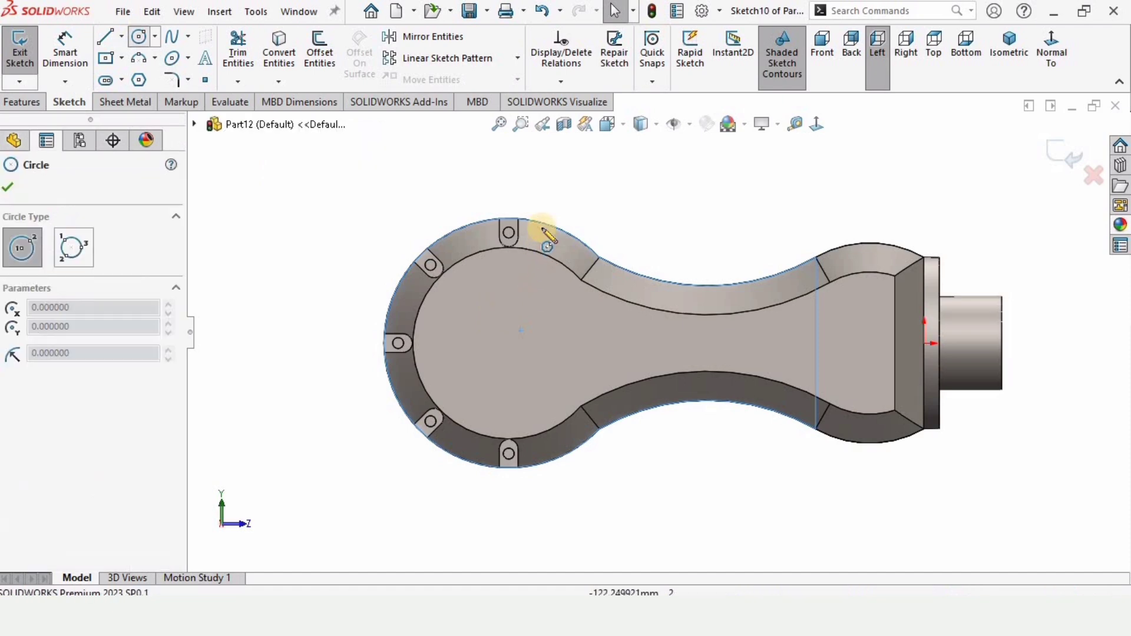
{"action": "left_click", "coordinate": [510, 342]}
{"action": "left_click", "coordinate": [509, 305]}
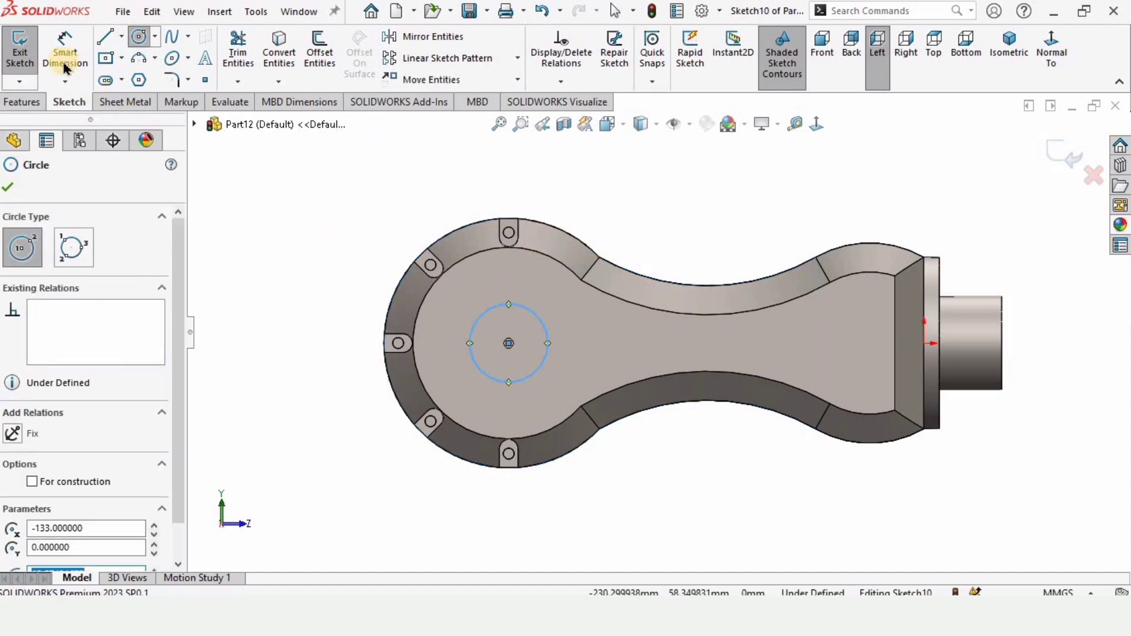
- Dimension the circle to Ø20 mm, fully defining Sketch10, and start an Extruded Cut from it
{"action": "left_click", "coordinate": [83, 79]}
{"action": "left_click", "coordinate": [484, 375]}
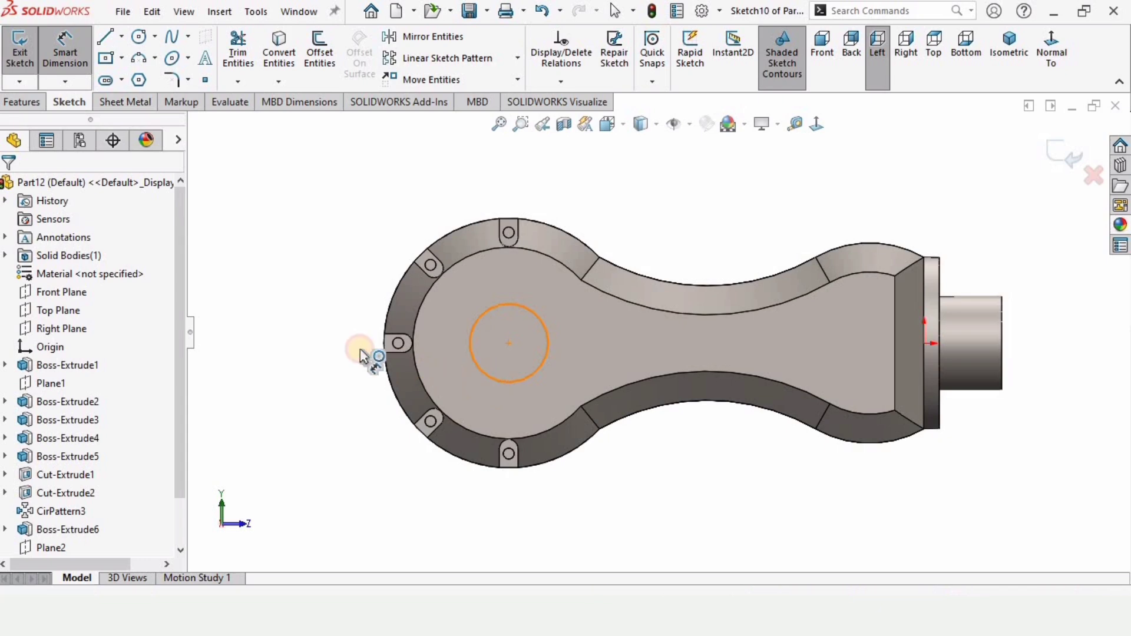
{"action": "left_click", "coordinate": [323, 336]}
{"action": "left_click", "coordinate": [343, 436]}
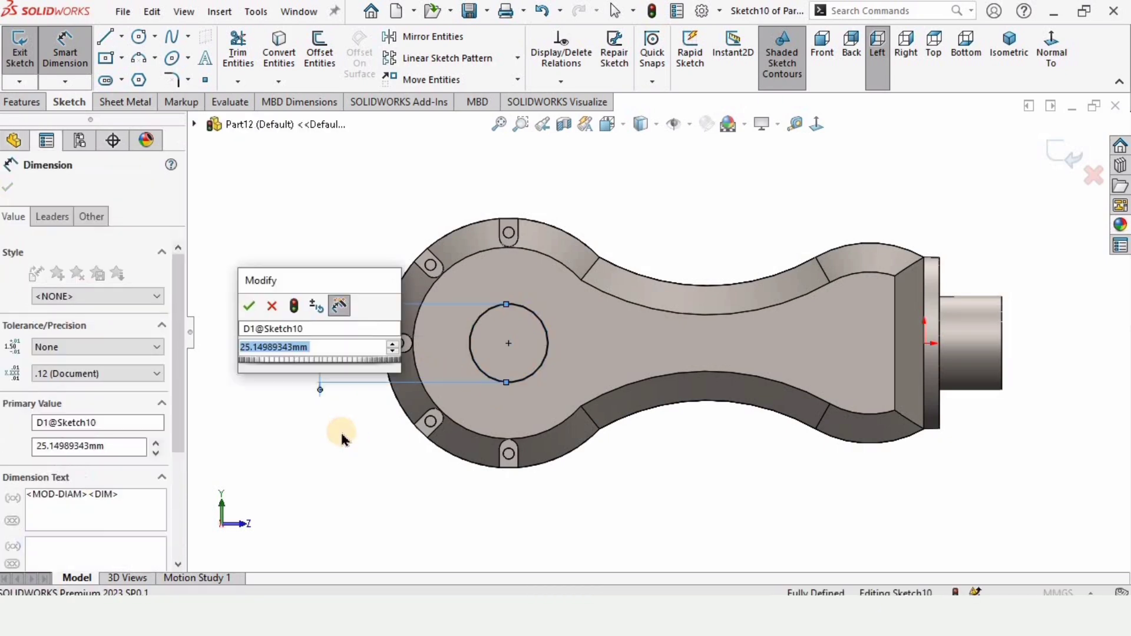
{"action": "type", "text": "20"}
{"action": "key", "text": "Return"}
{"action": "left_click", "coordinate": [341, 425]}
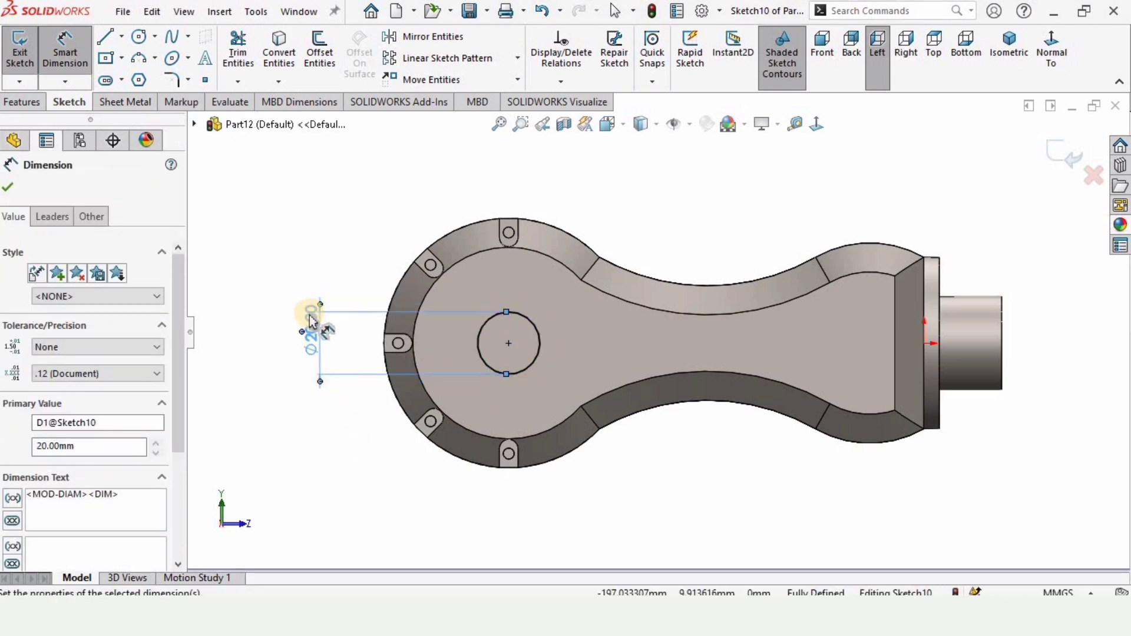
{"action": "left_click", "coordinate": [38, 108]}
{"action": "left_click", "coordinate": [244, 52]}
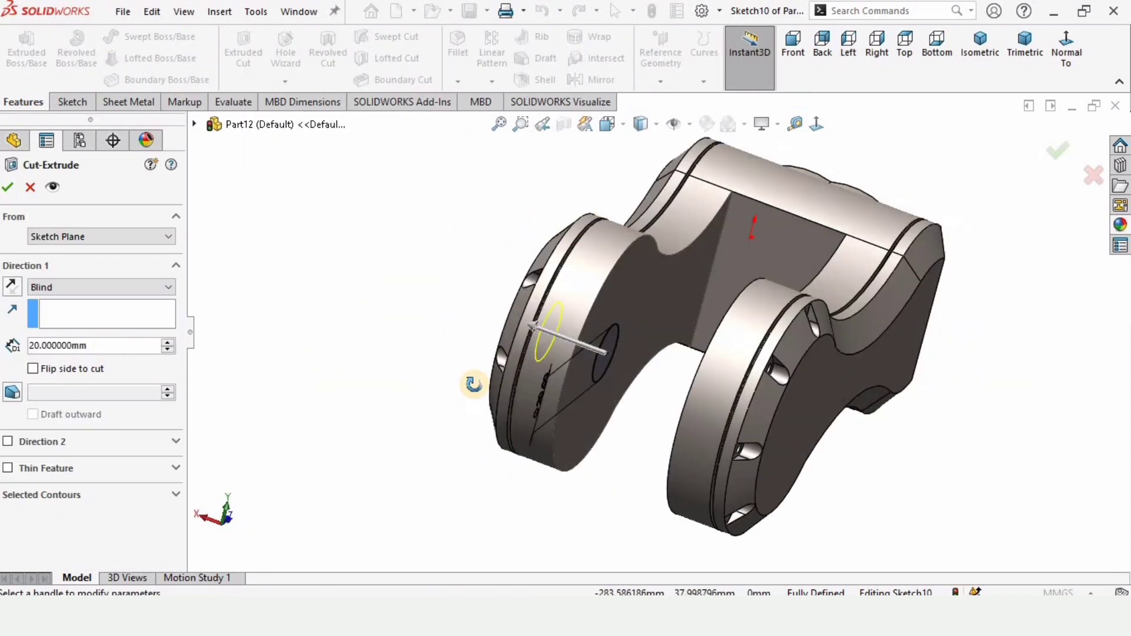
- Apply a 10 mm Blind cut-extrude to the Ø20 mm circle, making the arm hole
{"action": "middle_click_drag", "start_coordinate": [474, 384], "coordinate": [404, 379]}
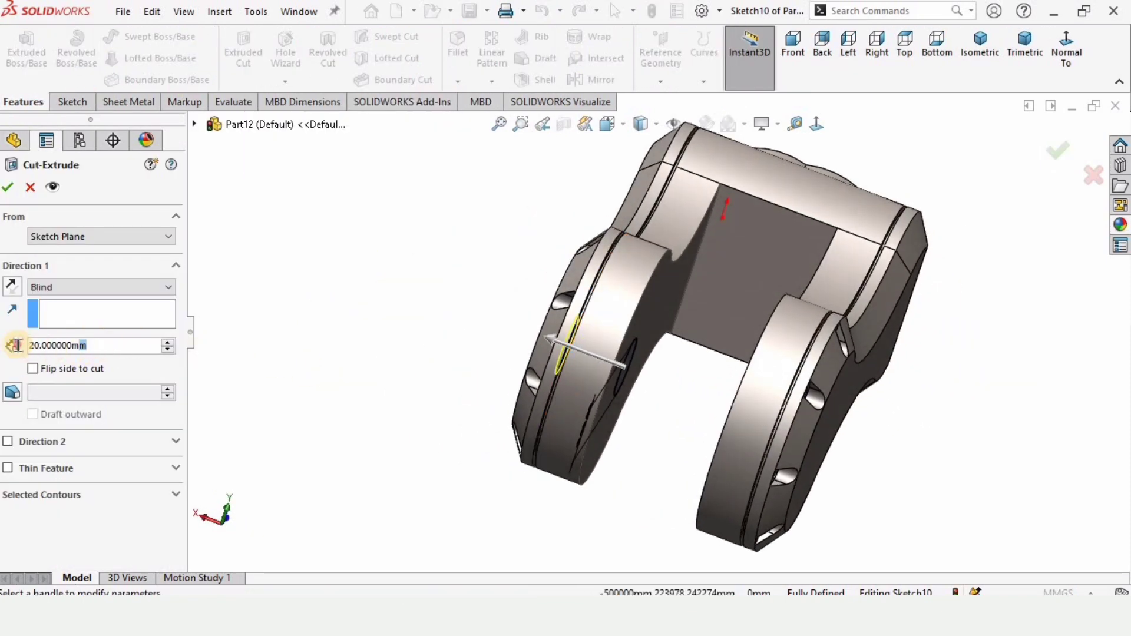
{"action": "key", "text": "Return"}
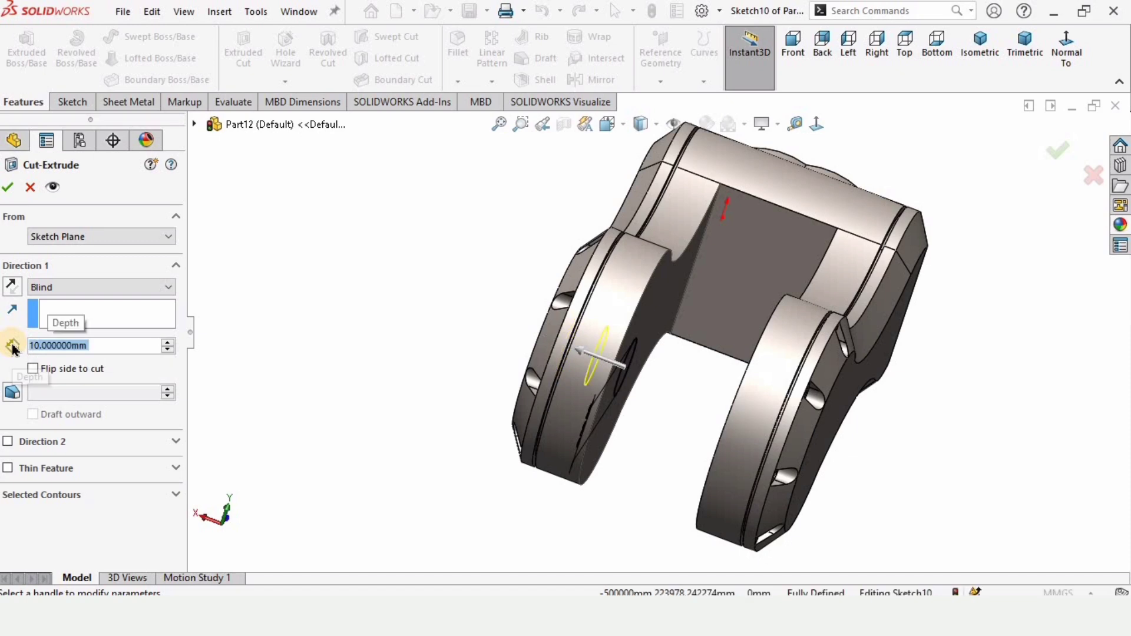
{"action": "left_click", "coordinate": [8, 188]}
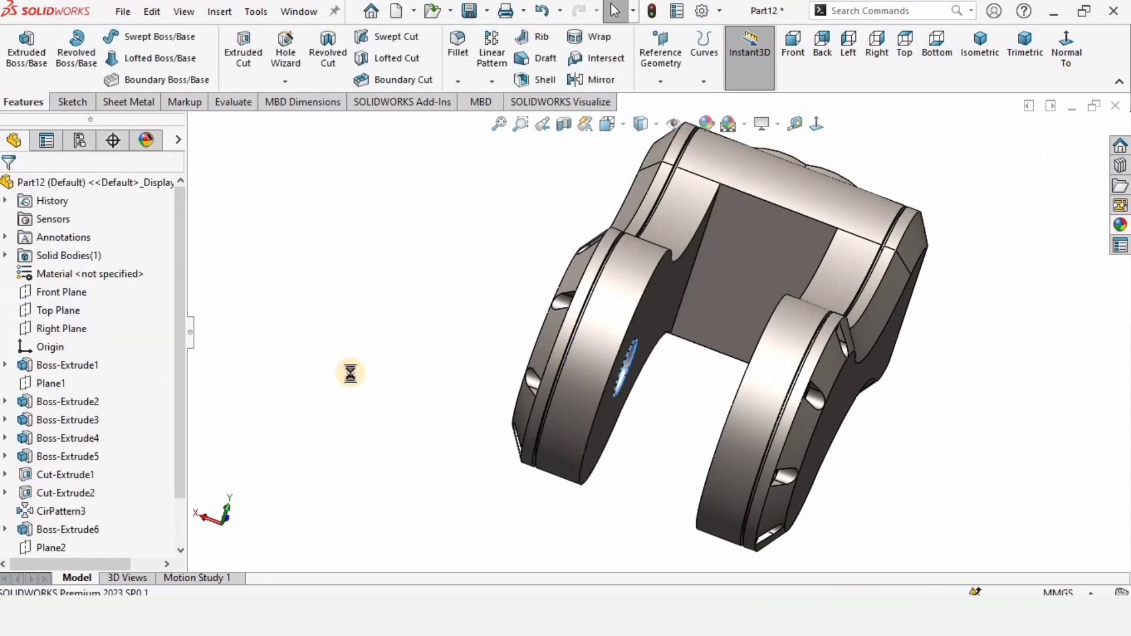
{"action": "scroll", "coordinate": [701, 403], "scroll_direction": "down", "scroll_amount": 2}
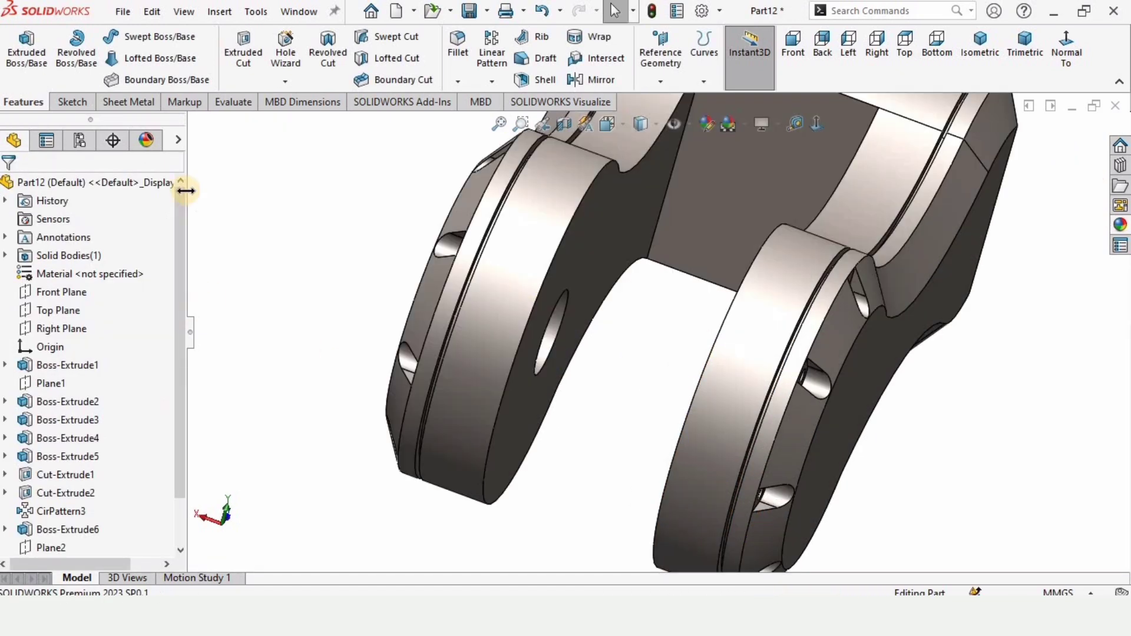
- Mirror Cut-Extrude3 about Plane2 so the opposite arm gets a matching Ø20 mm hole
{"action": "left_click", "coordinate": [598, 86]}
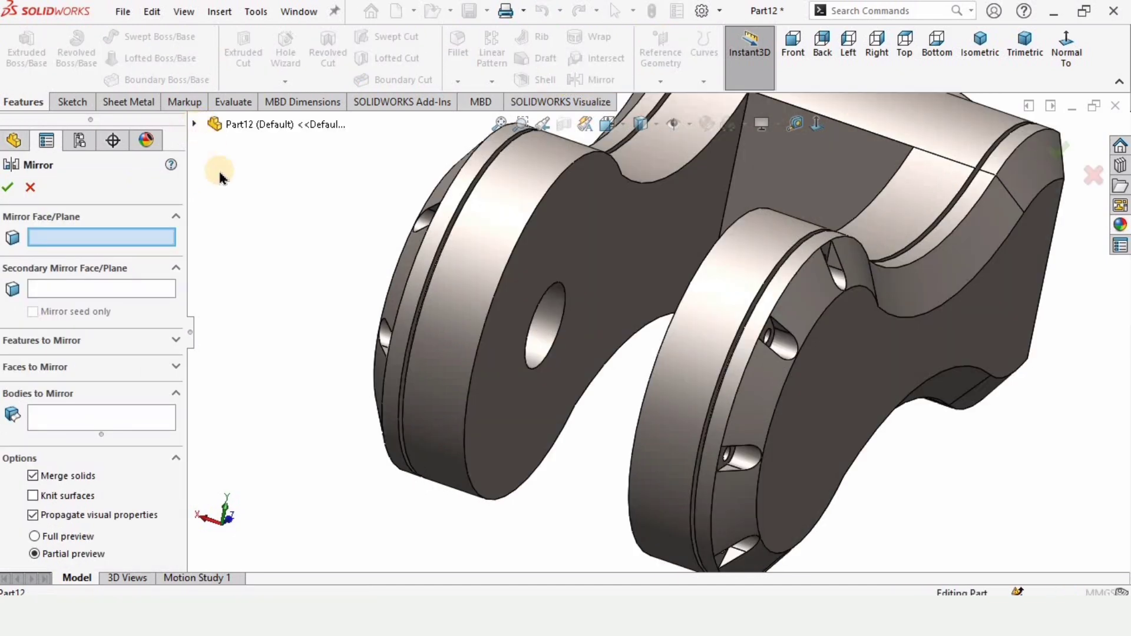
{"action": "left_click", "coordinate": [220, 175]}
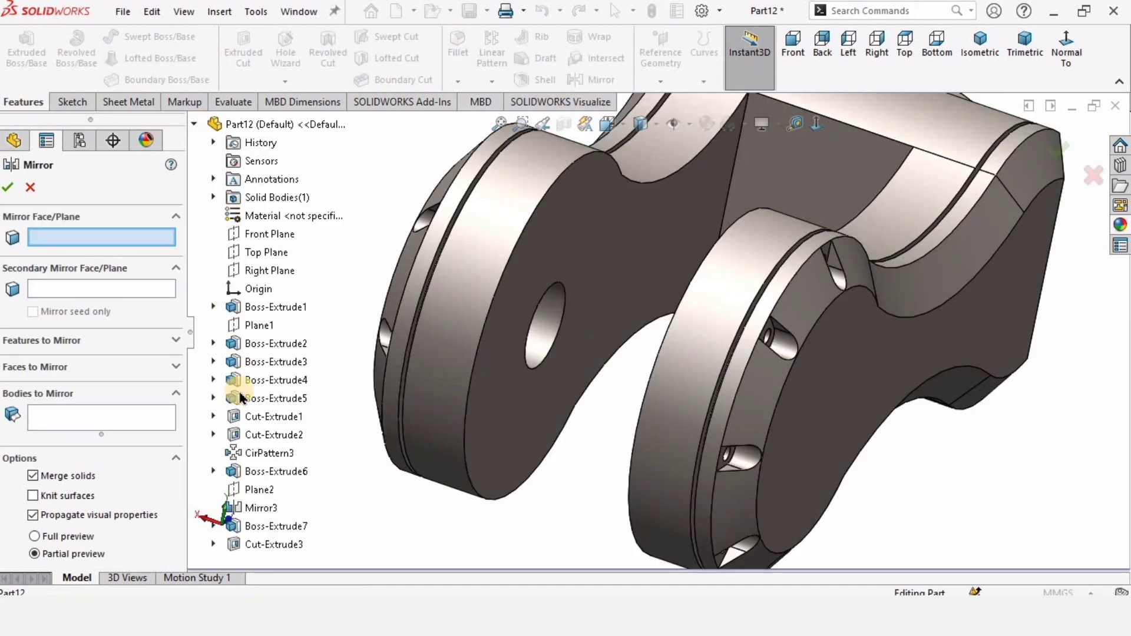
{"action": "left_click", "coordinate": [331, 497]}
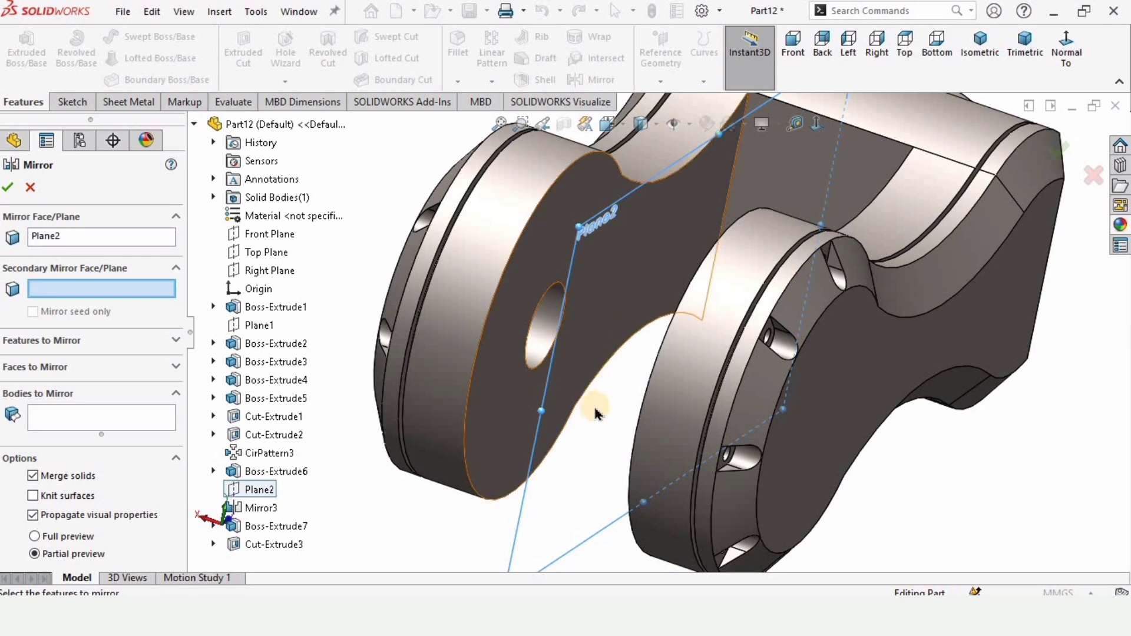
{"action": "left_click", "coordinate": [76, 343]}
{"action": "scroll", "coordinate": [677, 379], "scroll_direction": "down", "scroll_amount": 5}
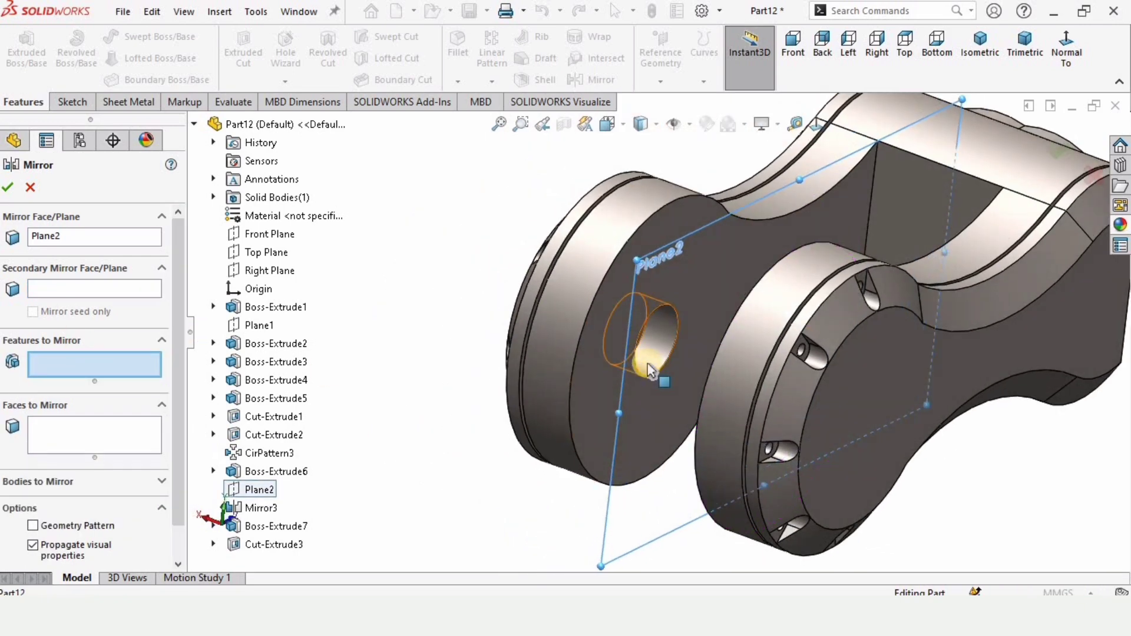
{"action": "left_click", "coordinate": [660, 323]}
{"action": "scroll", "coordinate": [708, 354], "scroll_direction": "up", "scroll_amount": 5}
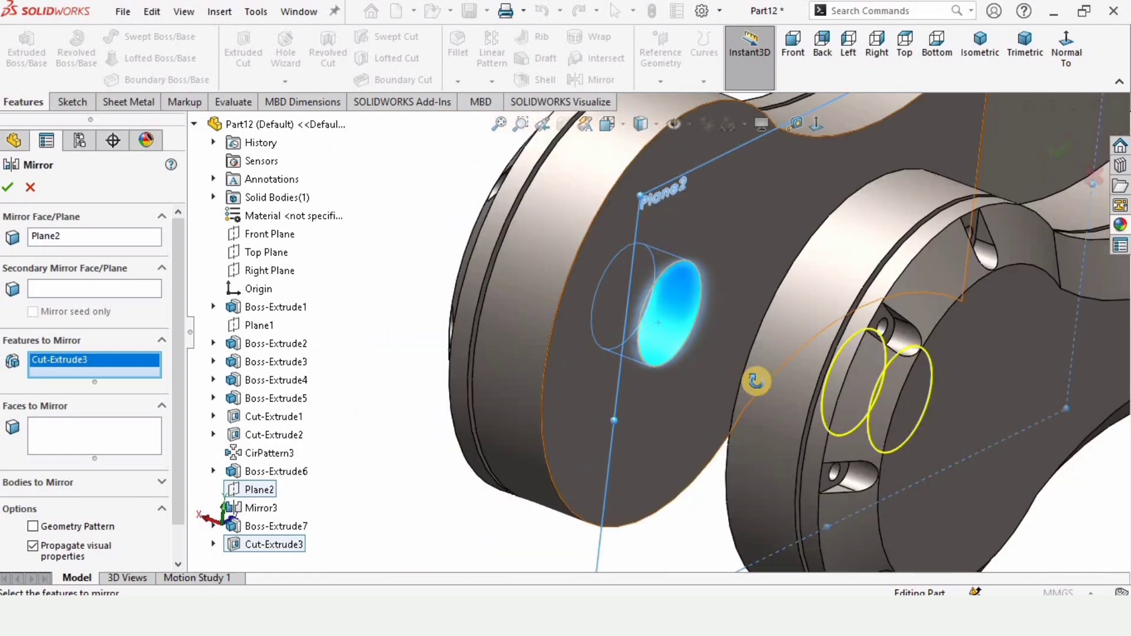
{"action": "middle_click_drag", "start_coordinate": [753, 379], "coordinate": [1001, 424]}
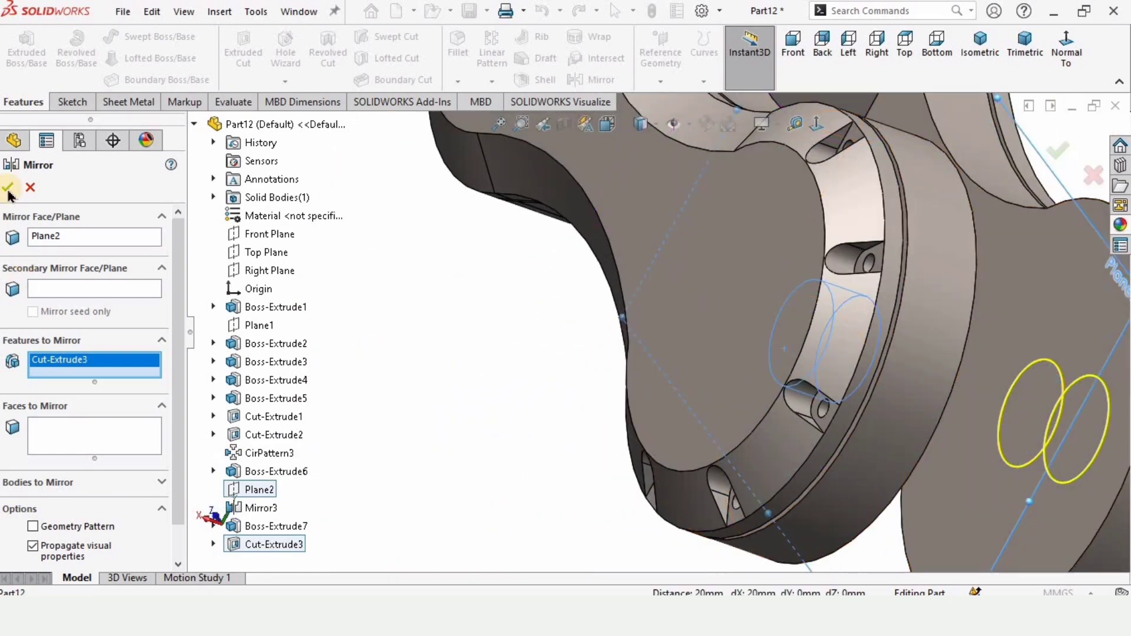
{"action": "key", "text": "Return"}
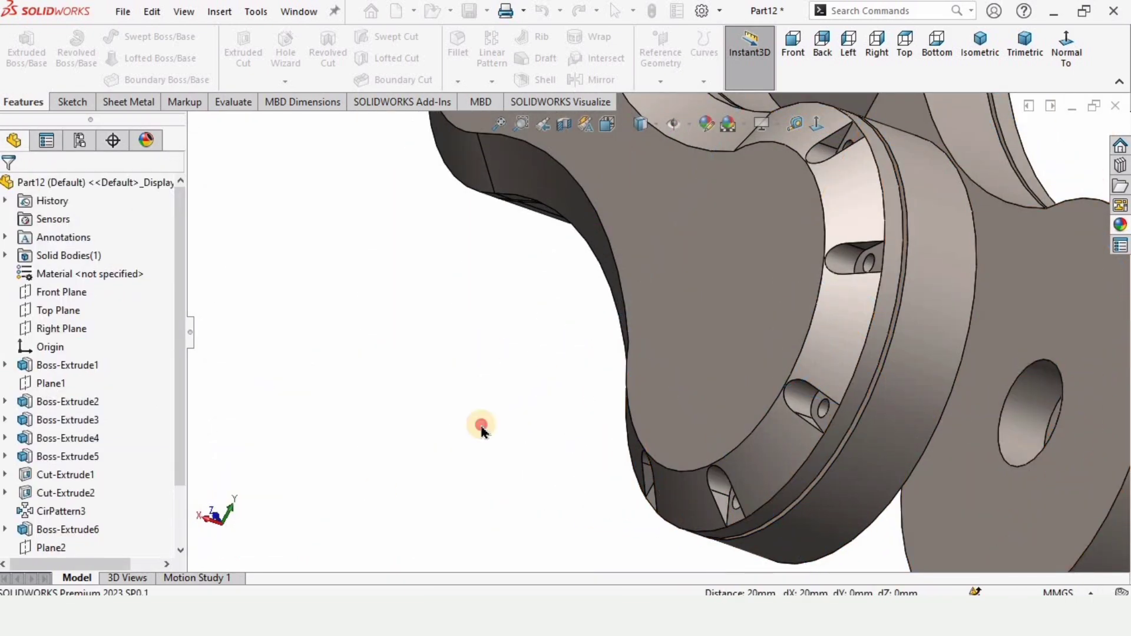
{"action": "scroll", "coordinate": [480, 424], "scroll_direction": "up", "scroll_amount": 5}
{"action": "middle_click_drag", "start_coordinate": [479, 424], "coordinate": [812, 343]}
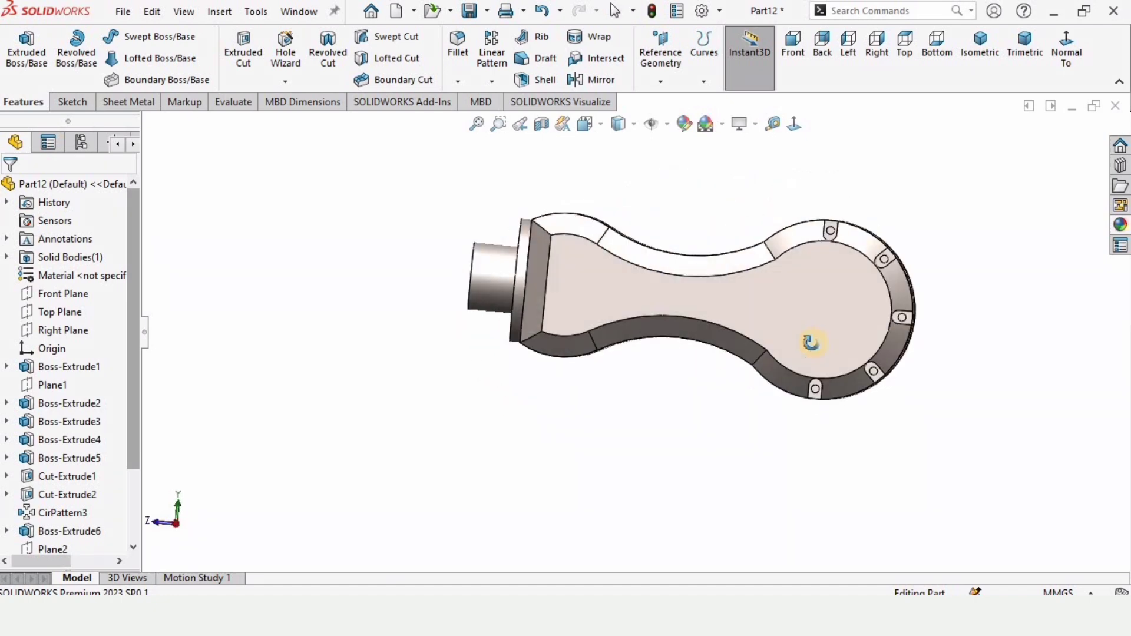